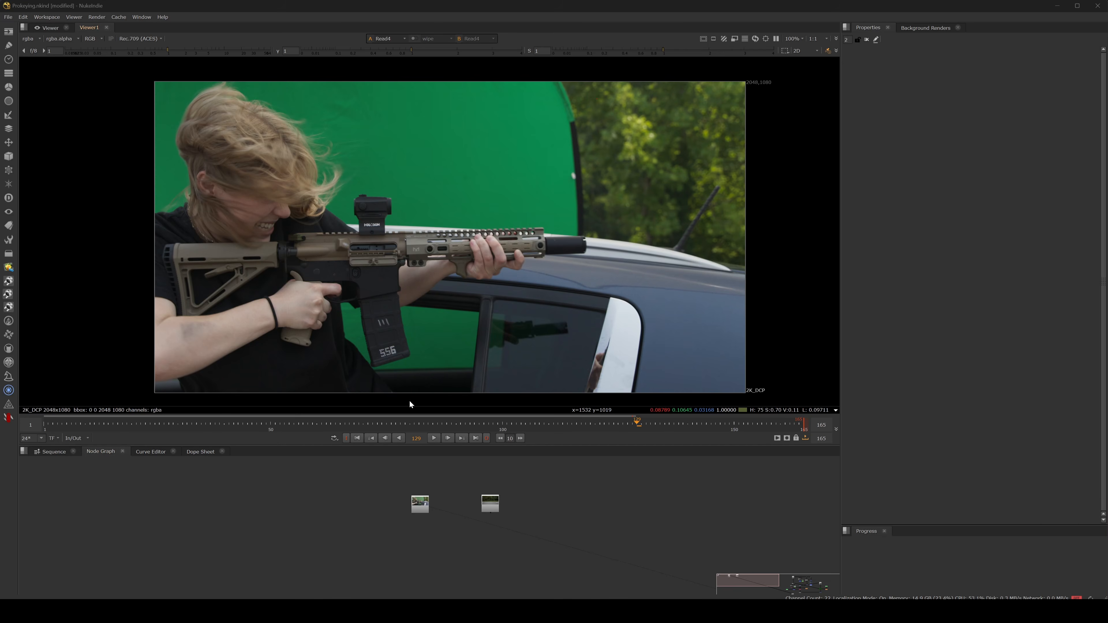
Add a Reduce Noise v5 node to the green-screen clip's Read4 node
{"action": "key", "text": "1"}
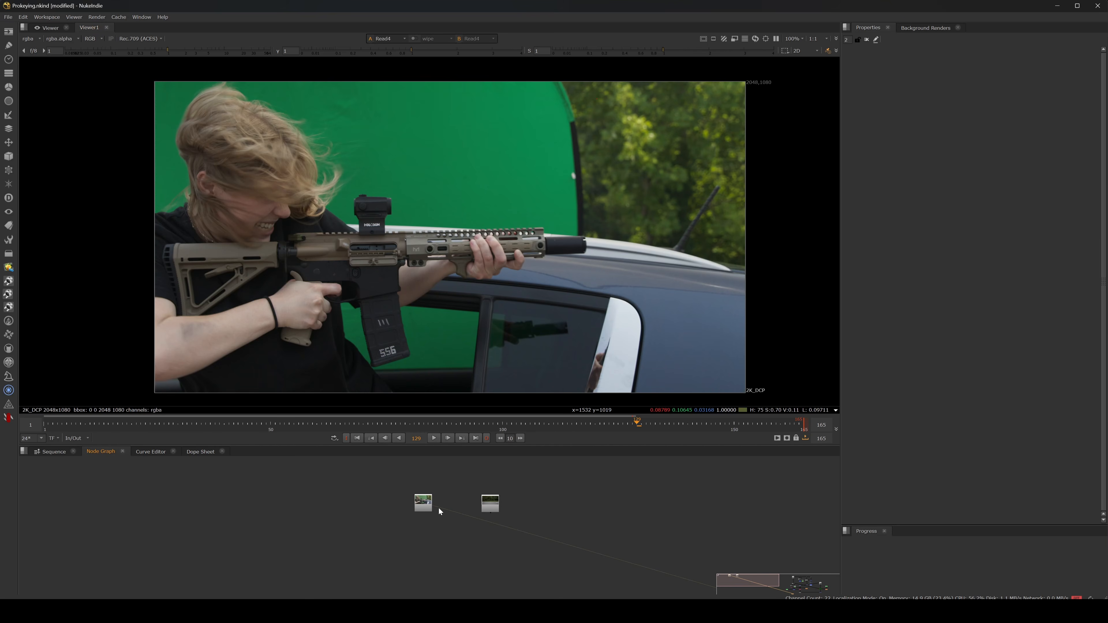
{"action": "middle_click_drag", "start_coordinate": [299, 223], "coordinate": [438, 230]}
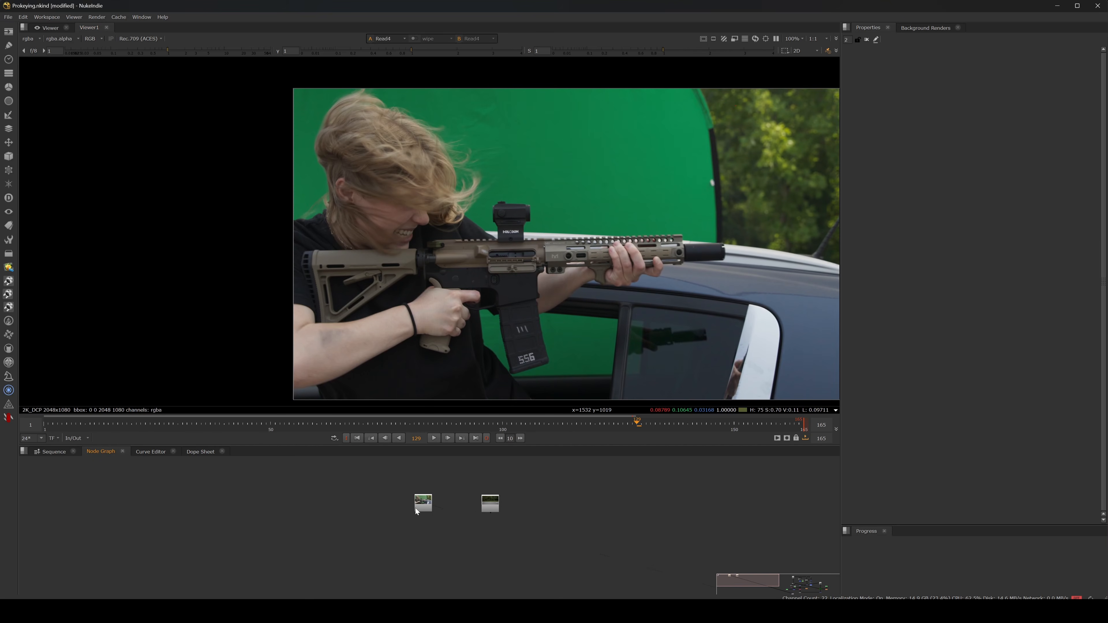
{"action": "left_click", "coordinate": [423, 505]}
{"action": "scroll", "coordinate": [535, 166], "scroll_direction": "up", "scroll_amount": 2}
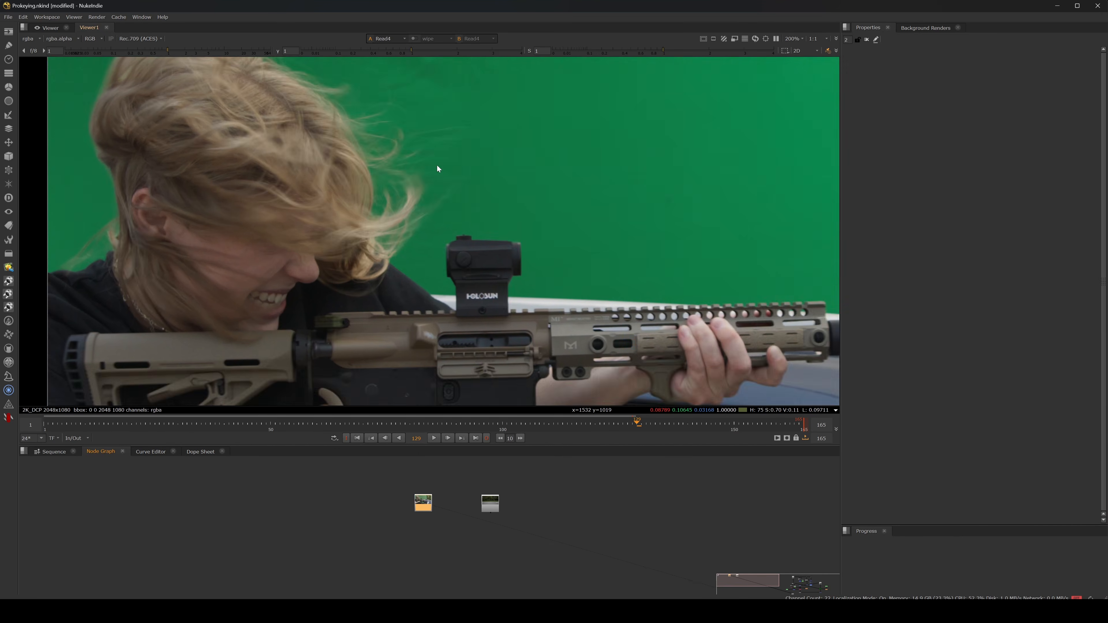
{"action": "middle_click_drag", "start_coordinate": [437, 164], "coordinate": [591, 202]}
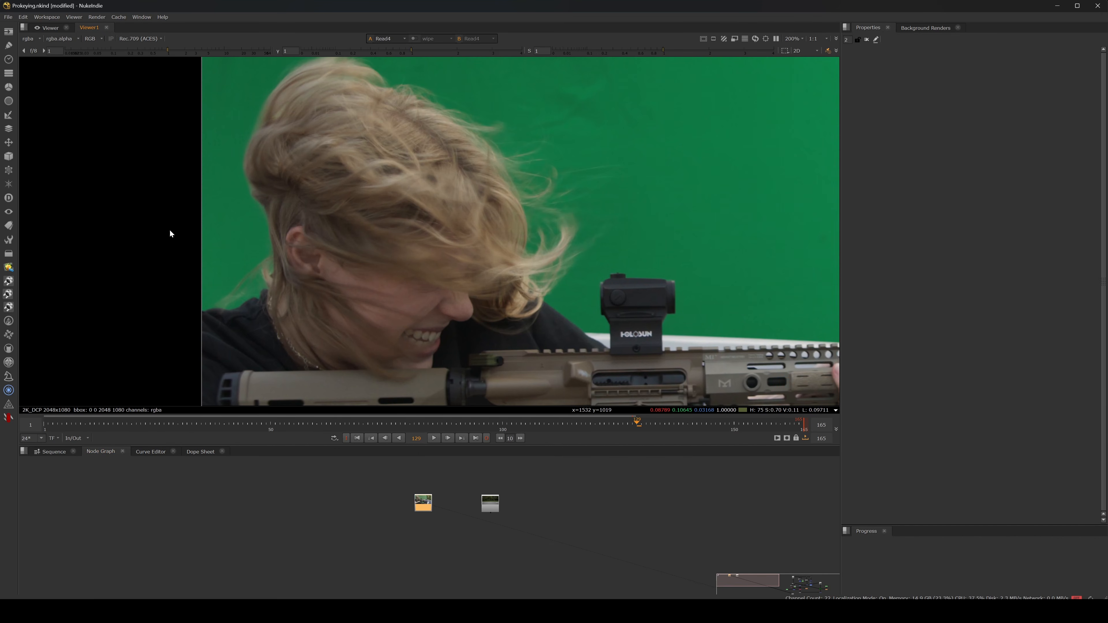
{"action": "left_click", "coordinate": [8, 269]}
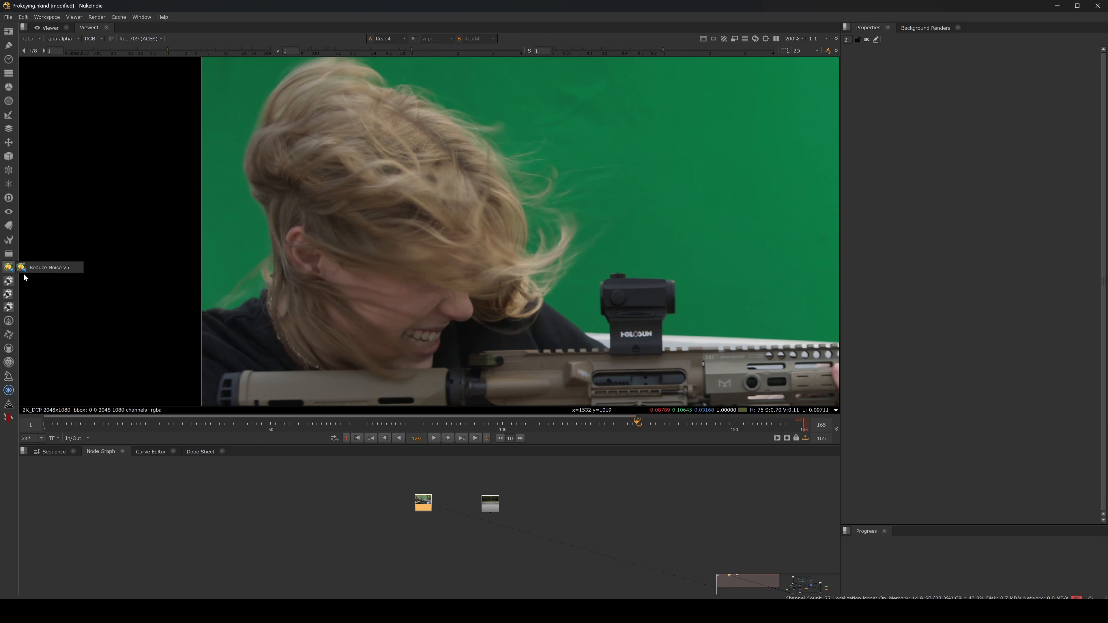
{"action": "left_click", "coordinate": [47, 268]}
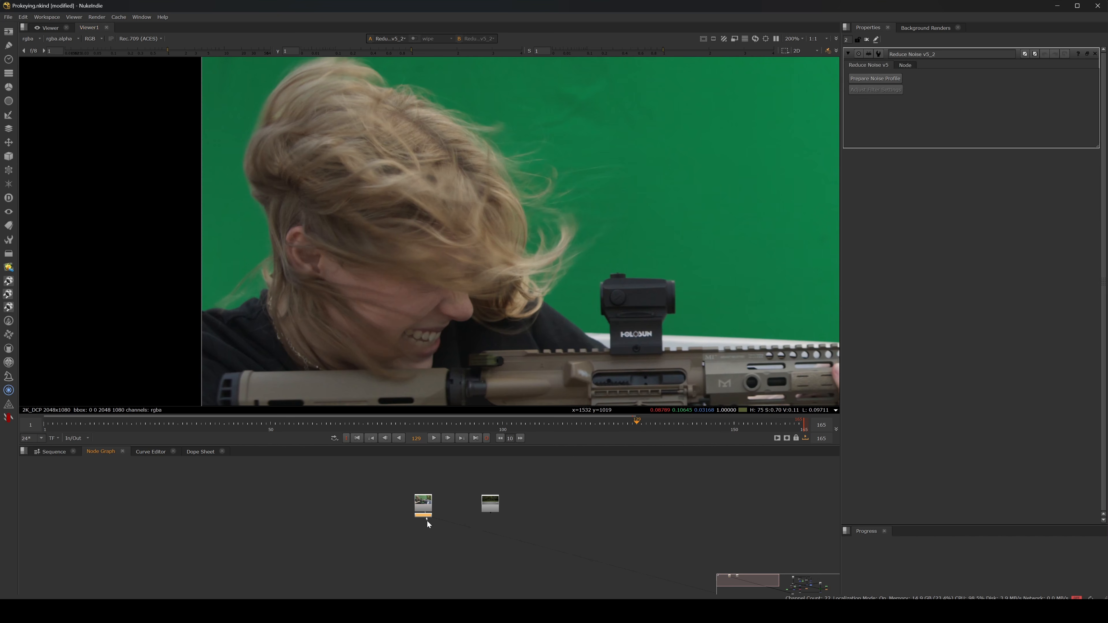
Place the Reduce Noise node a little below the Read4 node and inspect the loose hair against the green screen
{"action": "key", "text": "ctrl+d"}
{"action": "left_click_drag", "start_coordinate": [425, 516], "coordinate": [427, 526]}
{"action": "left_click", "coordinate": [422, 520]}
{"action": "left_click", "coordinate": [427, 527]}
{"action": "scroll", "coordinate": [428, 242], "scroll_direction": "up", "scroll_amount": 2}
{"action": "middle_click_drag", "start_coordinate": [577, 194], "coordinate": [457, 245]}
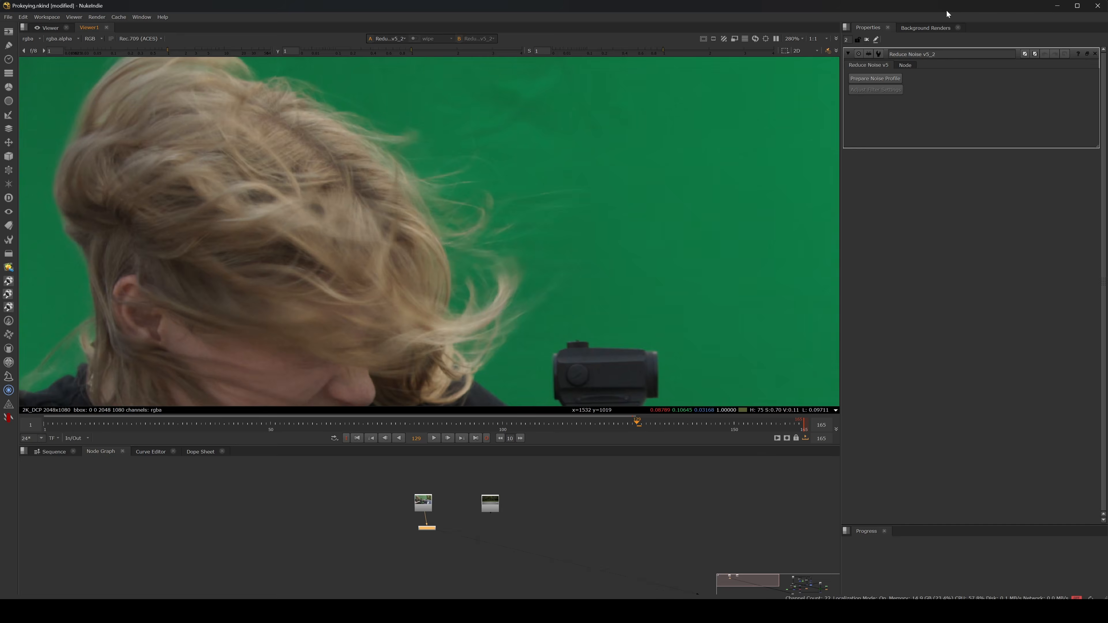
Prepare a generic noise profile, lower Generic Noise slightly, compare the denoised preview with the original around the hair, and apply it
{"action": "left_click", "coordinate": [898, 78]}
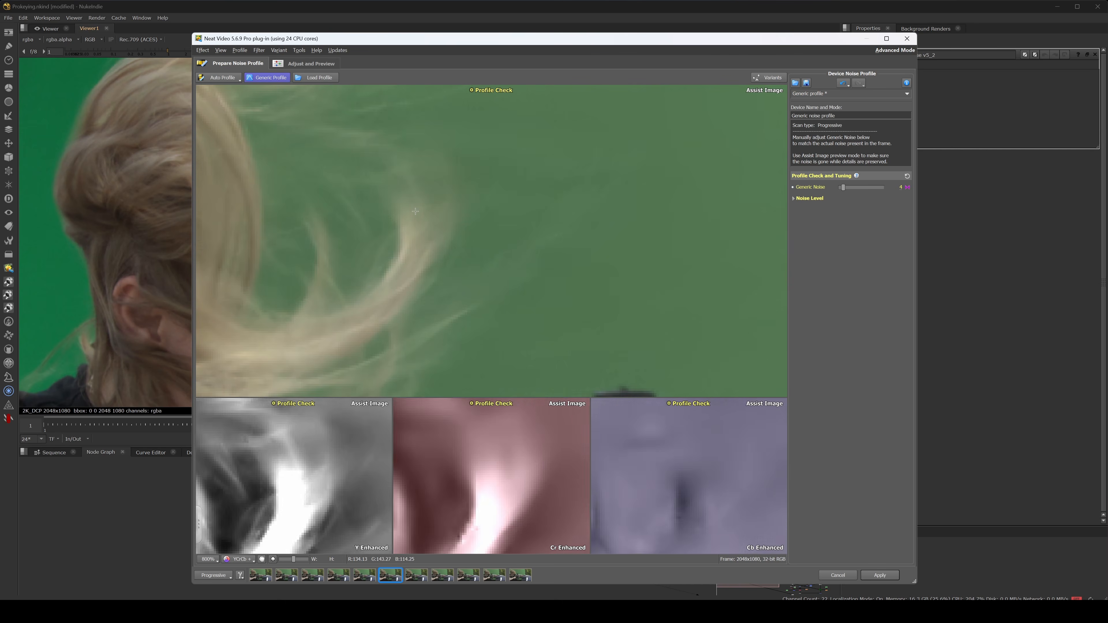
{"action": "left_click_drag", "start_coordinate": [842, 187], "coordinate": [841, 188]}
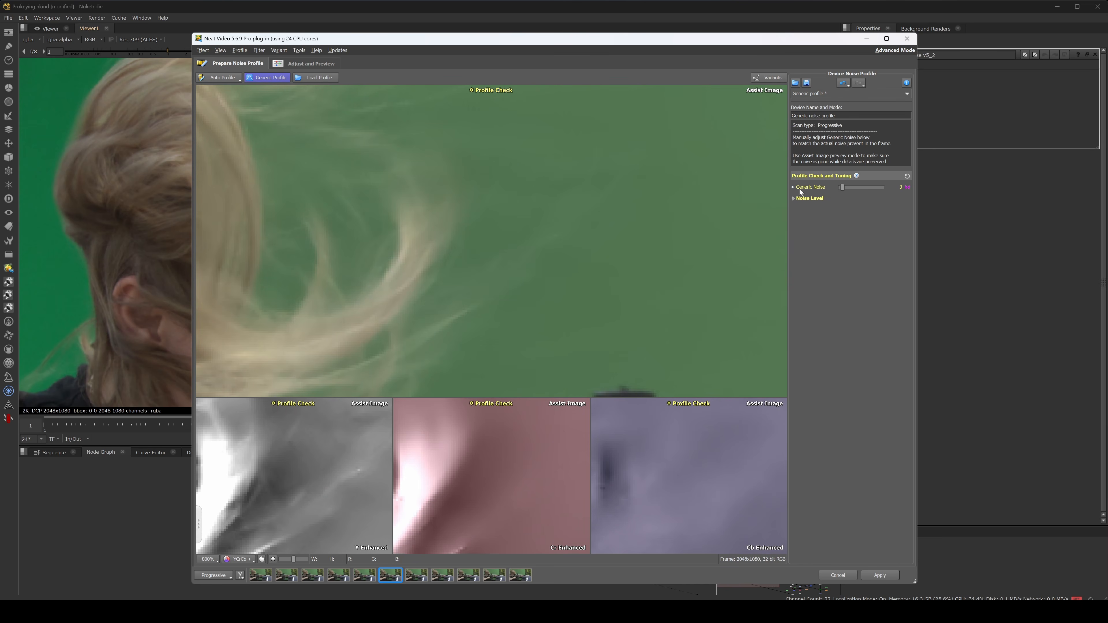
{"action": "left_click", "coordinate": [527, 216]}
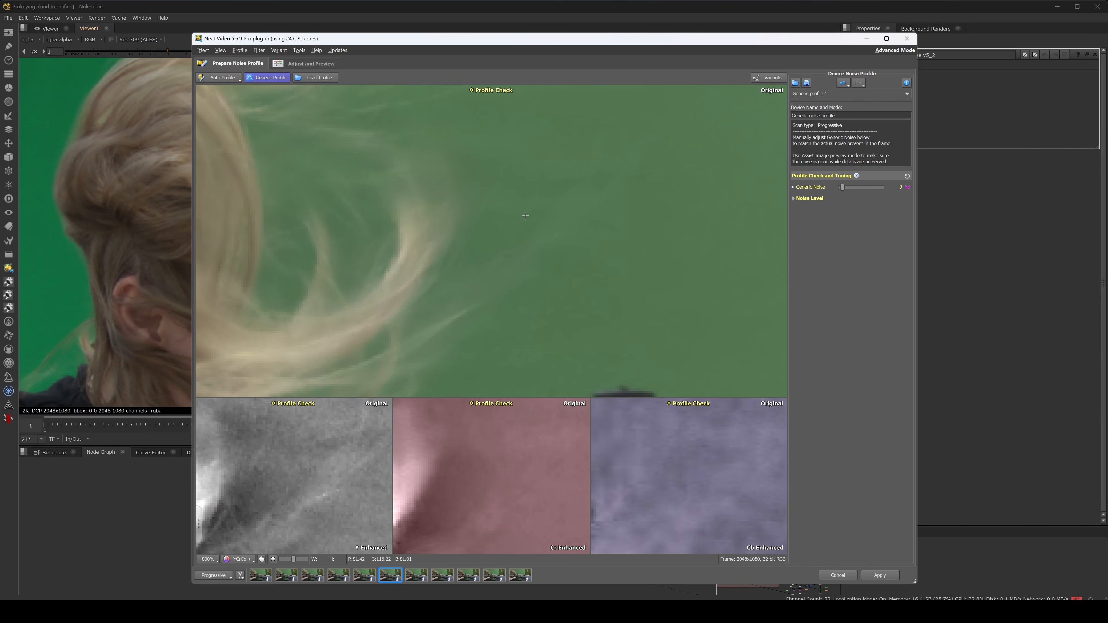
{"action": "scroll", "coordinate": [527, 216], "scroll_direction": "down", "scroll_amount": 4}
{"action": "left_click", "coordinate": [519, 221]}
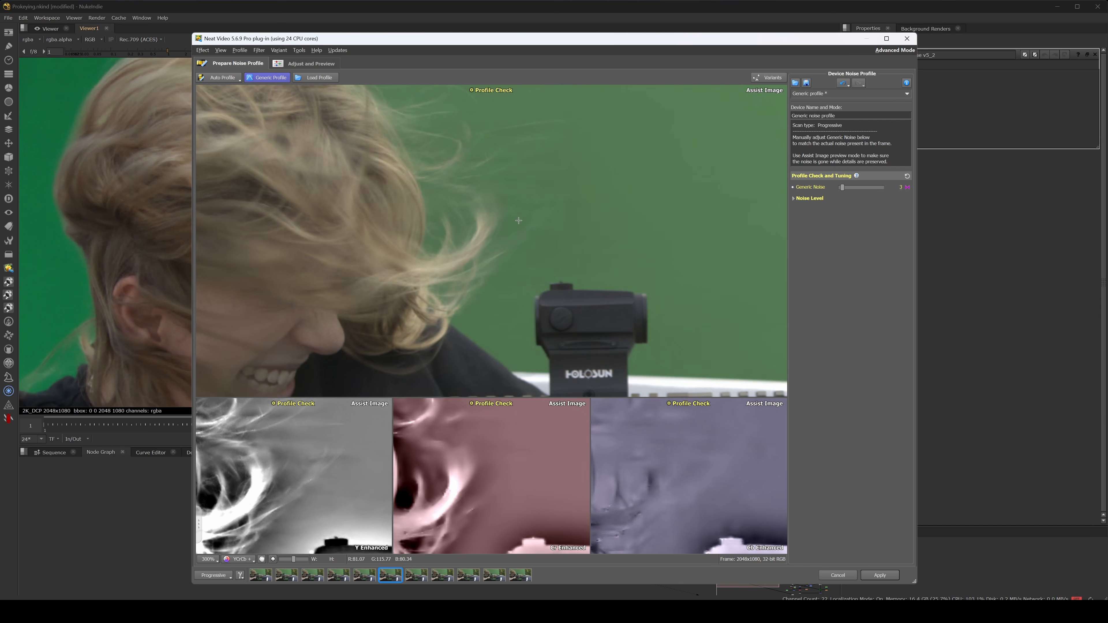
{"action": "left_click", "coordinate": [339, 209]}
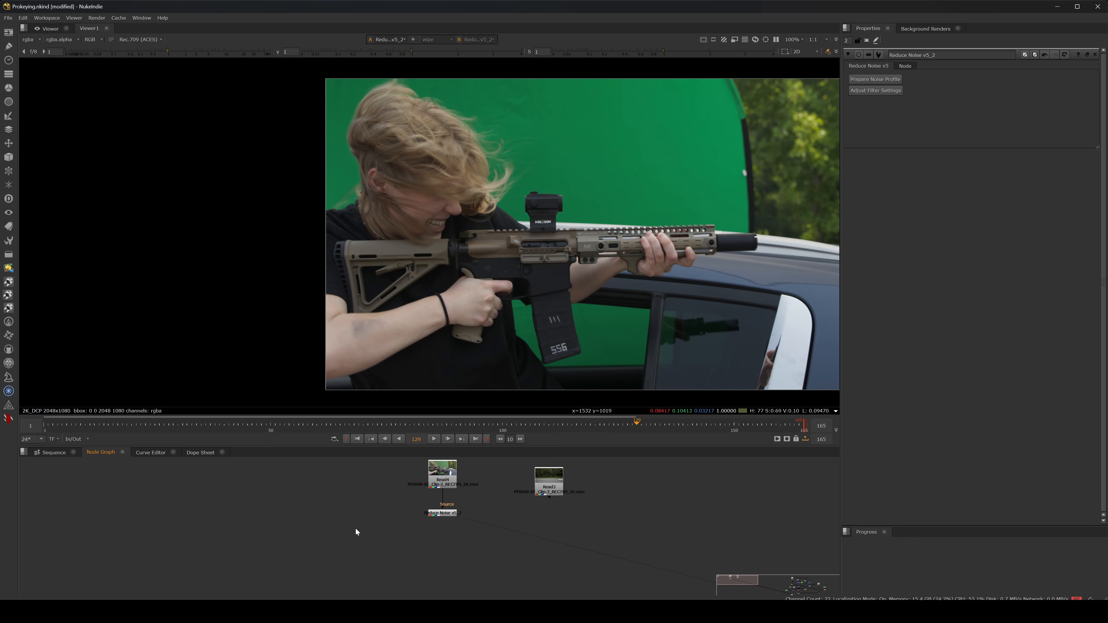
Create a Keylight node and connect it below the Reduce Noise node
{"action": "key", "text": "Tab"}
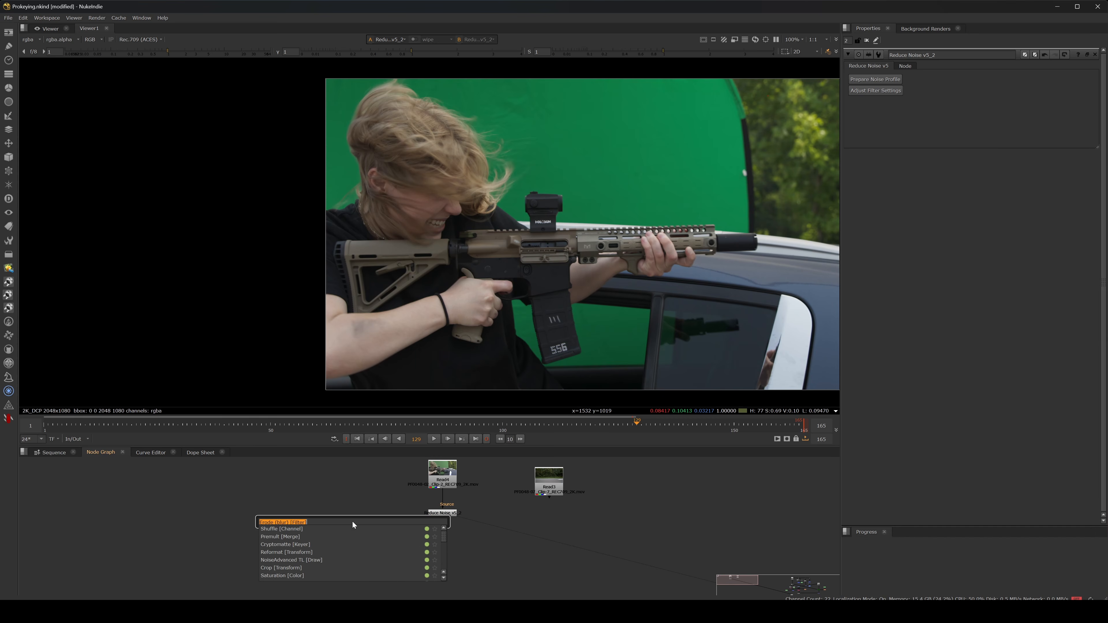
{"action": "type", "text": "keyl"}
{"action": "key", "text": "Return"}
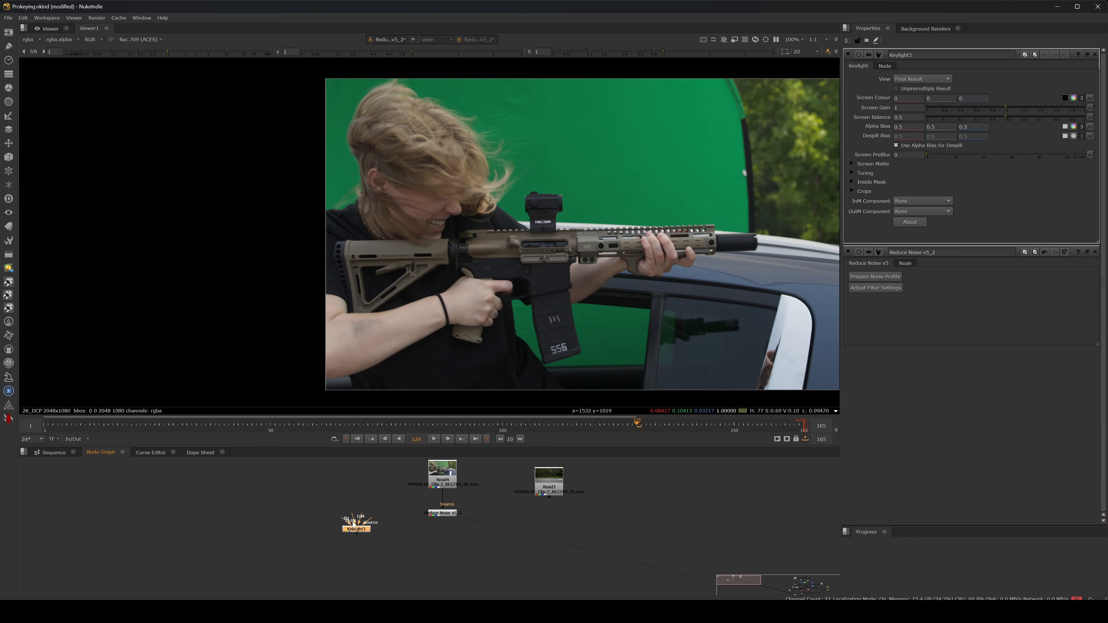
{"action": "left_click_drag", "start_coordinate": [366, 528], "coordinate": [444, 542]}
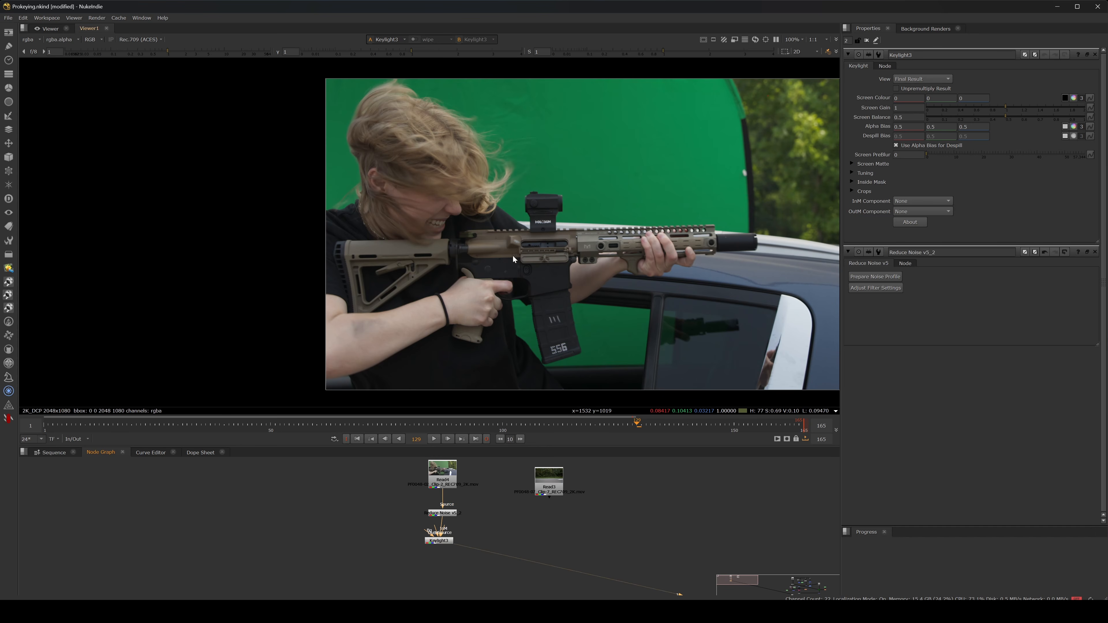
Sample the green backdrop above the rifle as Keylight's screen colour
{"action": "middle_click_drag", "start_coordinate": [582, 116], "coordinate": [574, 163]}
{"action": "left_click", "coordinate": [1064, 98]}
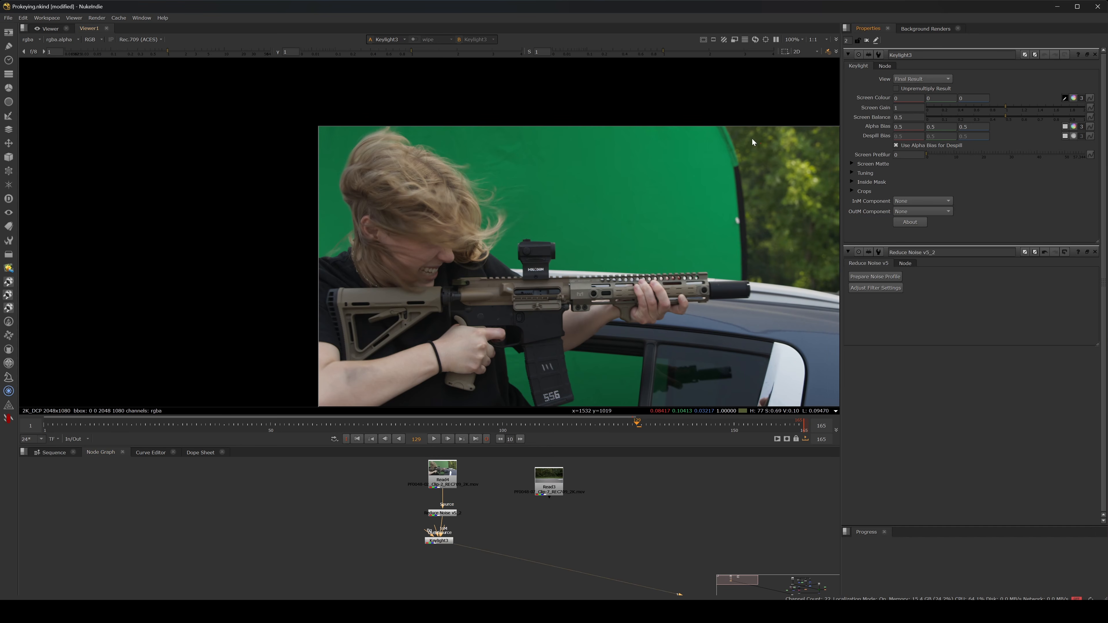
{"action": "left_click", "coordinate": [536, 169], "text": "ctrl"}
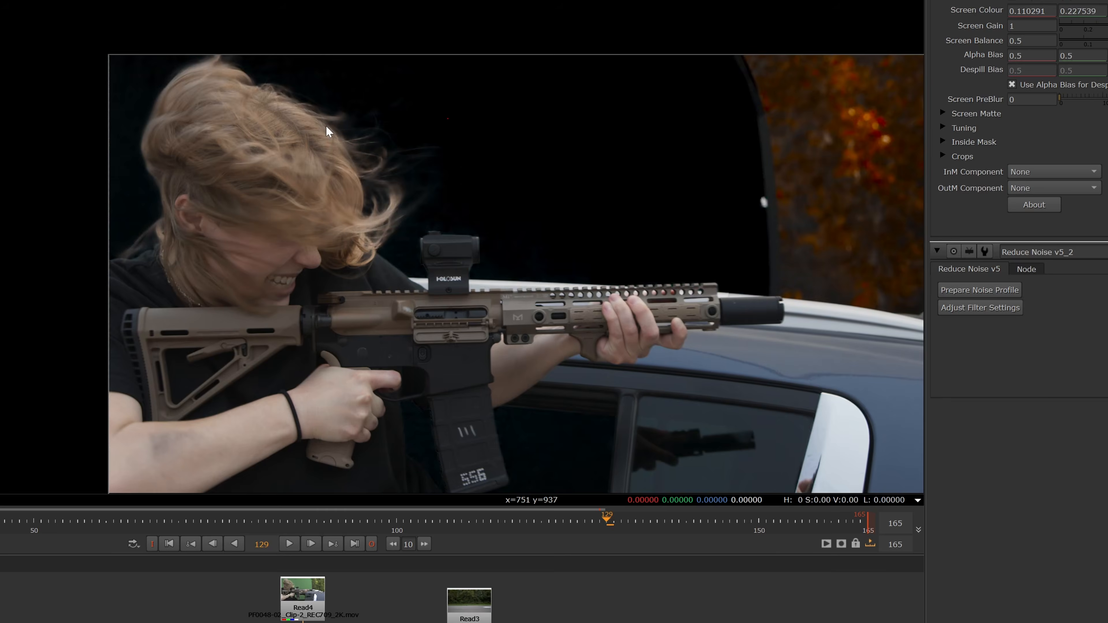
Show Keylight's alpha and refine the matte with screen gain 1.16, clip black 0.105 and clip white 0.635
{"action": "key", "text": "a"}
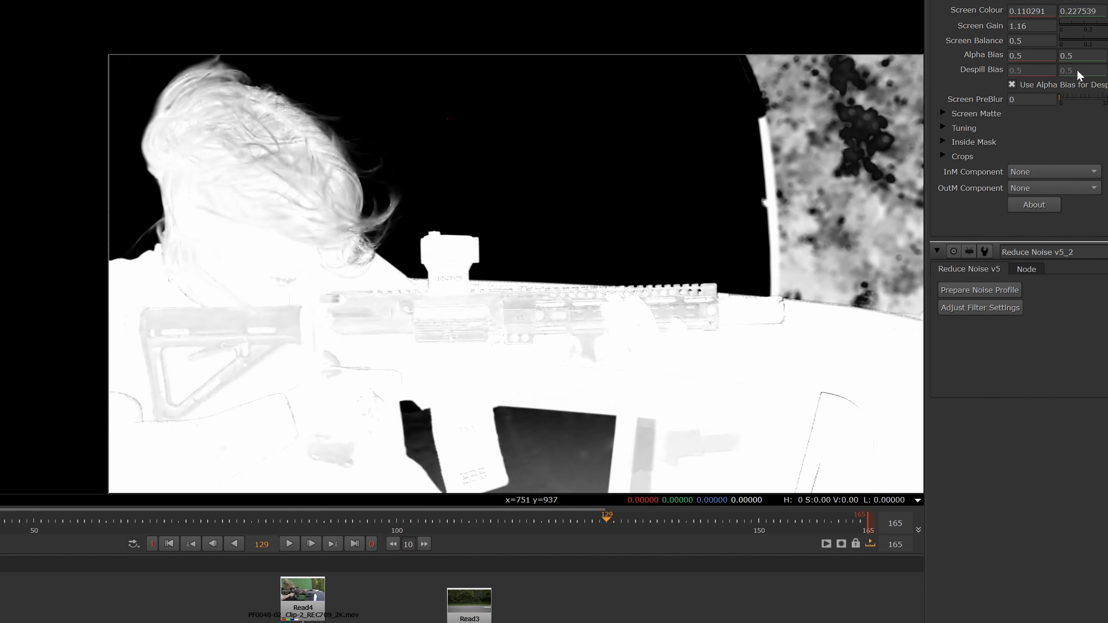
{"action": "left_click", "coordinate": [943, 115]}
{"action": "left_click", "coordinate": [1102, 130]}
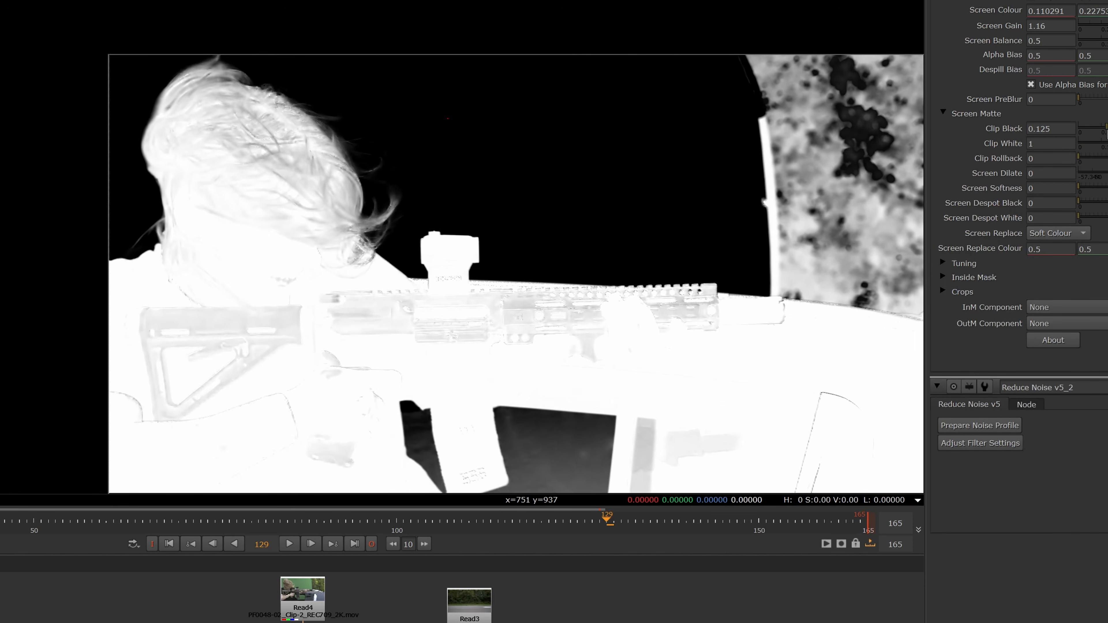
{"action": "left_click", "coordinate": [1041, 184]}
{"action": "left_click_drag", "start_coordinate": [1041, 184], "coordinate": [1032, 184]}
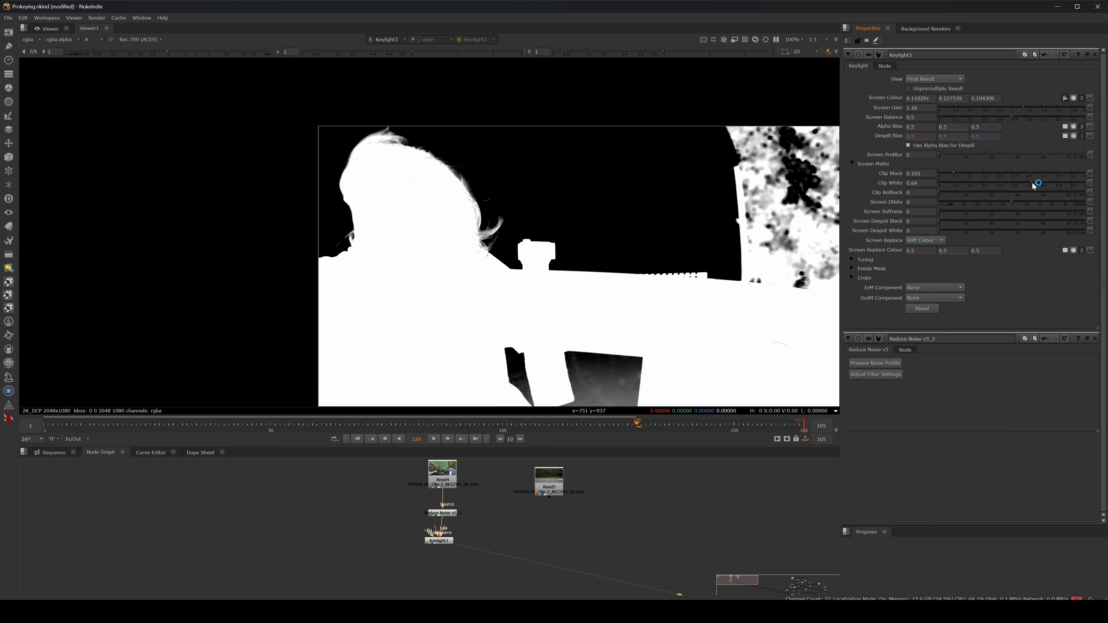
{"action": "scroll", "coordinate": [502, 256], "scroll_direction": "down", "scroll_amount": 1}
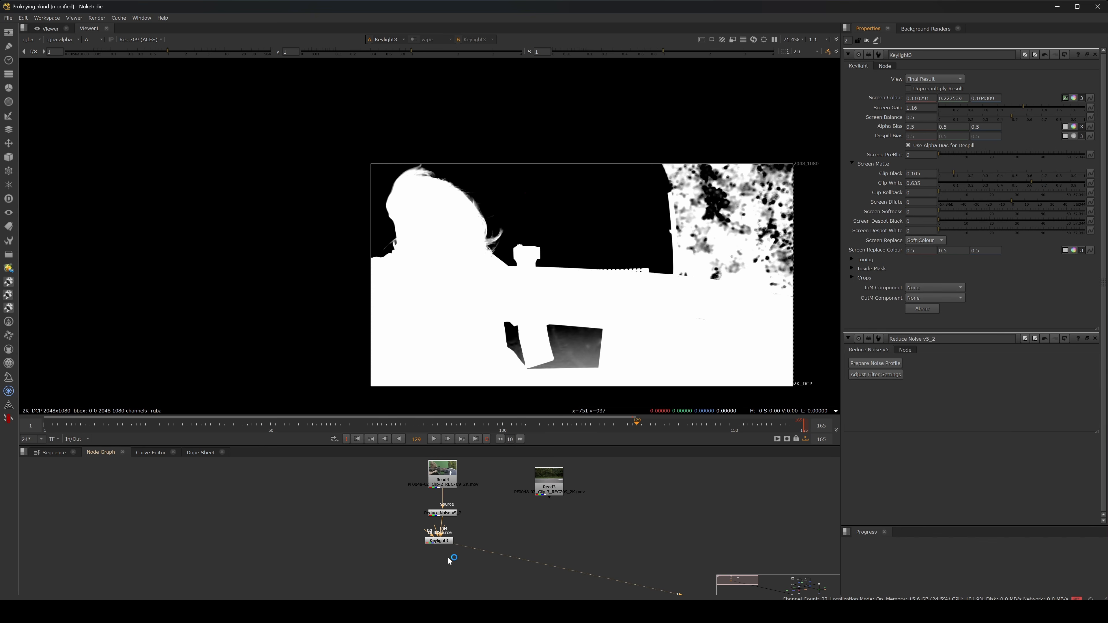
Move the Keylight node further below the Reduce Noise node and enlarge the node graph area
{"action": "left_click_drag", "start_coordinate": [446, 544], "coordinate": [438, 554]}
{"action": "left_click", "coordinate": [387, 540]}
{"action": "middle_click_drag", "start_coordinate": [387, 539], "coordinate": [402, 534]}
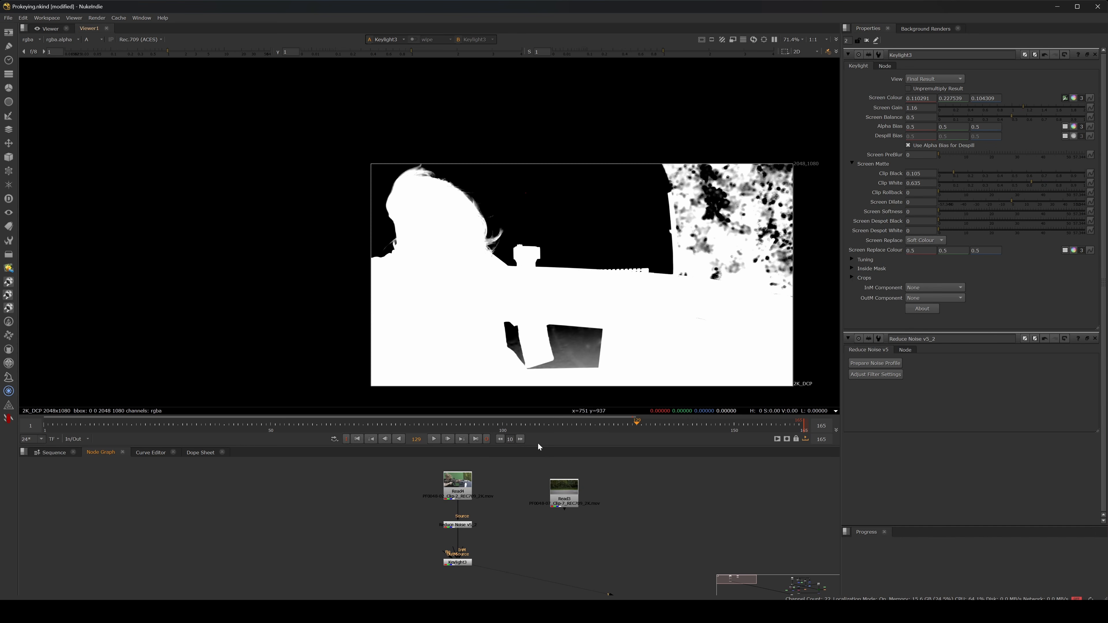
{"action": "left_click_drag", "start_coordinate": [539, 447], "coordinate": [545, 335]}
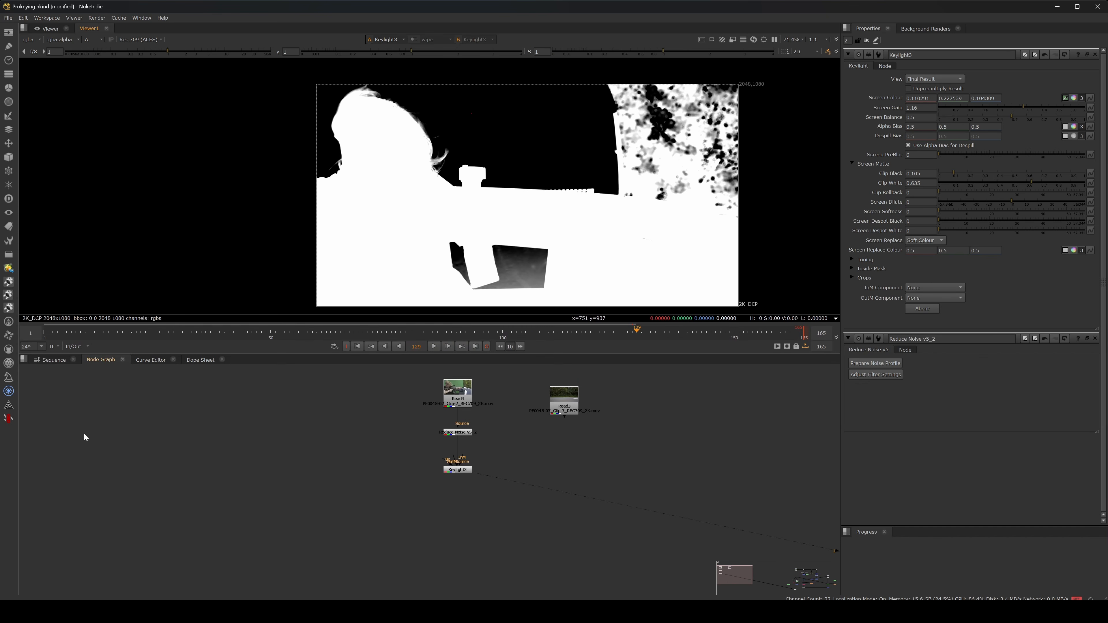
Add a MODNet segmentation node beside the Reduce Noise node and connect its input to the denoised clip
{"action": "left_click", "coordinate": [7, 351]}
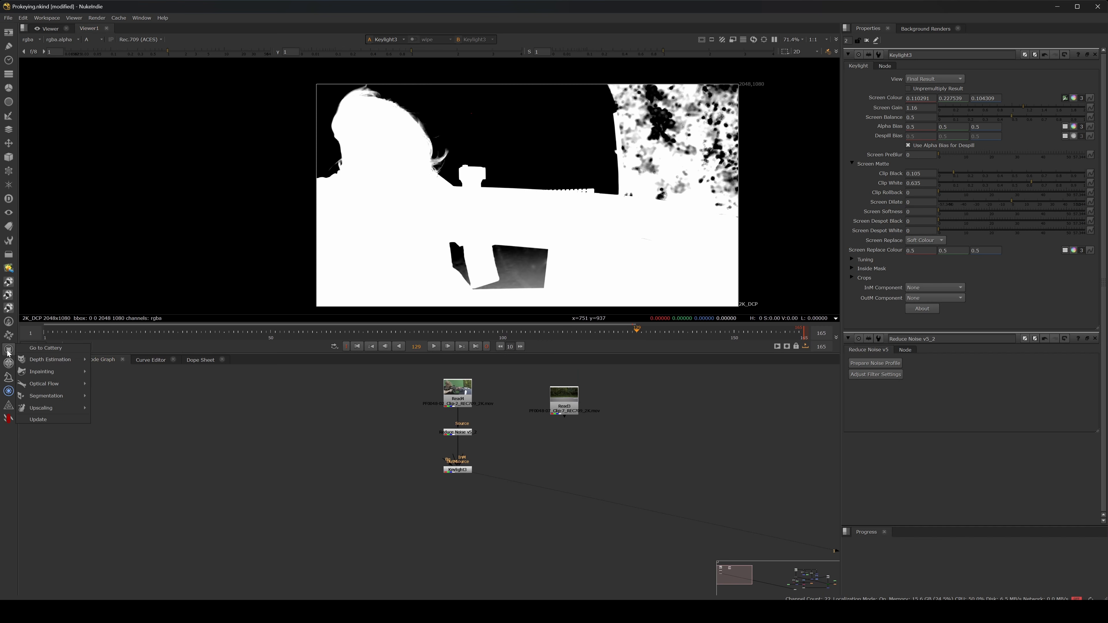
{"action": "mouse_move", "coordinate": [57, 395]}
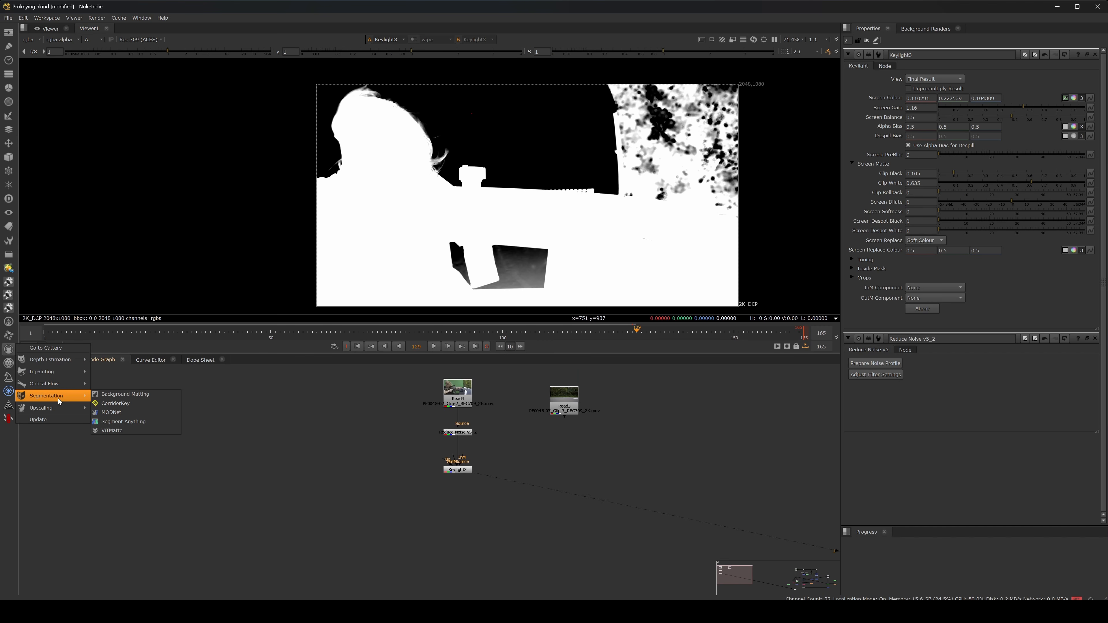
{"action": "left_click", "coordinate": [121, 412]}
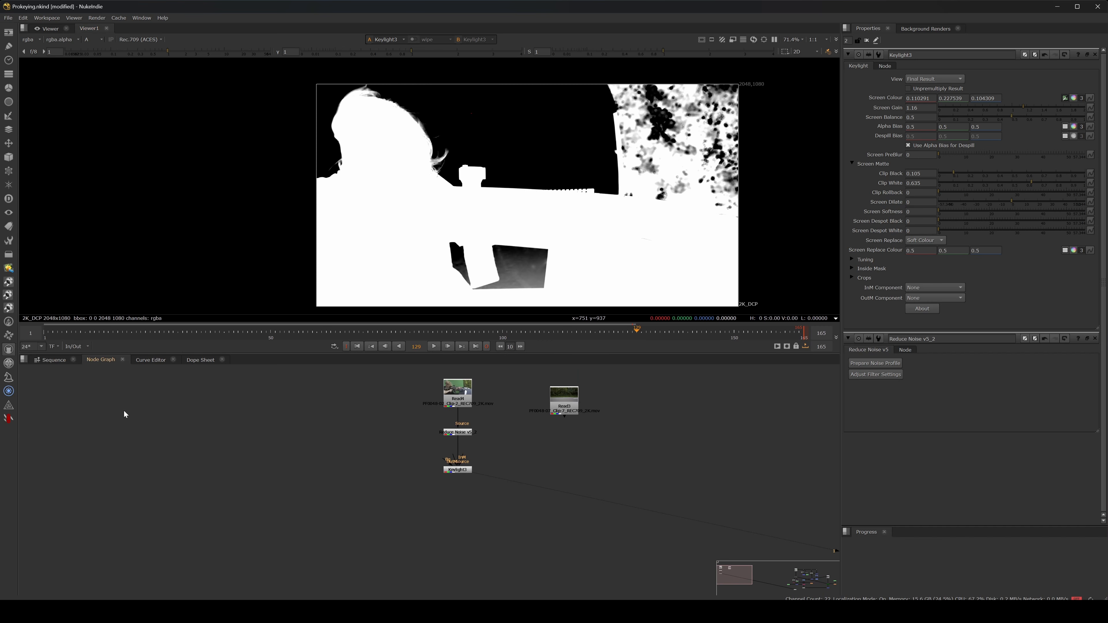
{"action": "left_click_drag", "start_coordinate": [120, 443], "coordinate": [453, 432]}
{"action": "left_click", "coordinate": [125, 452]}
{"action": "left_click", "coordinate": [360, 427]}
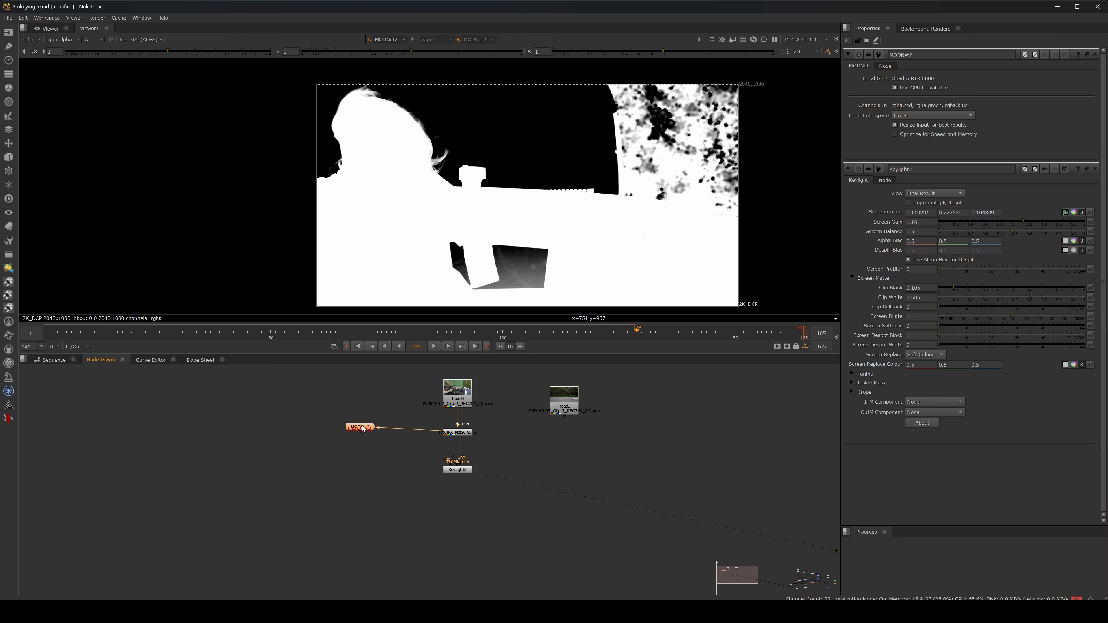
View the MODNet output in its colour channels and align the node level with the Reduce Noise node
{"action": "key", "text": "1"}
{"action": "left_click_drag", "start_coordinate": [360, 430], "coordinate": [372, 435]}
{"action": "key", "text": "a"}
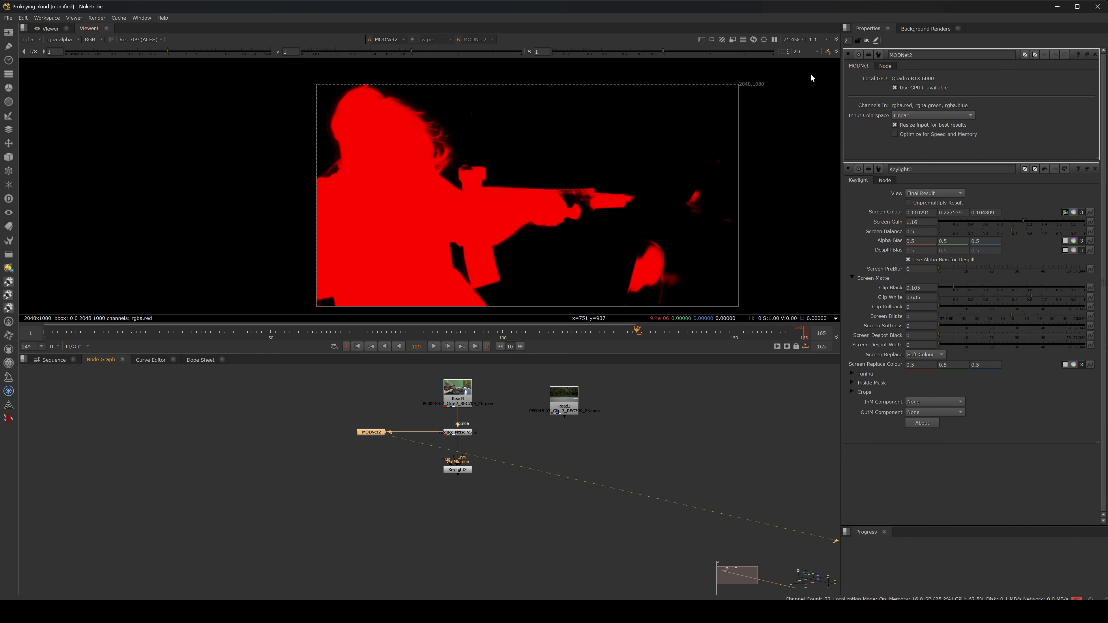
Try MODNet's Optimize for Speed and Memory option, checking the matte at several earlier frames, including 44 and 34
{"action": "left_click", "coordinate": [895, 134]}
{"action": "scroll", "coordinate": [435, 144], "scroll_direction": "up", "scroll_amount": 3}
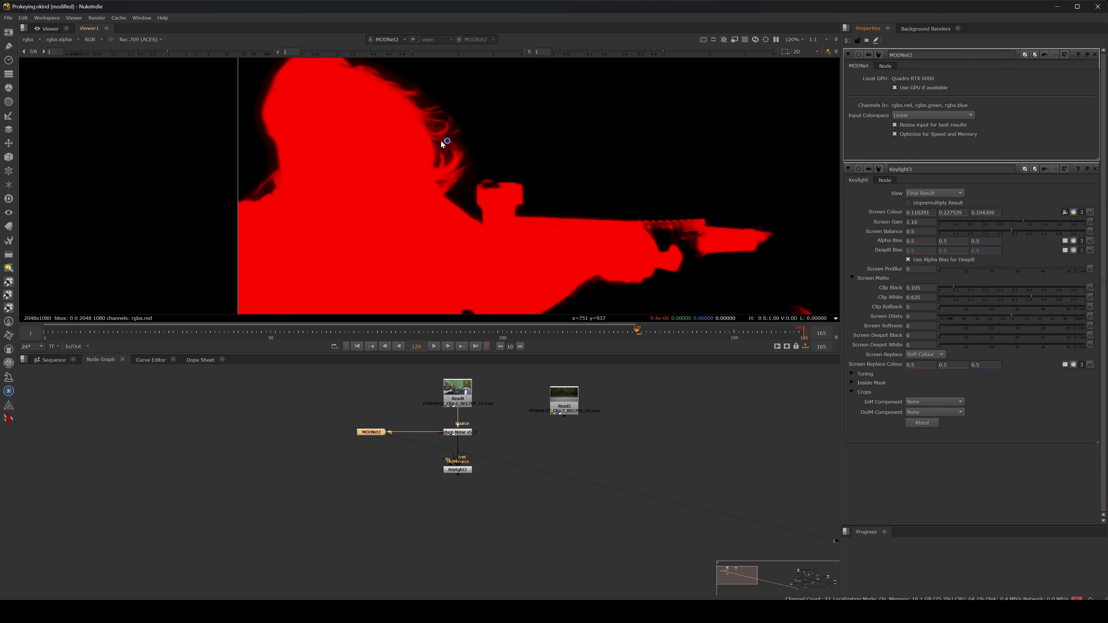
{"action": "left_click", "coordinate": [308, 334]}
{"action": "left_click", "coordinate": [344, 334]}
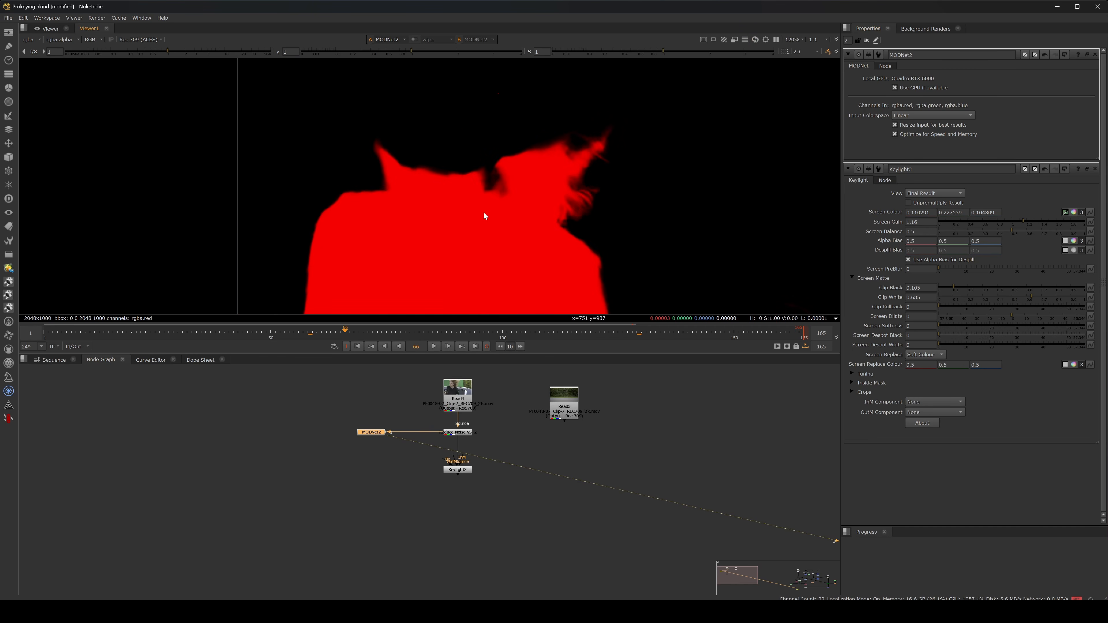
{"action": "scroll", "coordinate": [449, 249], "scroll_direction": "down", "scroll_amount": 2}
{"action": "left_click", "coordinate": [243, 333]}
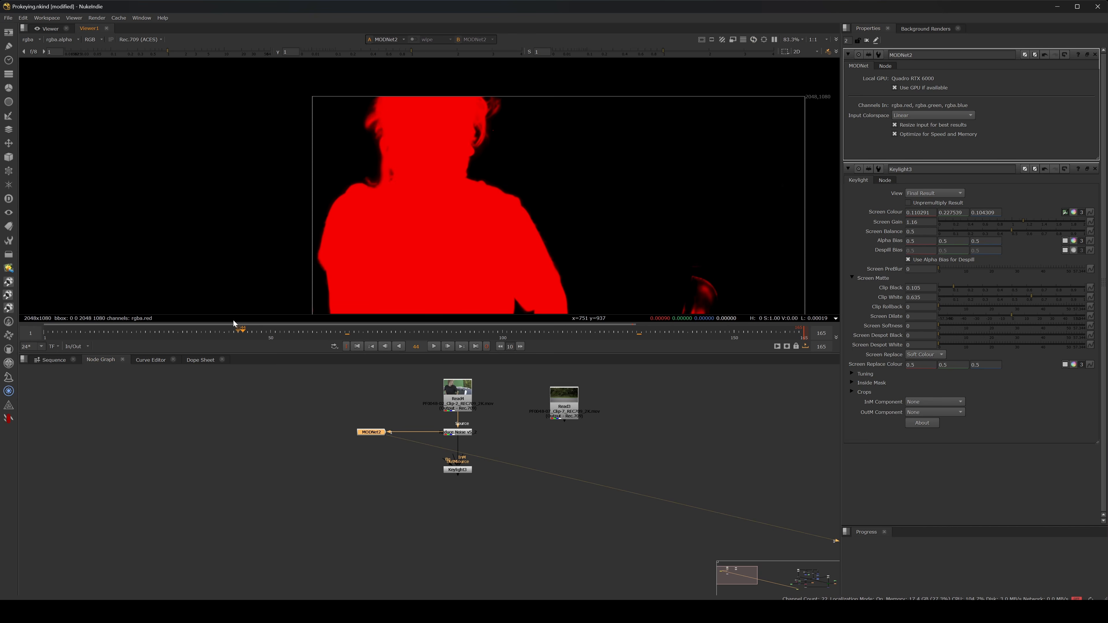
{"action": "left_click", "coordinate": [196, 333]}
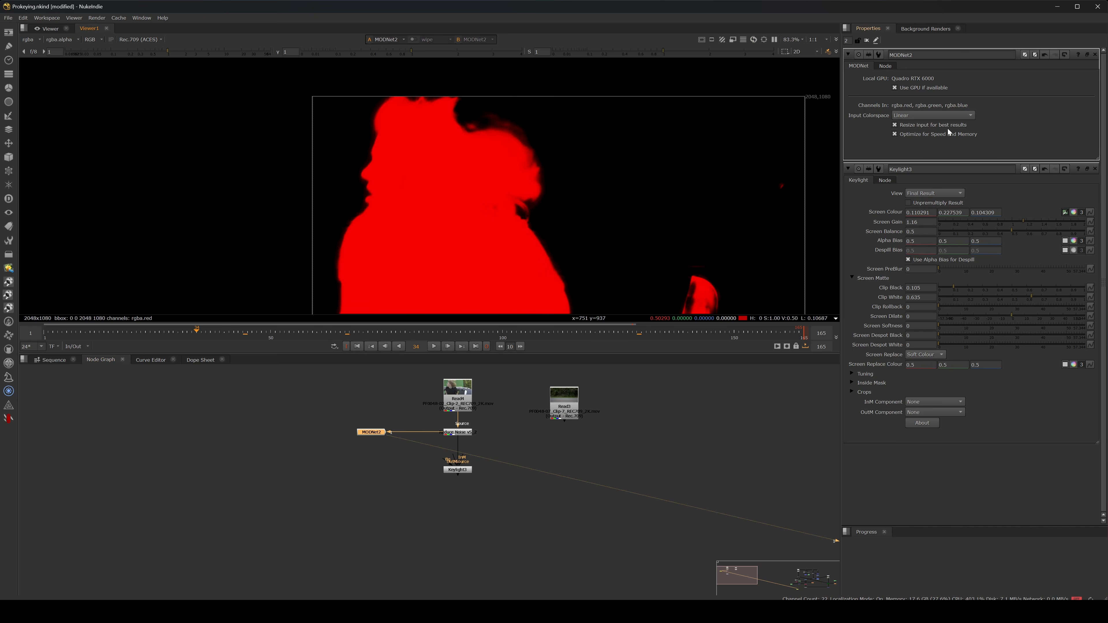
{"action": "left_click", "coordinate": [895, 134]}
Try rec709 and sRGB as MODNet's input colorspace and return it to Linear
{"action": "left_click", "coordinate": [913, 115]}
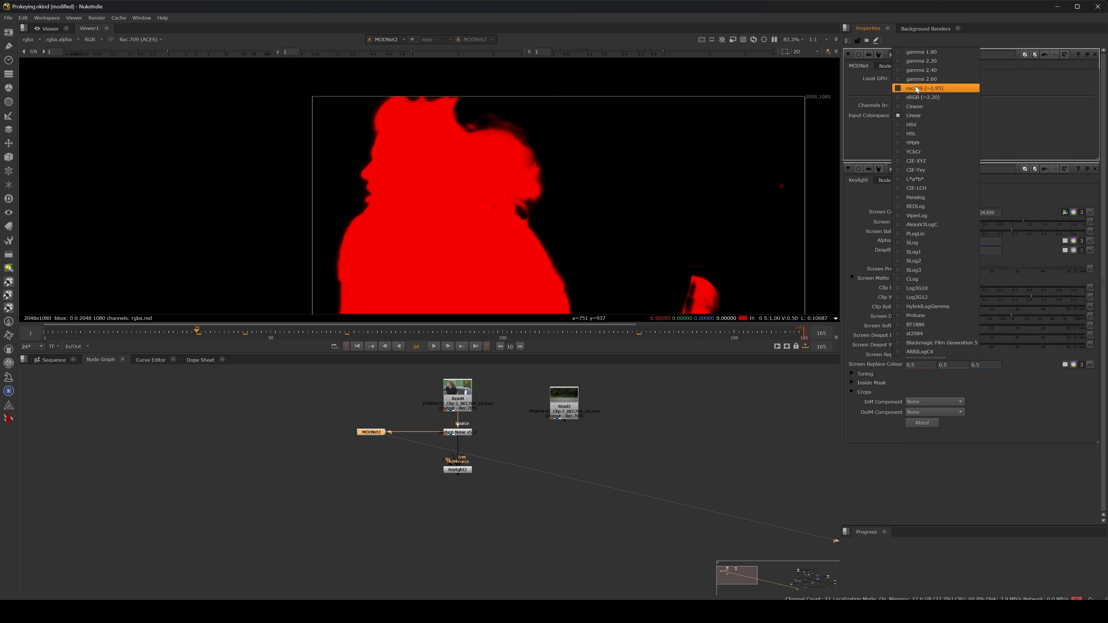
{"action": "left_click", "coordinate": [914, 87]}
{"action": "left_click", "coordinate": [916, 116]}
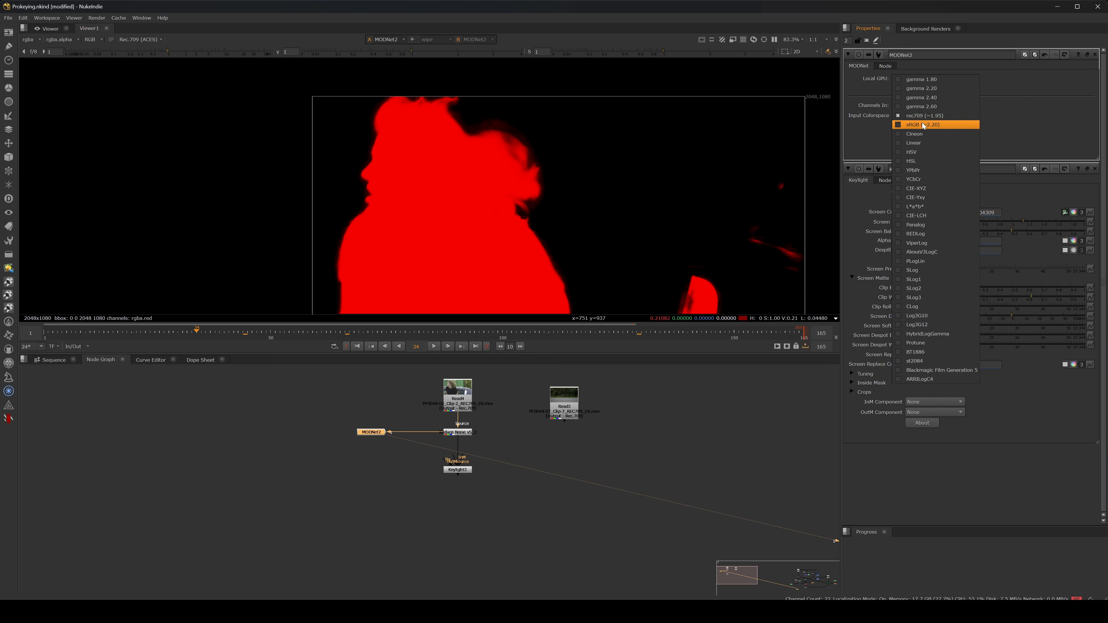
{"action": "left_click", "coordinate": [925, 123]}
{"action": "left_click", "coordinate": [924, 116]}
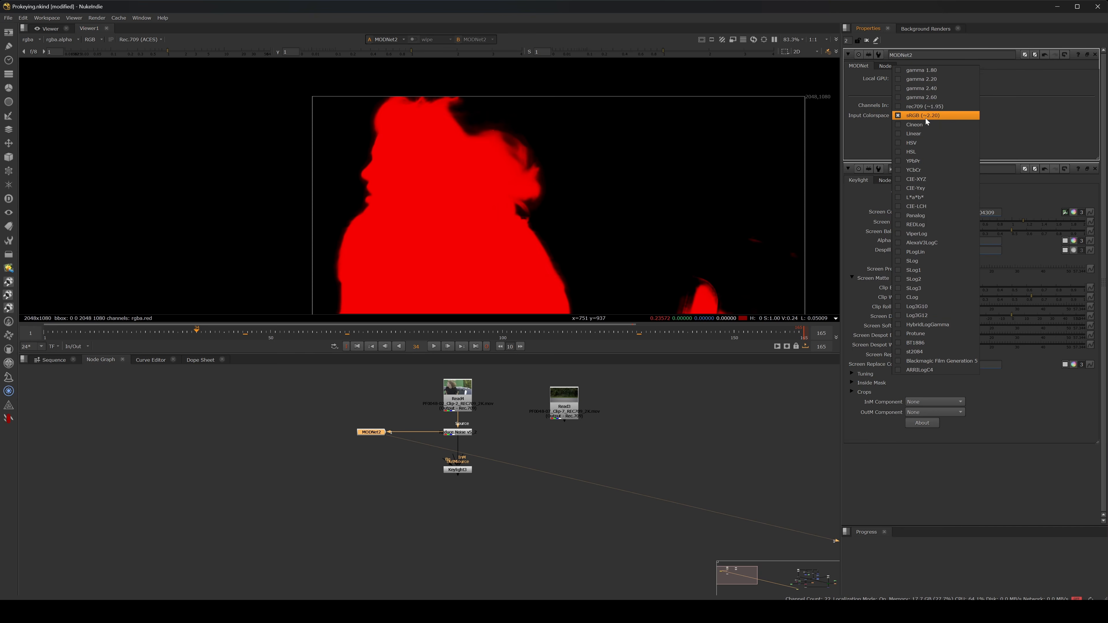
{"action": "left_click", "coordinate": [924, 132]}
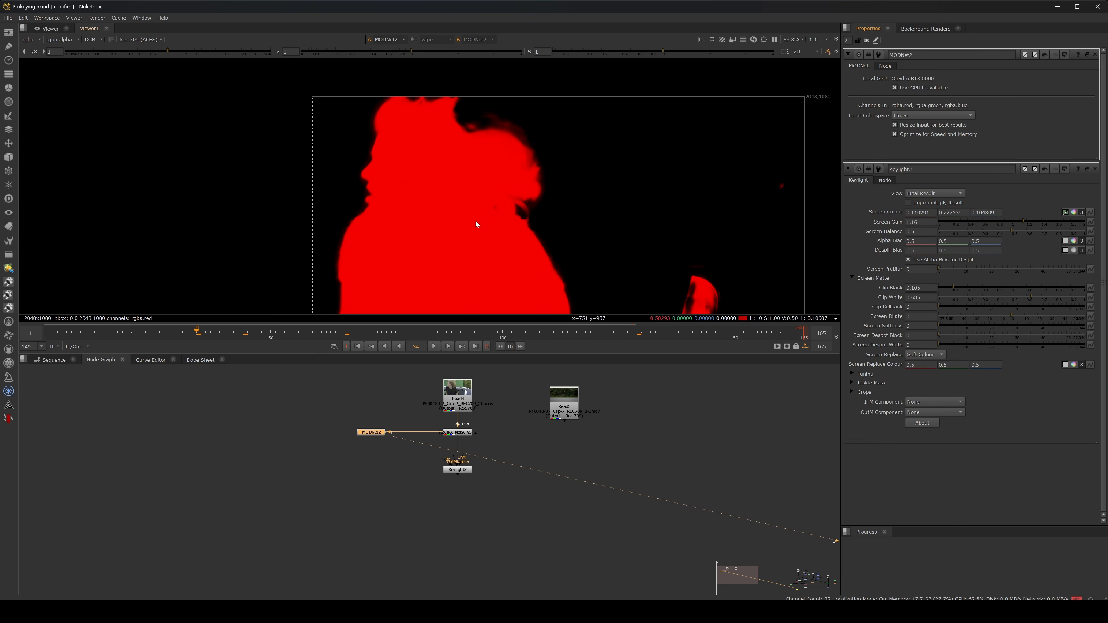
Add a Shuffle node below the MODNet node and route its red input channel to the alpha output
{"action": "scroll", "coordinate": [476, 223], "scroll_direction": "down", "scroll_amount": 2}
{"action": "left_click", "coordinate": [376, 440]}
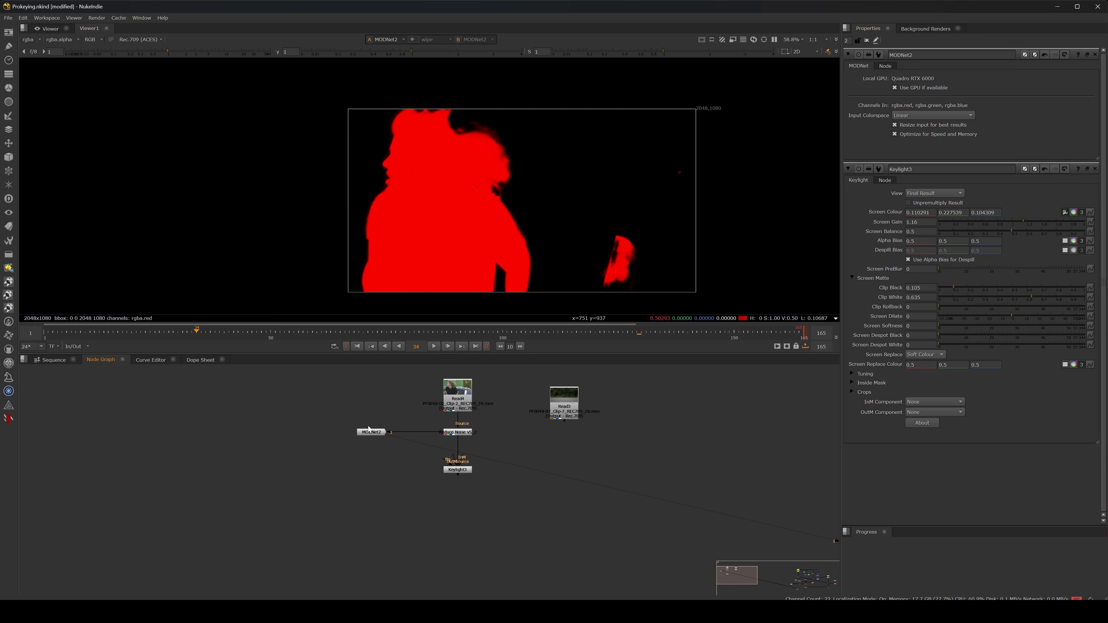
{"action": "key", "text": "Tab"}
{"action": "type", "text": "shuffle"}
{"action": "key", "text": "Return"}
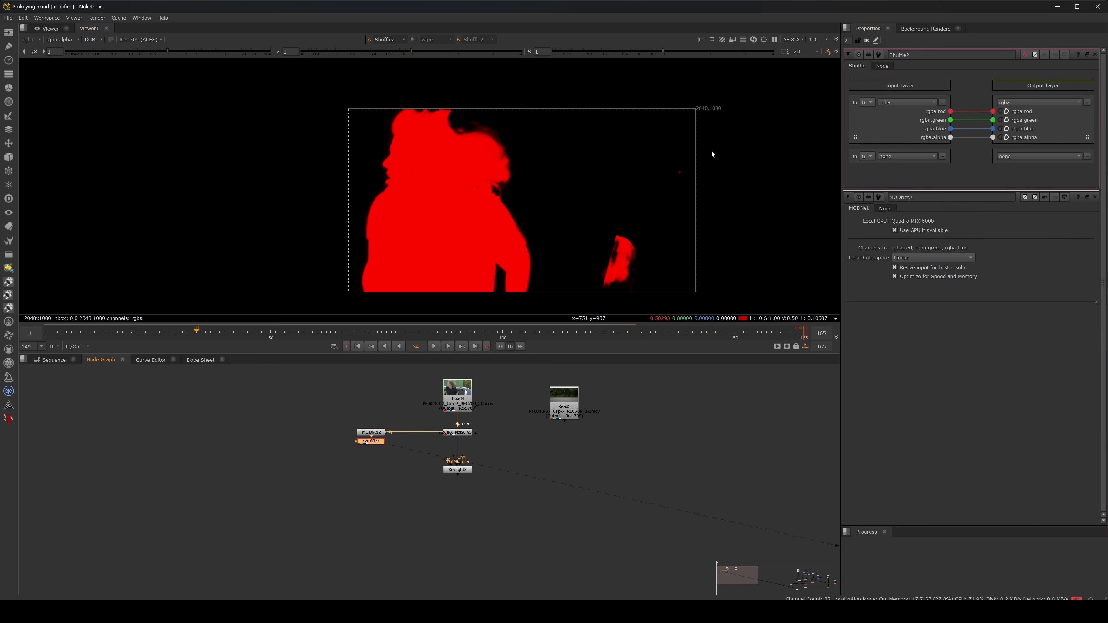
{"action": "left_click_drag", "start_coordinate": [951, 112], "coordinate": [954, 114]}
Display the Shuffle node's alpha and examine the matte at other frames, zooming in on the hair at frame 73
{"action": "key", "text": "a"}
{"action": "key", "text": "a"}
{"action": "key", "text": "a"}
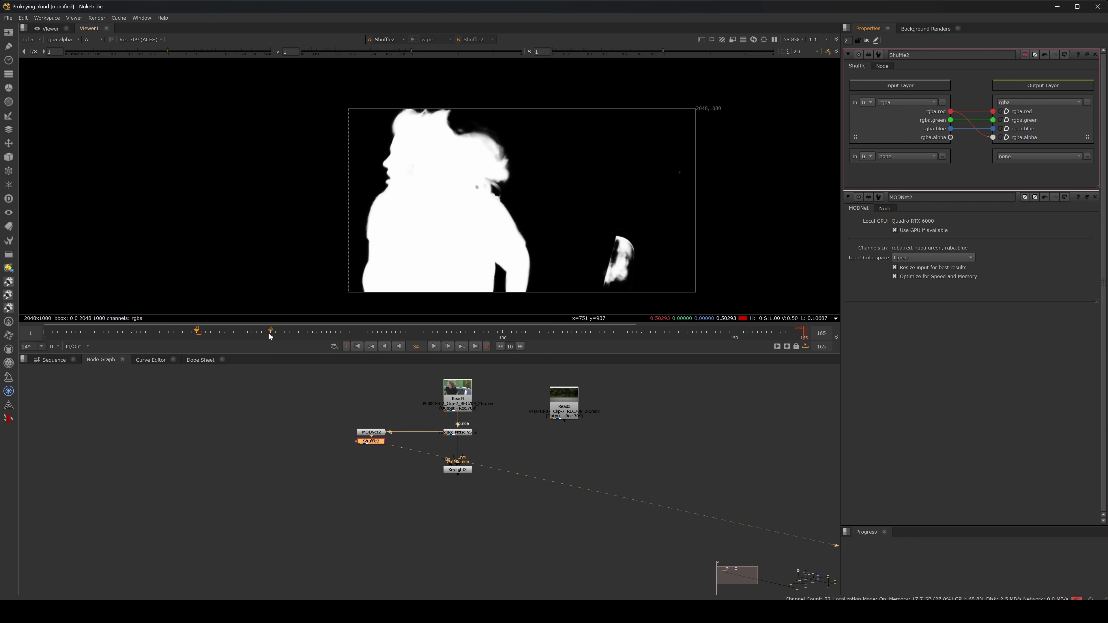
{"action": "left_click", "coordinate": [331, 334]}
{"action": "left_click", "coordinate": [376, 332]}
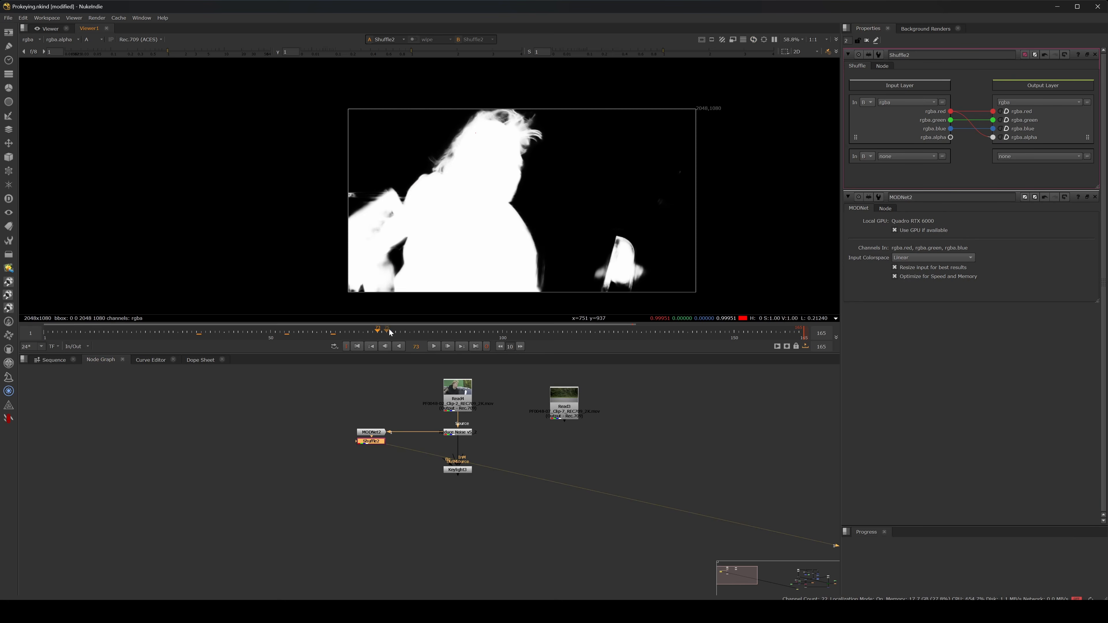
{"action": "scroll", "coordinate": [506, 127], "scroll_direction": "up", "scroll_amount": 2}
{"action": "scroll", "coordinate": [462, 149], "scroll_direction": "up", "scroll_amount": 1}
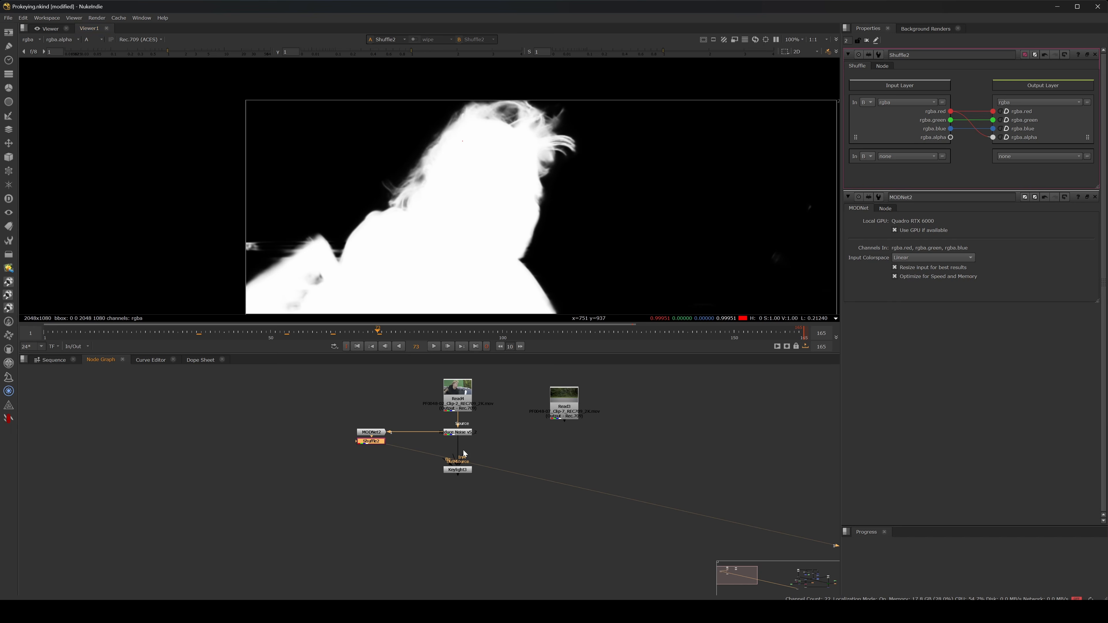
Compare the Keylight alpha with the shuffled MODNet alpha at frame 73
{"action": "scroll", "coordinate": [532, 183], "scroll_direction": "down", "scroll_amount": 2}
{"action": "middle_click_drag", "start_coordinate": [537, 201], "coordinate": [507, 146]}
{"action": "left_click", "coordinate": [456, 471]}
{"action": "key", "text": "1"}
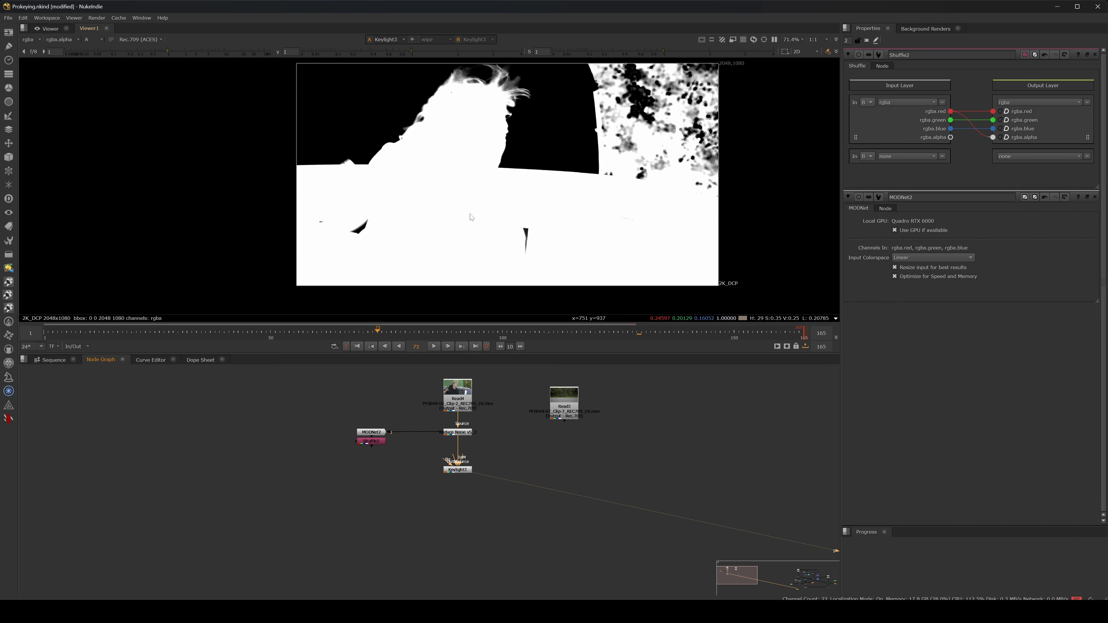
{"action": "left_click", "coordinate": [374, 441]}
{"action": "key", "text": "1"}
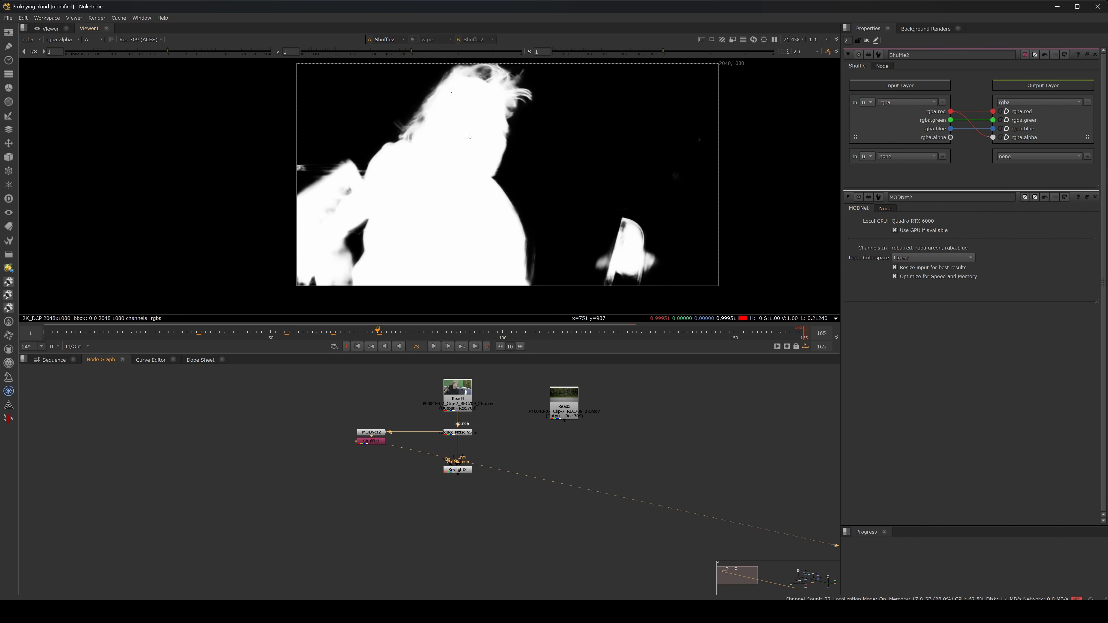
Lower the MODNet and Shuffle nodes with a dot in their input pipe, and merge the Shuffle output over the Keylight output
{"action": "left_click_drag", "start_coordinate": [336, 415], "coordinate": [408, 469]}
{"action": "mouse_move", "coordinate": [372, 434]}
{"action": "left_mouse_down"}
{"action": "mouse_move", "coordinate": [375, 455]}
{"action": "mouse_move", "coordinate": [410, 443]}
{"action": "mouse_move", "coordinate": [373, 436]}
{"action": "left_mouse_up"}
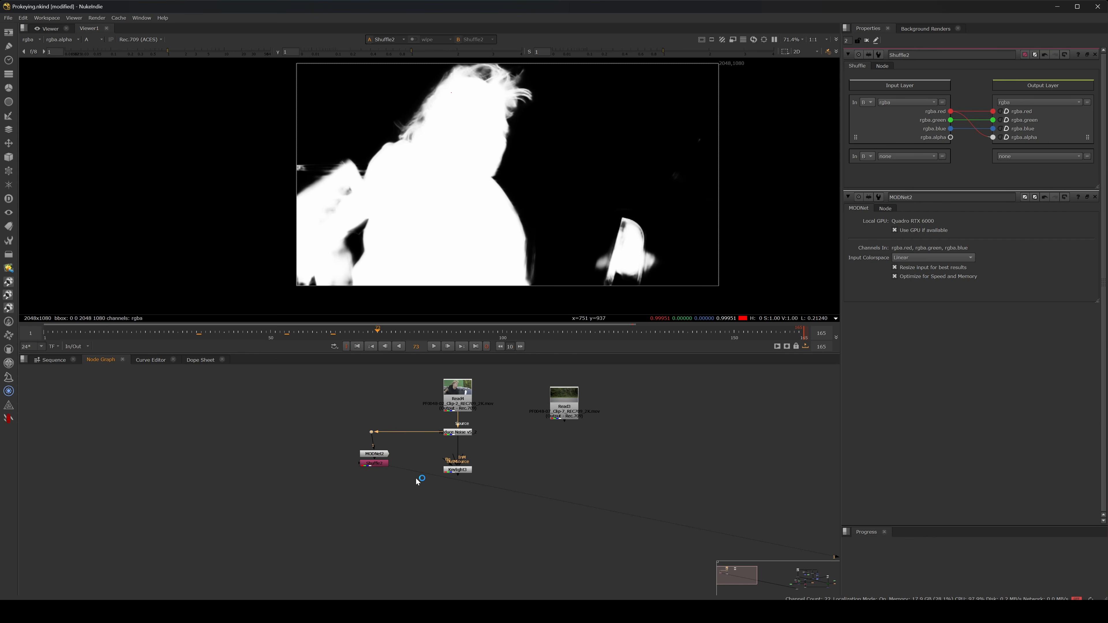
{"action": "left_click", "coordinate": [374, 463]}
{"action": "key", "text": "m"}
{"action": "left_click_drag", "start_coordinate": [428, 496], "coordinate": [457, 471]}
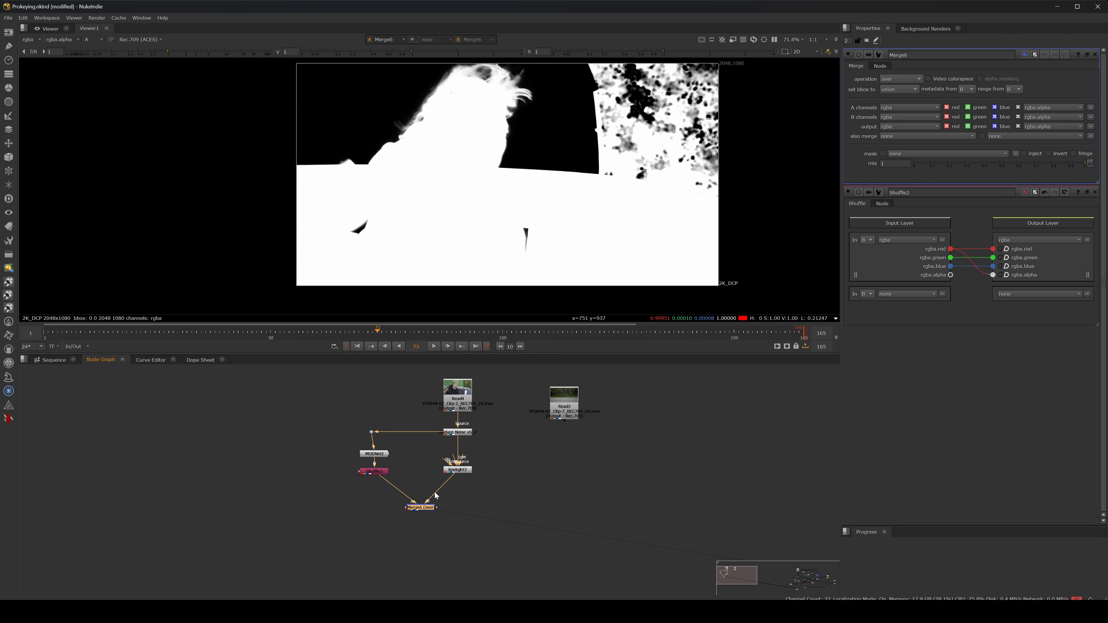
{"action": "left_click", "coordinate": [421, 508]}
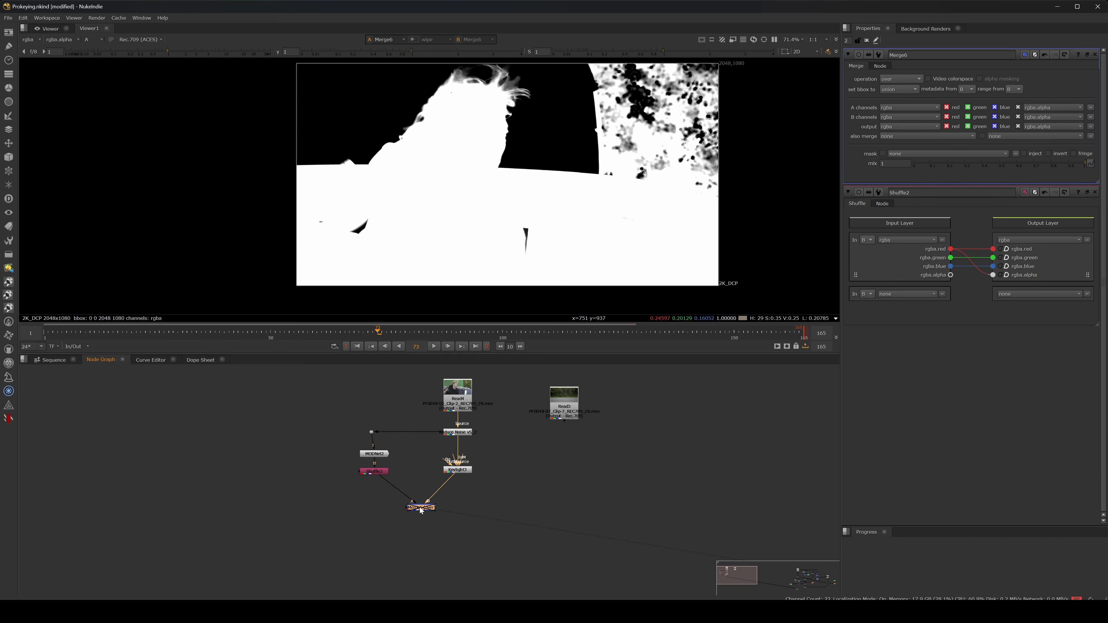
{"action": "left_click", "coordinate": [374, 432]}
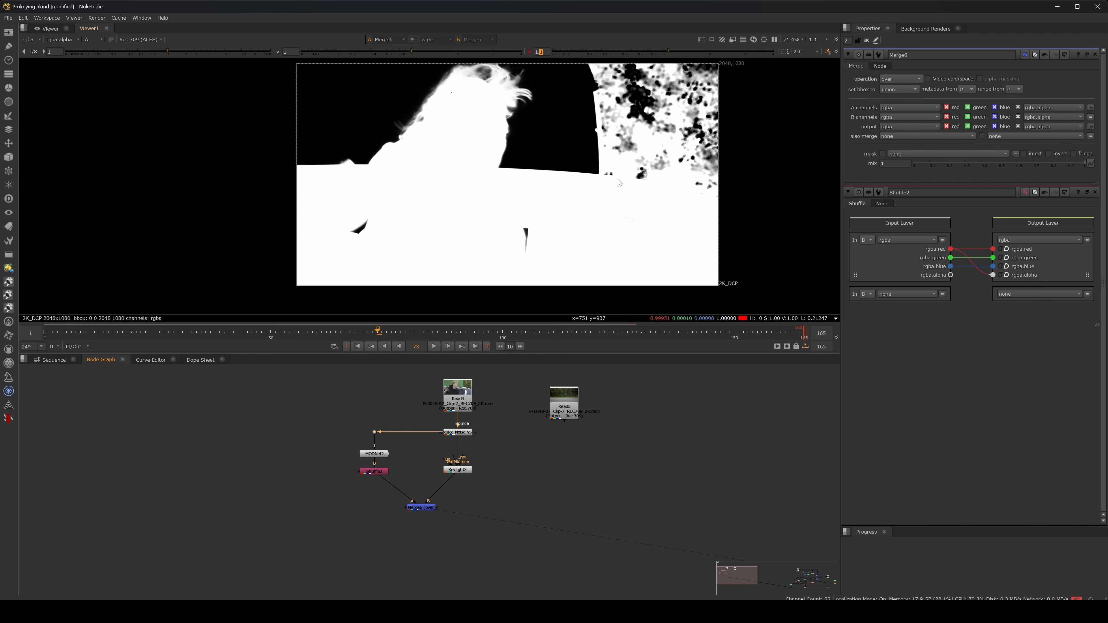
{"action": "left_click", "coordinate": [421, 506]}
{"action": "left_click", "coordinate": [494, 494]}
{"action": "middle_click_drag", "start_coordinate": [495, 489], "coordinate": [519, 472]}
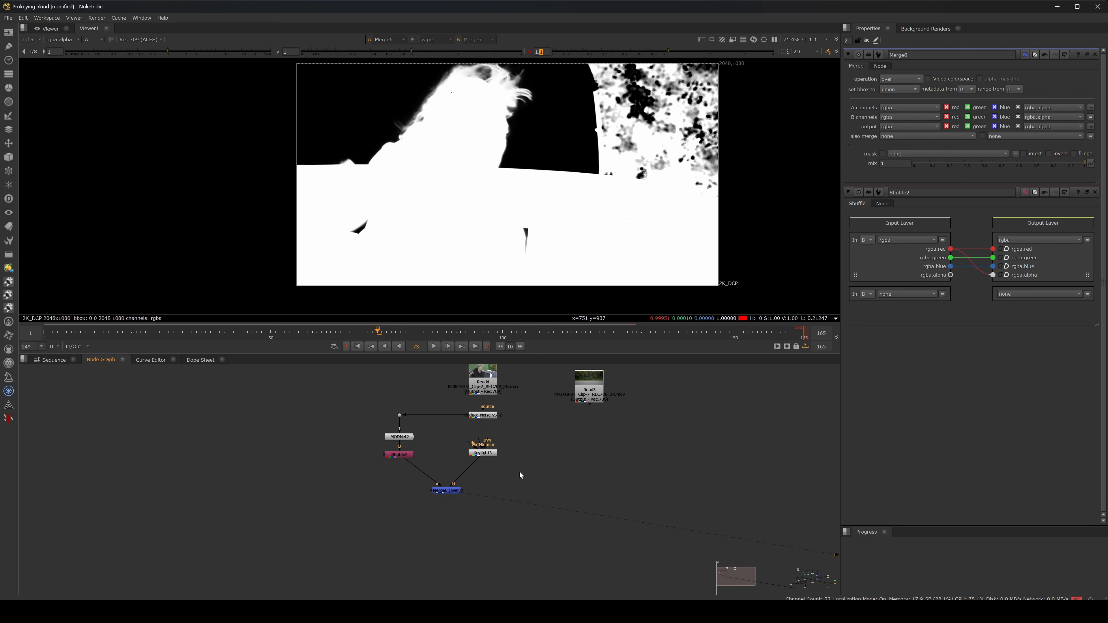
{"action": "left_click", "coordinate": [441, 491]}
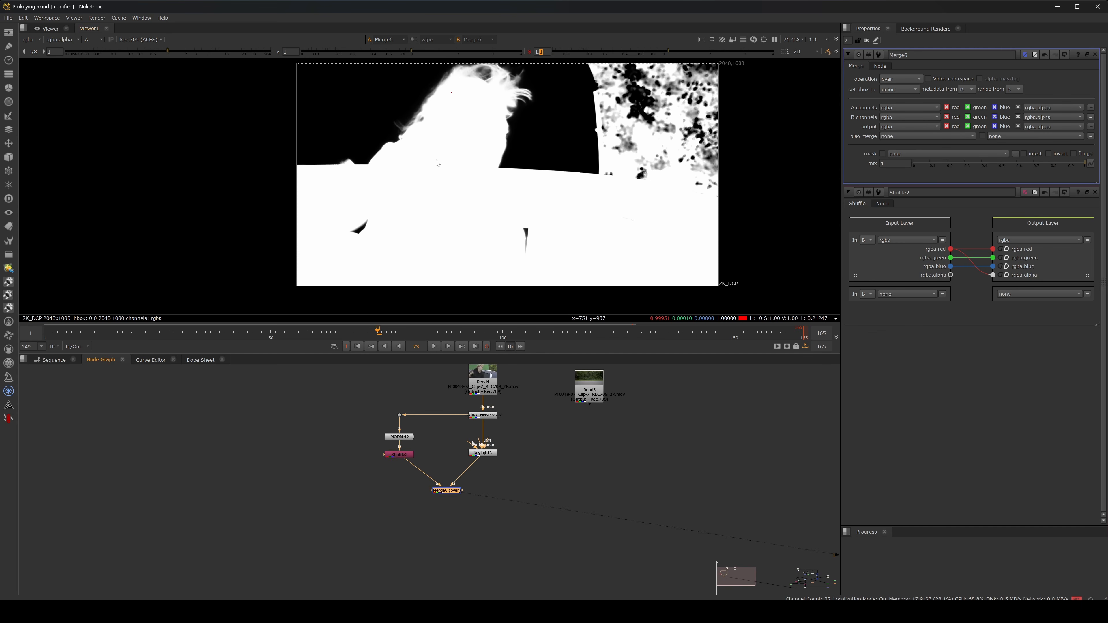
{"action": "middle_click_drag", "start_coordinate": [506, 210], "coordinate": [495, 249]}
Add a KeyMix node with Shuffle as A input and Keylight as B input, and view its output
{"action": "left_click", "coordinate": [398, 511]}
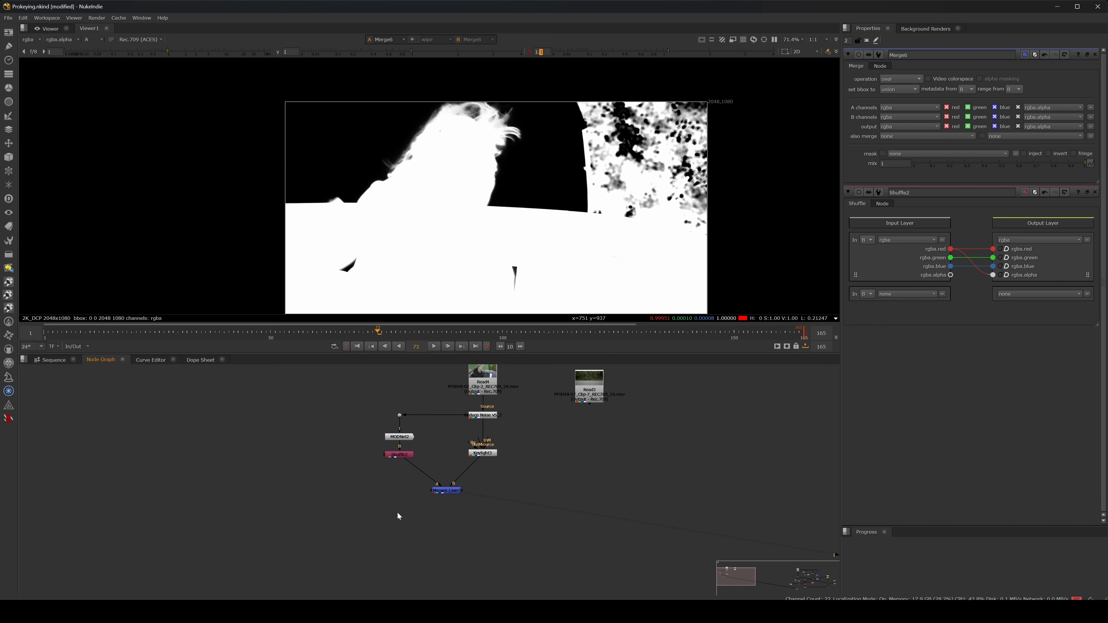
{"action": "key", "text": "Tab"}
{"action": "type", "text": "key"}
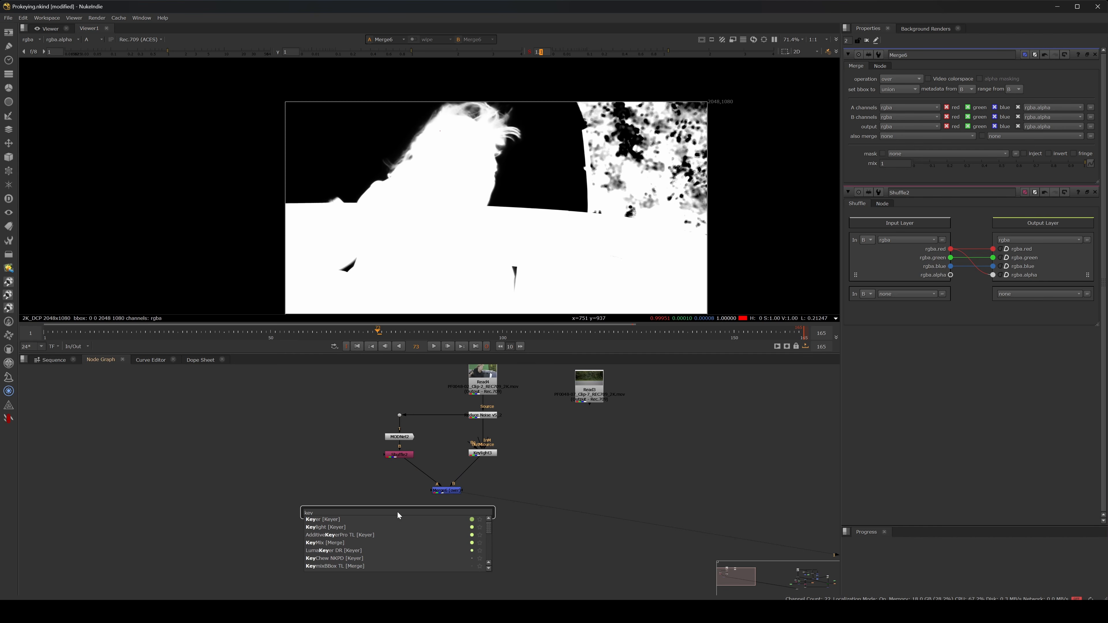
{"action": "type", "text": "mix"}
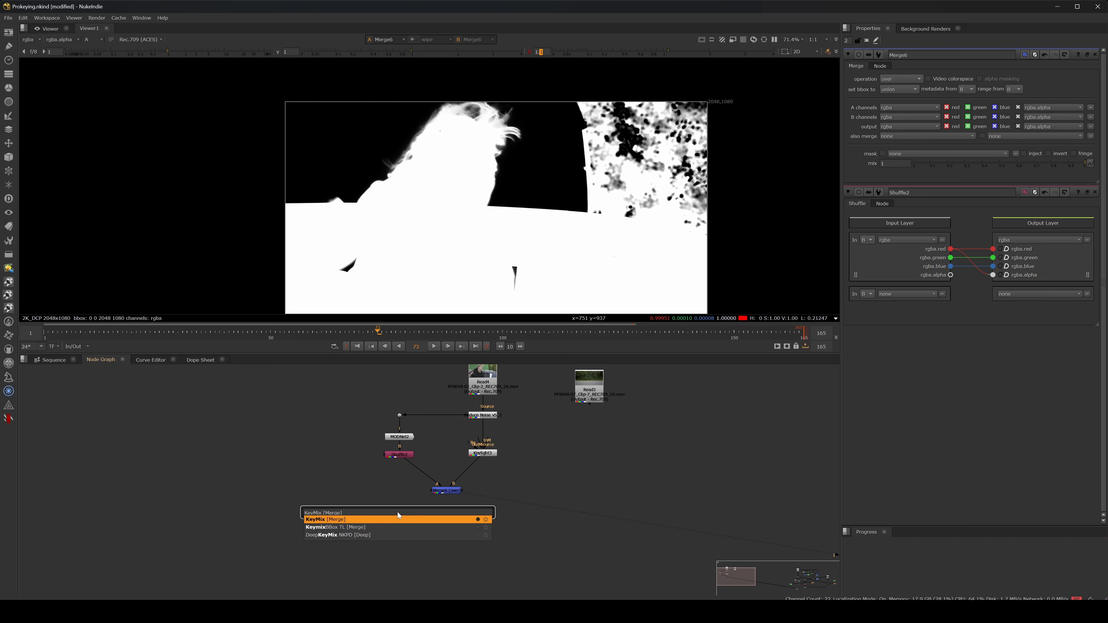
{"action": "key", "text": "Return"}
{"action": "left_click_drag", "start_coordinate": [394, 506], "coordinate": [480, 455]}
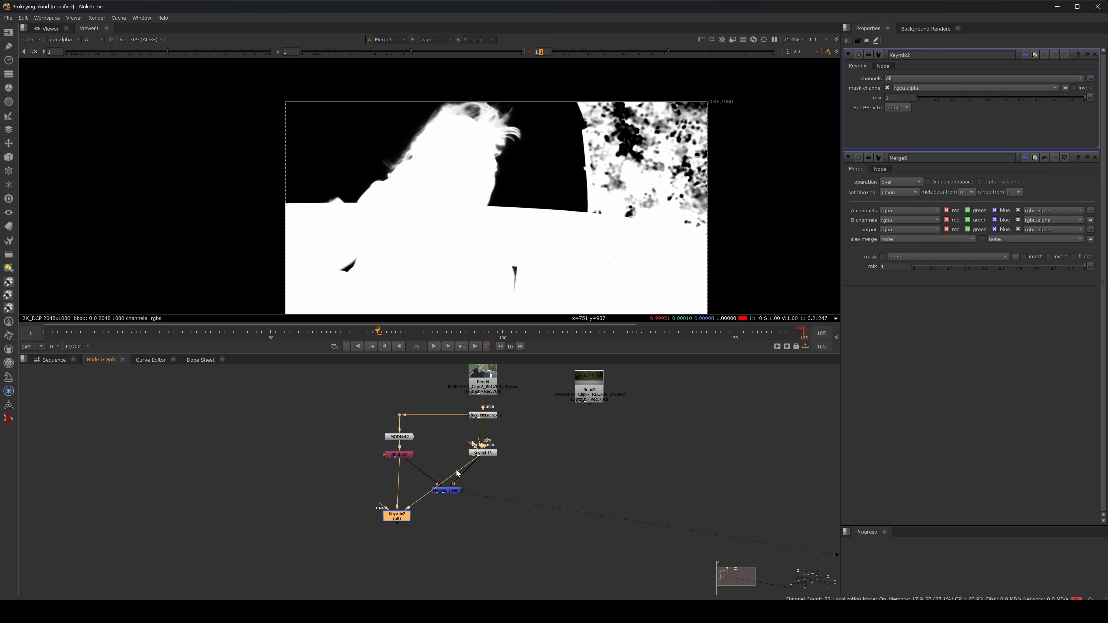
{"action": "left_click_drag", "start_coordinate": [402, 516], "coordinate": [396, 498]}
{"action": "key", "text": "1"}
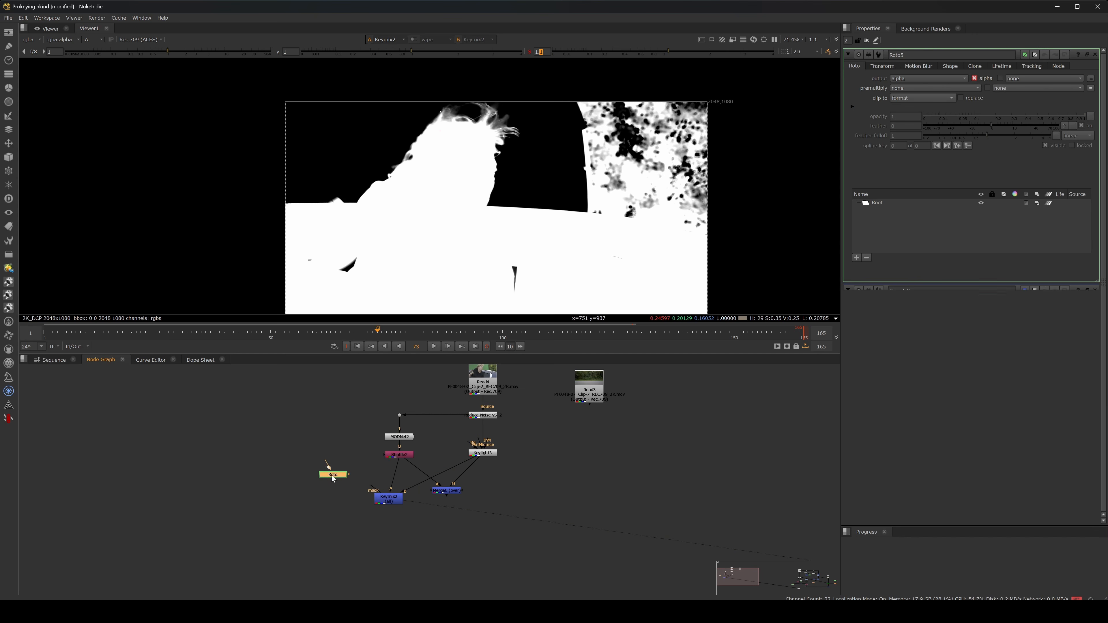
Connect a new Roto node to the KeyMix mask input and draw a closed Bezier around the head, extended down to the car roof
{"action": "key", "text": "o"}
{"action": "left_click_drag", "start_coordinate": [372, 489], "coordinate": [333, 487]}
{"action": "left_click", "coordinate": [388, 99]}
{"action": "left_click", "coordinate": [311, 152]}
{"action": "left_click", "coordinate": [311, 178]}
{"action": "left_click", "coordinate": [368, 215]}
{"action": "left_click", "coordinate": [529, 181]}
{"action": "left_click", "coordinate": [533, 94]}
{"action": "left_click", "coordinate": [505, 81]}
{"action": "left_click", "coordinate": [389, 99]}
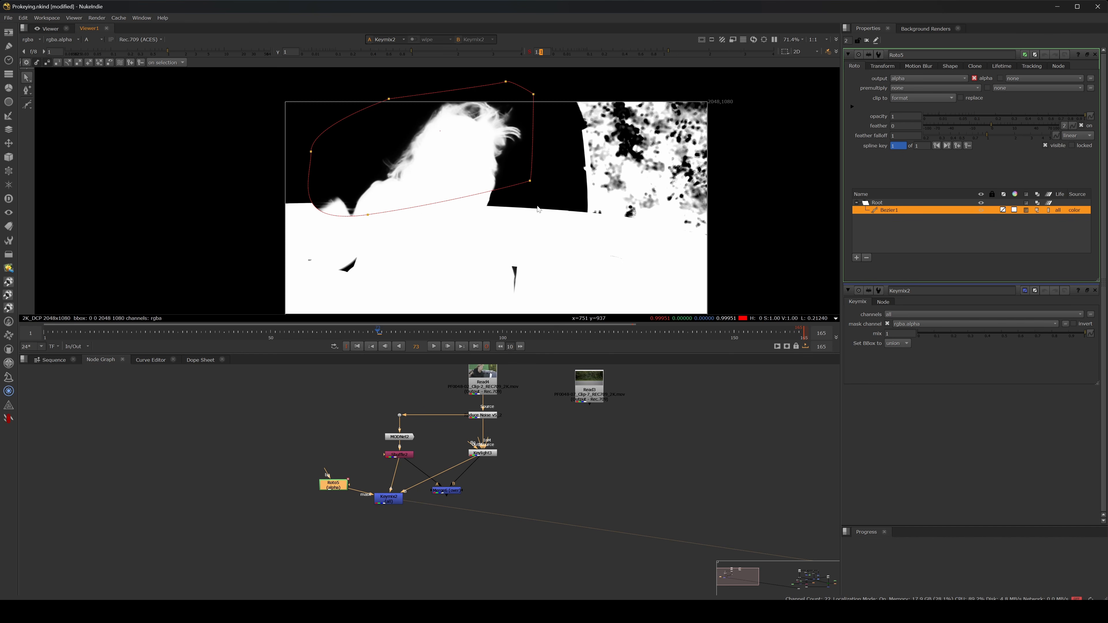
{"action": "left_click_drag", "start_coordinate": [530, 180], "coordinate": [533, 228]}
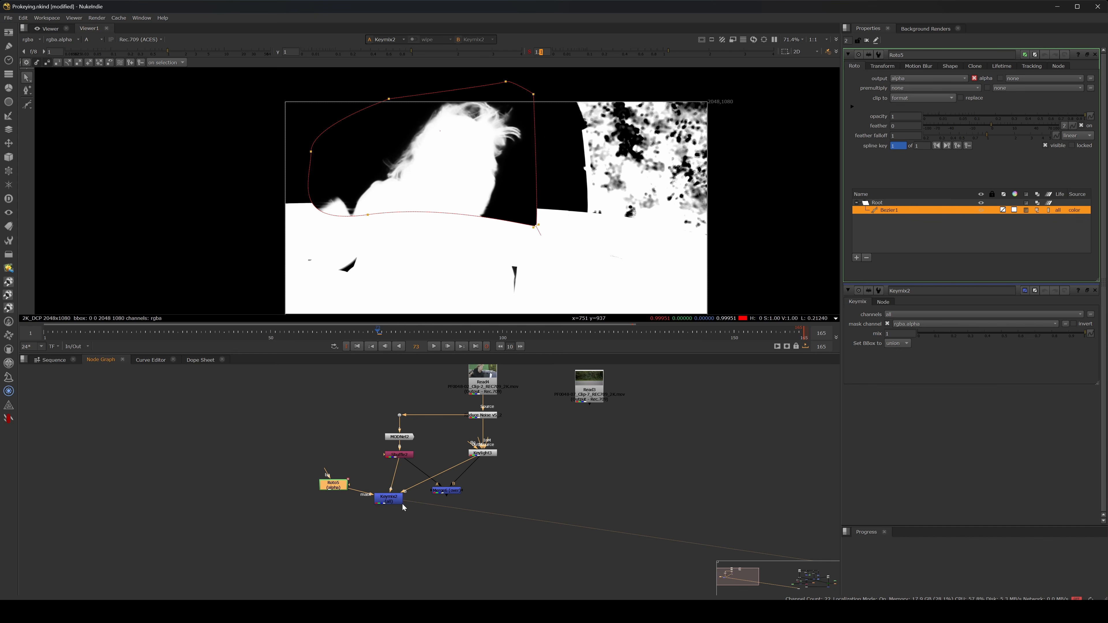
Compare the alpha outputs of the Merge node and the masked KeyMix node
{"action": "left_click", "coordinate": [456, 491]}
{"action": "key", "text": "1"}
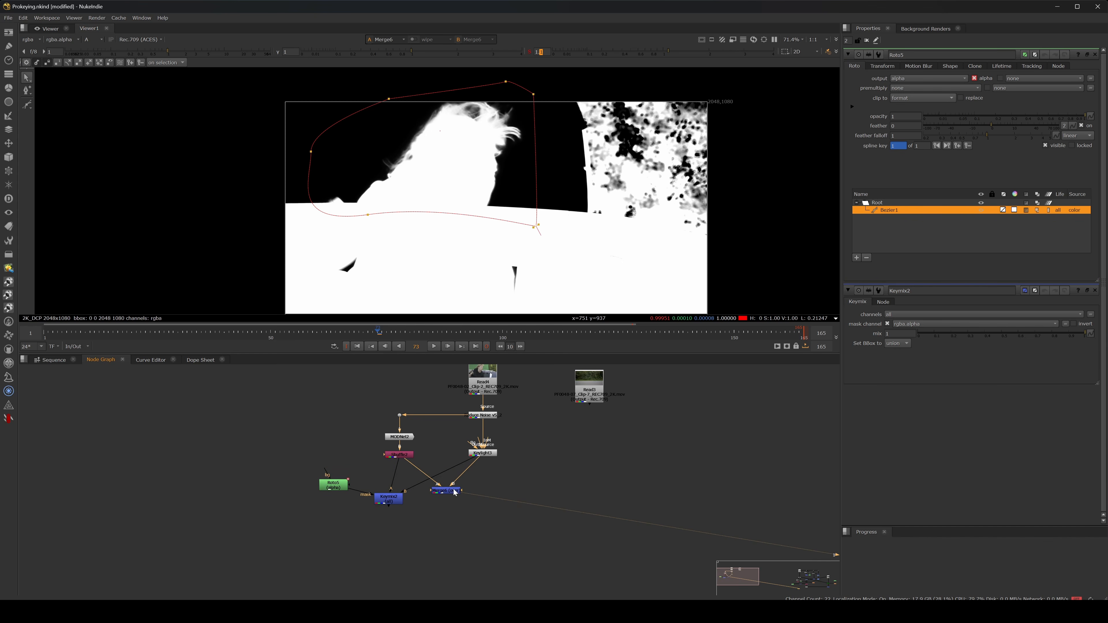
{"action": "left_click", "coordinate": [390, 499]}
{"action": "key", "text": "1"}
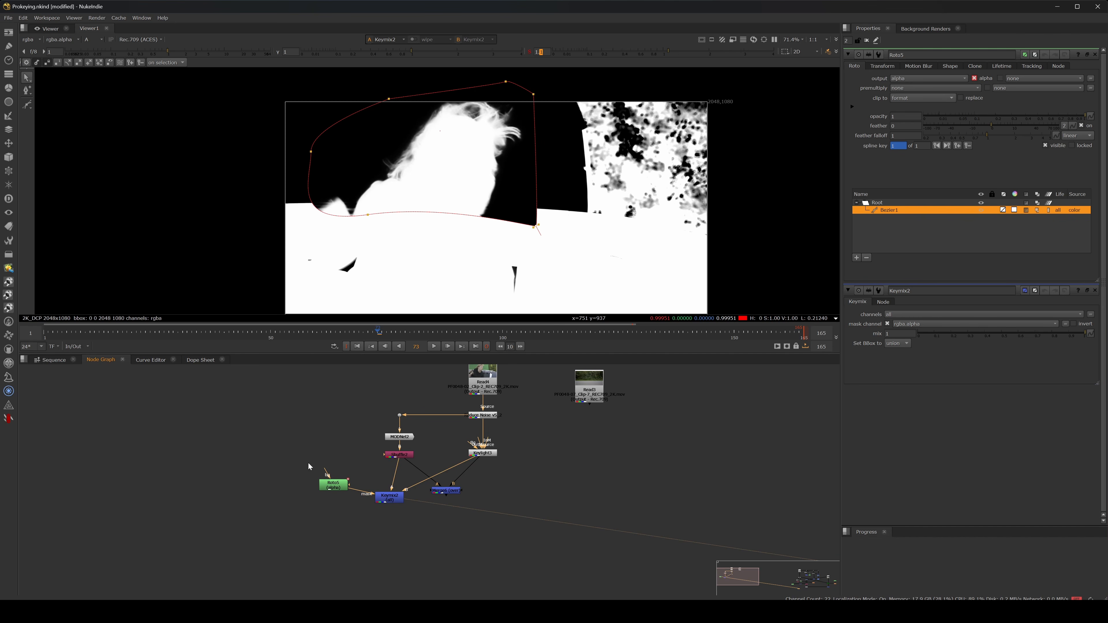
Delete the KeyMix node and its Roto mask node, and select the Merge node
{"action": "left_click_drag", "start_coordinate": [283, 457], "coordinate": [396, 524]}
{"action": "key", "text": "Delete"}
{"action": "left_click", "coordinate": [446, 490]}
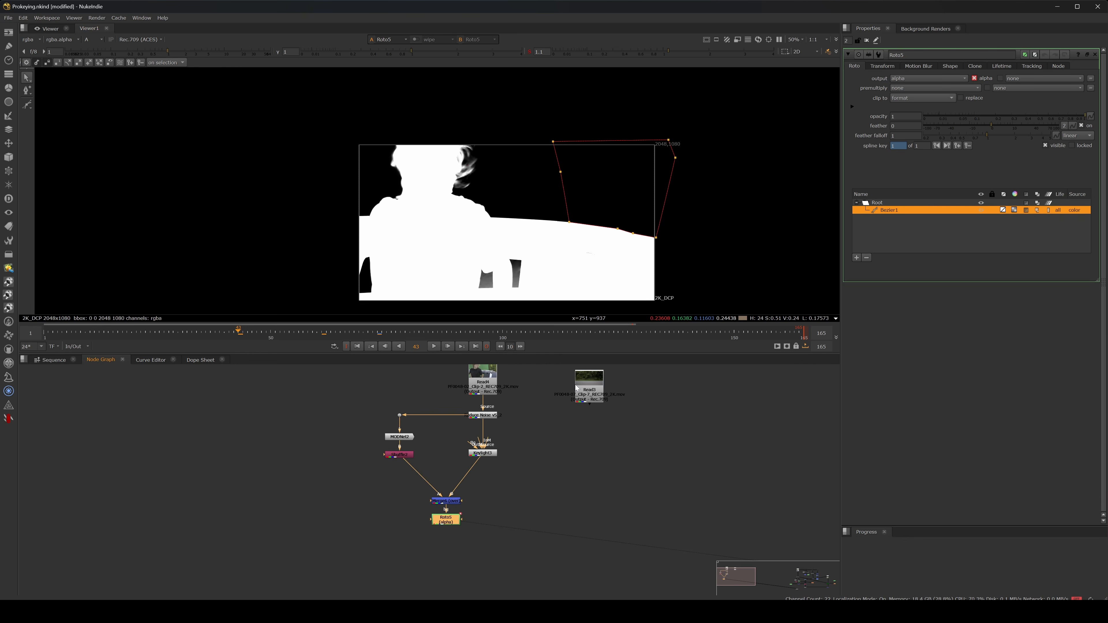
Move the background plate's Read3 node farther from the keying tree and close the Roto node's properties
{"action": "left_click_drag", "start_coordinate": [591, 387], "coordinate": [658, 388]}
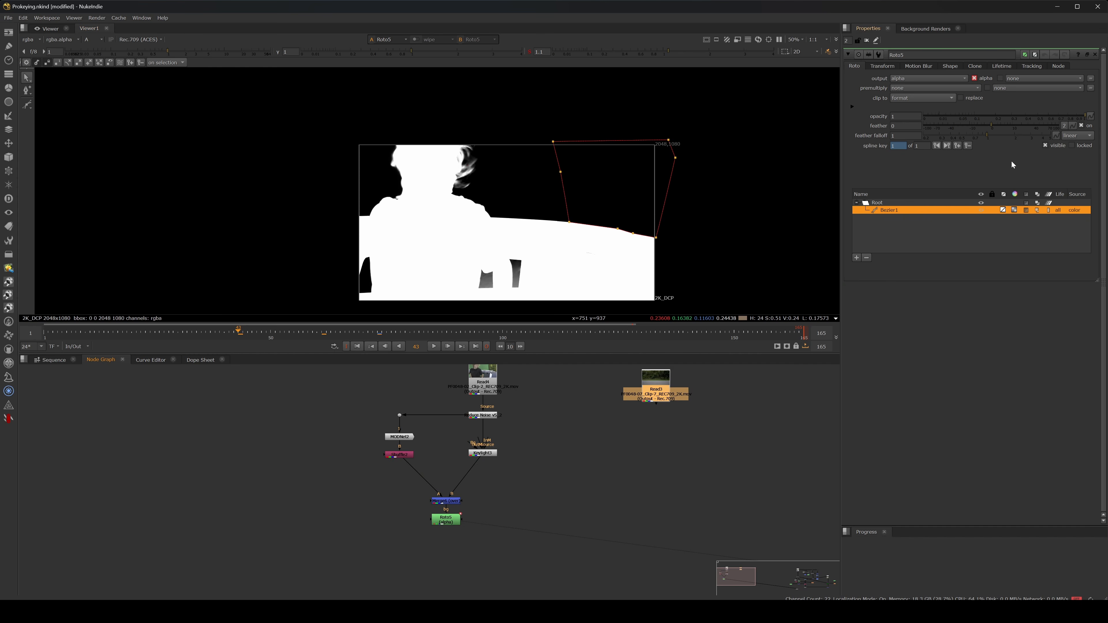
{"action": "left_click", "coordinate": [1095, 54]}
View the original green-screen clip from Read4 in colour, zoomed in on the person
{"action": "left_click", "coordinate": [484, 383]}
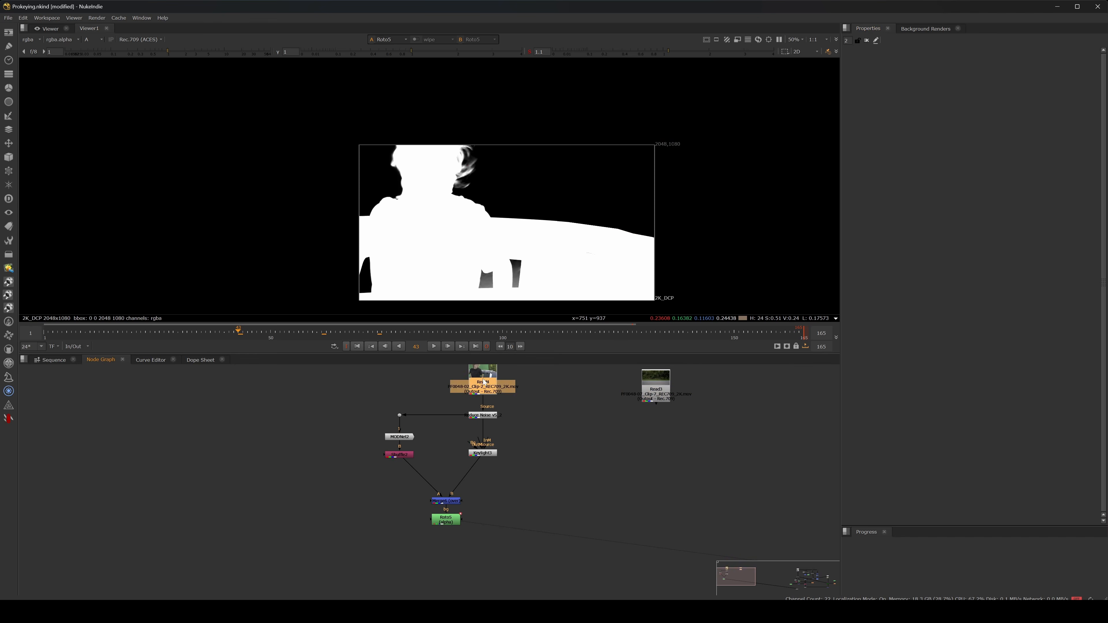
{"action": "key", "text": "1"}
{"action": "key", "text": "a"}
{"action": "scroll", "coordinate": [469, 148], "scroll_direction": "up", "scroll_amount": 2}
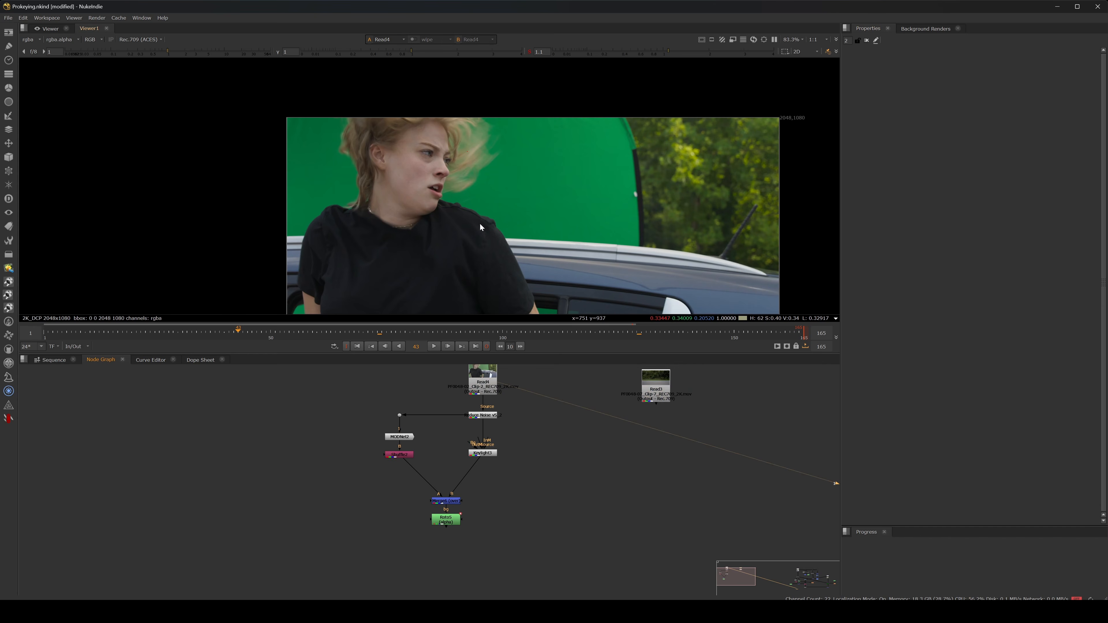
Offset the Read4 node beside the keying tree and add a dot above Reduce Noise to square its input pipe
{"action": "middle_click_drag", "start_coordinate": [554, 506], "coordinate": [477, 517]}
{"action": "left_click_drag", "start_coordinate": [393, 407], "coordinate": [449, 404]}
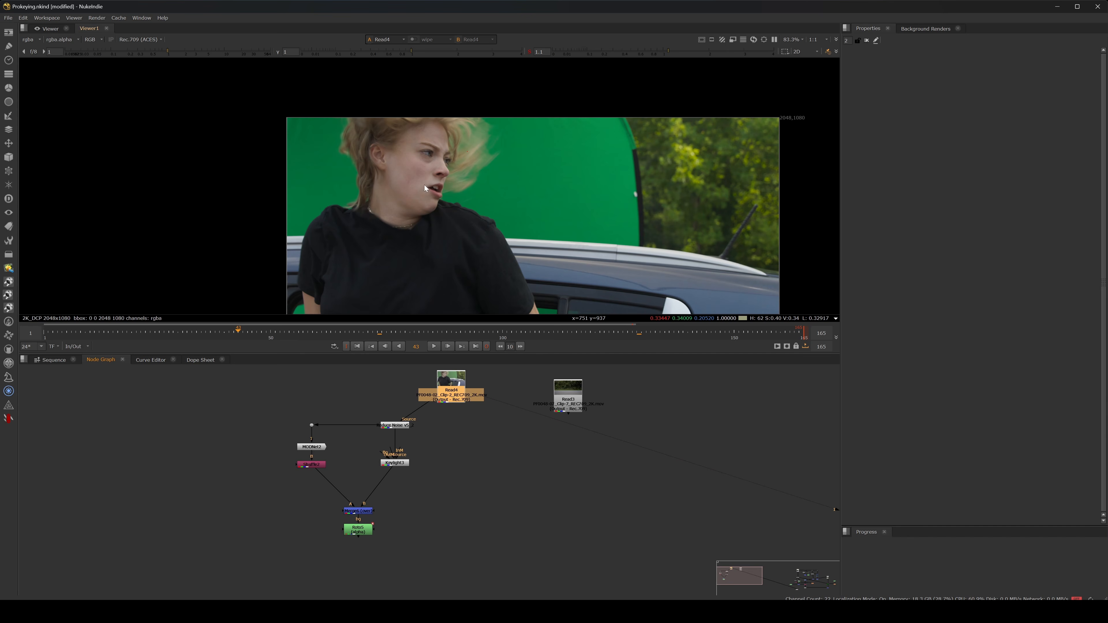
{"action": "left_click_drag", "start_coordinate": [421, 412], "coordinate": [398, 390], "text": "ctrl"}
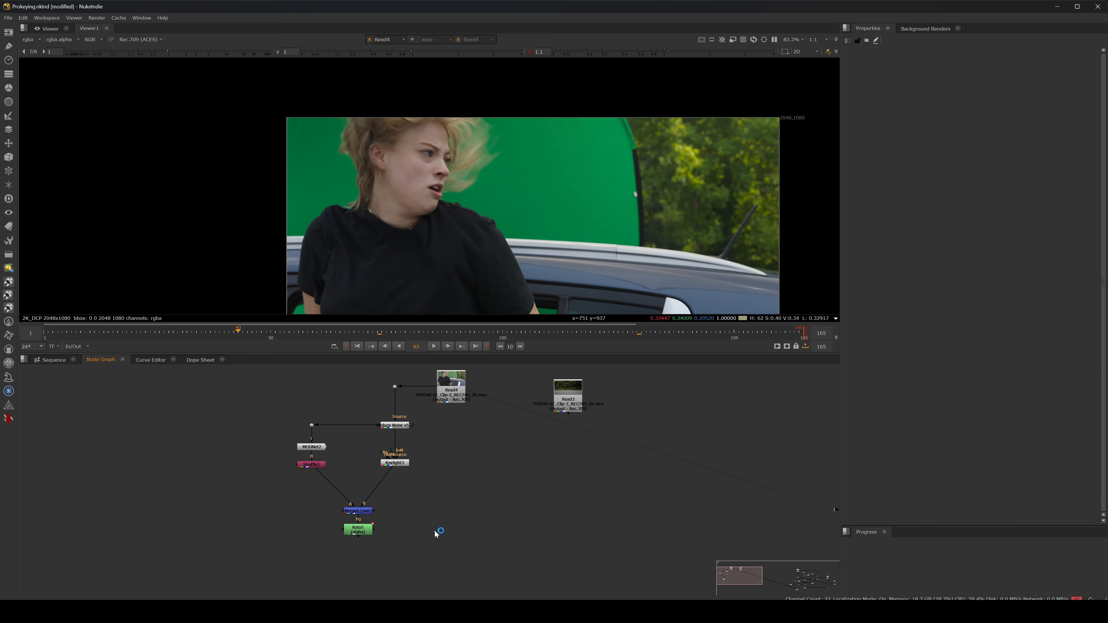
Add a Copy node taking alpha from the Roto node and colour from Read4, align it under Read4, and view it
{"action": "key", "text": "k"}
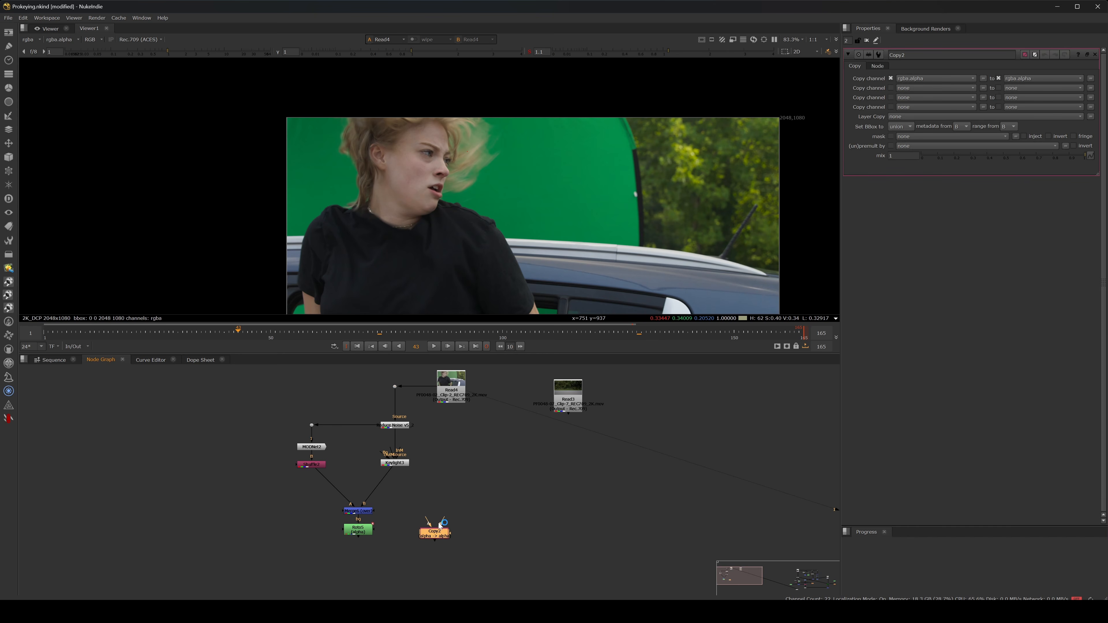
{"action": "left_click_drag", "start_coordinate": [427, 520], "coordinate": [448, 534]}
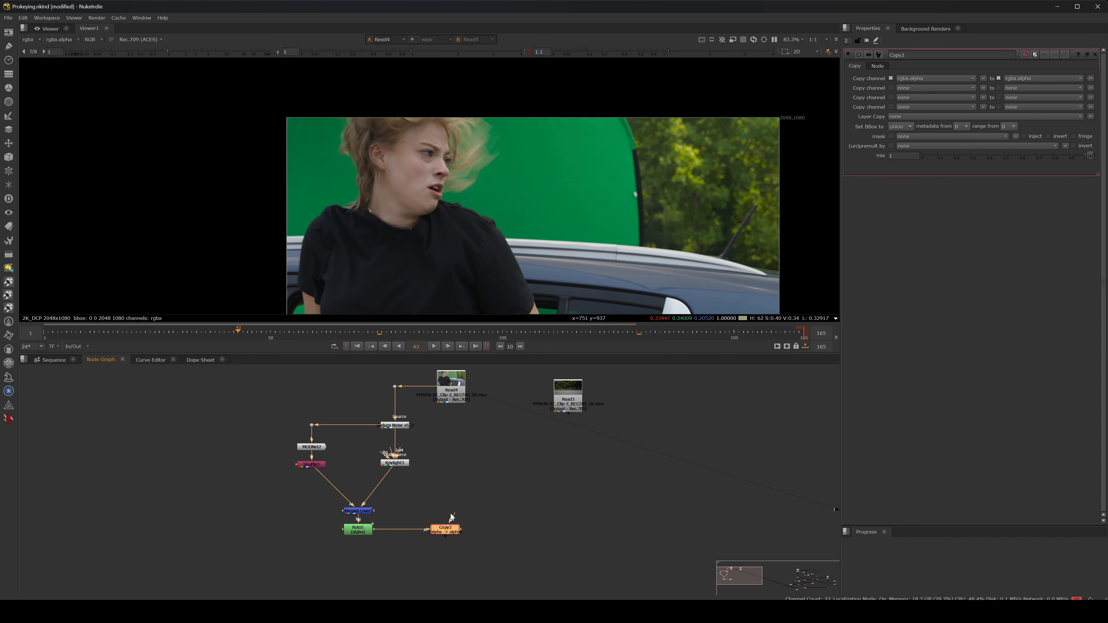
{"action": "left_click_drag", "start_coordinate": [452, 515], "coordinate": [451, 388]}
{"action": "left_click_drag", "start_coordinate": [442, 531], "coordinate": [447, 531]}
{"action": "key", "text": "1"}
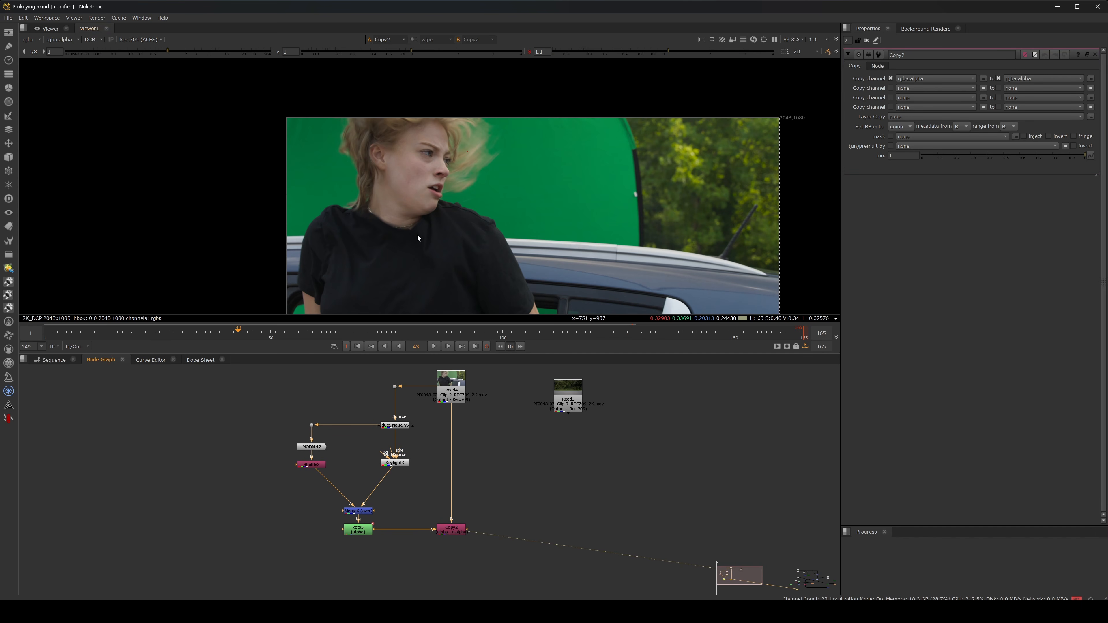
Check the Copy node's alpha matte against its colour image, framing the whole person and car
{"action": "middle_click_drag", "start_coordinate": [447, 212], "coordinate": [402, 157]}
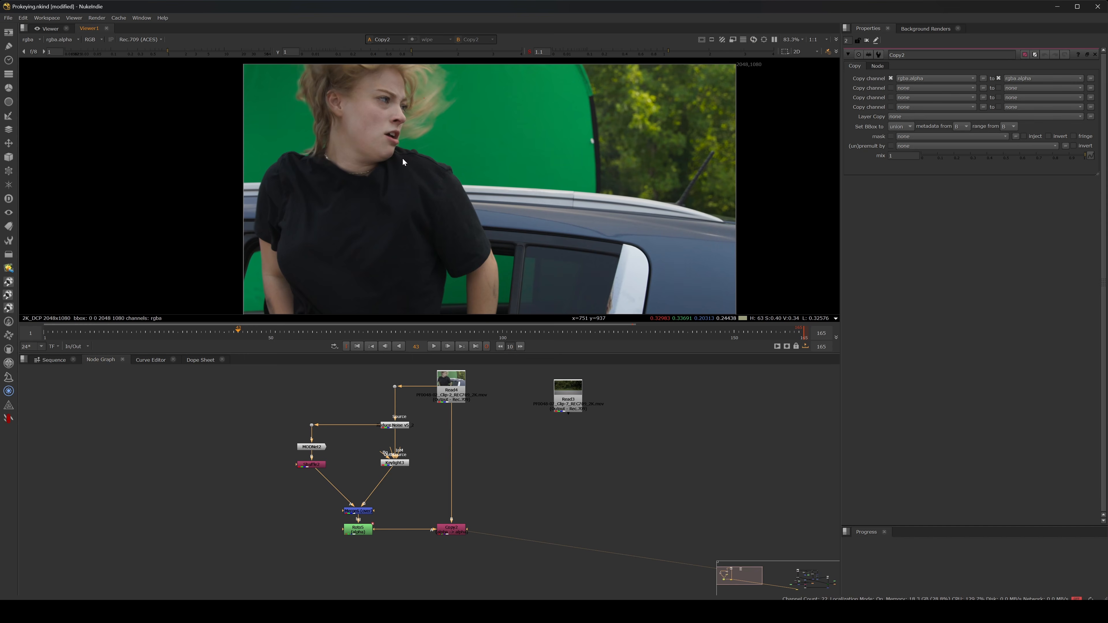
{"action": "key", "text": "a"}
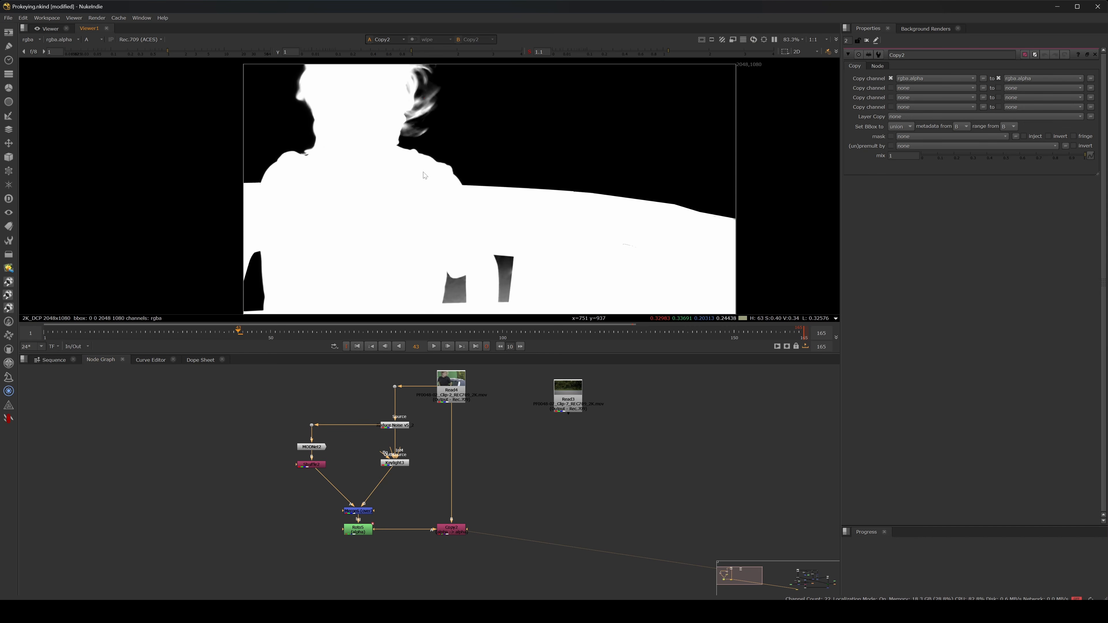
{"action": "key", "text": "a"}
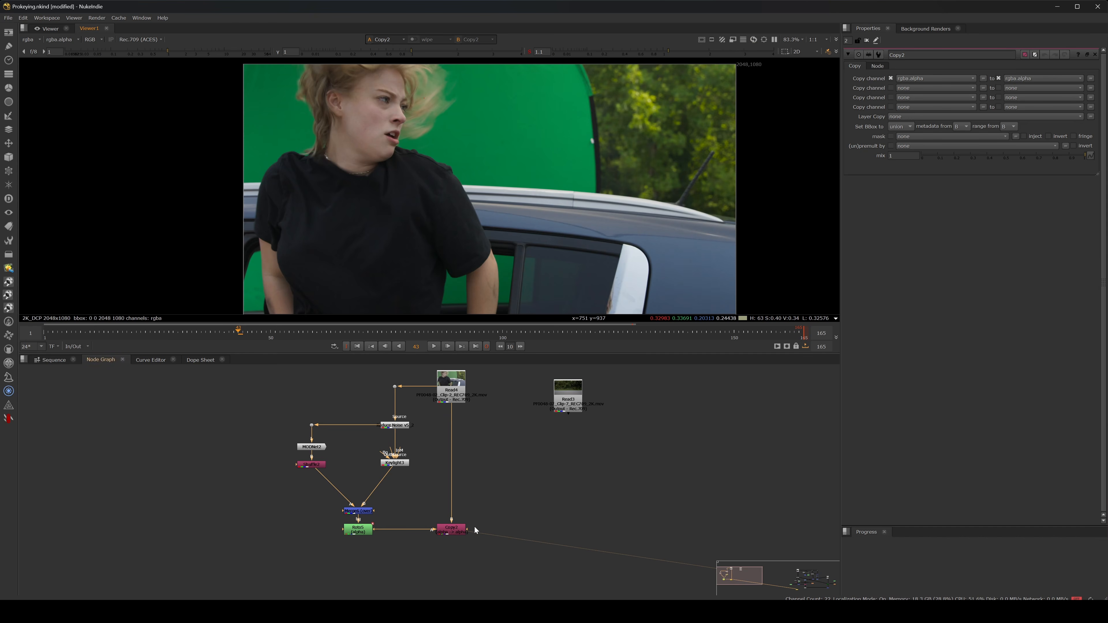
{"action": "left_click", "coordinate": [451, 402]}
{"action": "key", "text": "a"}
{"action": "key", "text": "a"}
Nudge the Read3 background plate into place and add a Premult node directly below the Copy node
{"action": "middle_click_drag", "start_coordinate": [582, 423], "coordinate": [563, 440]}
{"action": "left_click_drag", "start_coordinate": [560, 407], "coordinate": [576, 398]}
{"action": "left_click", "coordinate": [426, 550]}
{"action": "key", "text": "Tab"}
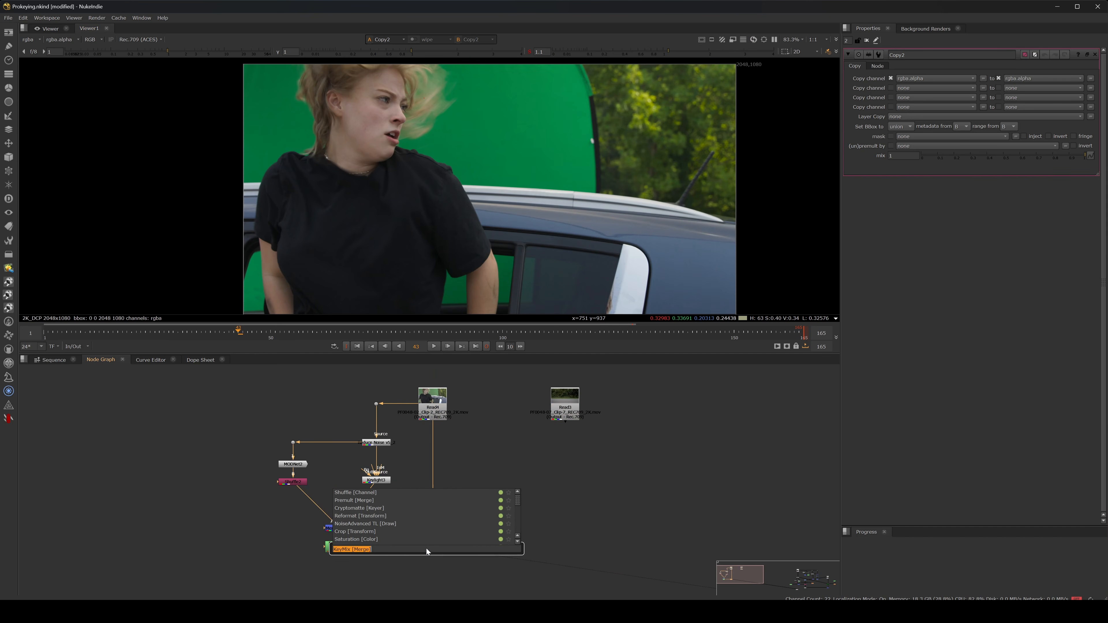
{"action": "type", "text": "pre"}
{"action": "left_click", "coordinate": [358, 494]}
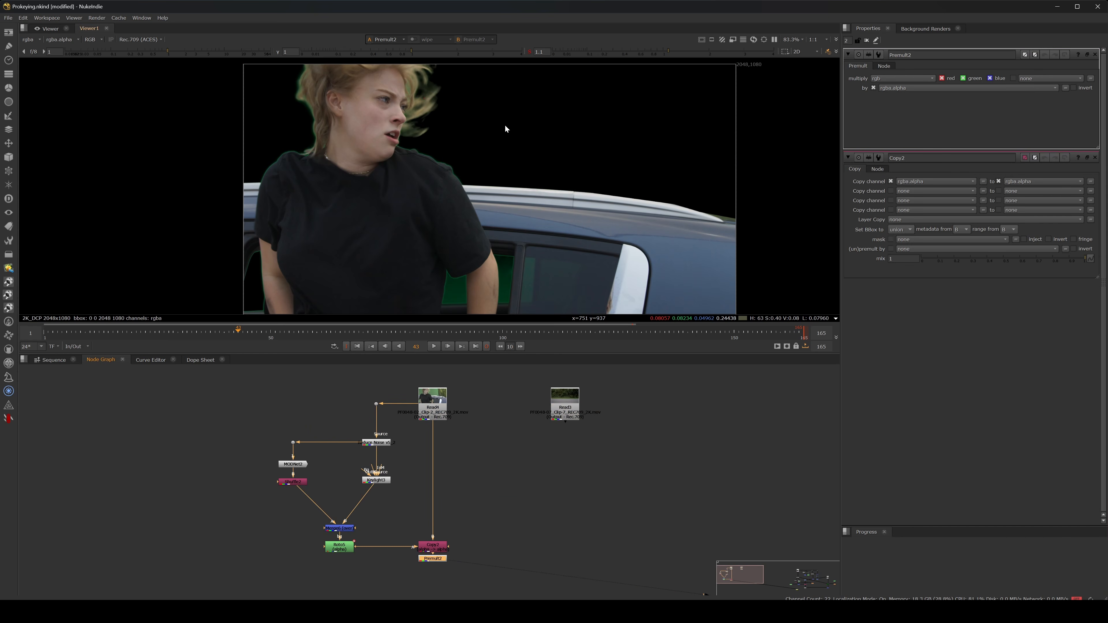
Merge the premultiplied foreground over the Read3 background plate with the over operation
{"action": "key", "text": "f"}
{"action": "key", "text": "m"}
{"action": "left_click_drag", "start_coordinate": [475, 558], "coordinate": [561, 408]}
Inspect the hair and shoulder edges of the composite up close, at the current frame and at frame 76
{"action": "middle_click_drag", "start_coordinate": [417, 96], "coordinate": [466, 139]}
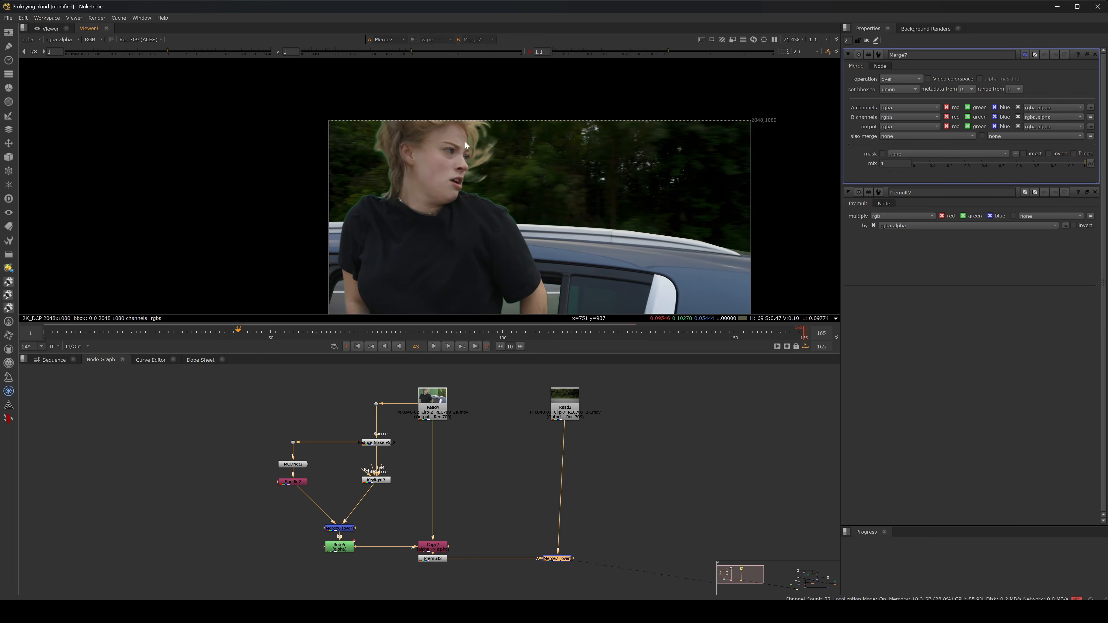
{"action": "scroll", "coordinate": [466, 139], "scroll_direction": "up", "scroll_amount": 3}
{"action": "scroll", "coordinate": [476, 170], "scroll_direction": "up", "scroll_amount": 2}
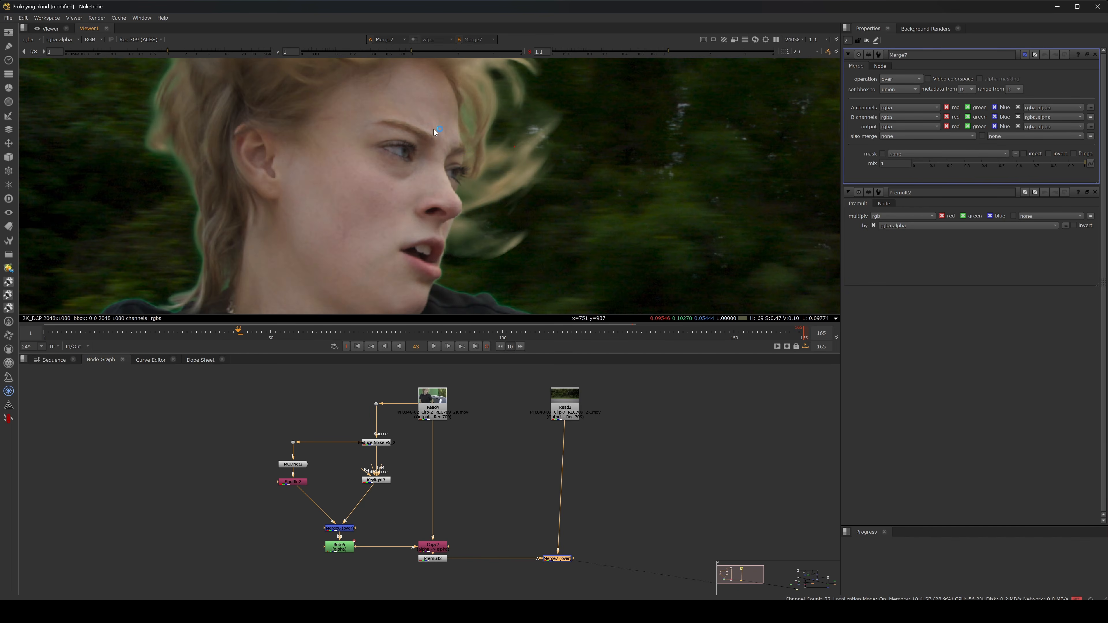
{"action": "scroll", "coordinate": [408, 169], "scroll_direction": "down", "scroll_amount": 2}
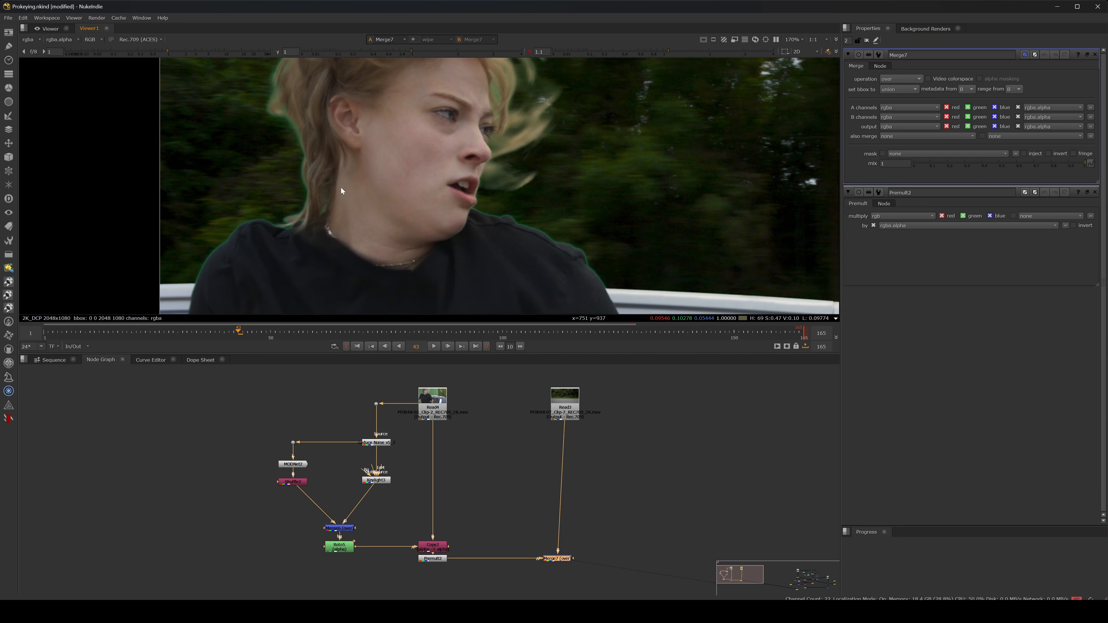
{"action": "scroll", "coordinate": [348, 195], "scroll_direction": "down", "scroll_amount": 2}
{"action": "left_click", "coordinate": [391, 331]}
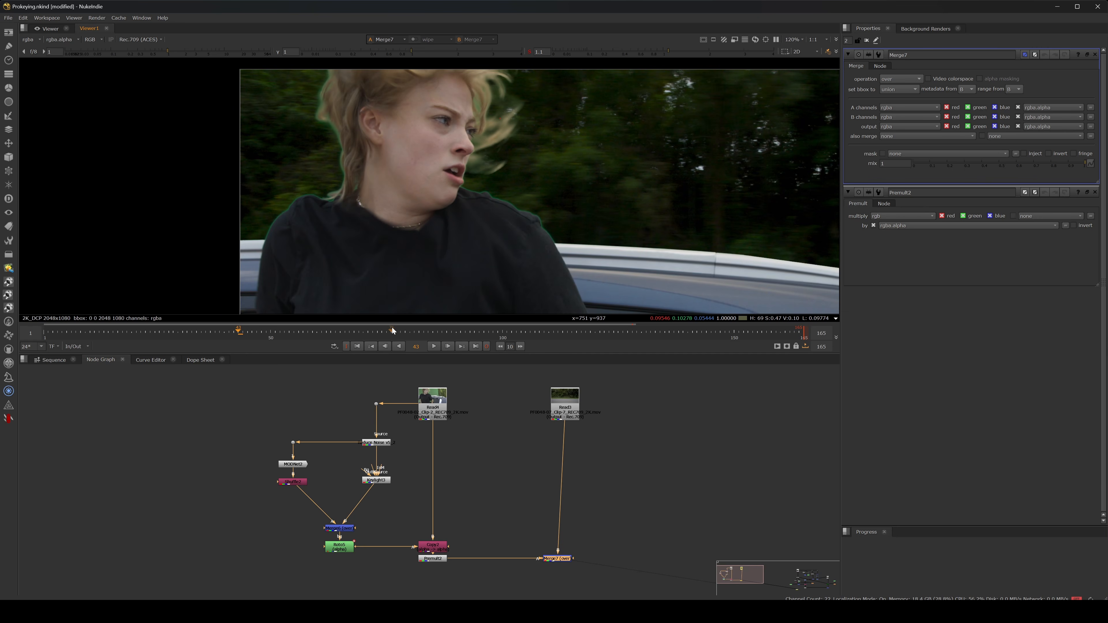
{"action": "scroll", "coordinate": [581, 167], "scroll_direction": "up", "scroll_amount": 3}
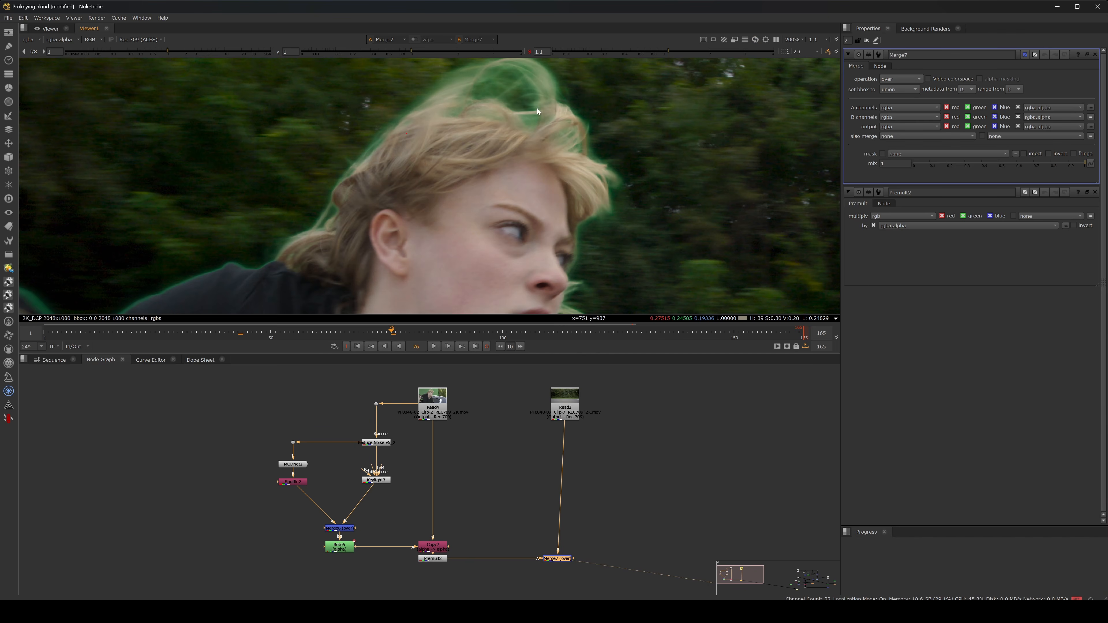
{"action": "scroll", "coordinate": [462, 204], "scroll_direction": "down", "scroll_amount": 4}
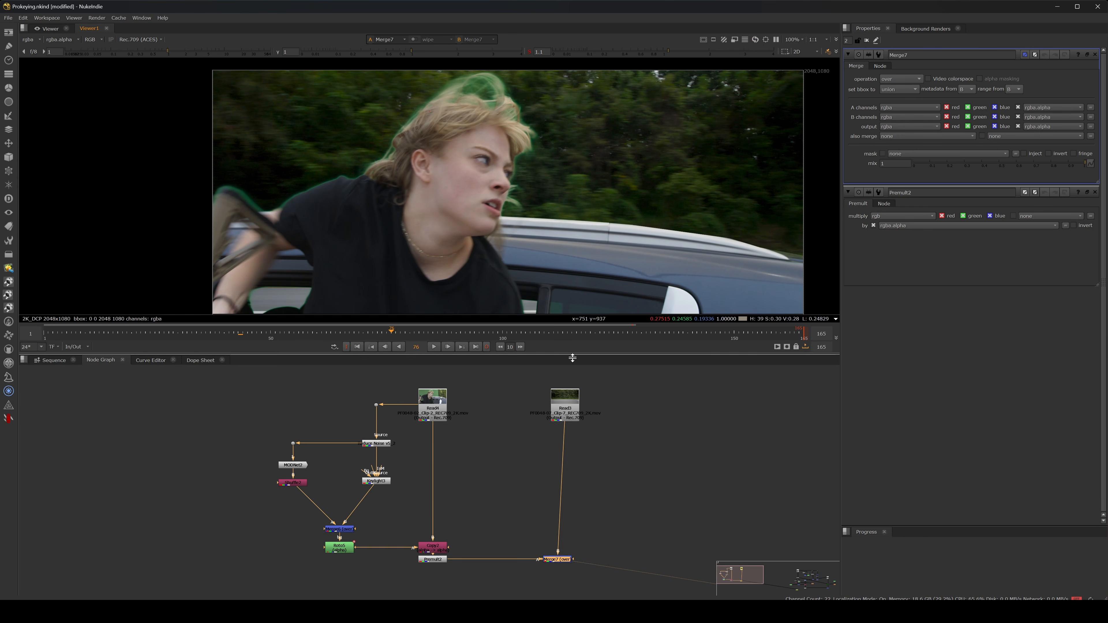
Enlarge the viewer area relative to the node graph and fit the composite in it
{"action": "left_click_drag", "start_coordinate": [446, 355], "coordinate": [445, 388]}
{"action": "middle_click_drag", "start_coordinate": [516, 281], "coordinate": [487, 233]}
{"action": "scroll", "coordinate": [437, 233], "scroll_direction": "down", "scroll_amount": 1}
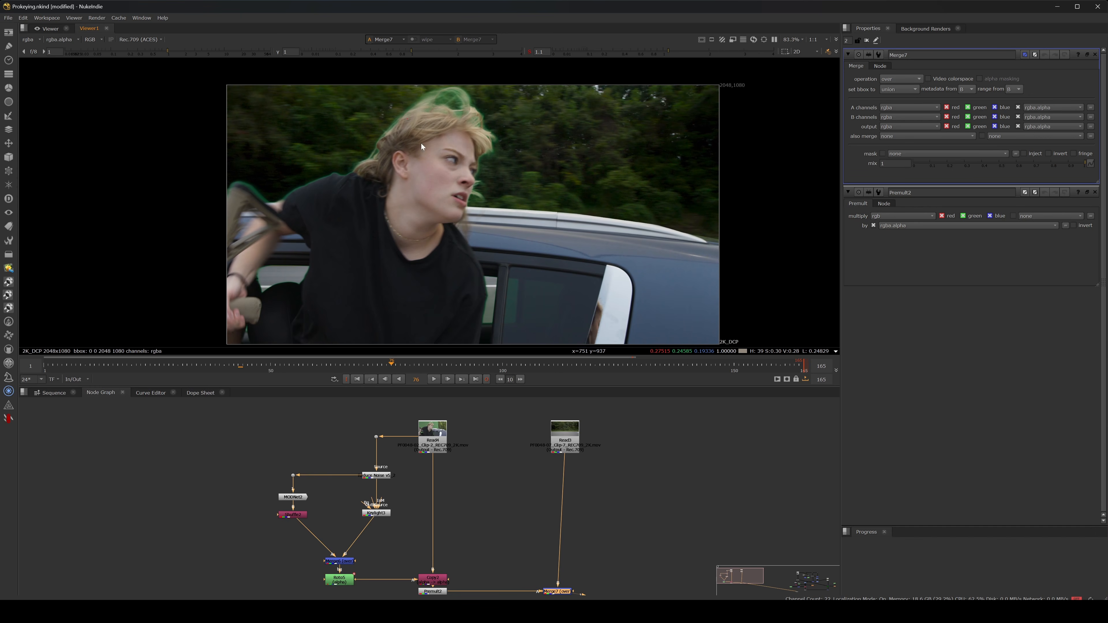
Shift the whole matte branch, from Reduce Noise to the Roto node, farther from the Read4 pipe
{"action": "left_click", "coordinate": [459, 464]}
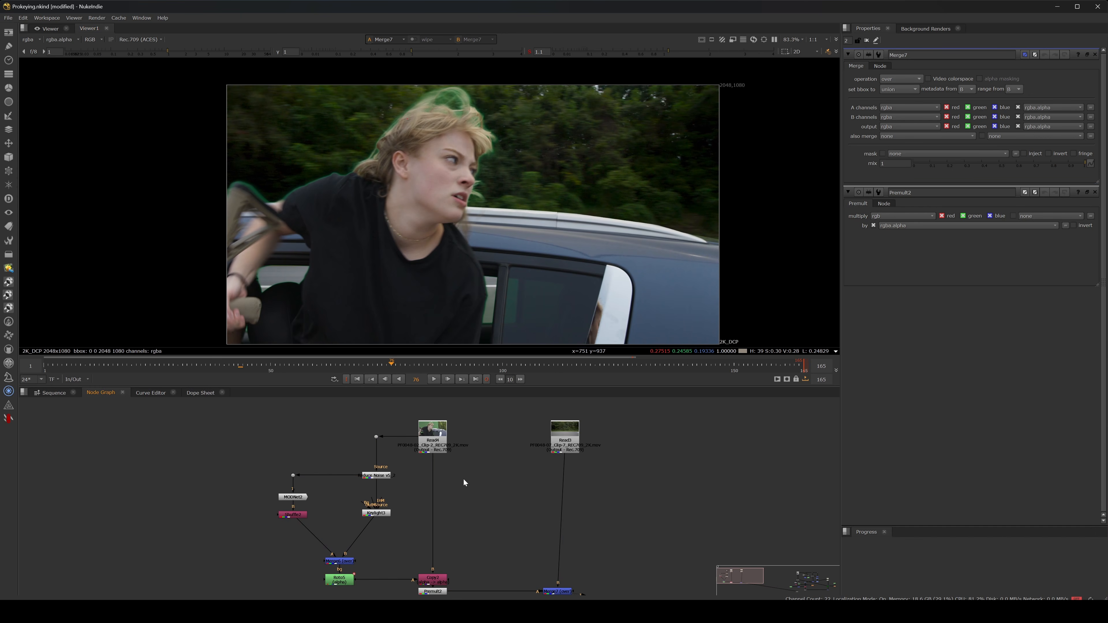
{"action": "middle_click_drag", "start_coordinate": [469, 497], "coordinate": [445, 478]}
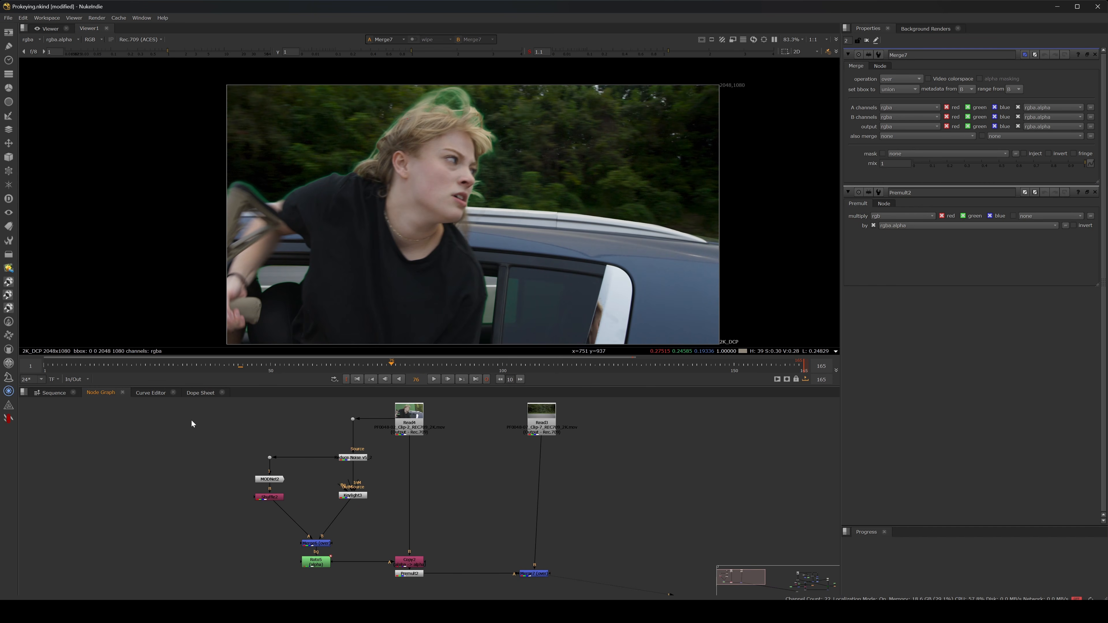
{"action": "left_click_drag", "start_coordinate": [199, 422], "coordinate": [381, 580]}
{"action": "left_click_drag", "start_coordinate": [360, 495], "coordinate": [308, 496]}
{"action": "left_click", "coordinate": [352, 484]}
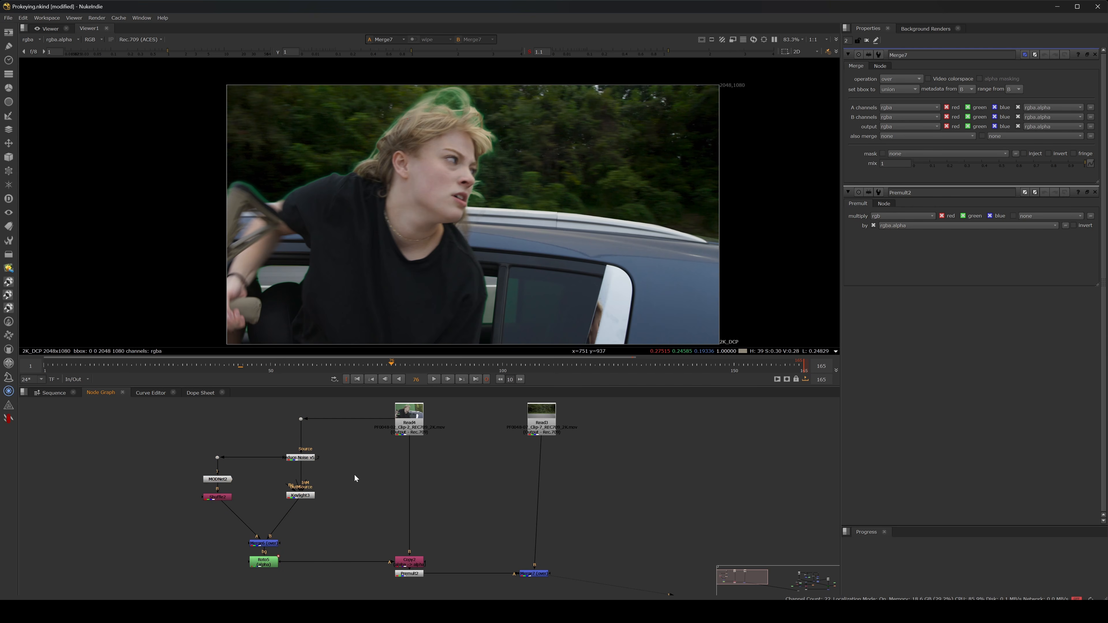
Try despilling Read4 with a Keylight node whose green screen colour is set to 1, and delete that node
{"action": "key", "text": "Tab"}
{"action": "key", "text": "Tab"}
{"action": "type", "text": "keyl"}
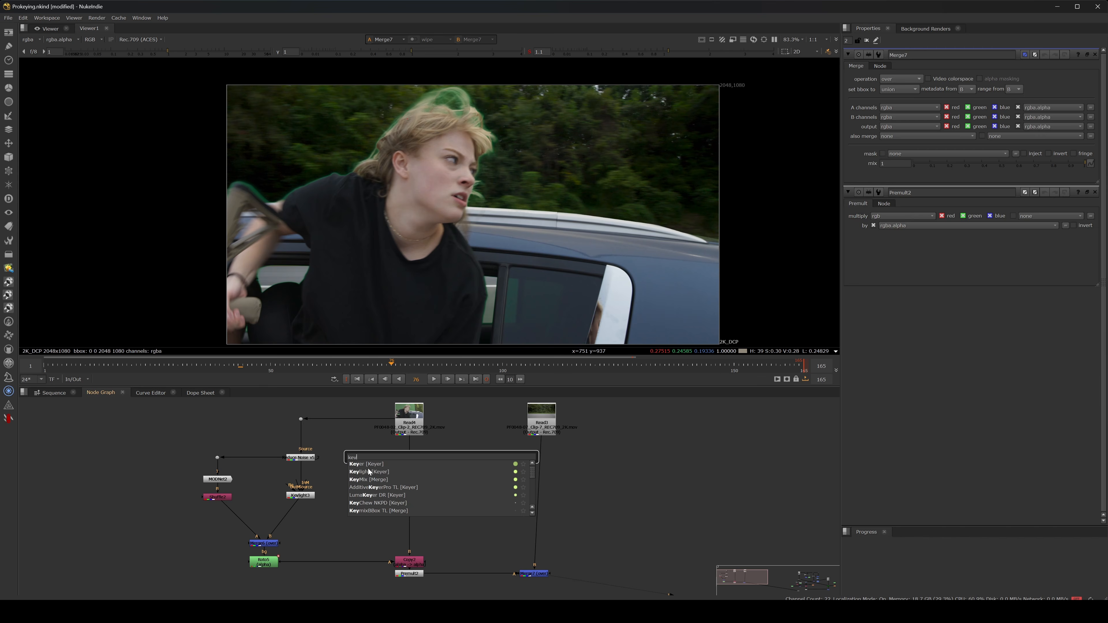
{"action": "key", "text": "Return"}
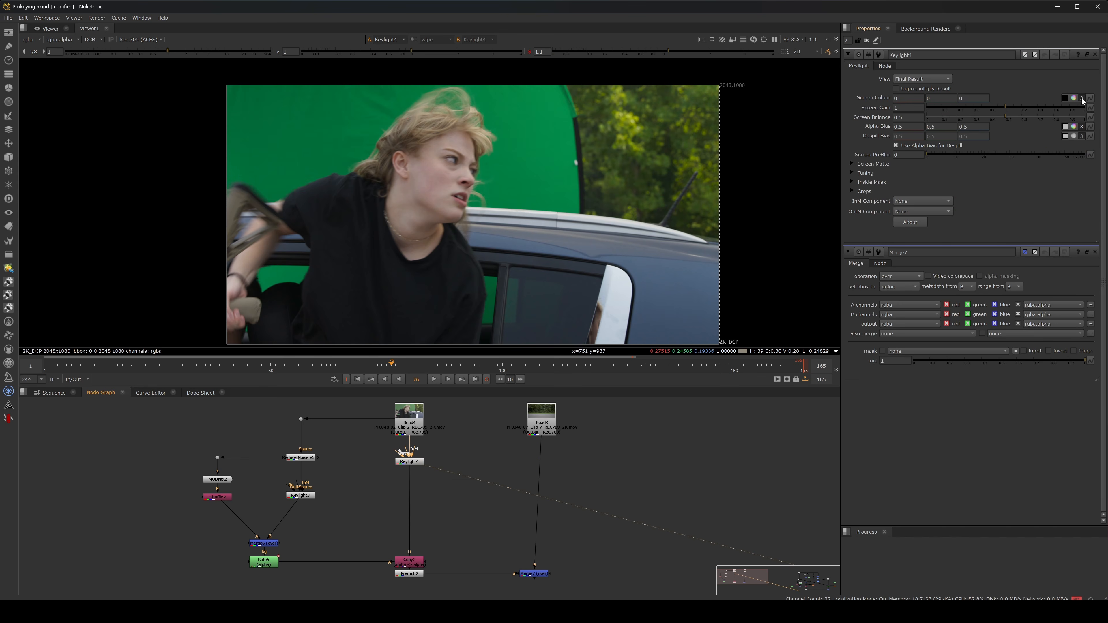
{"action": "type", "text": "1"}
{"action": "key", "text": "Return"}
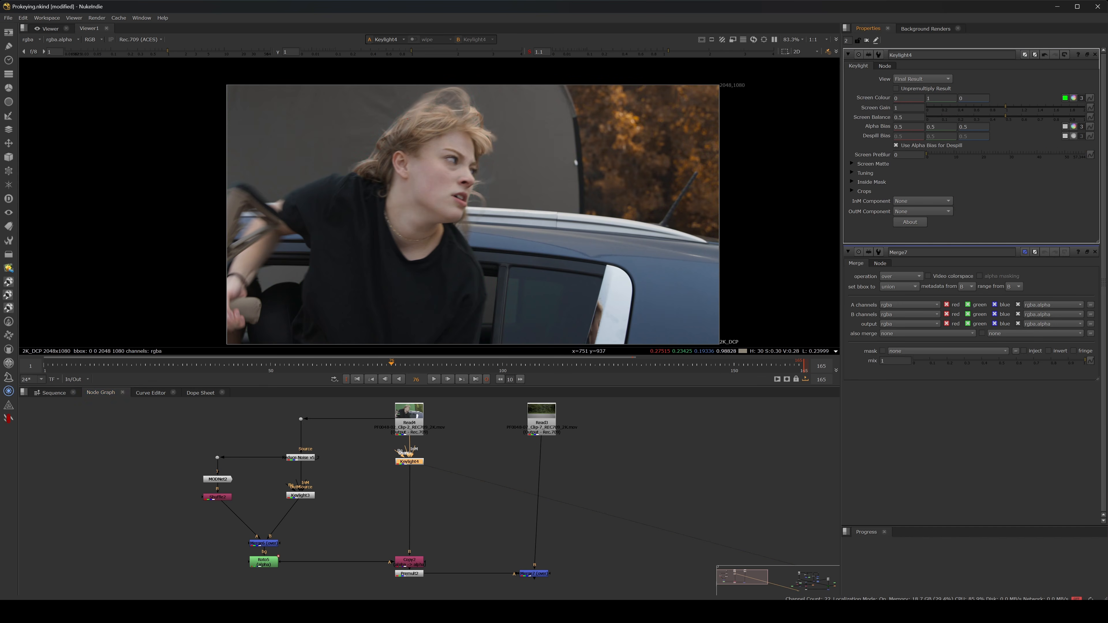
{"action": "key", "text": "1"}
{"action": "scroll", "coordinate": [444, 195], "scroll_direction": "up", "scroll_amount": 3}
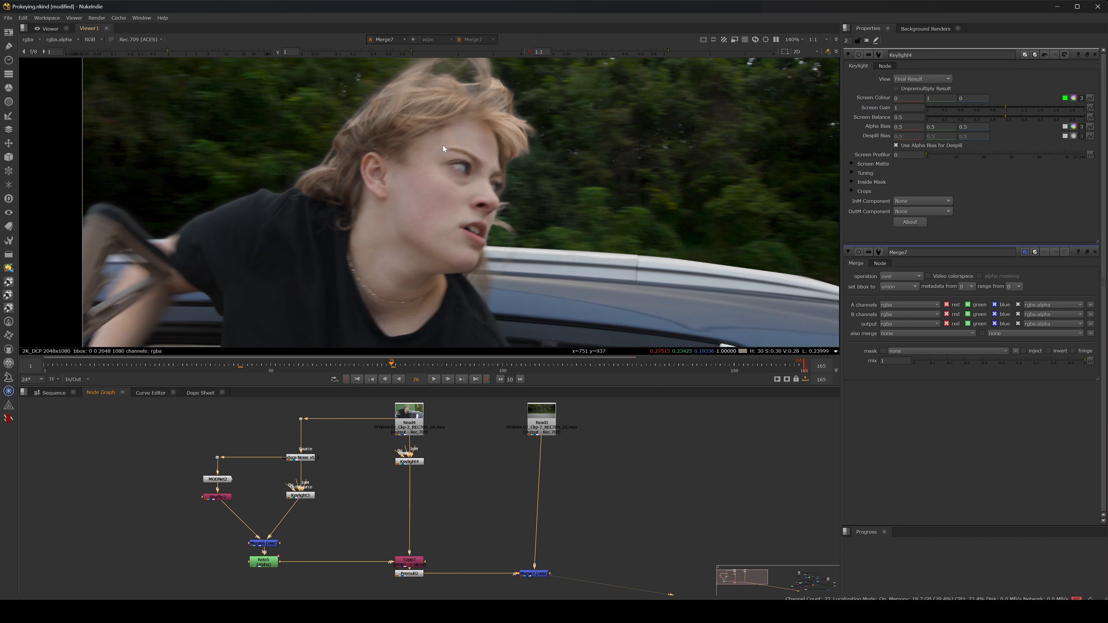
{"action": "left_click", "coordinate": [410, 461]}
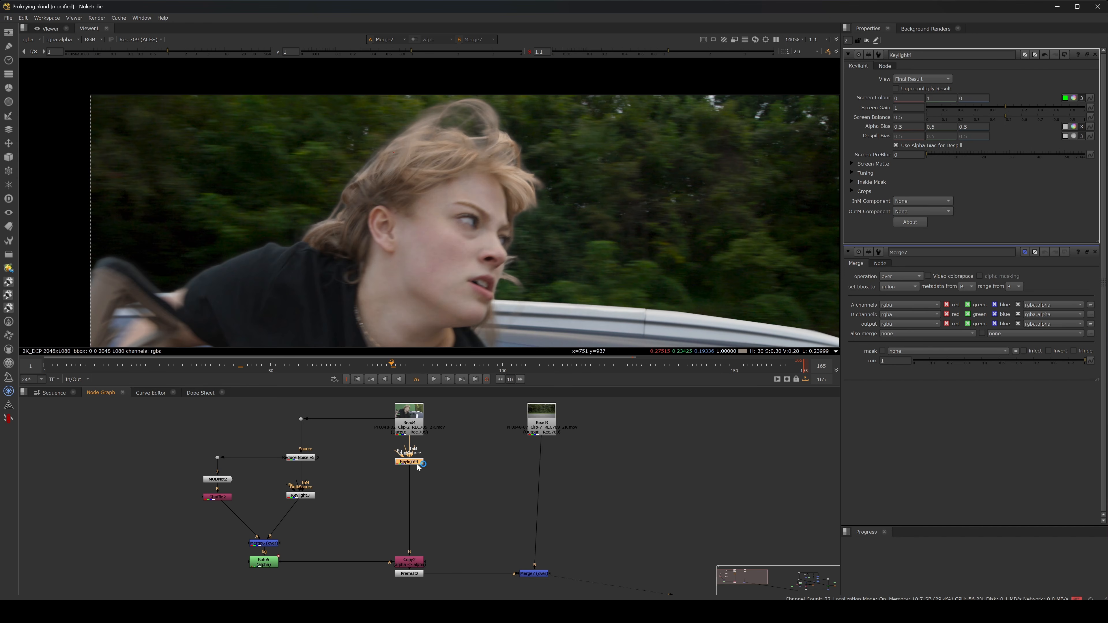
{"action": "key", "text": "Delete"}
Insert a DespillToColor node between Read4 and the Copy node and view its output
{"action": "key", "text": "Tab"}
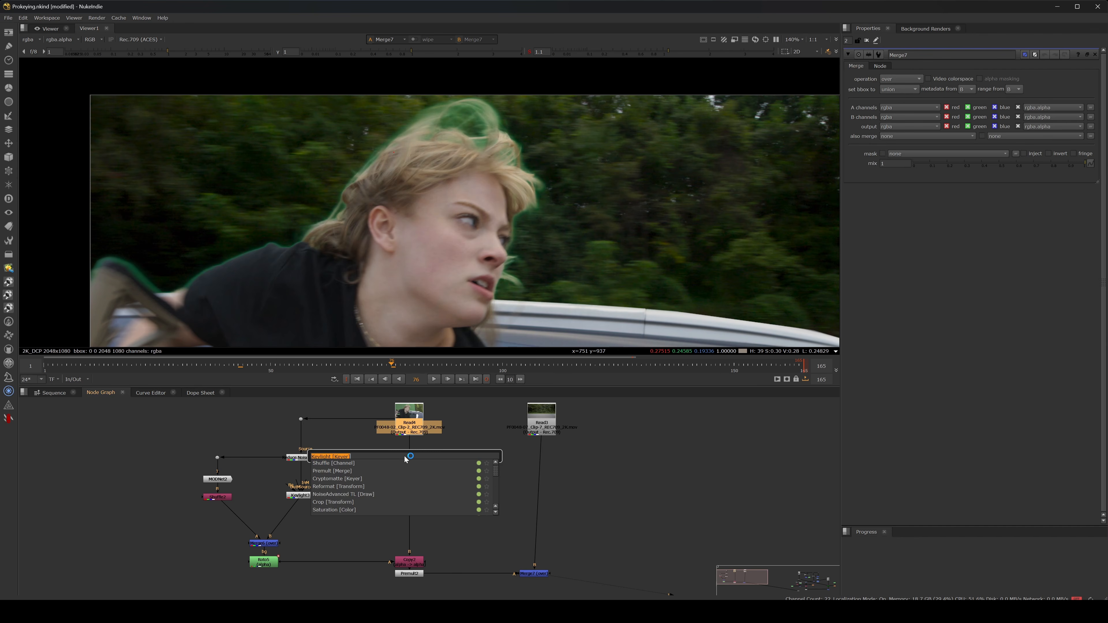
{"action": "type", "text": "s"}
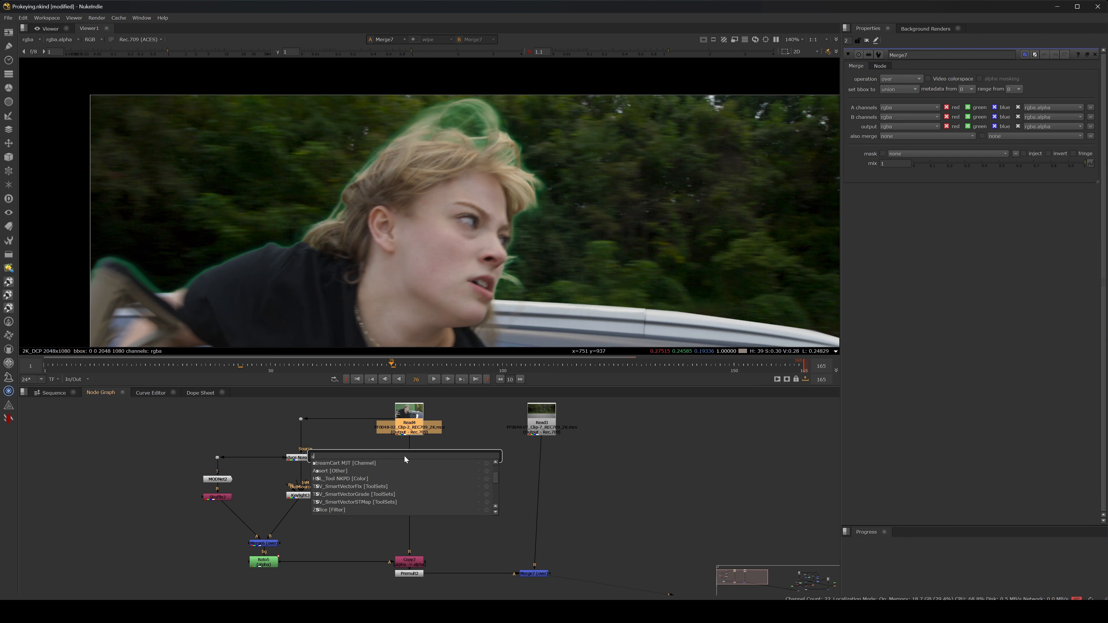
{"action": "key", "text": "BackSpace"}
{"action": "type", "text": "desp"}
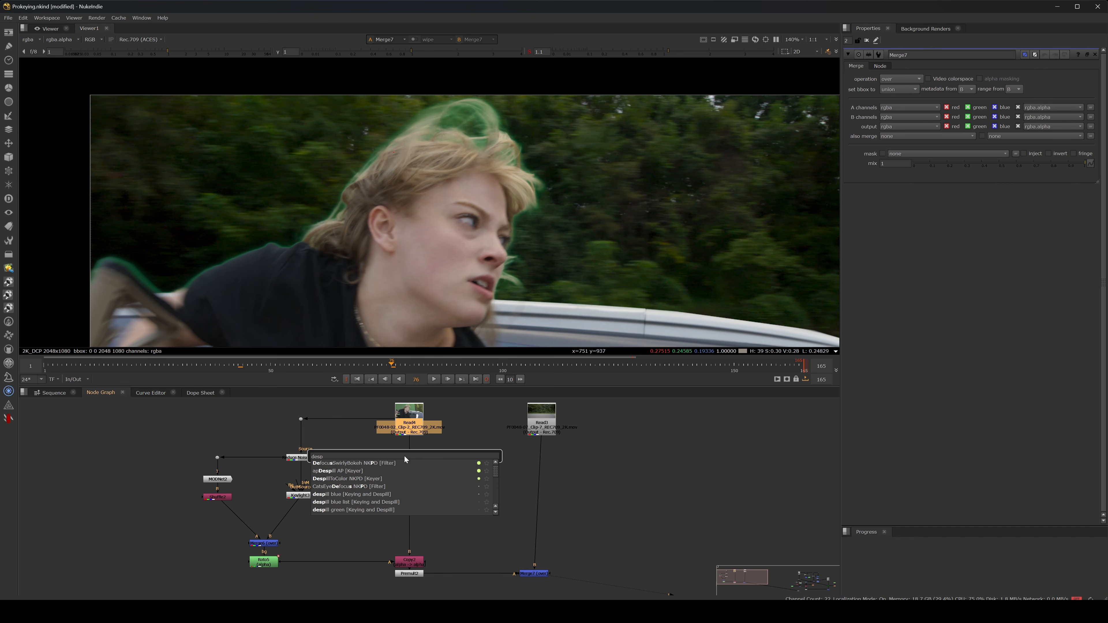
{"action": "left_click", "coordinate": [354, 478]}
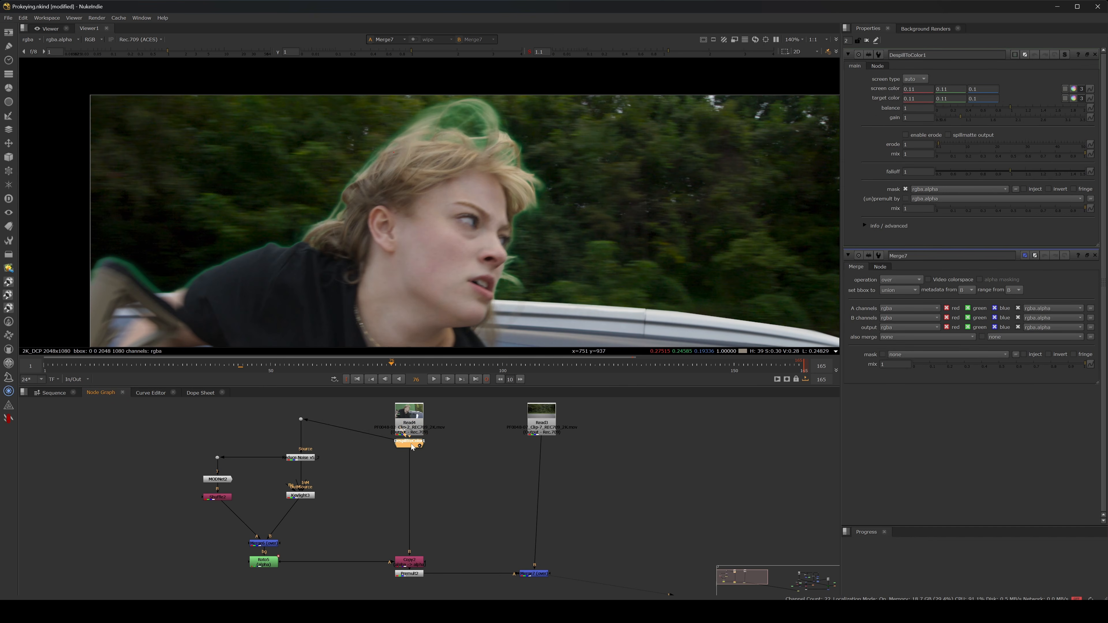
{"action": "left_click", "coordinate": [409, 472]}
{"action": "key", "text": "1"}
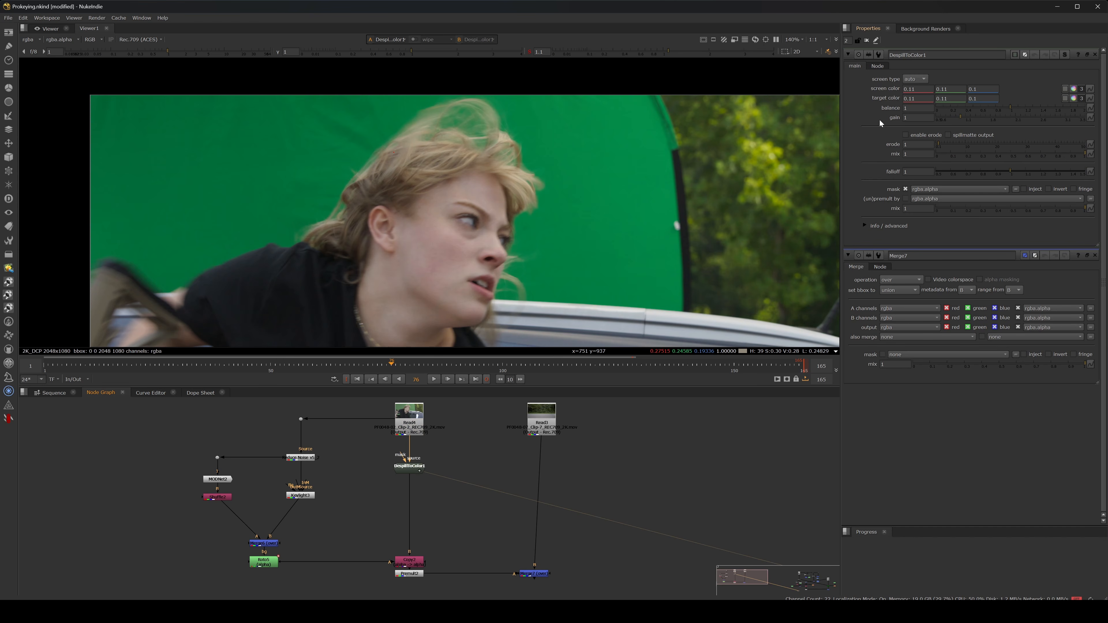
Sample the DespillToColor screen color from the green backdrop beside the person and view the merged composite
{"action": "left_click", "coordinate": [1065, 89]}
{"action": "left_click", "coordinate": [565, 144], "text": "ctrl"}
{"action": "left_click", "coordinate": [570, 160], "text": "ctrl"}
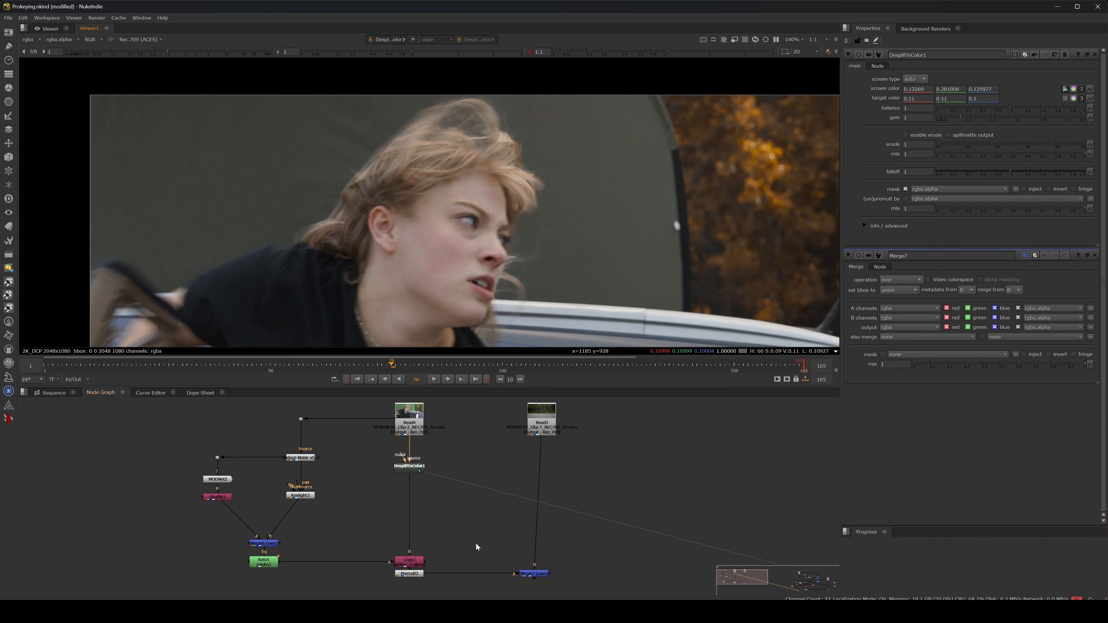
{"action": "left_click", "coordinate": [527, 572]}
{"action": "key", "text": "1"}
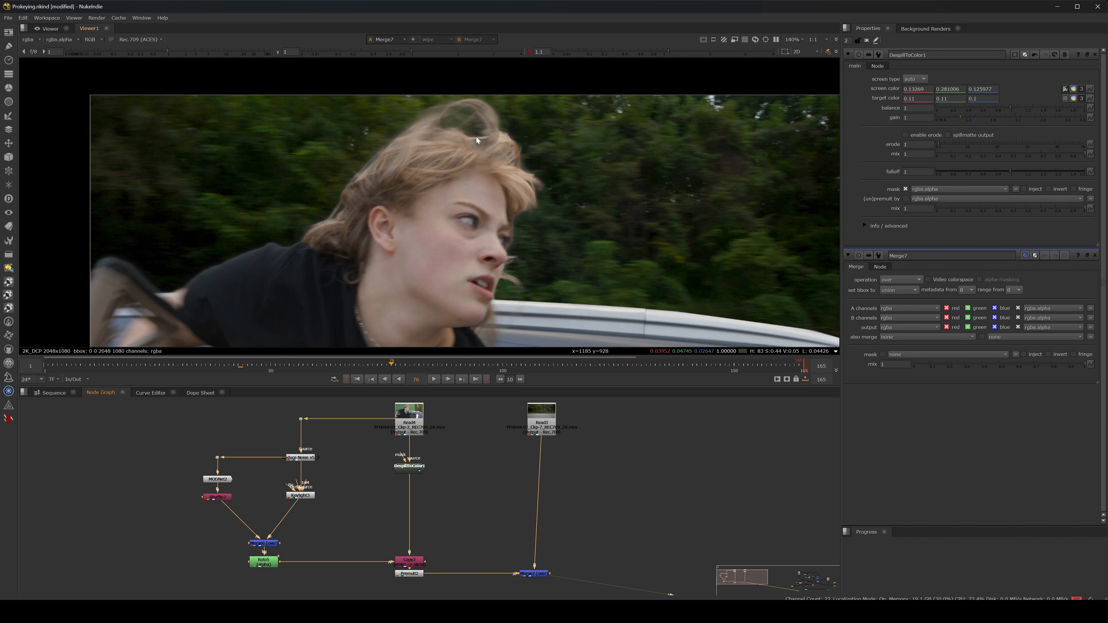
Sample the despill target color from the background trees and compare the hair edges with the despill disabled and enabled
{"action": "left_click", "coordinate": [1065, 98]}
{"action": "left_click", "coordinate": [589, 136], "text": "ctrl"}
{"action": "scroll", "coordinate": [497, 139], "scroll_direction": "up", "scroll_amount": 3}
{"action": "left_click", "coordinate": [409, 466]}
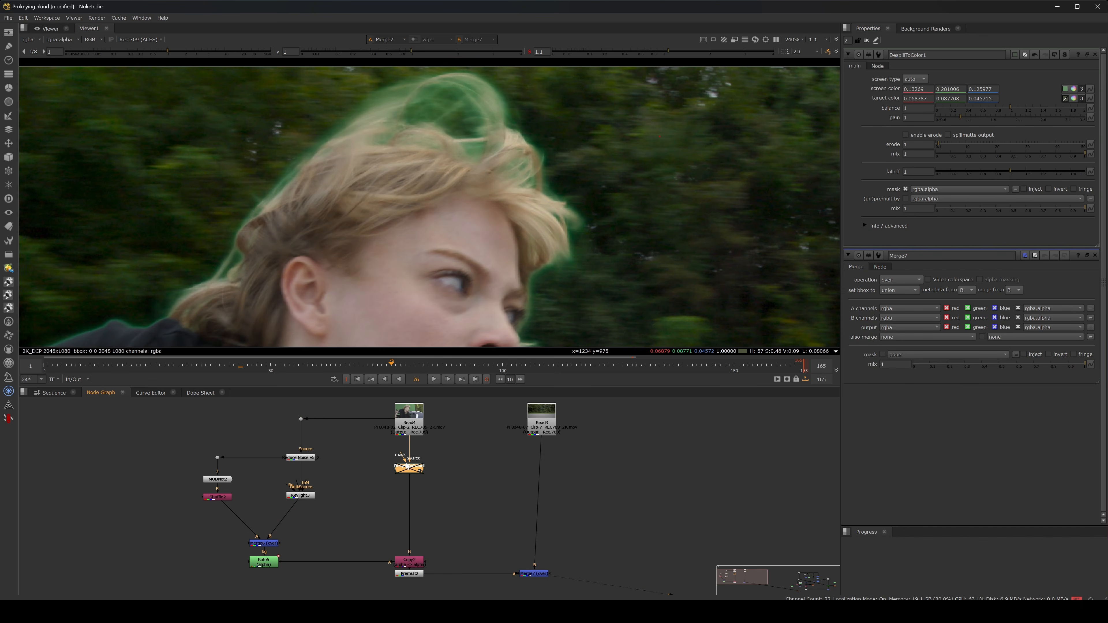
{"action": "scroll", "coordinate": [463, 168], "scroll_direction": "down", "scroll_amount": 4}
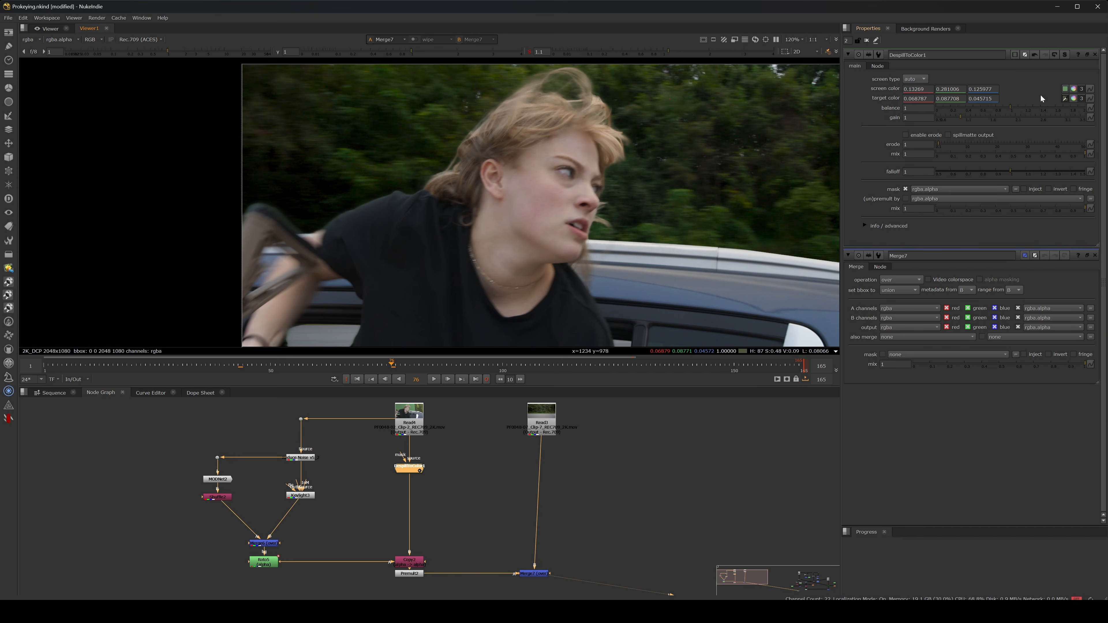
Align the Merge node under Read3 and resample the despill target color from the person's hair
{"action": "key", "text": "1"}
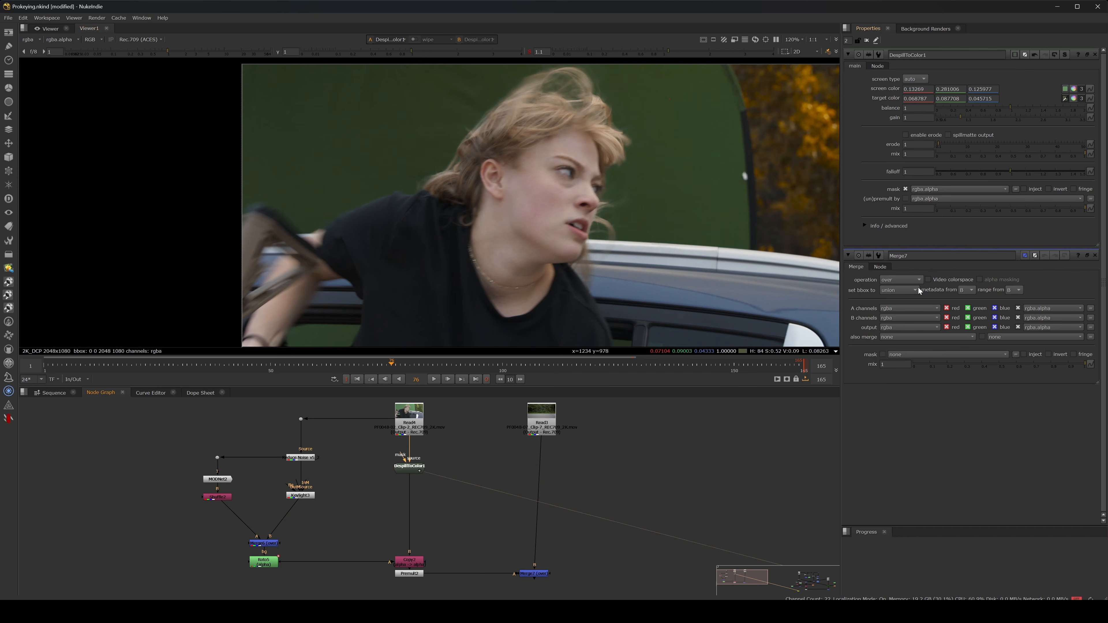
{"action": "left_click_drag", "start_coordinate": [537, 575], "coordinate": [537, 576]}
{"action": "key", "text": "1"}
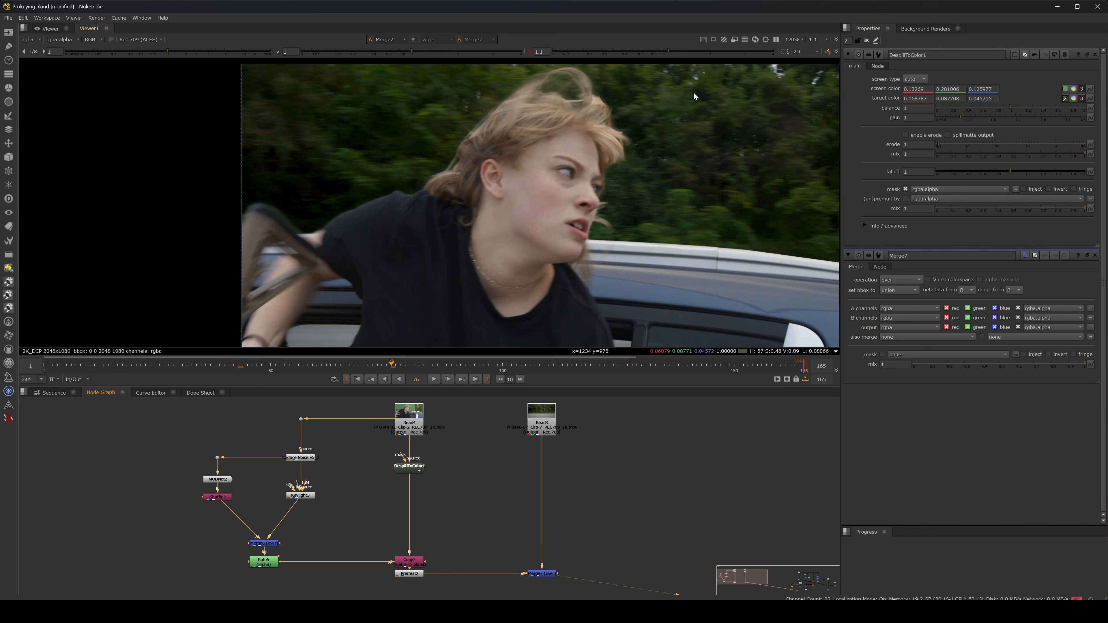
{"action": "left_click", "coordinate": [520, 114], "text": "ctrl"}
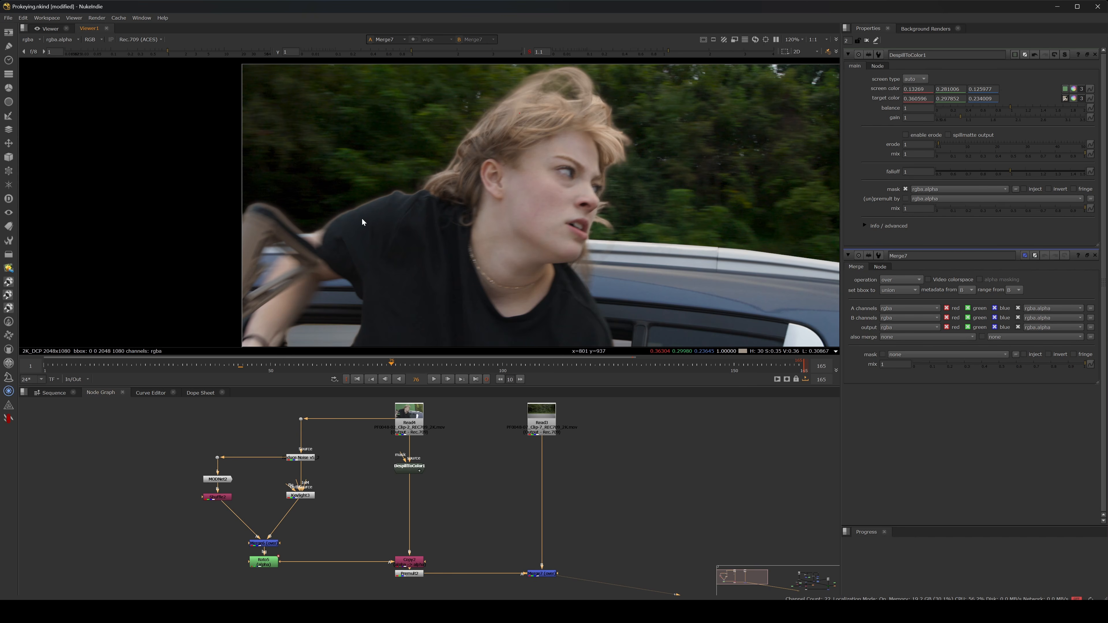
Offset the DespillToColor node slightly from the main pipe and add a Keymix node beside it
{"action": "mouse_move", "coordinate": [411, 473]}
{"action": "left_mouse_down"}
{"action": "mouse_move", "coordinate": [435, 473]}
{"action": "mouse_move", "coordinate": [412, 472]}
{"action": "left_mouse_up"}
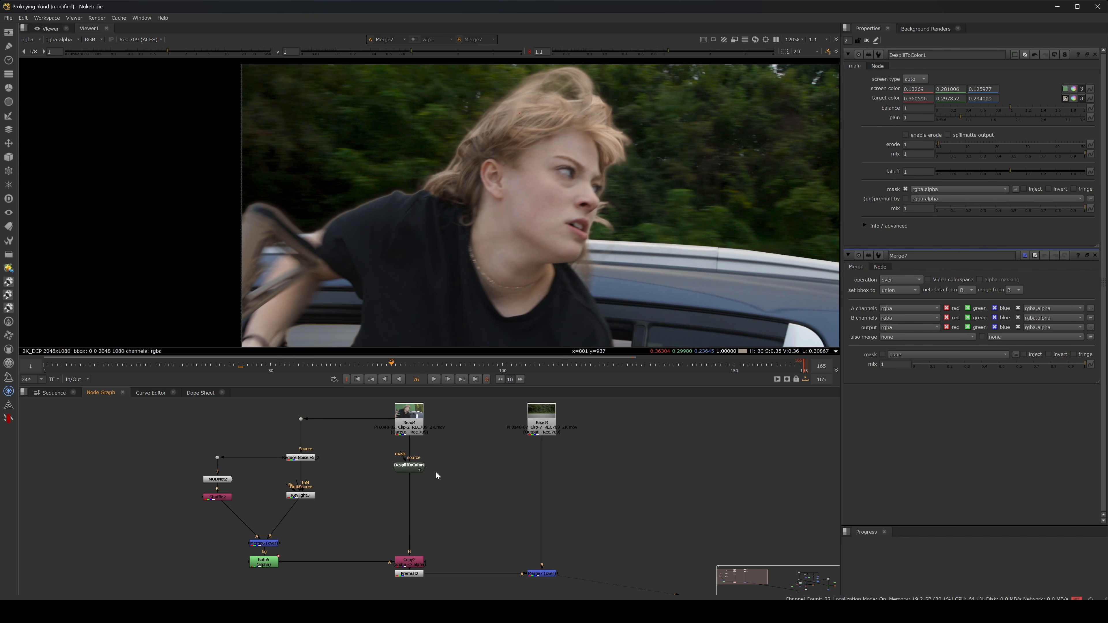
{"action": "key", "text": "Tab"}
{"action": "type", "text": "key"}
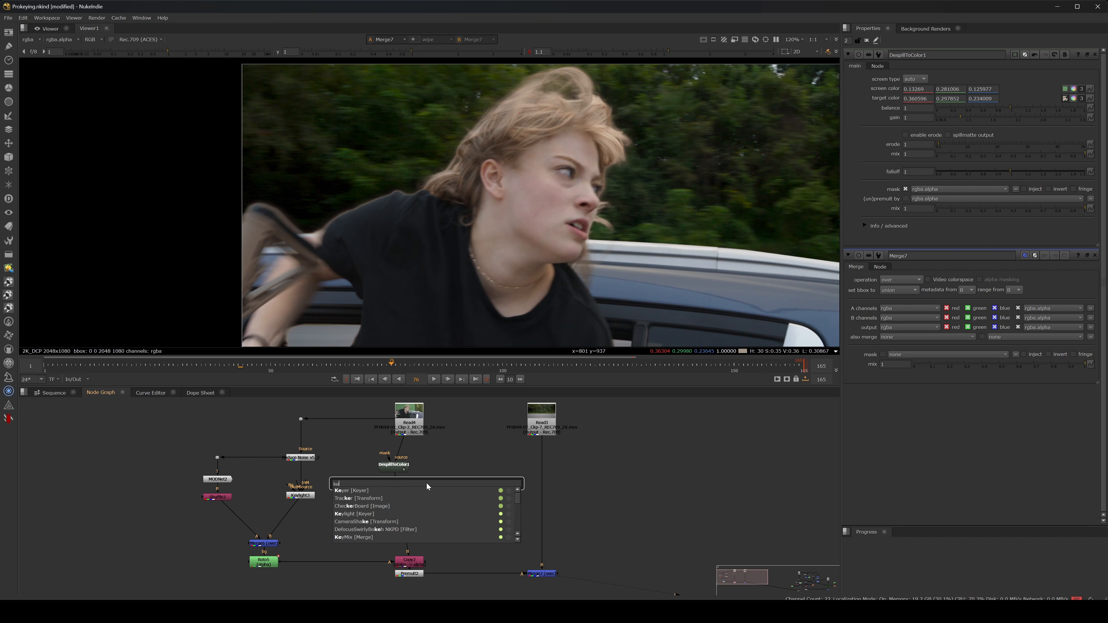
{"action": "key", "text": "Down"}
{"action": "key", "text": "Down"}
{"action": "key", "text": "Return"}
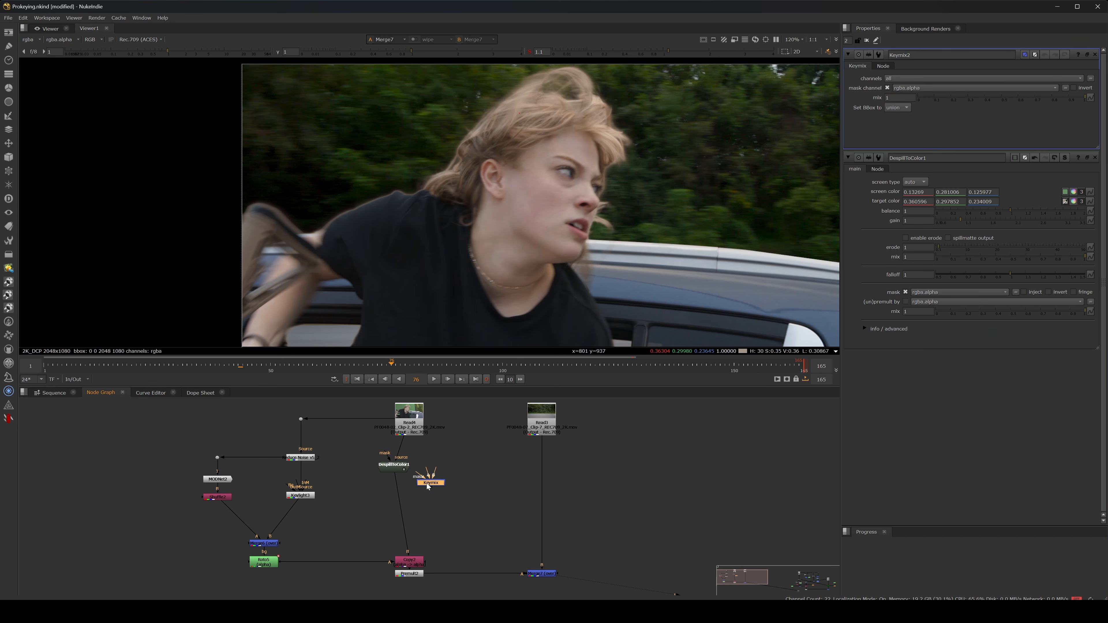
Route DespillToColor1 into one Keymix input and add a duplicate DespillToColor between Read4 and the other input
{"action": "left_click_drag", "start_coordinate": [427, 483], "coordinate": [462, 469]}
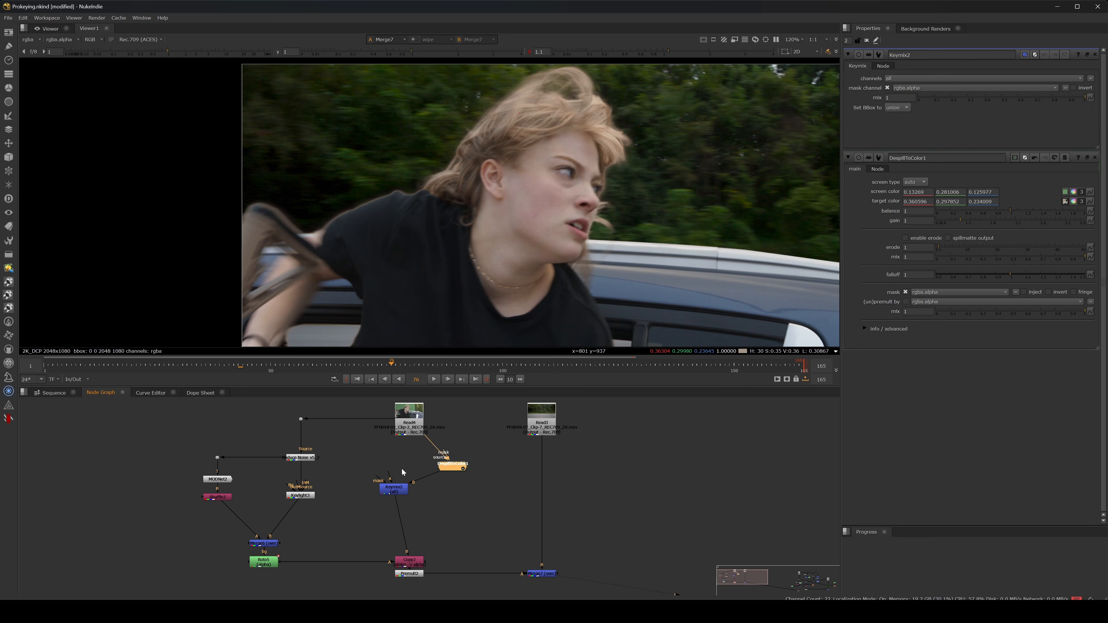
{"action": "key", "text": "ctrl"}
{"action": "key", "text": "ctrl+v"}
{"action": "left_click_drag", "start_coordinate": [393, 457], "coordinate": [383, 462]}
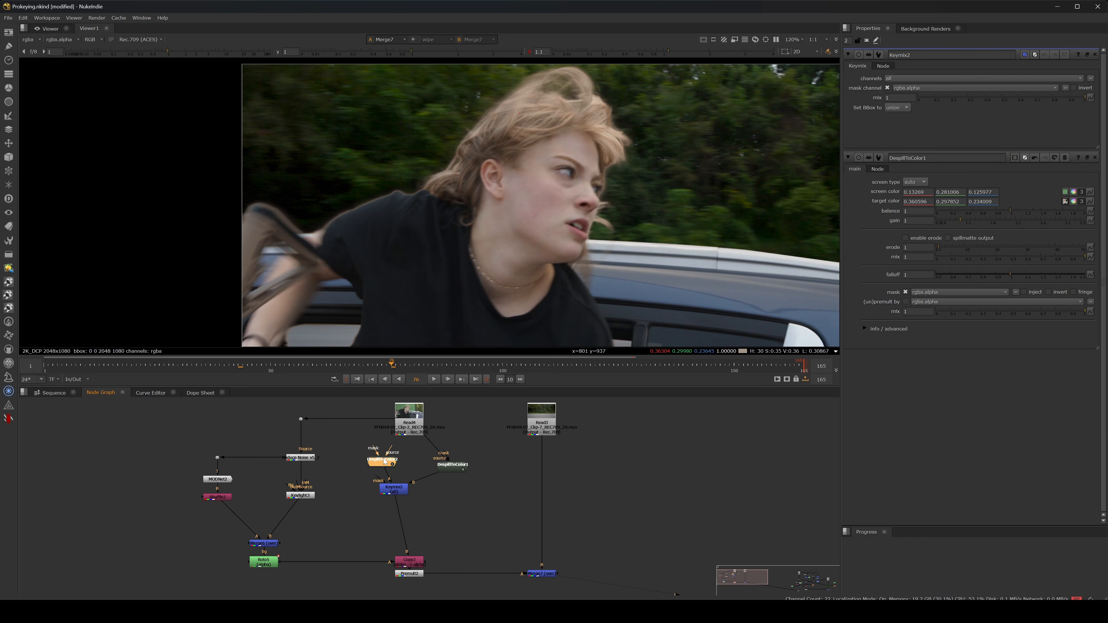
Sample the duplicated DespillToColor's target color from the person's black shirt
{"action": "double_click", "coordinate": [383, 462]}
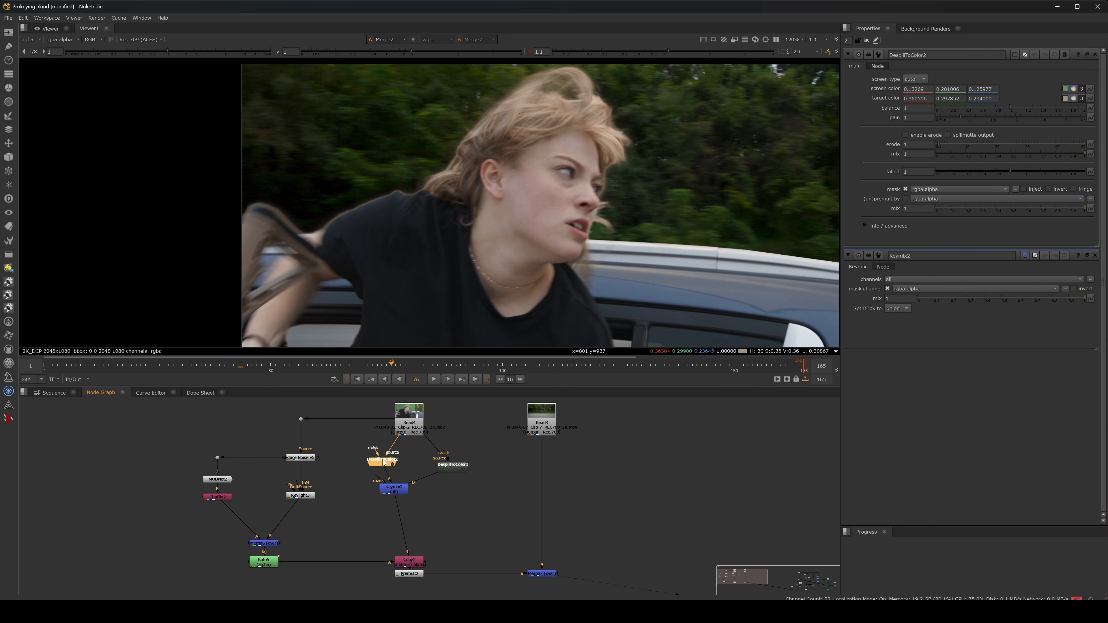
{"action": "left_click", "coordinate": [1065, 99]}
{"action": "left_click", "coordinate": [346, 215], "text": "ctrl"}
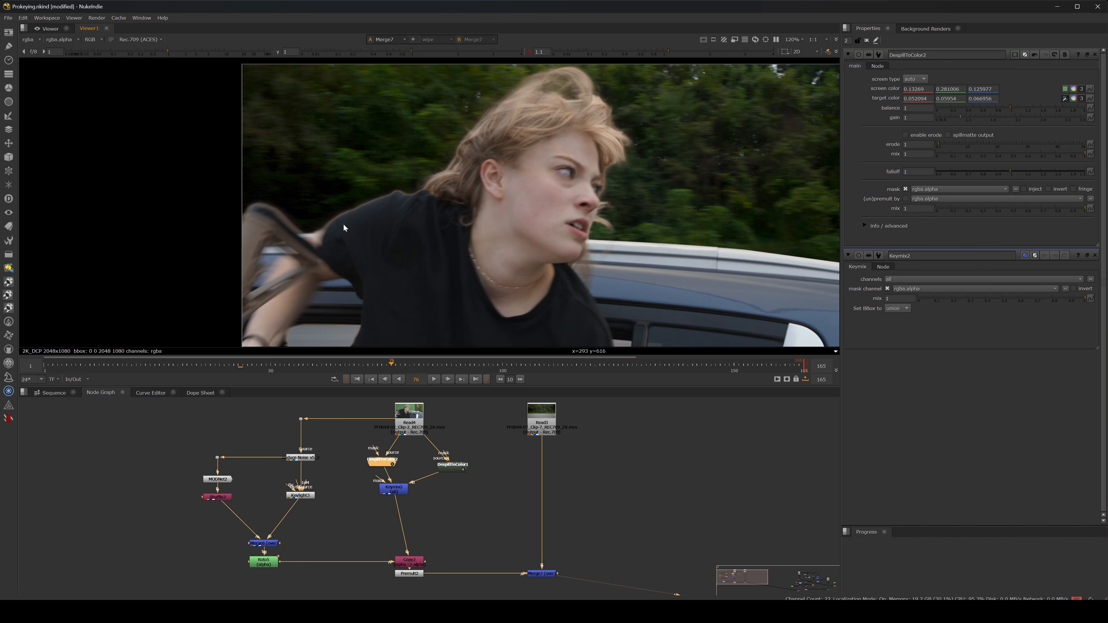
Swap the Keymix node's two despill inputs and align the two DespillToColor nodes above it
{"action": "left_click_drag", "start_coordinate": [386, 492], "coordinate": [391, 494]}
{"action": "left_click", "coordinate": [357, 494]}
{"action": "left_click", "coordinate": [392, 492]}
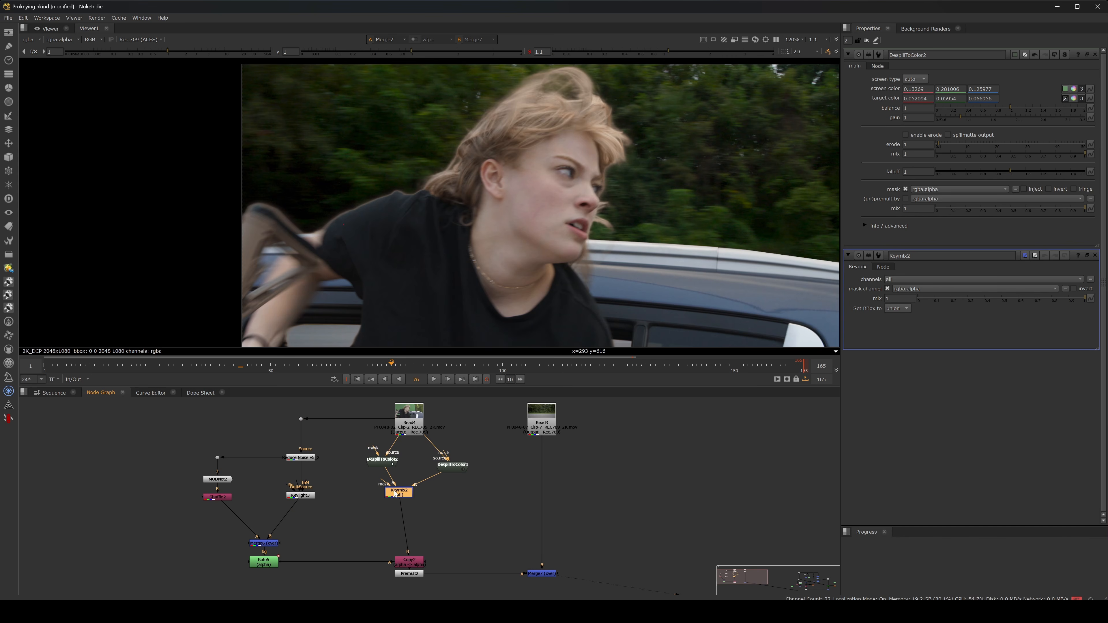
{"action": "key", "text": "shift+x"}
{"action": "left_click_drag", "start_coordinate": [458, 465], "coordinate": [452, 460]}
{"action": "left_click", "coordinate": [401, 492]}
Create a Roto node beside the Keymix and connect it to the Keymix mask input
{"action": "left_click", "coordinate": [456, 494]}
{"action": "key", "text": "o"}
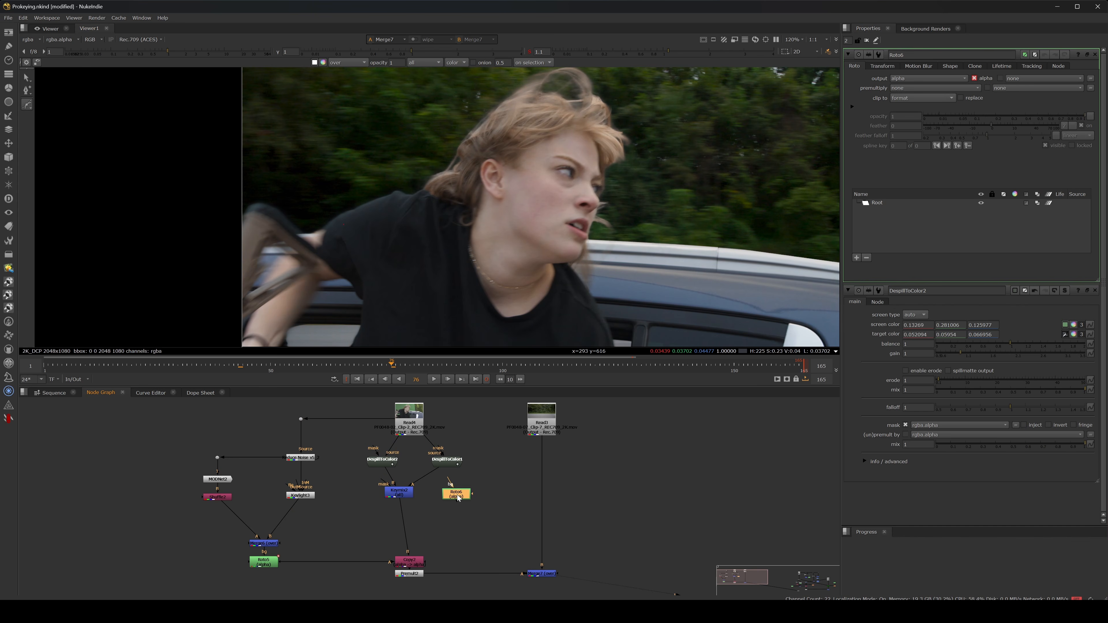
{"action": "left_click_drag", "start_coordinate": [381, 482], "coordinate": [471, 494]}
Draw a closed Bezier roto shape loosely around the person's head and hair, ending at the neck
{"action": "middle_click_drag", "start_coordinate": [537, 175], "coordinate": [525, 208]}
{"action": "left_click", "coordinate": [557, 90]}
{"action": "left_click_drag", "start_coordinate": [489, 99], "coordinate": [472, 113]}
{"action": "left_click_drag", "start_coordinate": [419, 160], "coordinate": [421, 176]}
{"action": "left_click", "coordinate": [404, 222]}
{"action": "left_click", "coordinate": [433, 249]}
{"action": "left_click", "coordinate": [526, 295]}
{"action": "left_click", "coordinate": [579, 272]}
{"action": "left_click", "coordinate": [611, 264]}
{"action": "left_click", "coordinate": [657, 150]}
{"action": "left_click", "coordinate": [622, 85]}
{"action": "left_click", "coordinate": [556, 89]}
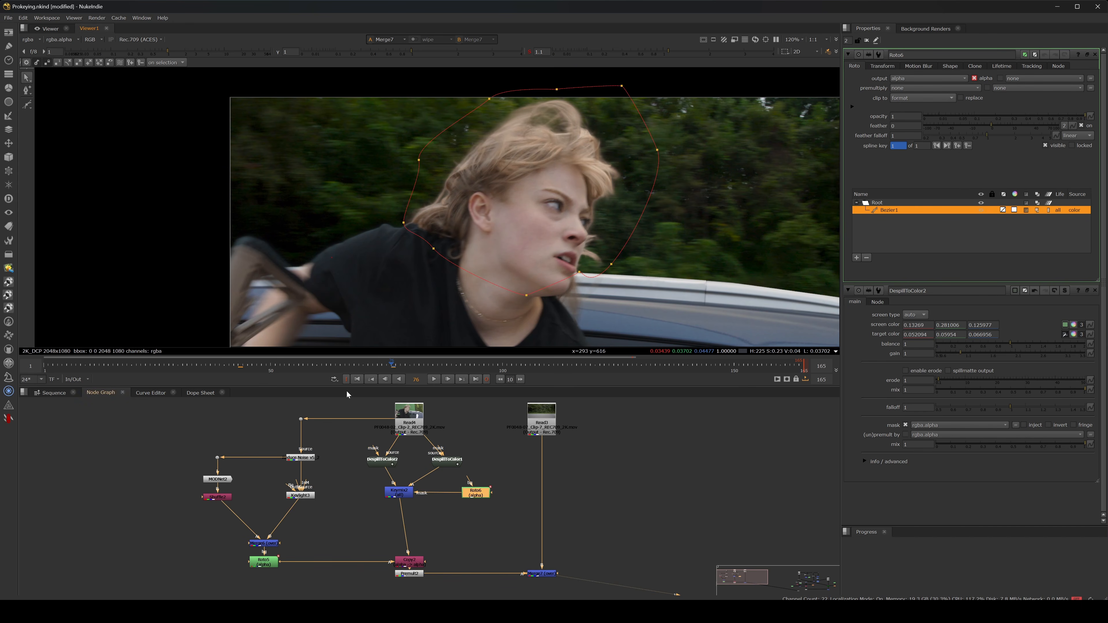
Add a Blur node after the head roto and set its size to 9.6
{"action": "key", "text": "b"}
{"action": "left_click_drag", "start_coordinate": [906, 87], "coordinate": [958, 89]}
{"action": "scroll", "coordinate": [453, 231], "scroll_direction": "down", "scroll_amount": 3}
{"action": "scroll", "coordinate": [470, 213], "scroll_direction": "up", "scroll_amount": 3}
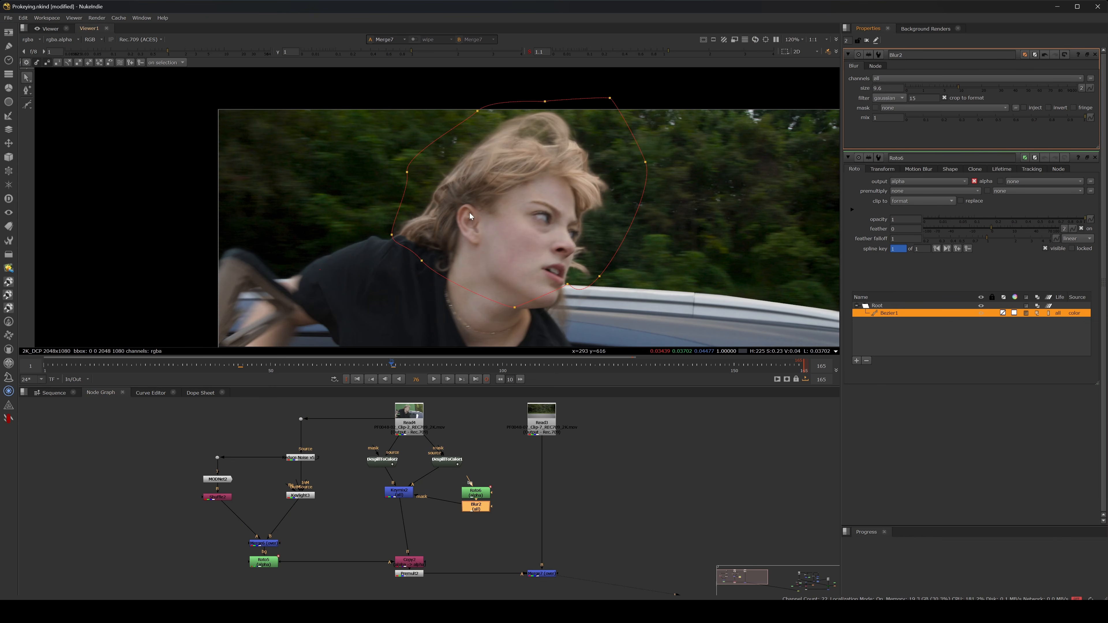
Examine the hair and shirt edges in the composite with the two despills mixed by the head roto
{"action": "scroll", "coordinate": [335, 274], "scroll_direction": "up", "scroll_amount": 3}
{"action": "left_click", "coordinate": [411, 493]}
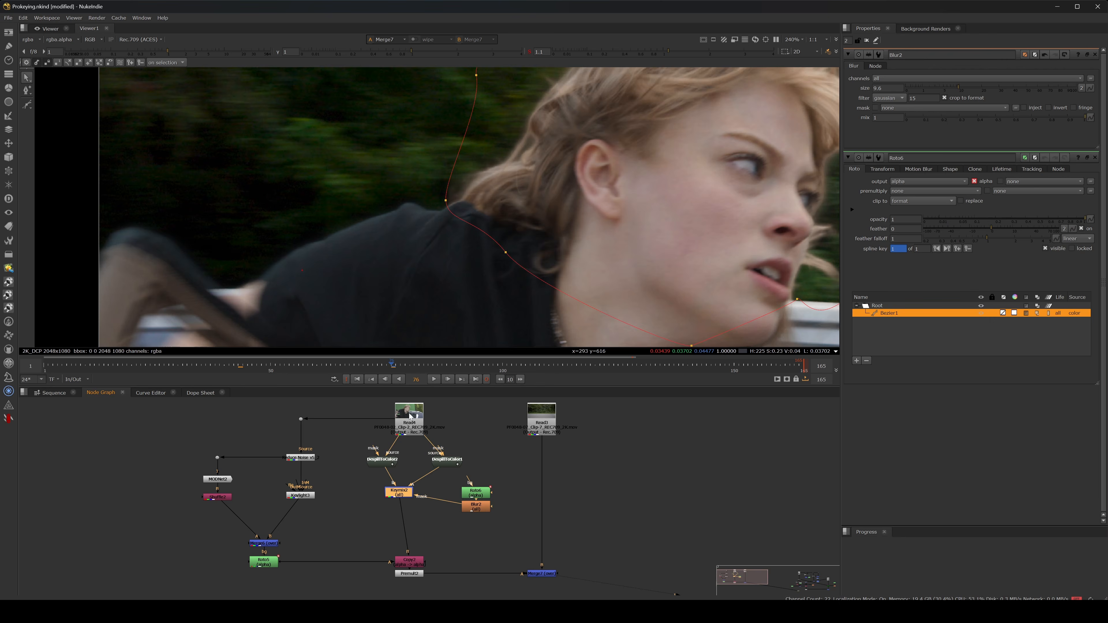
{"action": "scroll", "coordinate": [513, 240], "scroll_direction": "down", "scroll_amount": 3}
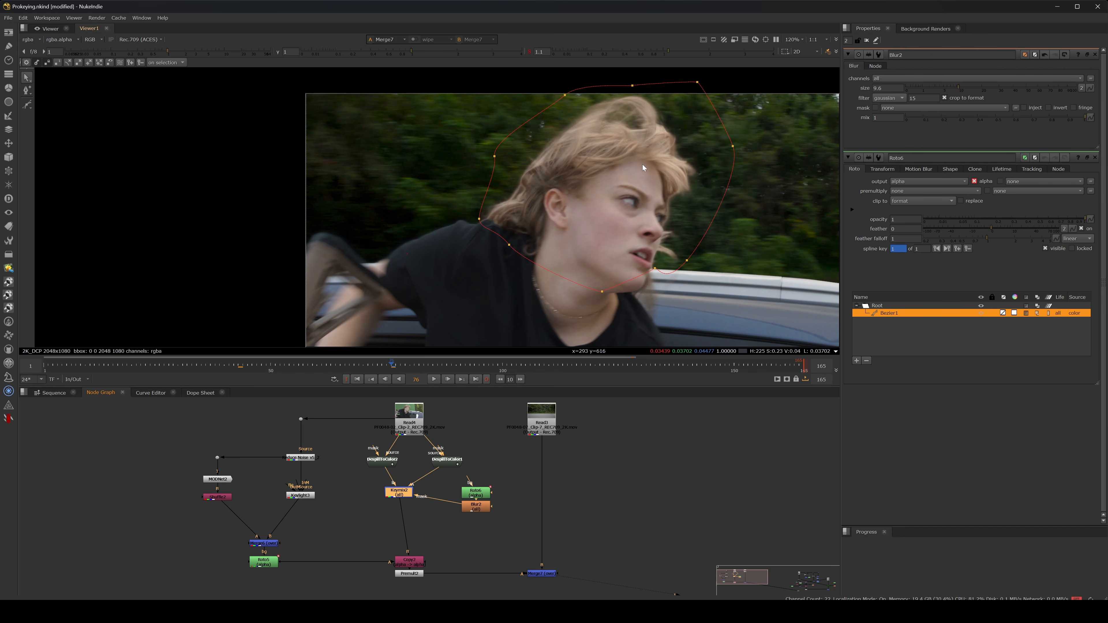
{"action": "scroll", "coordinate": [631, 182], "scroll_direction": "down", "scroll_amount": 2}
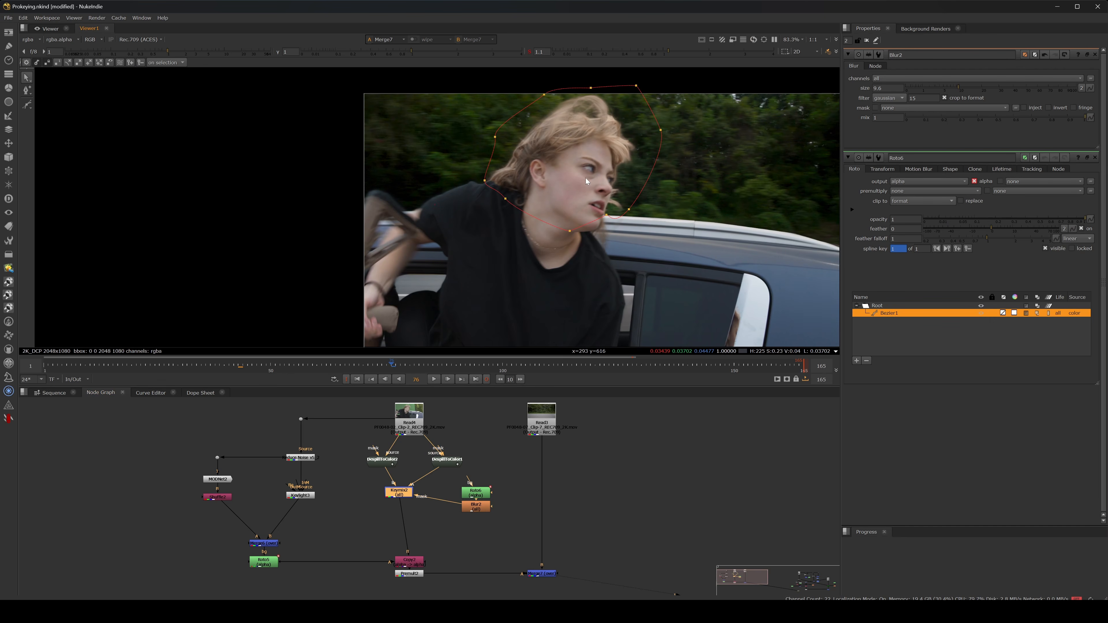
{"action": "middle_click_drag", "start_coordinate": [576, 155], "coordinate": [489, 163]}
{"action": "scroll", "coordinate": [371, 182], "scroll_direction": "up", "scroll_amount": 4}
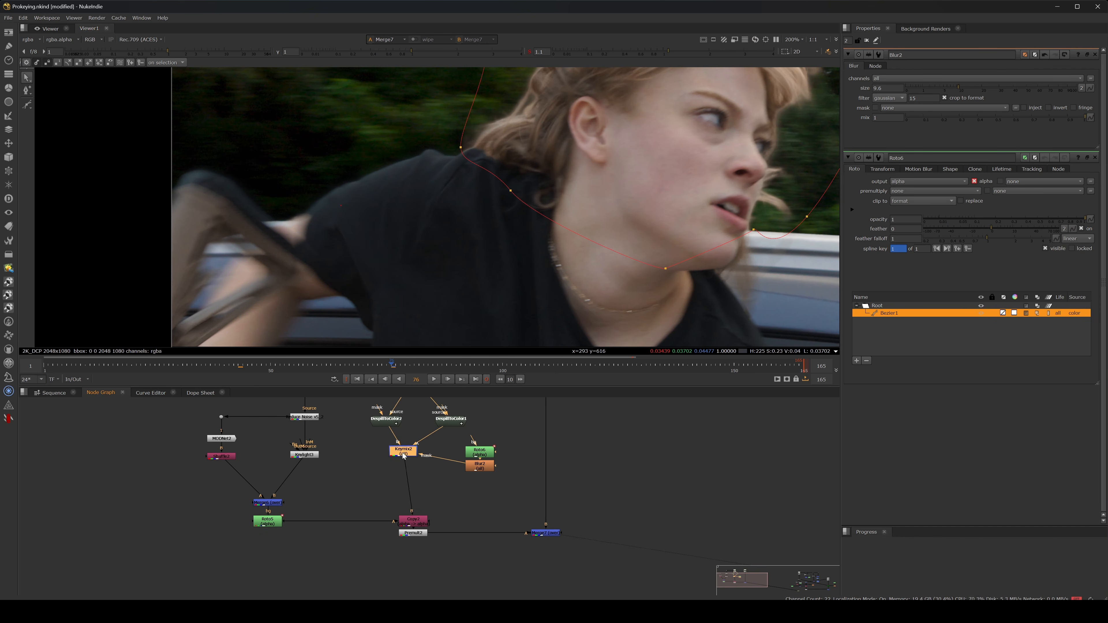
Add an apDespill node, connect it to Read4, and feed its output into the Copy node in place of the Keymix
{"action": "middle_click_drag", "start_coordinate": [397, 456], "coordinate": [430, 452]}
{"action": "left_click_drag", "start_coordinate": [410, 458], "coordinate": [457, 490]}
{"action": "left_click", "coordinate": [403, 496]}
{"action": "key", "text": "Tab"}
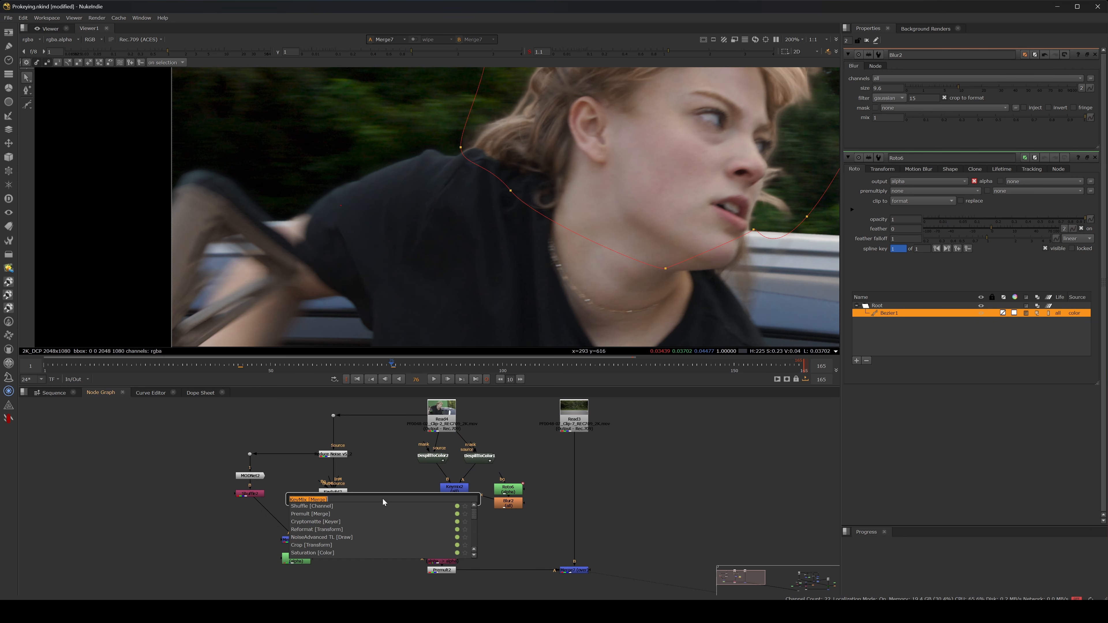
{"action": "type", "text": "apdespill"}
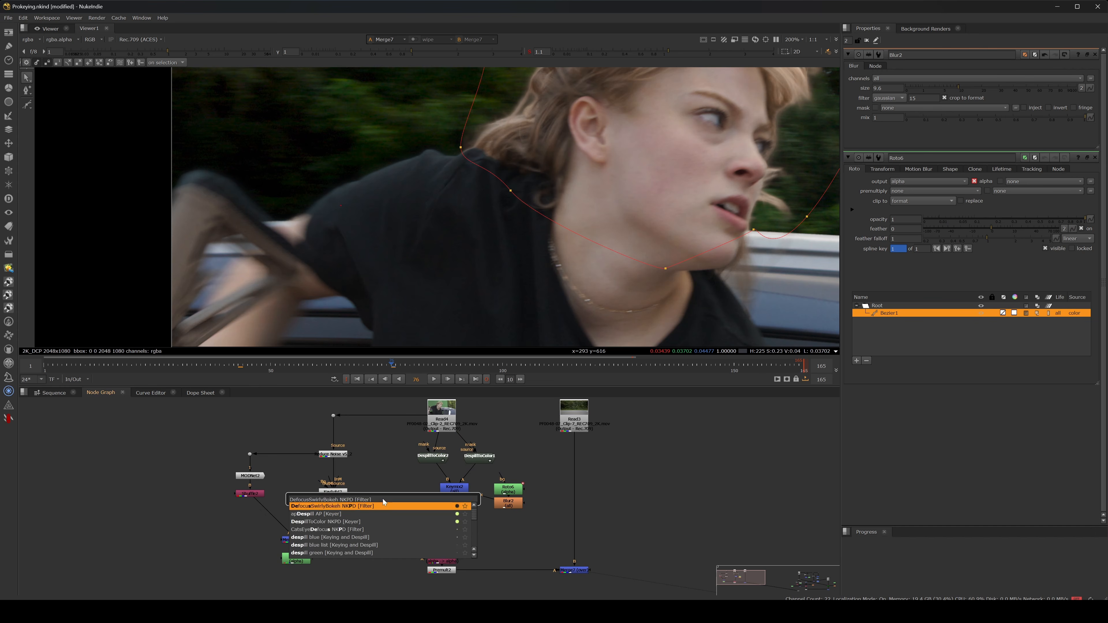
{"action": "key", "text": "Return"}
{"action": "left_click_drag", "start_coordinate": [404, 482], "coordinate": [440, 429]}
{"action": "left_click_drag", "start_coordinate": [455, 512], "coordinate": [394, 509]}
{"action": "scroll", "coordinate": [542, 104], "scroll_direction": "down", "scroll_amount": 5}
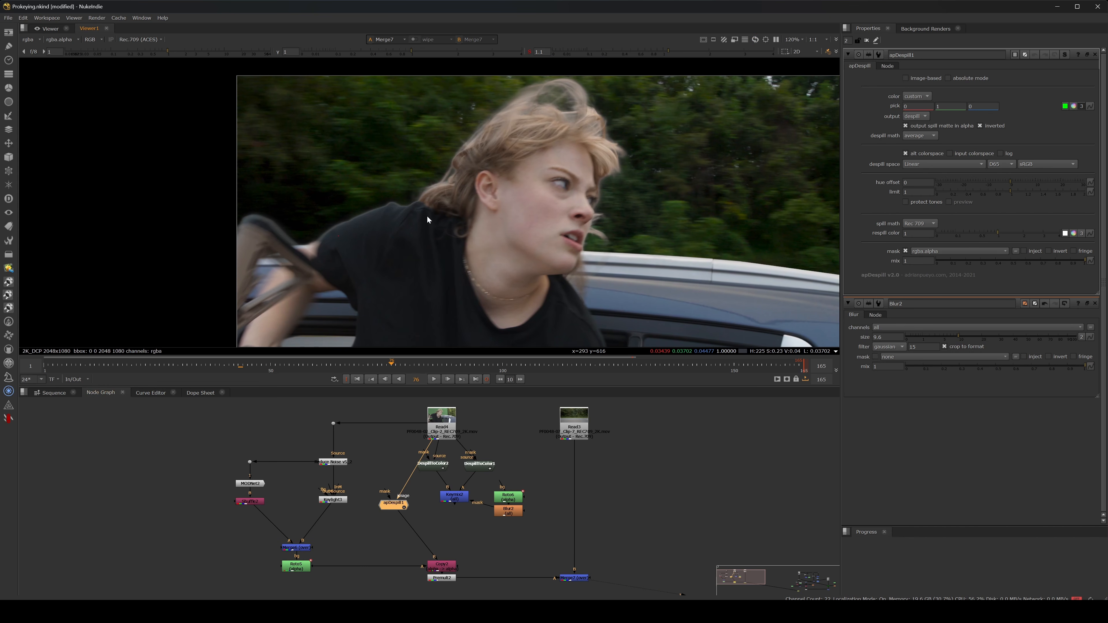
{"action": "scroll", "coordinate": [467, 214], "scroll_direction": "down", "scroll_amount": 1}
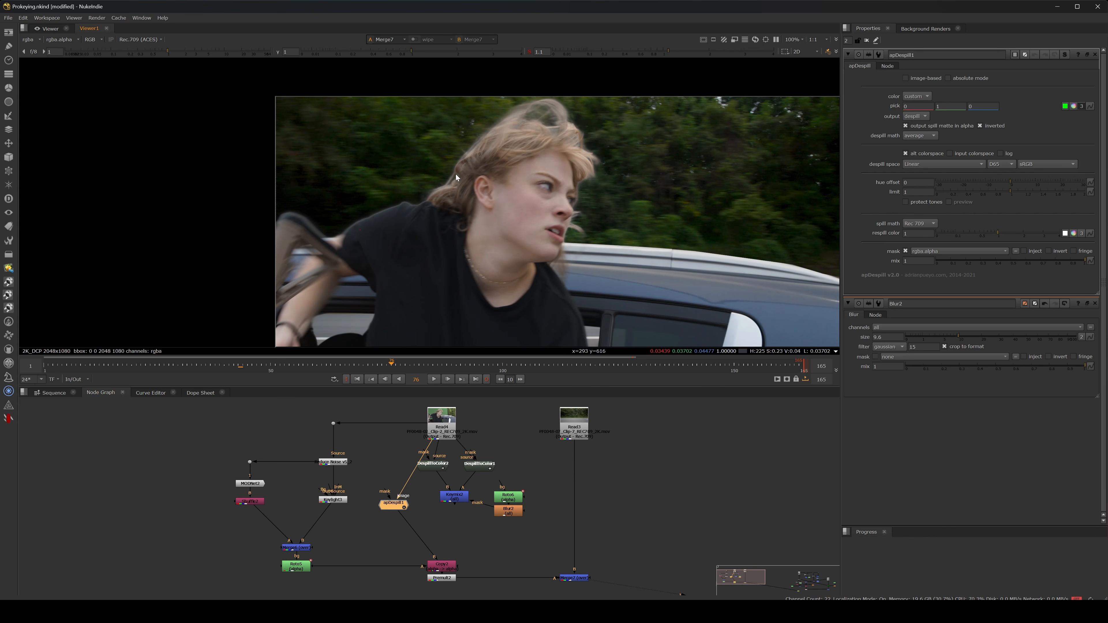
{"action": "left_click_drag", "start_coordinate": [400, 508], "coordinate": [390, 499]}
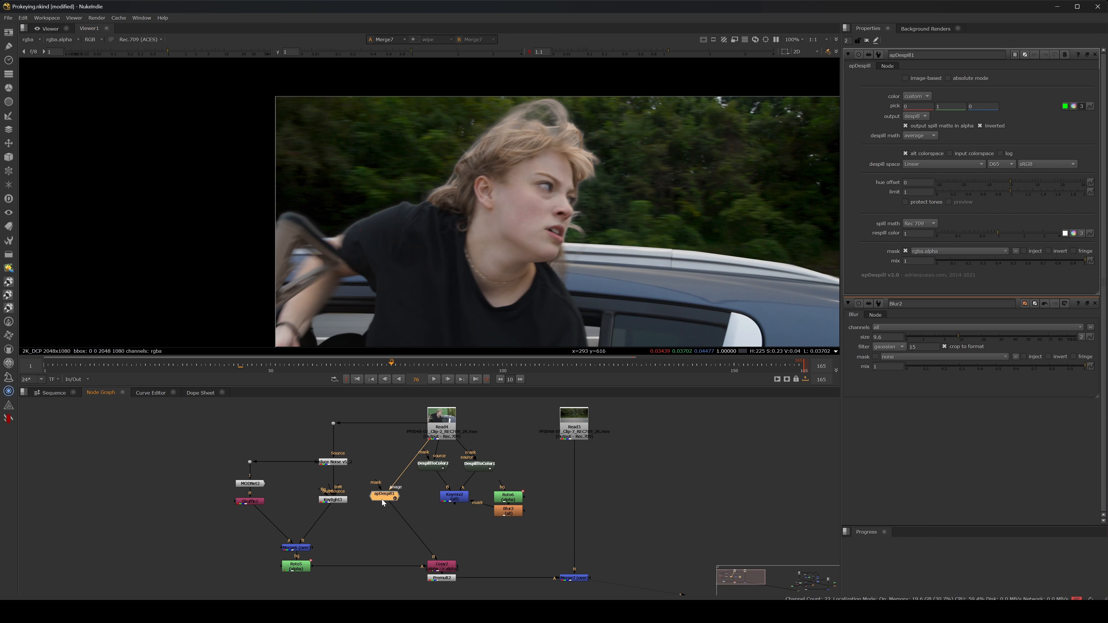
{"action": "scroll", "coordinate": [480, 188], "scroll_direction": "up", "scroll_amount": 5}
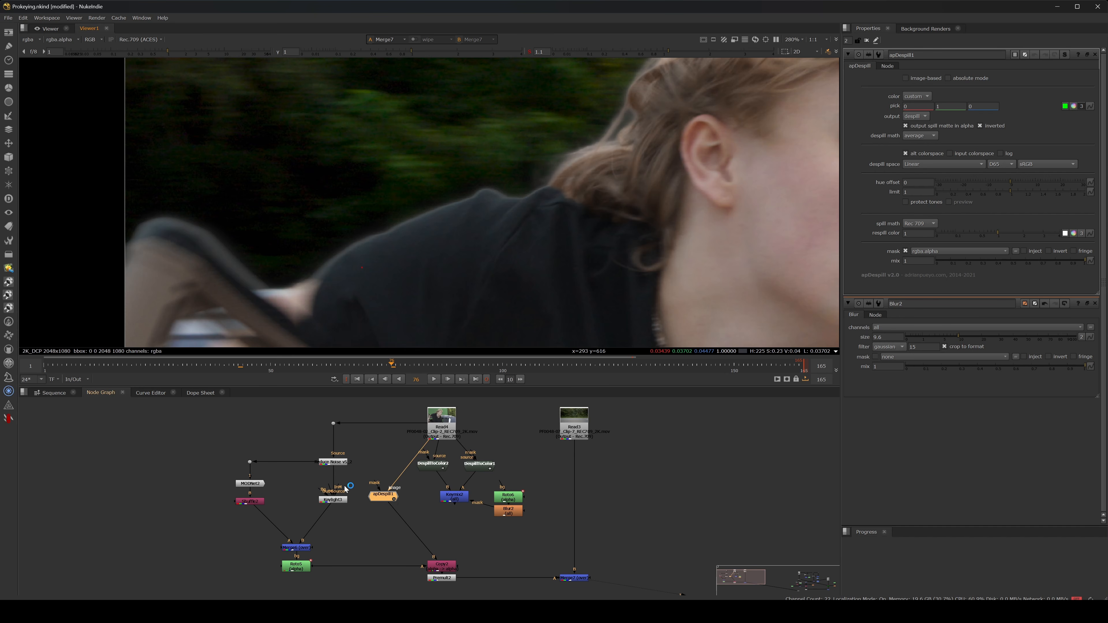
View the Premult output and examine its alpha channel along the shoulder and hair edges
{"action": "left_click", "coordinate": [298, 567]}
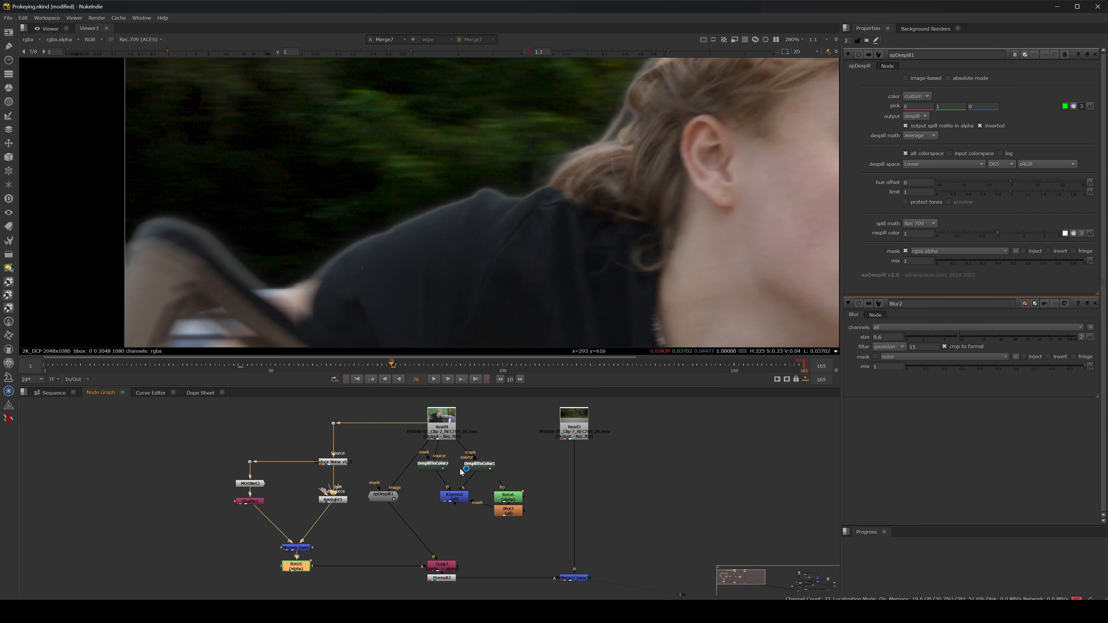
{"action": "scroll", "coordinate": [494, 206], "scroll_direction": "down", "scroll_amount": 2}
{"action": "left_click", "coordinate": [441, 578]}
{"action": "key", "text": "1"}
{"action": "scroll", "coordinate": [532, 189], "scroll_direction": "up", "scroll_amount": 3}
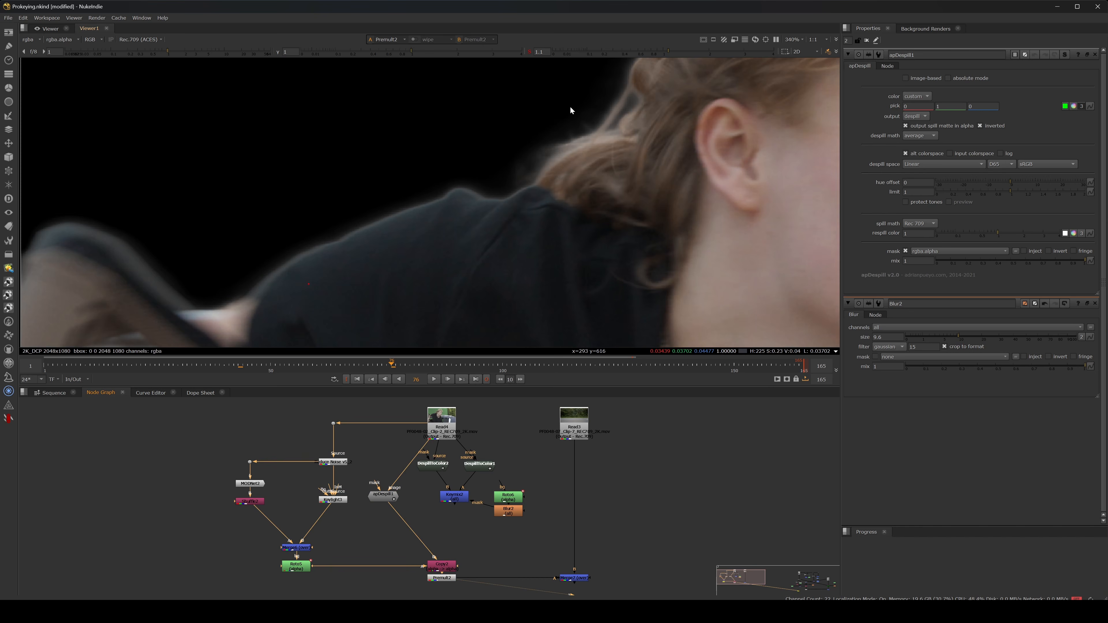
{"action": "scroll", "coordinate": [569, 110], "scroll_direction": "down", "scroll_amount": 2}
{"action": "right_click", "coordinate": [643, 121]}
{"action": "left_click", "coordinate": [466, 228]}
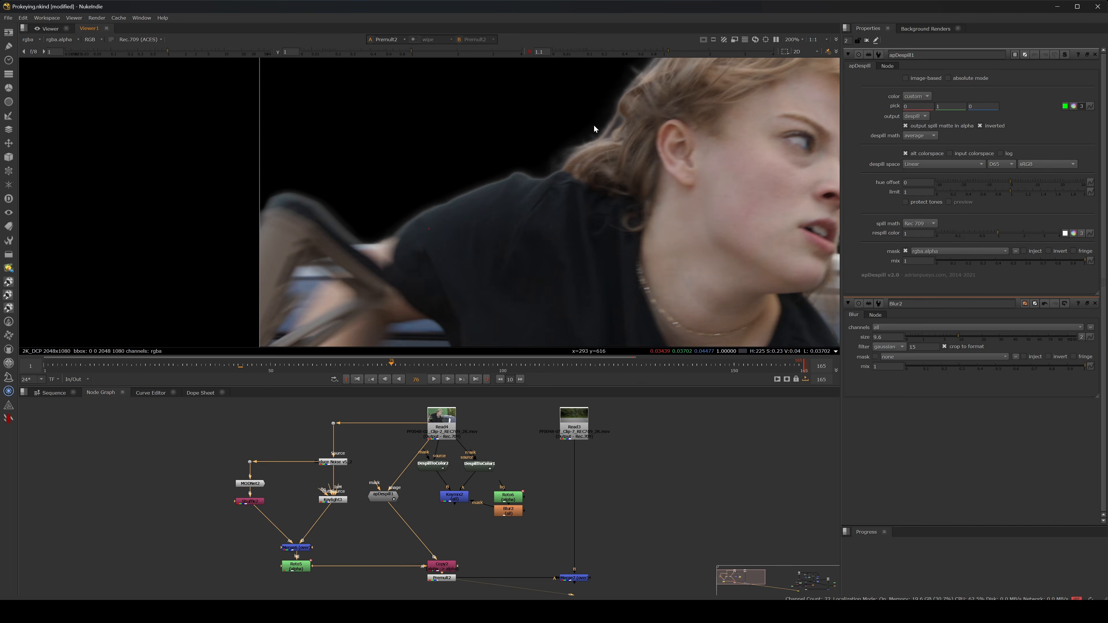
{"action": "key", "text": "a"}
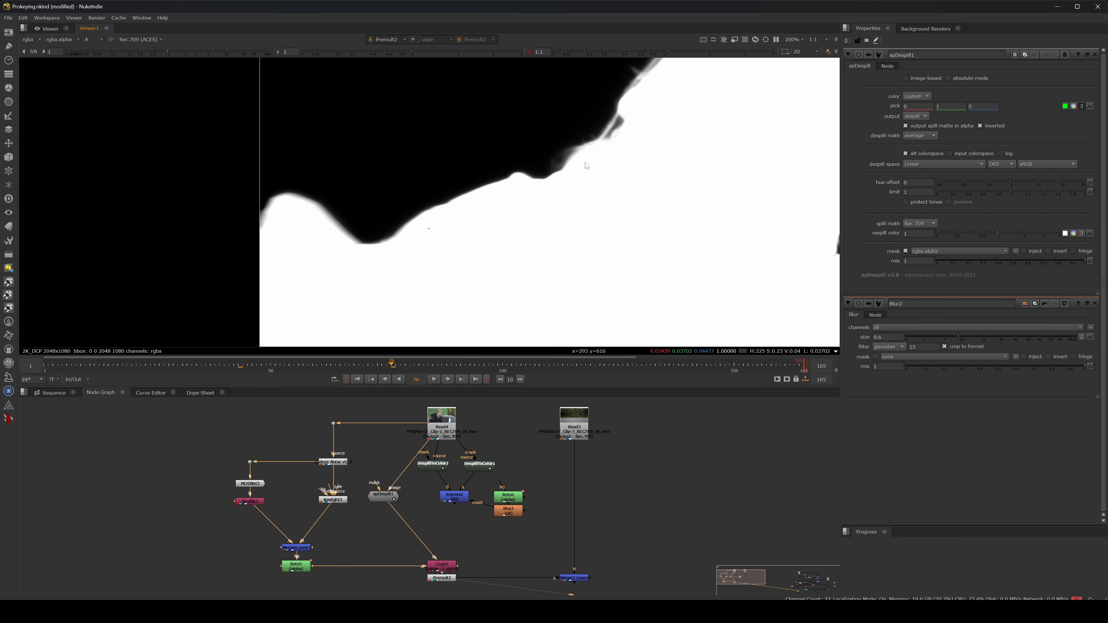
{"action": "middle_click_drag", "start_coordinate": [474, 473], "coordinate": [450, 429]}
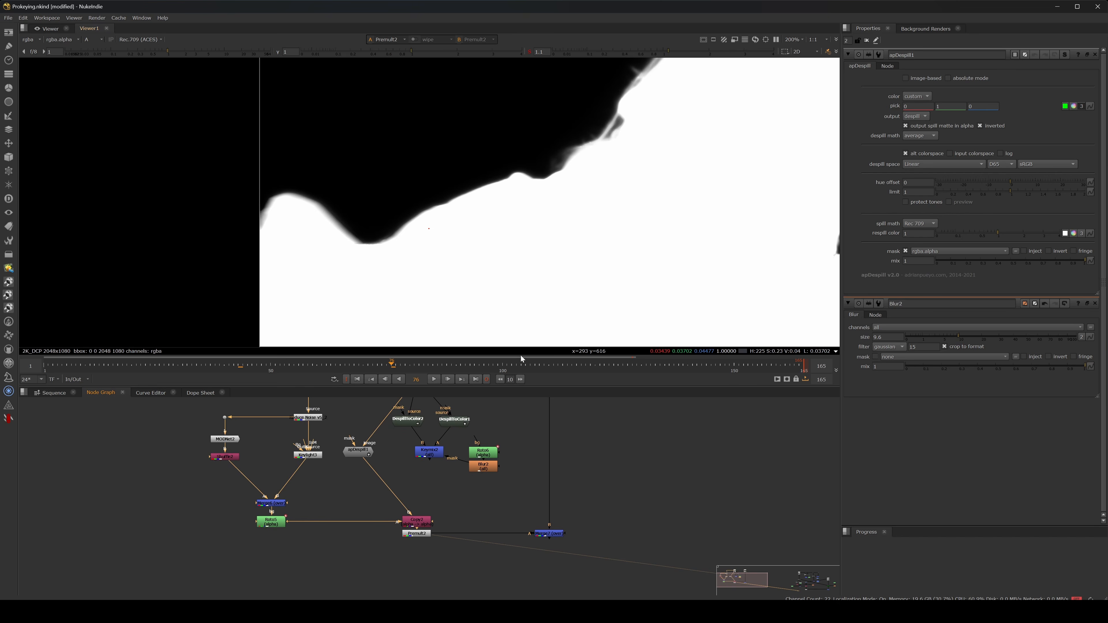
{"action": "middle_click_drag", "start_coordinate": [580, 131], "coordinate": [413, 279]}
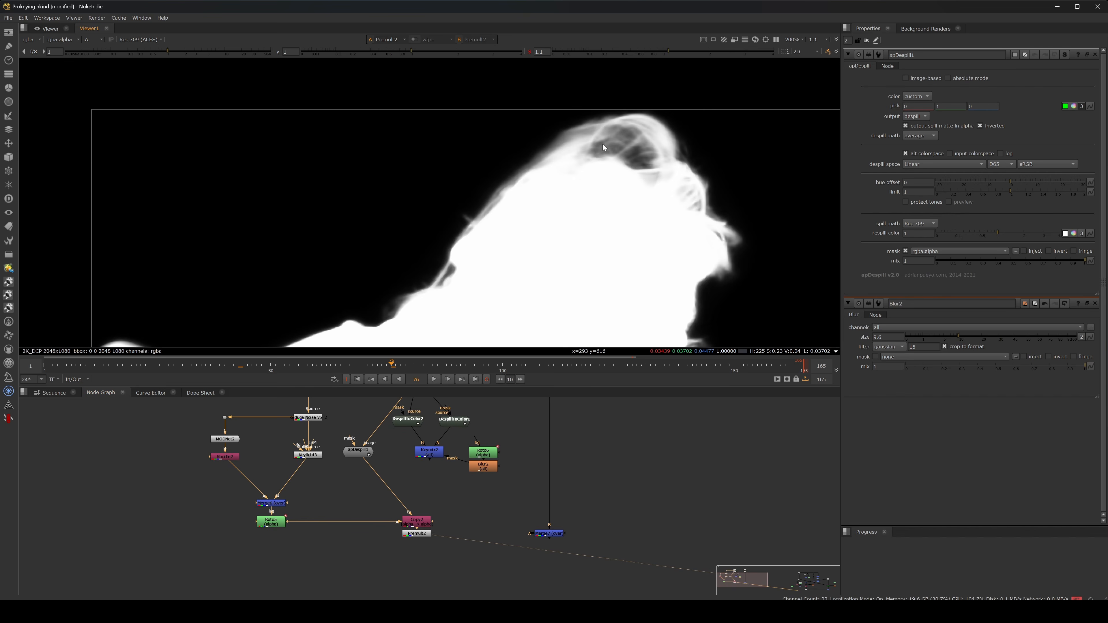
{"action": "middle_click_drag", "start_coordinate": [476, 498], "coordinate": [461, 473]}
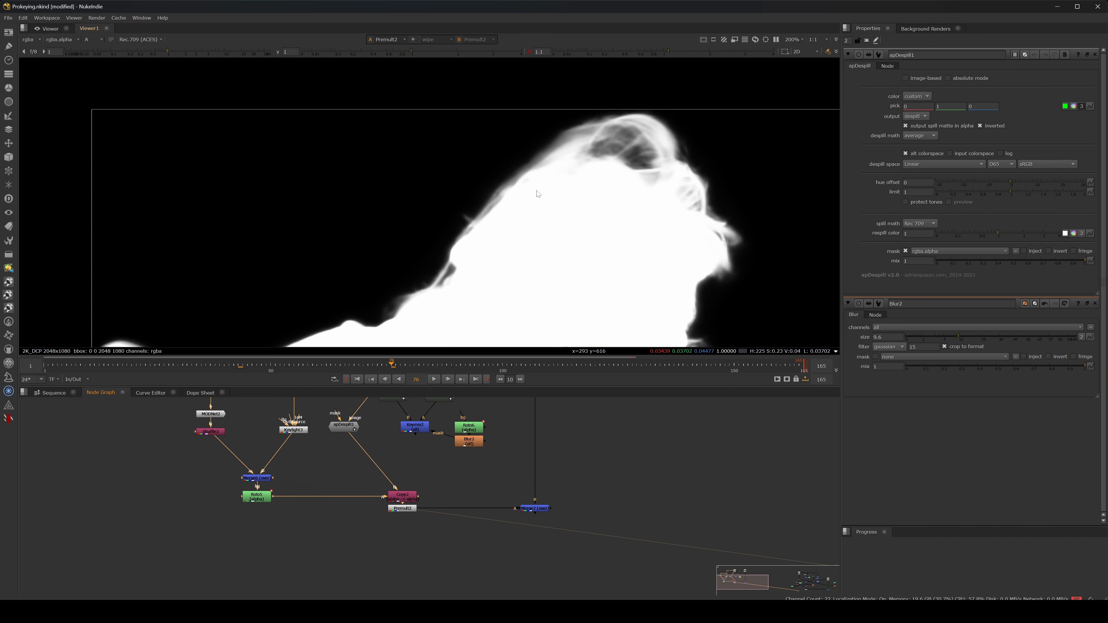
{"action": "scroll", "coordinate": [563, 188], "scroll_direction": "down", "scroll_amount": 2}
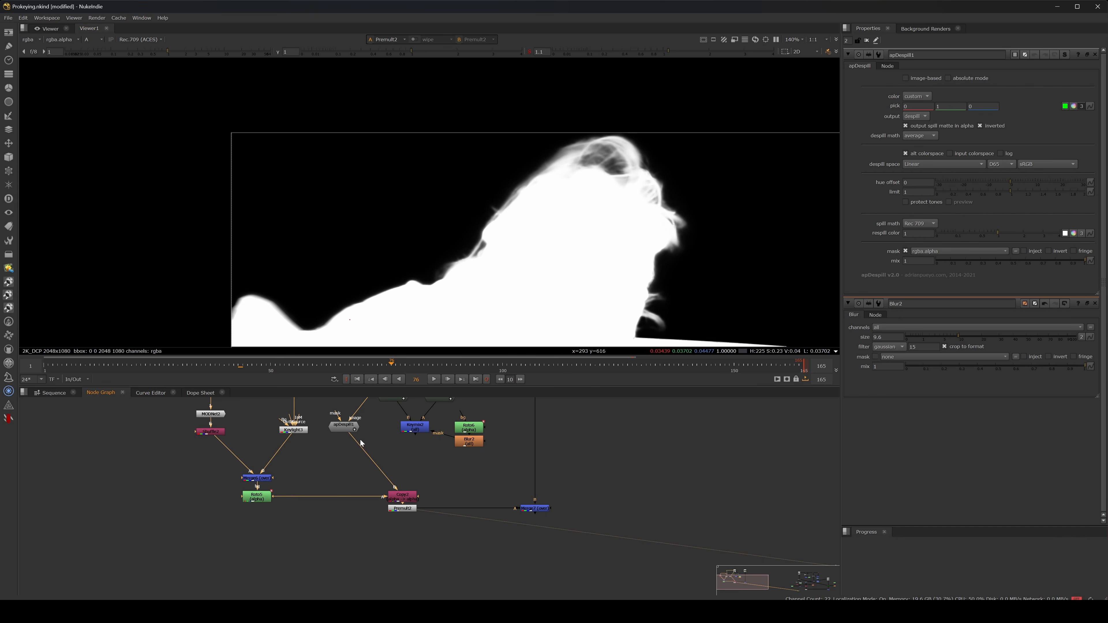
View the Merge composite in color and reconnect the Copy node's input to the Keymix
{"action": "left_click", "coordinate": [535, 508]}
{"action": "key", "text": "1"}
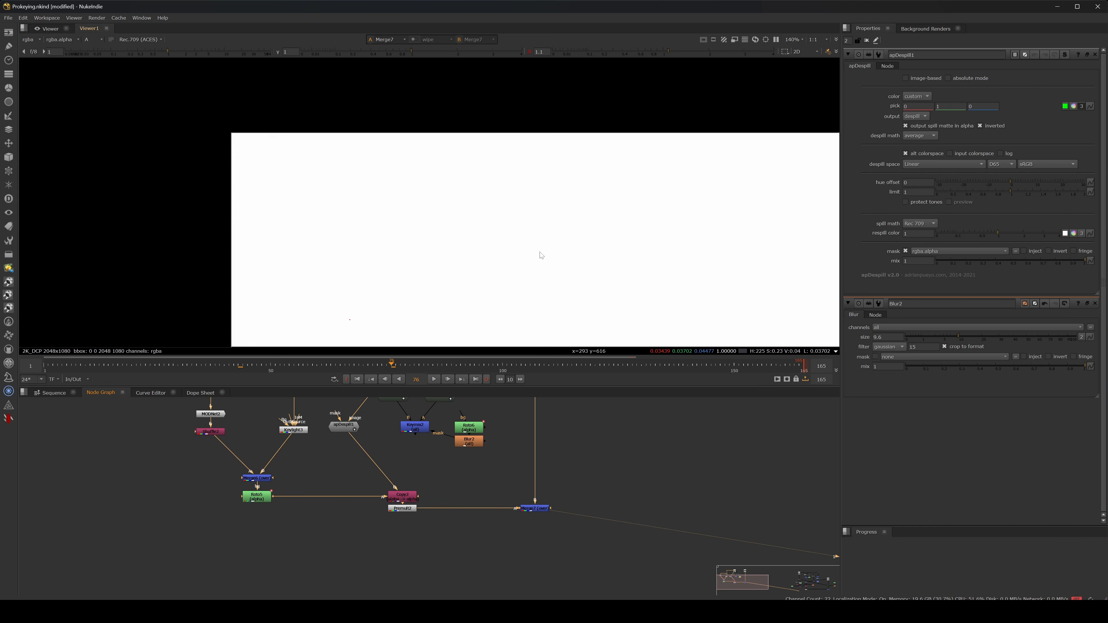
{"action": "key", "text": "a"}
{"action": "middle_click_drag", "start_coordinate": [513, 332], "coordinate": [476, 299]}
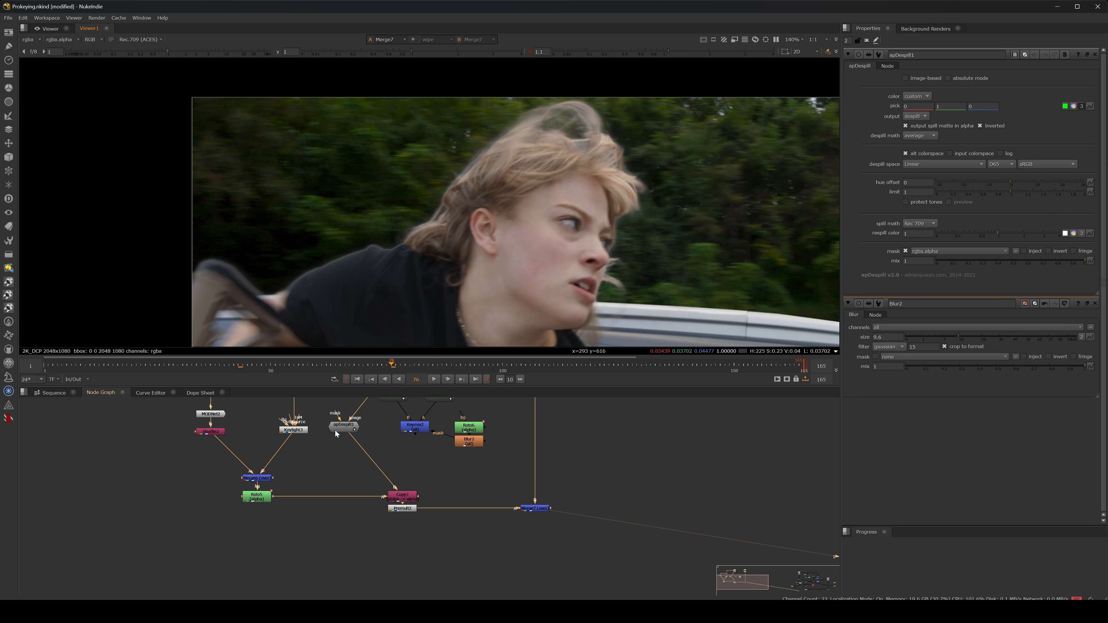
{"action": "left_click_drag", "start_coordinate": [350, 434], "coordinate": [409, 432]}
Examine the person's edges in the composite with the Keymix despill restored
{"action": "middle_click_drag", "start_coordinate": [389, 303], "coordinate": [409, 248]}
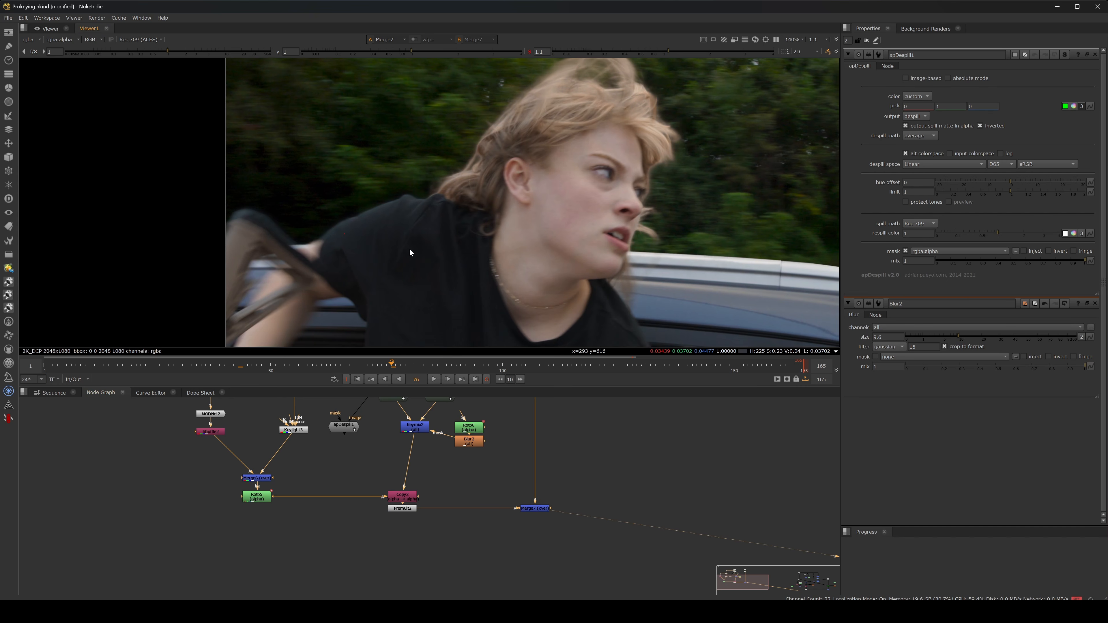
{"action": "scroll", "coordinate": [459, 142], "scroll_direction": "down", "scroll_amount": 5}
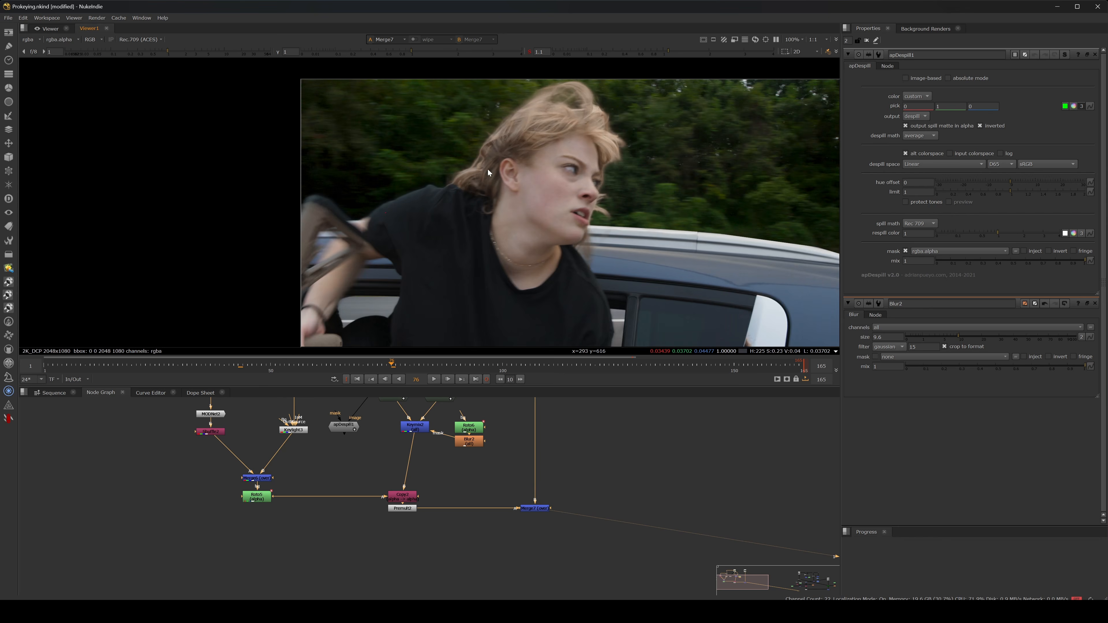
{"action": "middle_click_drag", "start_coordinate": [501, 180], "coordinate": [432, 165]}
{"action": "scroll", "coordinate": [433, 167], "scroll_direction": "down", "scroll_amount": 2}
{"action": "middle_click_drag", "start_coordinate": [434, 214], "coordinate": [380, 192]}
{"action": "scroll", "coordinate": [382, 192], "scroll_direction": "up", "scroll_amount": 3}
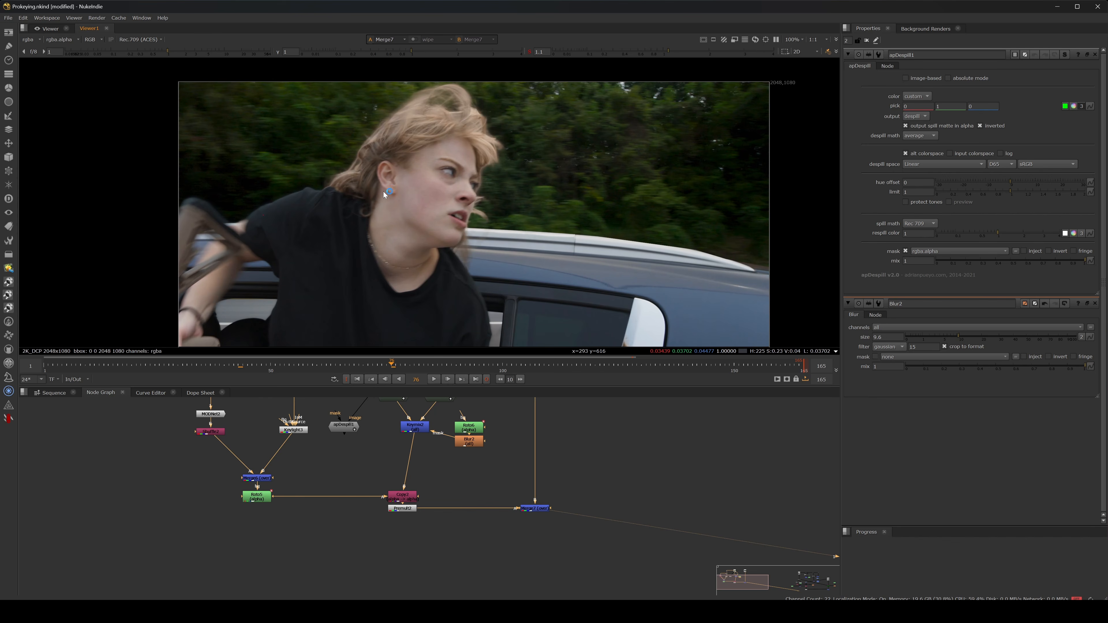
Select Read3 and its Merge node and move them together farther from the keying branch
{"action": "scroll", "coordinate": [554, 471], "scroll_direction": "down", "scroll_amount": 3}
{"action": "left_click_drag", "start_coordinate": [567, 418], "coordinate": [499, 566]}
{"action": "left_click_drag", "start_coordinate": [531, 439], "coordinate": [592, 439]}
Examine the car window in the composite, the Keymix output, and the original Read4 plate for green spill
{"action": "middle_click_drag", "start_coordinate": [576, 288], "coordinate": [503, 235]}
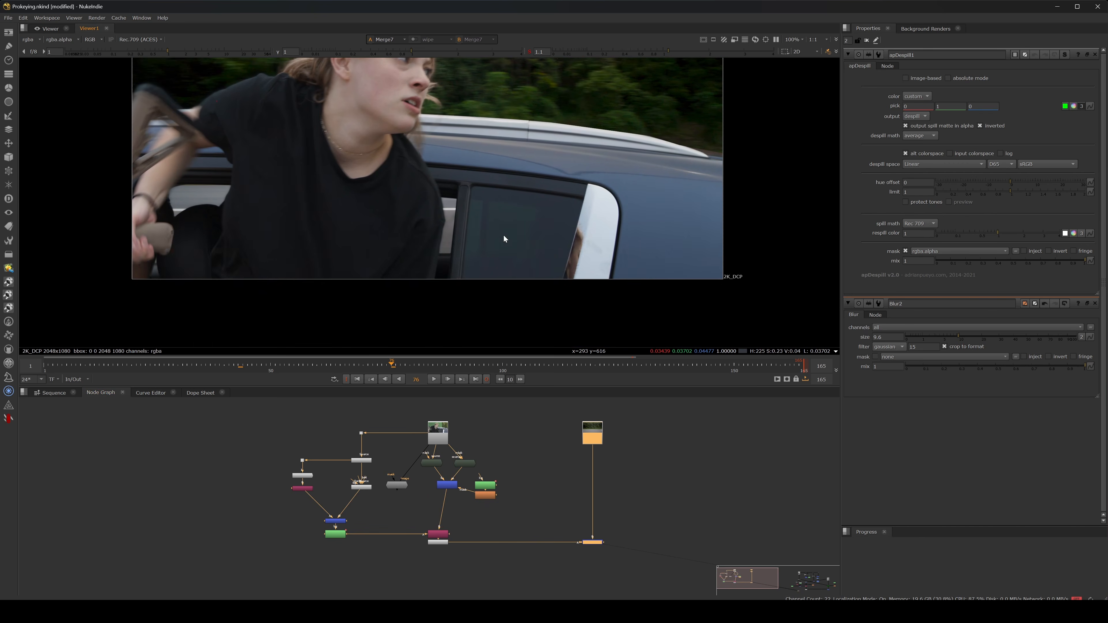
{"action": "scroll", "coordinate": [503, 235], "scroll_direction": "up", "scroll_amount": 3}
{"action": "scroll", "coordinate": [498, 197], "scroll_direction": "up", "scroll_amount": 3}
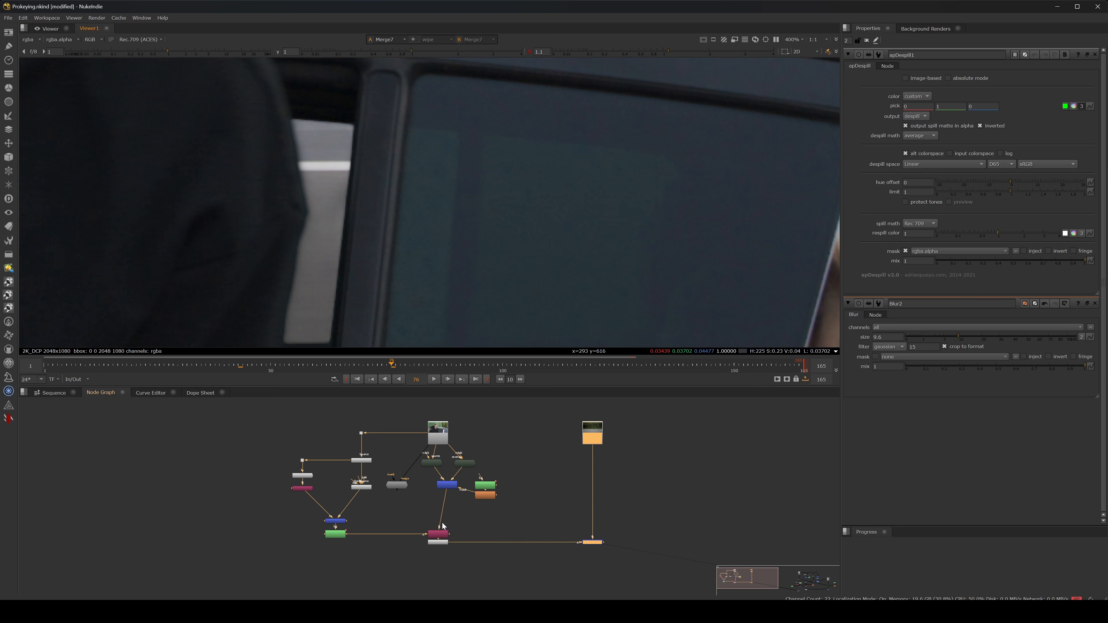
{"action": "left_click", "coordinate": [449, 487]}
{"action": "key", "text": "1"}
{"action": "scroll", "coordinate": [508, 236], "scroll_direction": "down", "scroll_amount": 4}
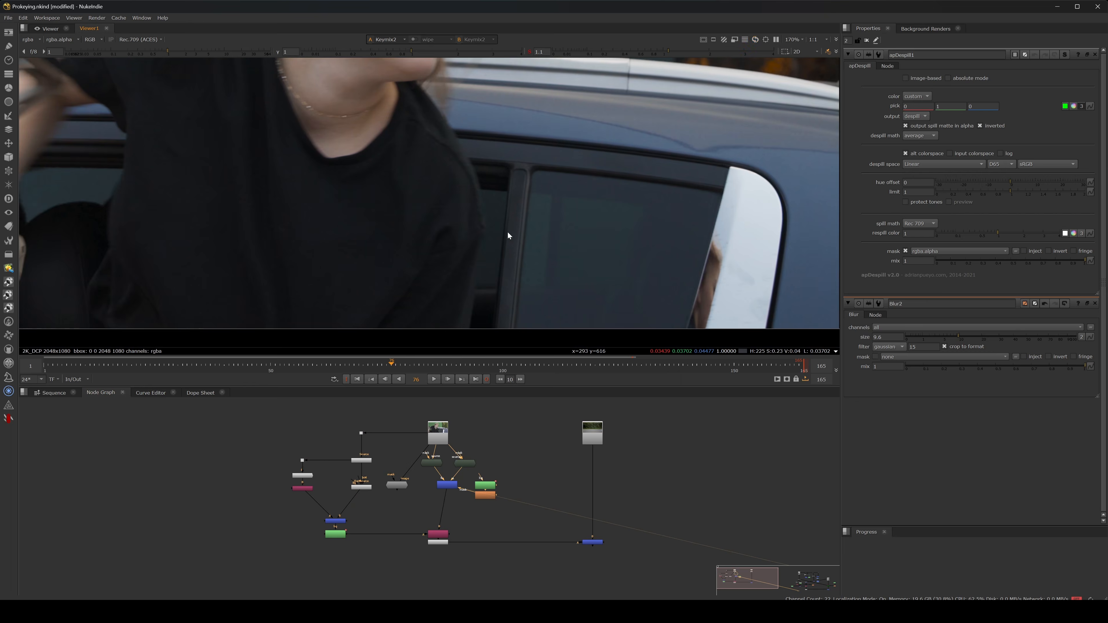
{"action": "scroll", "coordinate": [508, 236], "scroll_direction": "down", "scroll_amount": 1}
{"action": "double_click", "coordinate": [434, 442]}
{"action": "key", "text": "1"}
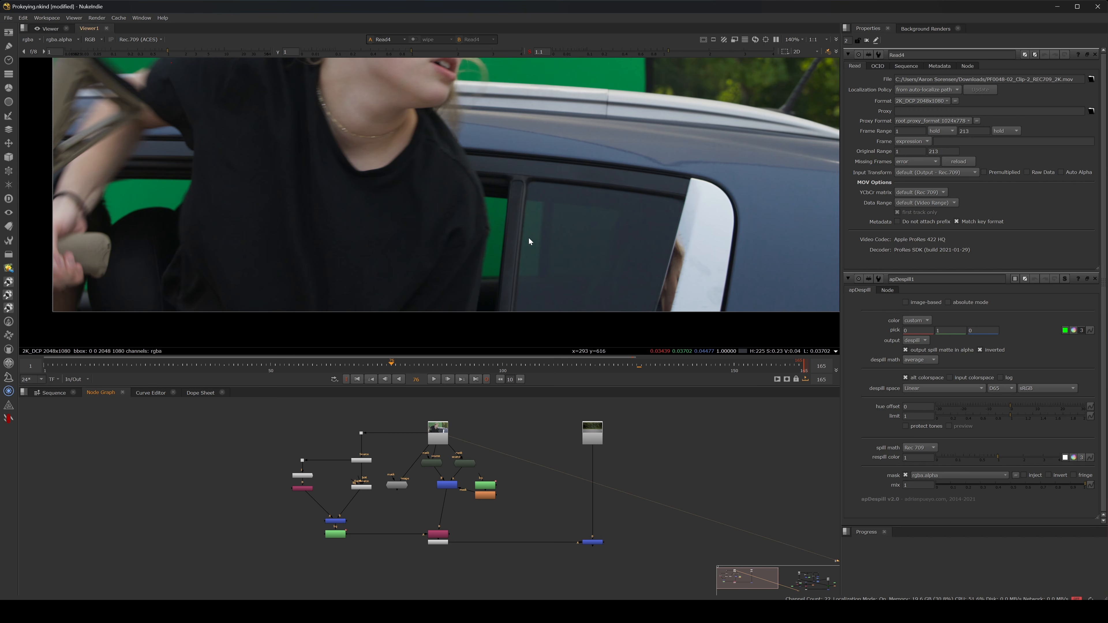
Add a Keylight node fed by the Read4 plate and show its output in the viewer
{"action": "scroll", "coordinate": [560, 229], "scroll_direction": "down", "scroll_amount": 3}
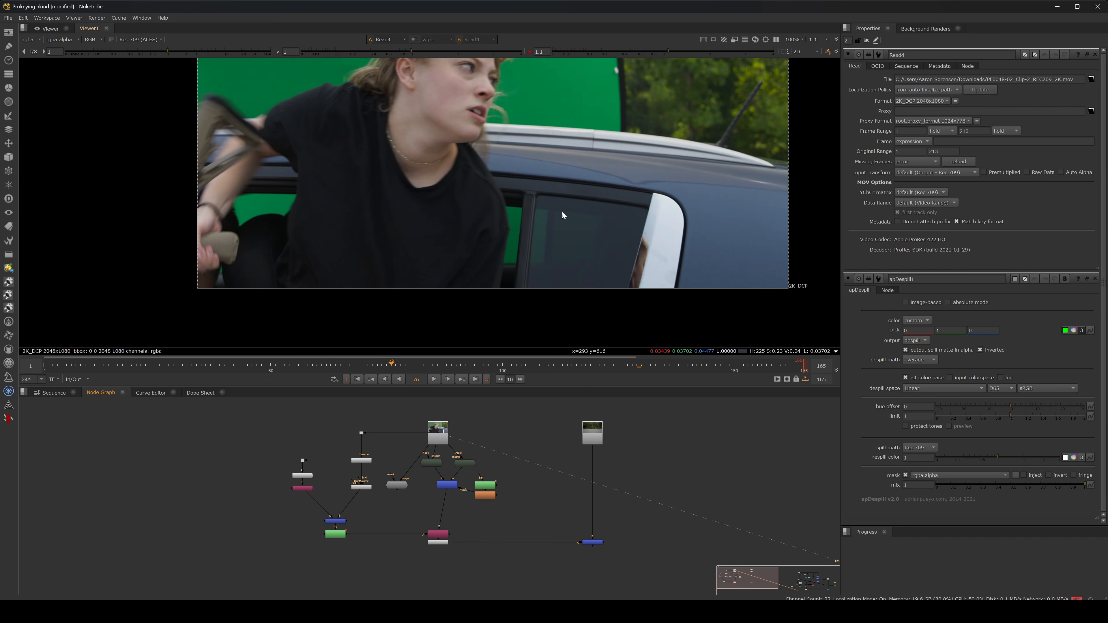
{"action": "scroll", "coordinate": [553, 221], "scroll_direction": "down", "scroll_amount": 1}
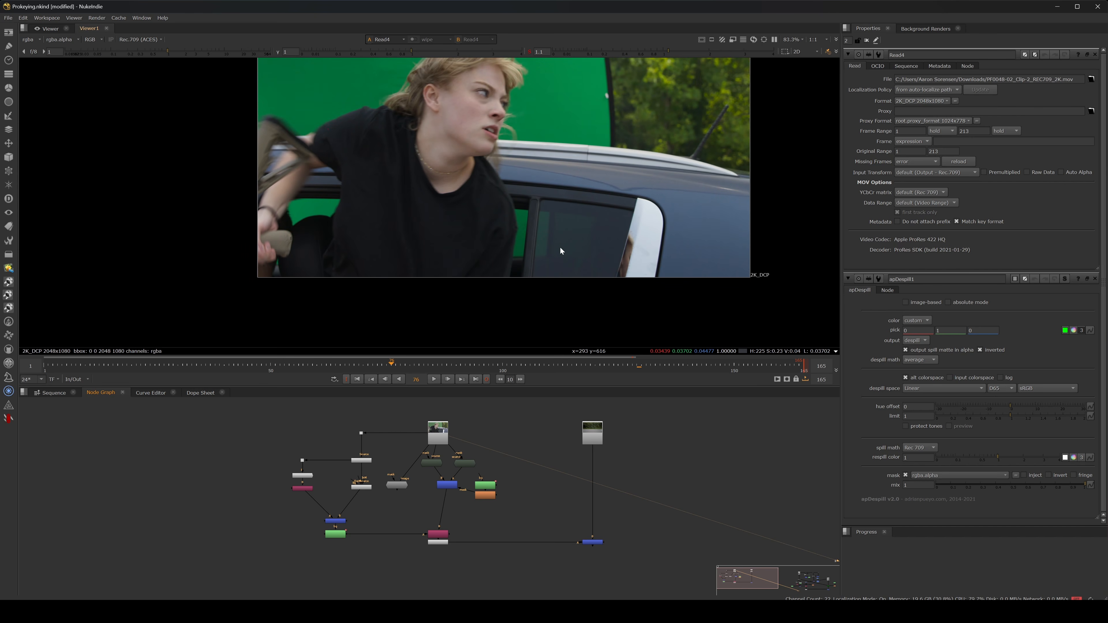
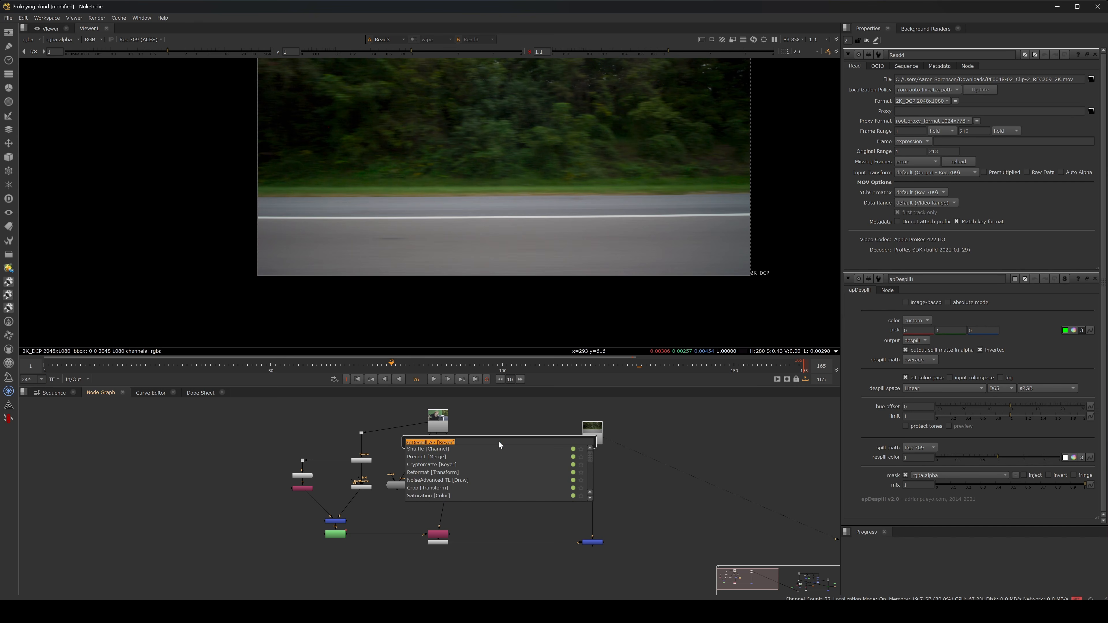
{"action": "key", "text": "Return"}
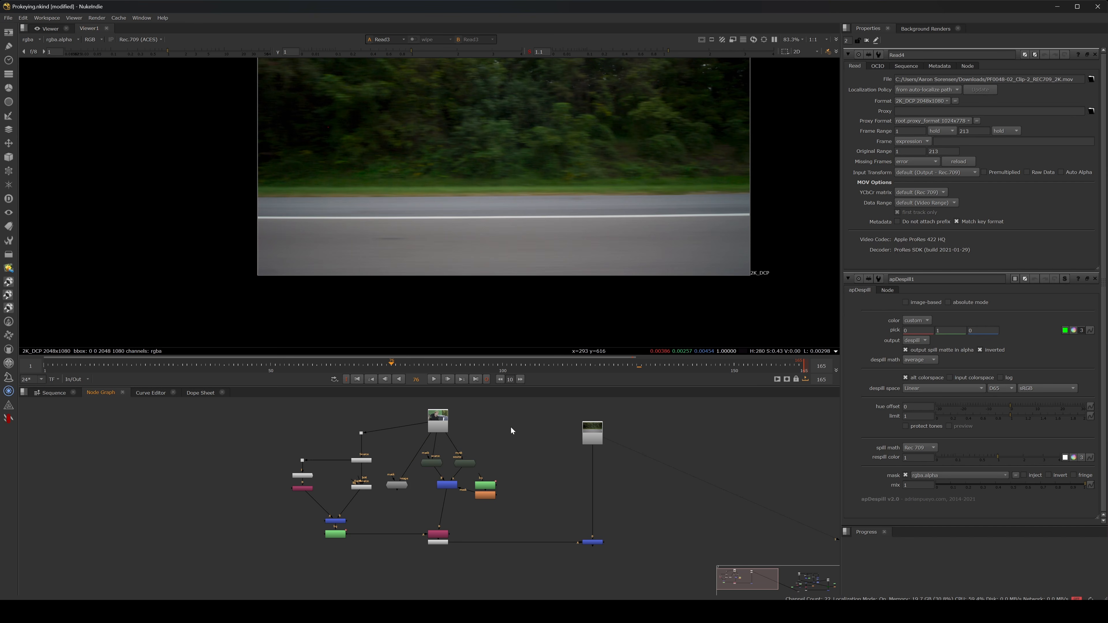
{"action": "key", "text": "Tab"}
{"action": "type", "text": "key"}
{"action": "key", "text": "Down"}
{"action": "key", "text": "Return"}
{"action": "scroll", "coordinate": [520, 437], "scroll_direction": "up", "scroll_amount": 5}
{"action": "left_click_drag", "start_coordinate": [522, 453], "coordinate": [568, 449]}
{"action": "key", "text": "1"}
{"action": "scroll", "coordinate": [553, 161], "scroll_direction": "up", "scroll_amount": 3}
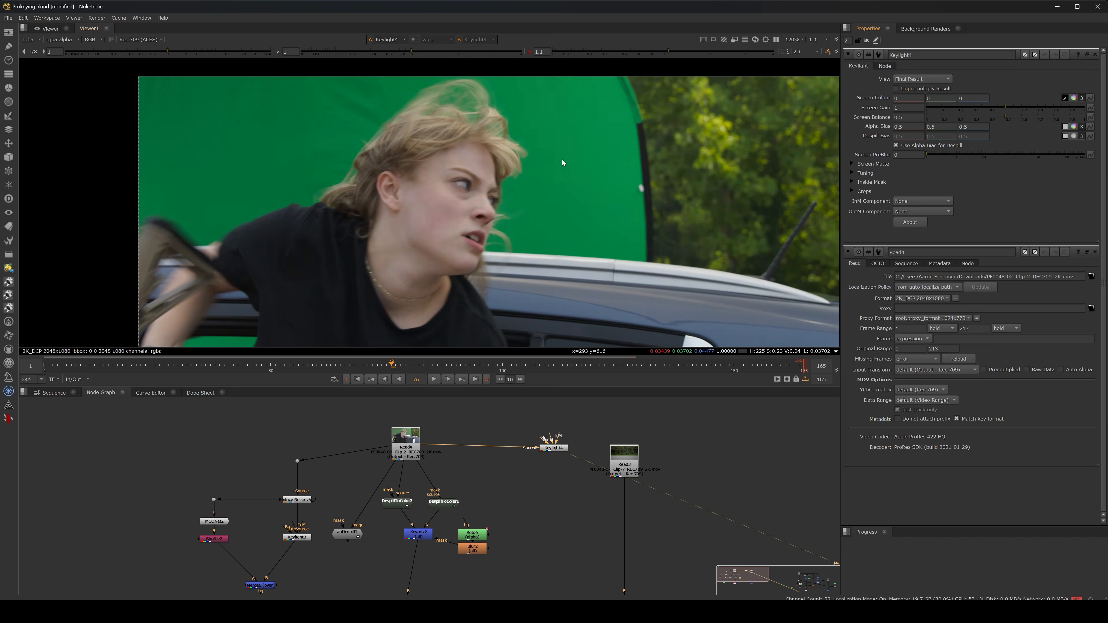
Try sampling the green backdrop as the new Keylight's Screen Colour
{"action": "left_click", "coordinate": [553, 162], "text": "ctrl"}
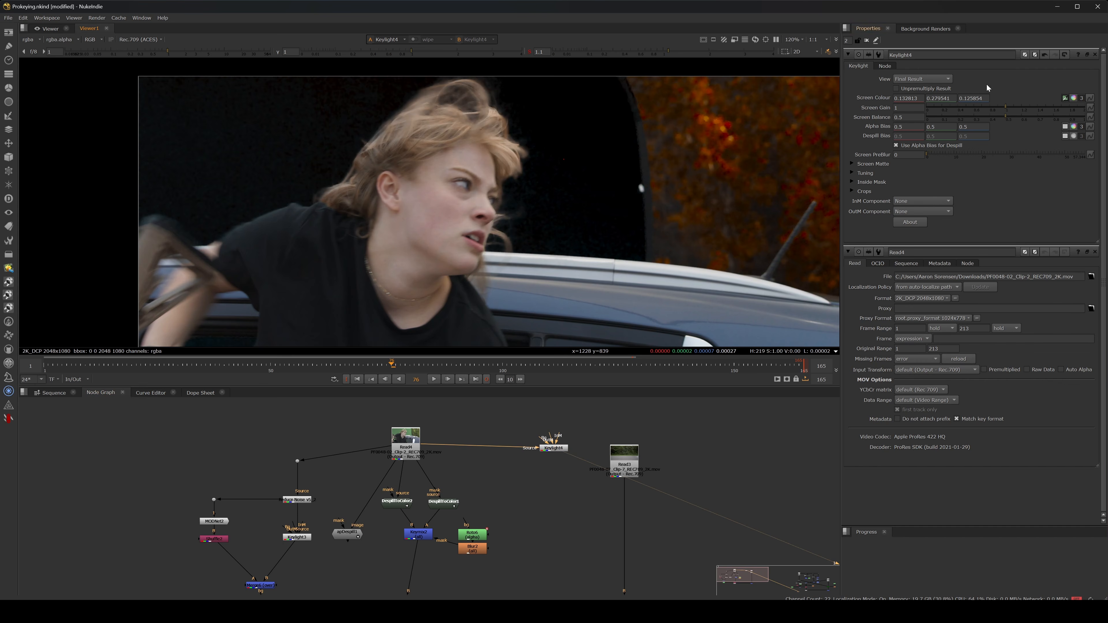
{"action": "left_click", "coordinate": [548, 506]}
{"action": "key", "text": "ctrl+z"}
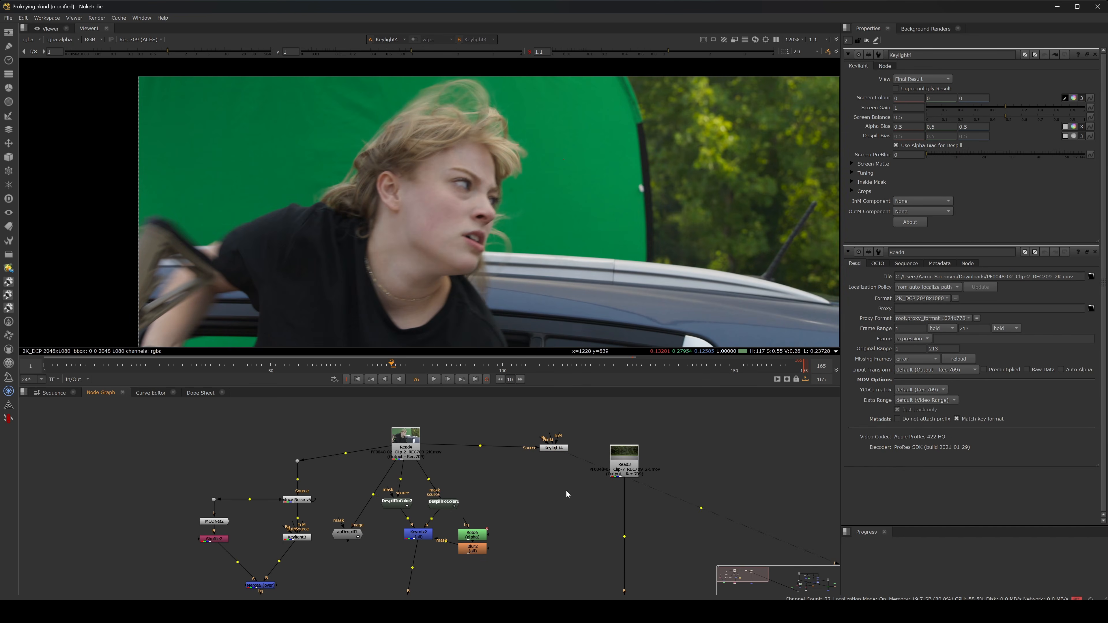
Set the green value of the new Keylight's Screen Colour to 1 and check the whole frame
{"action": "left_click", "coordinate": [941, 97]}
{"action": "type", "text": "1"}
{"action": "key", "text": "Return"}
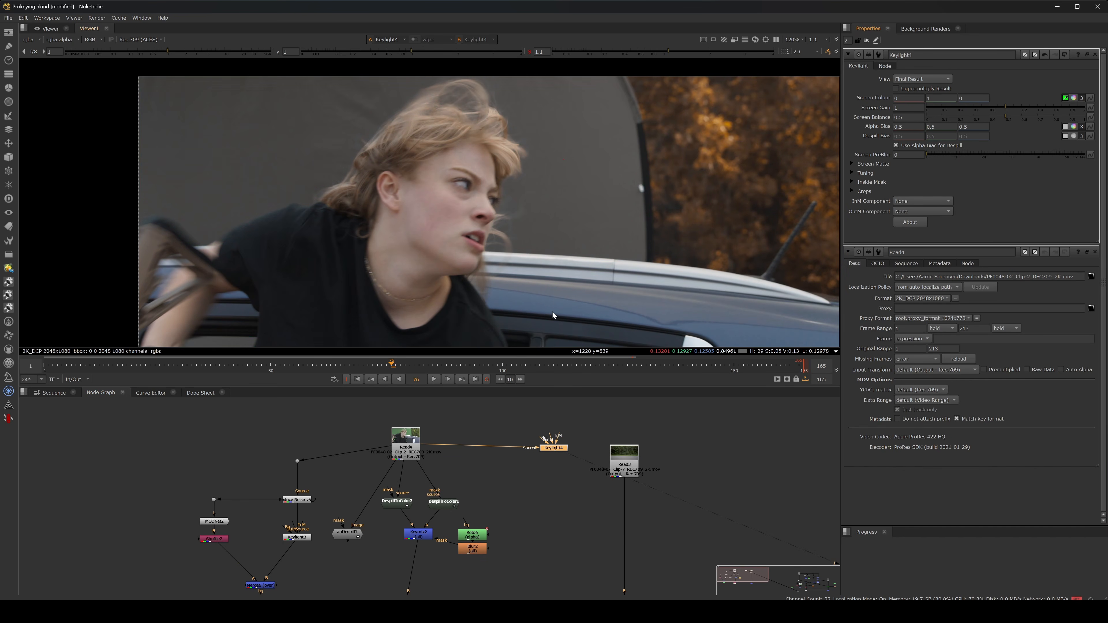
{"action": "middle_click_drag", "start_coordinate": [558, 292], "coordinate": [536, 251]}
{"action": "scroll", "coordinate": [532, 156], "scroll_direction": "down", "scroll_amount": 2}
{"action": "scroll", "coordinate": [532, 159], "scroll_direction": "down", "scroll_amount": 2}
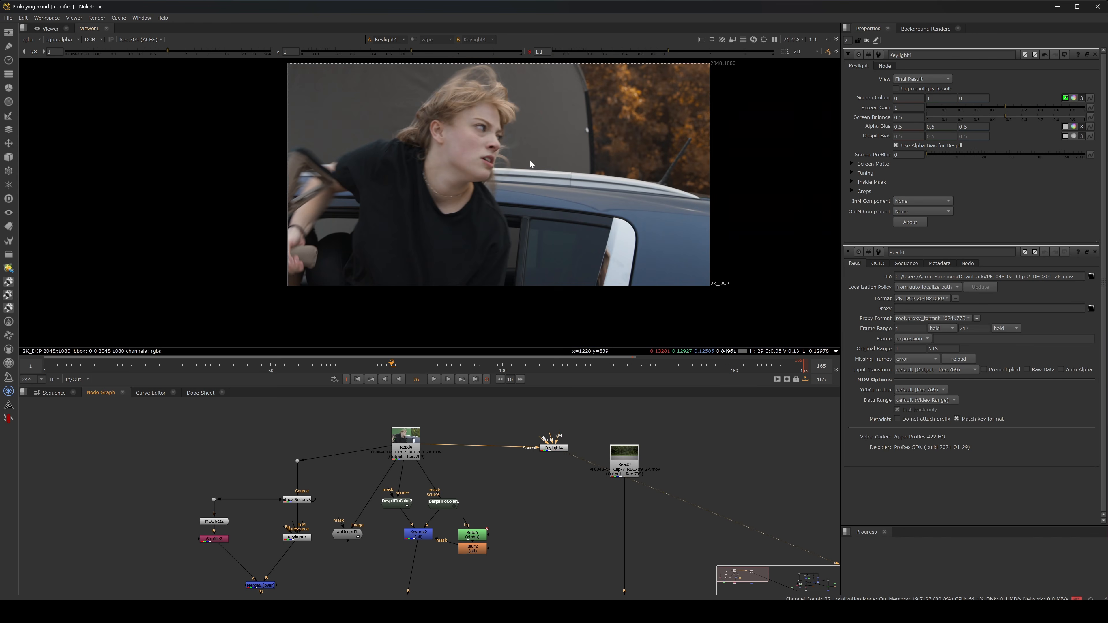
Add a Dot between Read4 and the new Keylight, and move Read3 and its Merge node farther from the branch
{"action": "left_click_drag", "start_coordinate": [556, 453], "coordinate": [559, 492]}
{"action": "left_click_drag", "start_coordinate": [482, 466], "coordinate": [558, 445], "text": "ctrl"}
{"action": "middle_click_drag", "start_coordinate": [653, 478], "coordinate": [600, 460]}
{"action": "scroll", "coordinate": [627, 403], "scroll_direction": "down", "scroll_amount": 4}
{"action": "left_click_drag", "start_coordinate": [584, 447], "coordinate": [657, 444]}
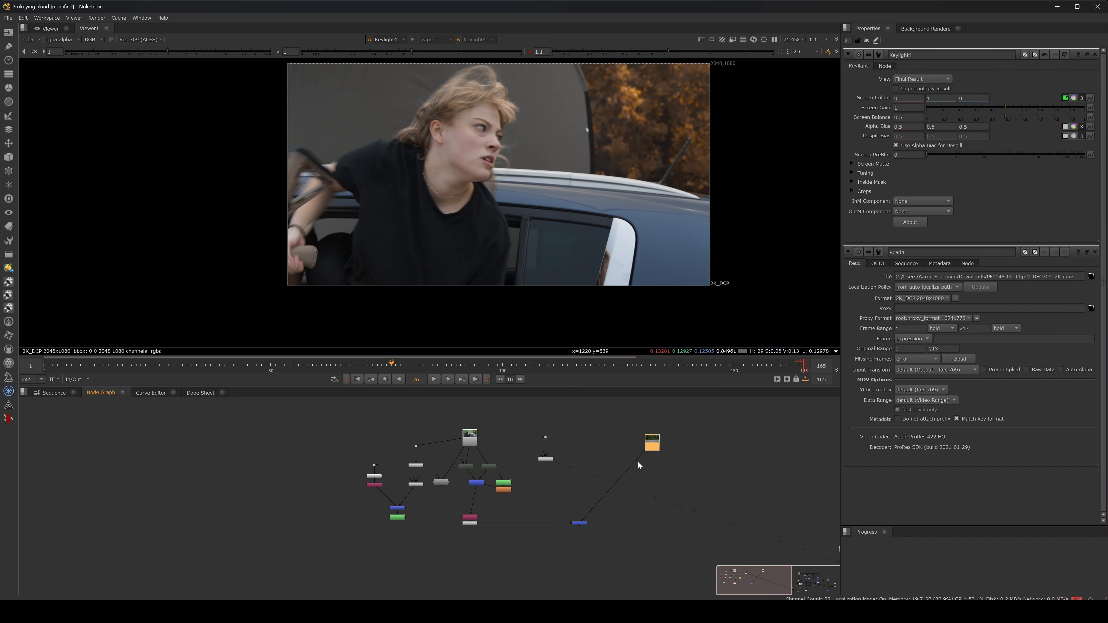
{"action": "left_click_drag", "start_coordinate": [584, 525], "coordinate": [647, 525]}
{"action": "scroll", "coordinate": [560, 451], "scroll_direction": "up", "scroll_amount": 4}
Compare the original plate at the Dot with the new Keylight's output in the viewer
{"action": "left_click", "coordinate": [530, 466]}
{"action": "left_click", "coordinate": [527, 425]}
{"action": "key", "text": "1"}
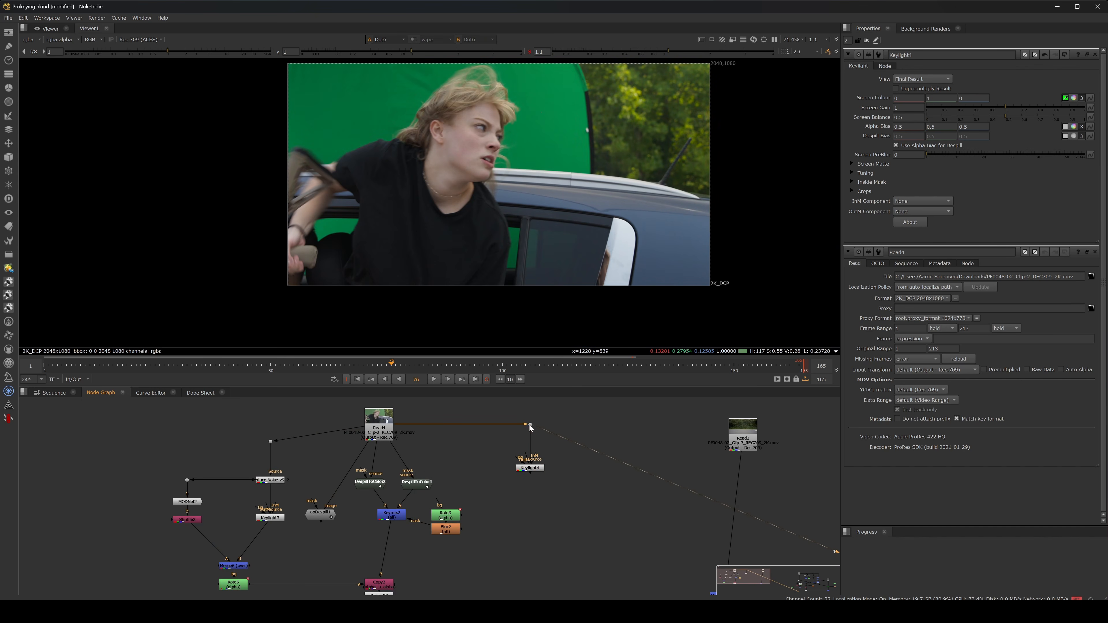
{"action": "left_click", "coordinate": [527, 467]}
{"action": "key", "text": "1"}
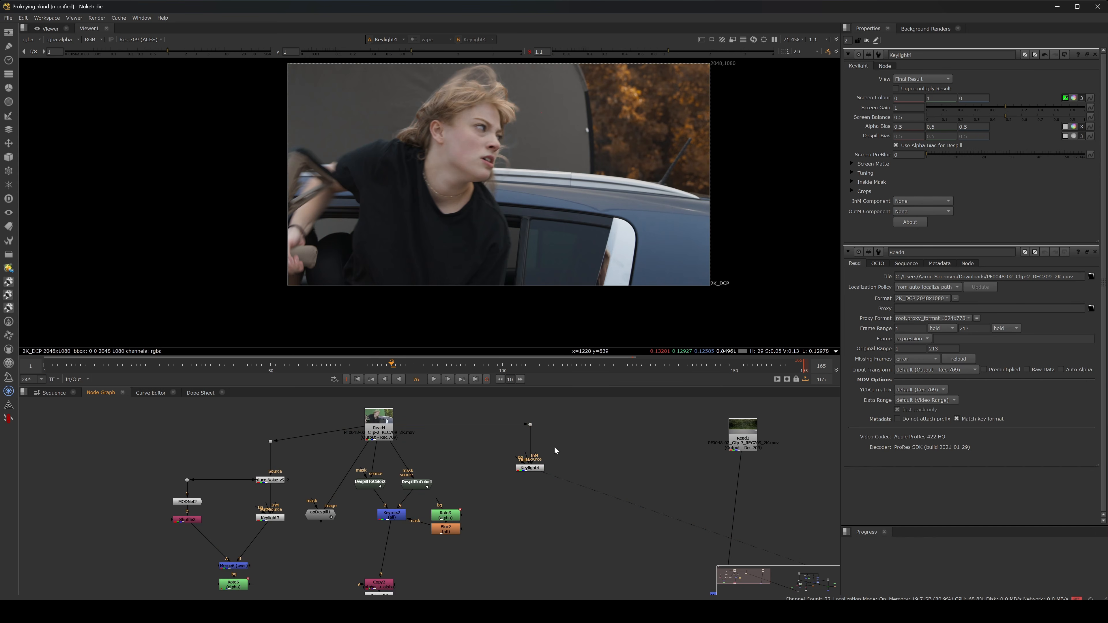
Merge the Keylight output with the original plate through a second Dot, using the from operation
{"action": "left_click", "coordinate": [539, 470]}
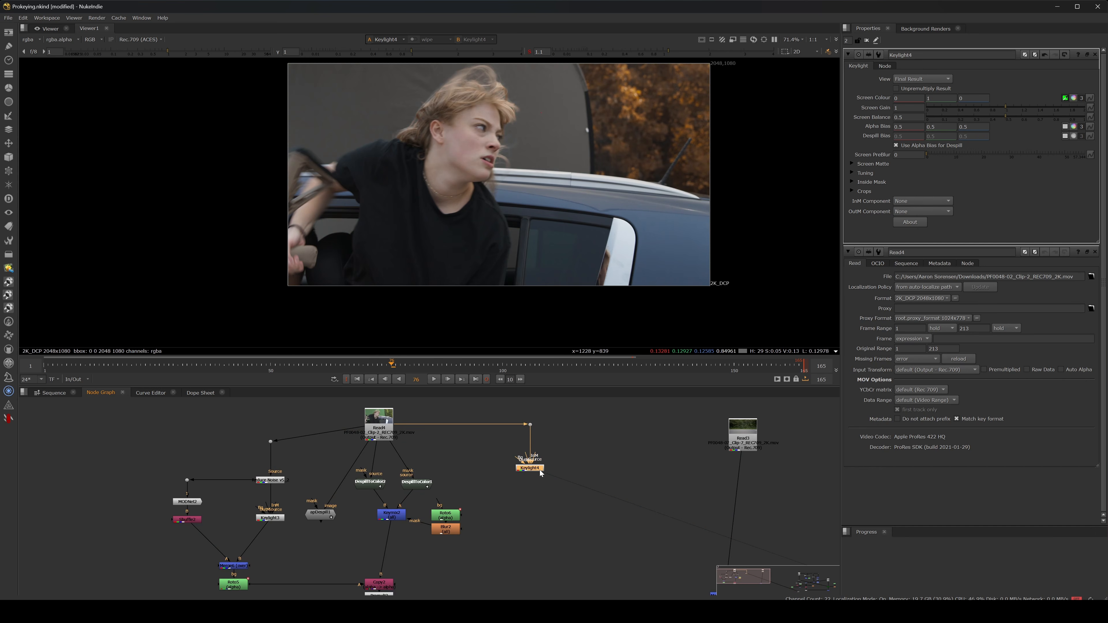
{"action": "key", "text": "m"}
{"action": "left_click", "coordinate": [583, 424]}
{"action": "mouse_move", "coordinate": [582, 415]}
{"action": "left_mouse_down"}
{"action": "mouse_move", "coordinate": [529, 424]}
{"action": "mouse_move", "coordinate": [595, 425]}
{"action": "left_mouse_up"}
{"action": "left_click_drag", "start_coordinate": [592, 470], "coordinate": [600, 470]}
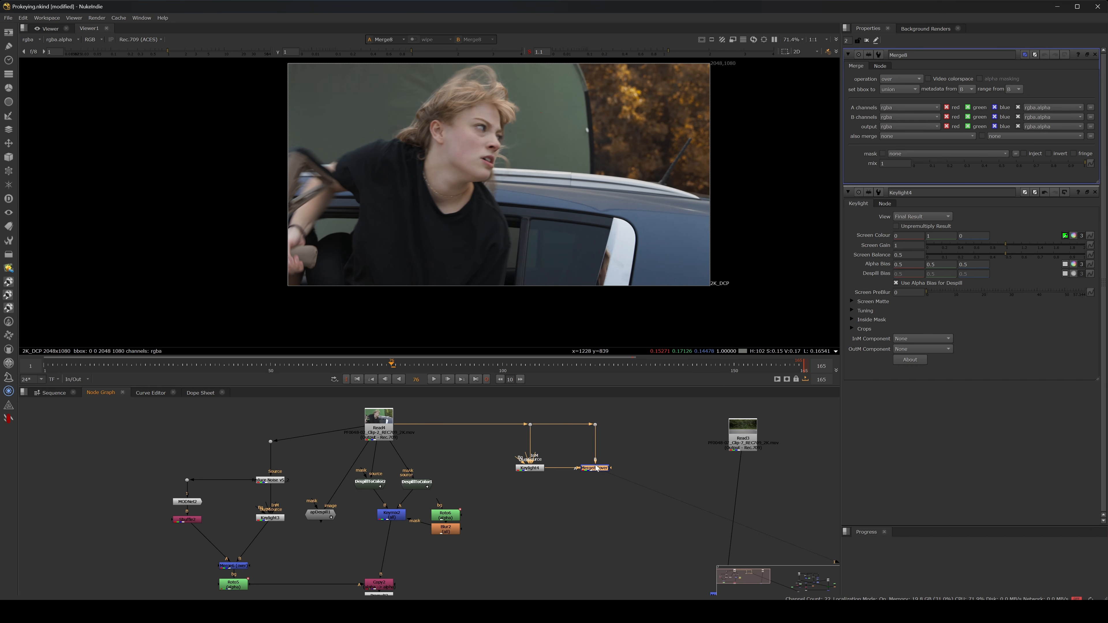
{"action": "left_click", "coordinate": [902, 80]}
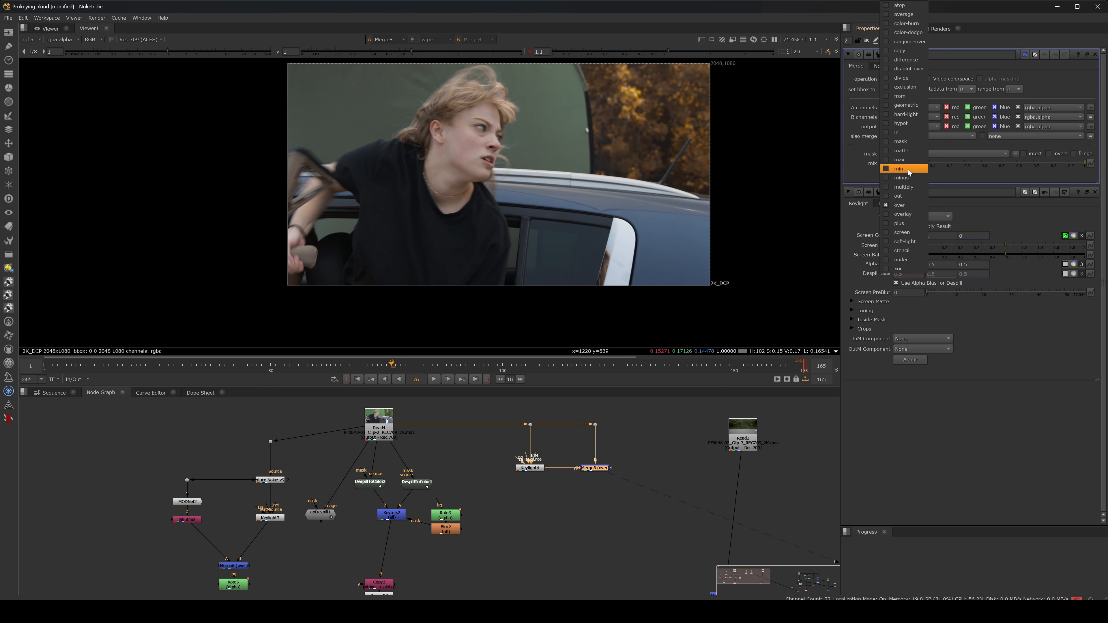
{"action": "left_click", "coordinate": [900, 97]}
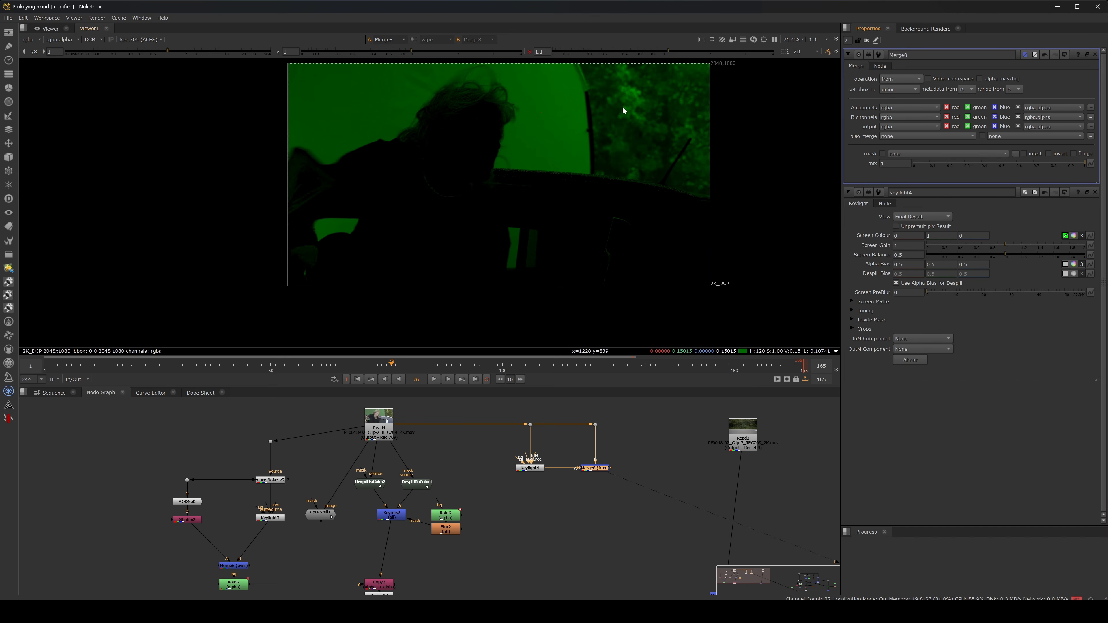
Add a Saturation node with saturation 0 after the from Merge and place it below that node
{"action": "left_click", "coordinate": [606, 504]}
{"action": "left_click", "coordinate": [594, 471]}
{"action": "key", "text": "Tab"}
{"action": "type", "text": "sat"}
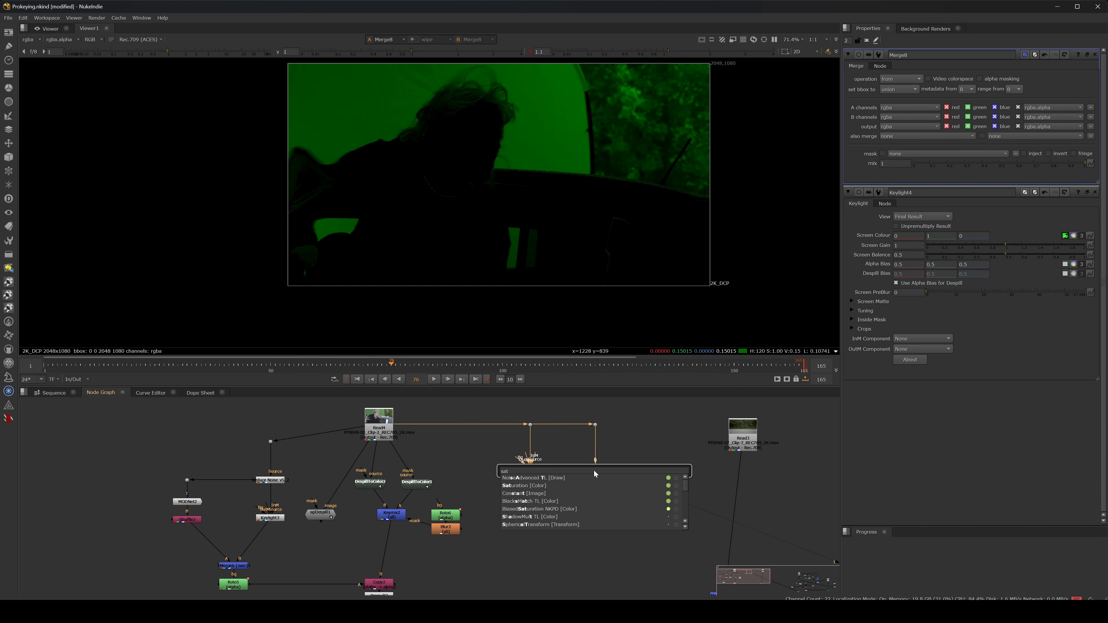
{"action": "key", "text": "Down"}
{"action": "key", "text": "Down"}
{"action": "key", "text": "Return"}
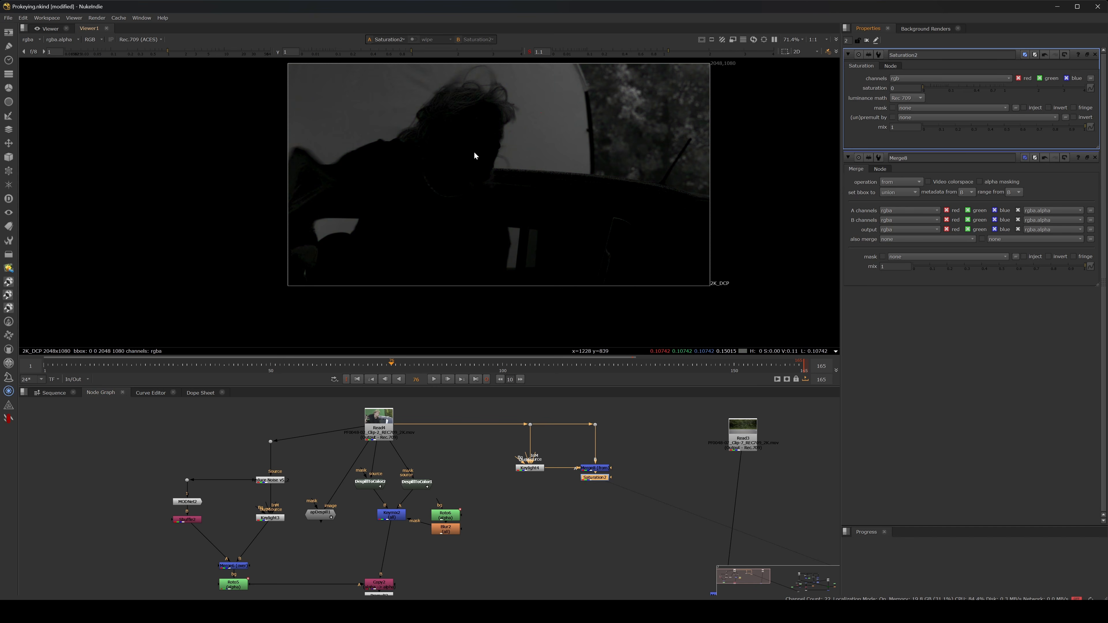
{"action": "left_click_drag", "start_coordinate": [594, 477], "coordinate": [595, 496]}
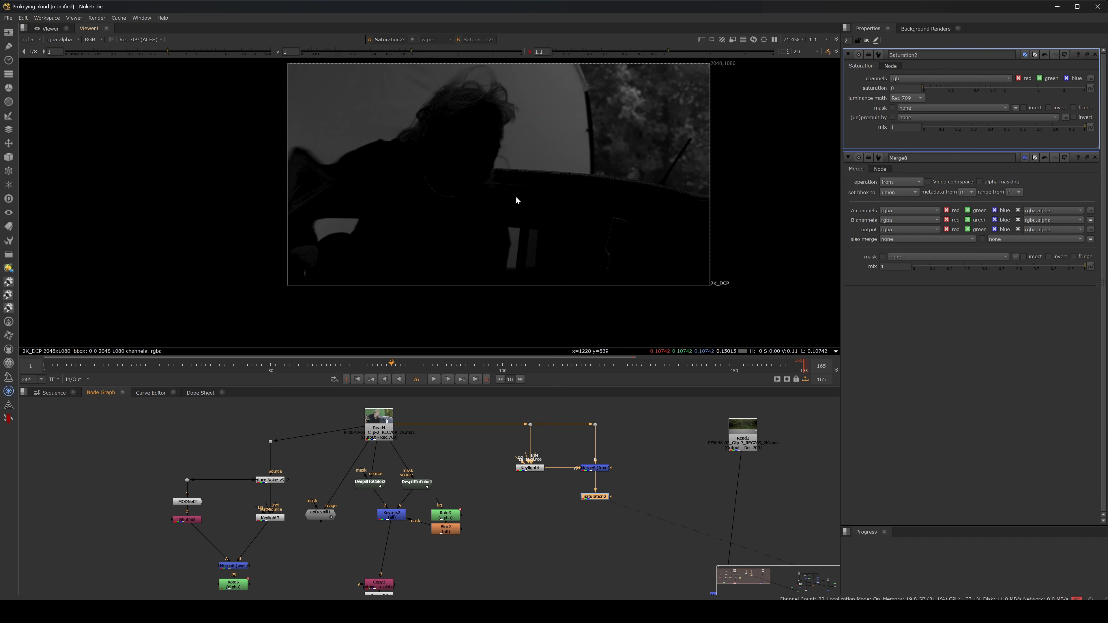
{"action": "left_click", "coordinate": [628, 463]}
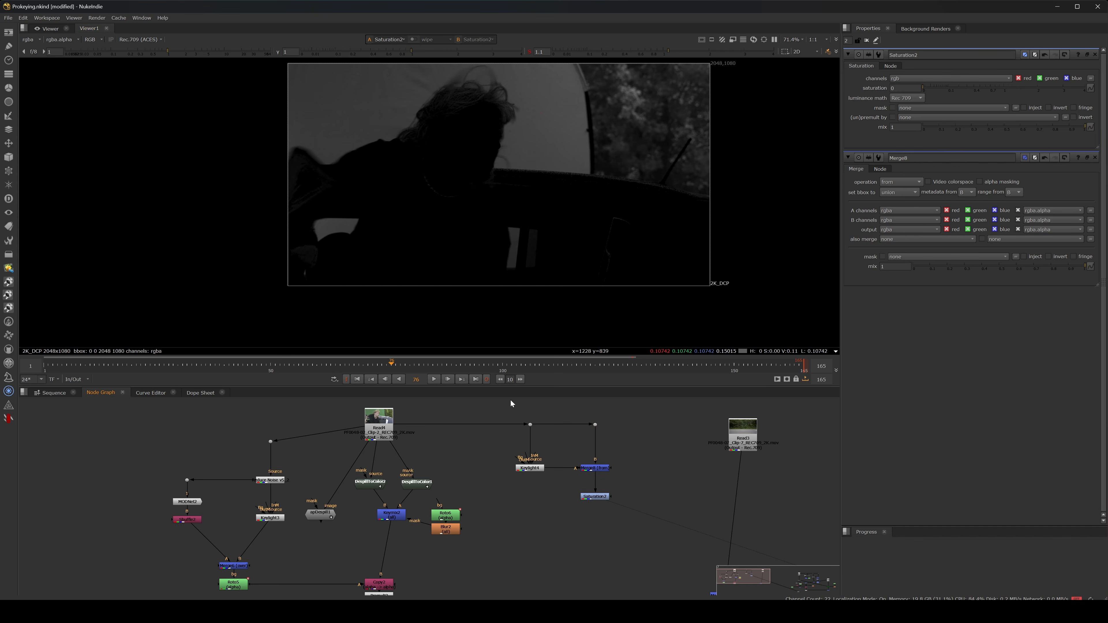
Merge the desaturated spill with the Read3 background plate, using the multiply operation
{"action": "left_click", "coordinate": [593, 497]}
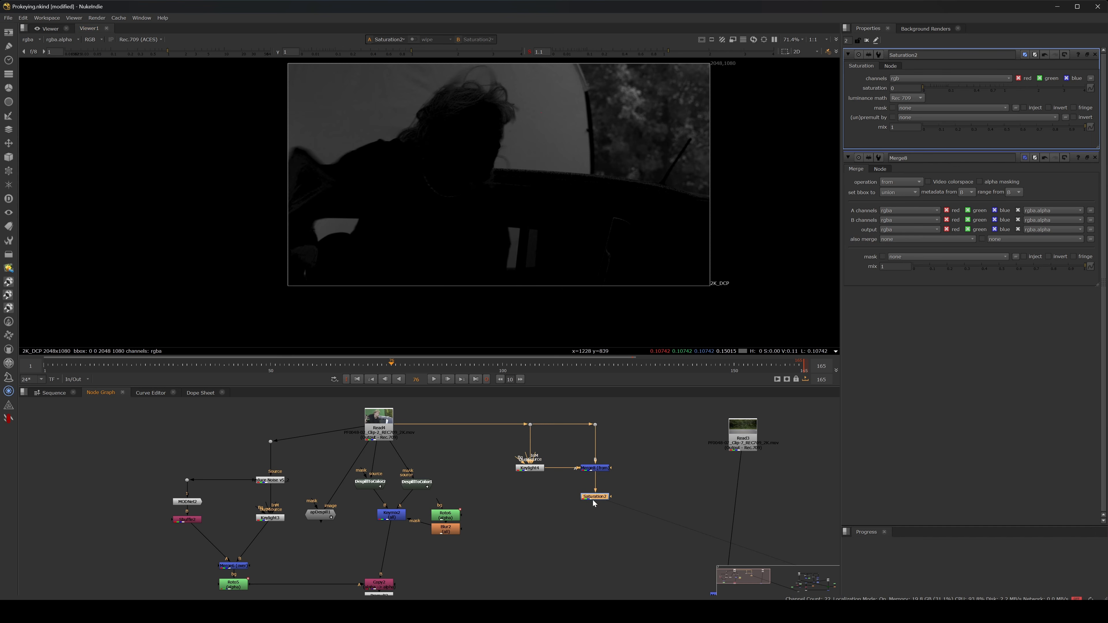
{"action": "key", "text": "m"}
{"action": "left_click_drag", "start_coordinate": [636, 498], "coordinate": [668, 499]}
{"action": "left_click_drag", "start_coordinate": [722, 451], "coordinate": [709, 445]}
{"action": "left_click_drag", "start_coordinate": [678, 484], "coordinate": [726, 435]}
{"action": "left_click", "coordinate": [668, 496]}
{"action": "left_click", "coordinate": [901, 78]}
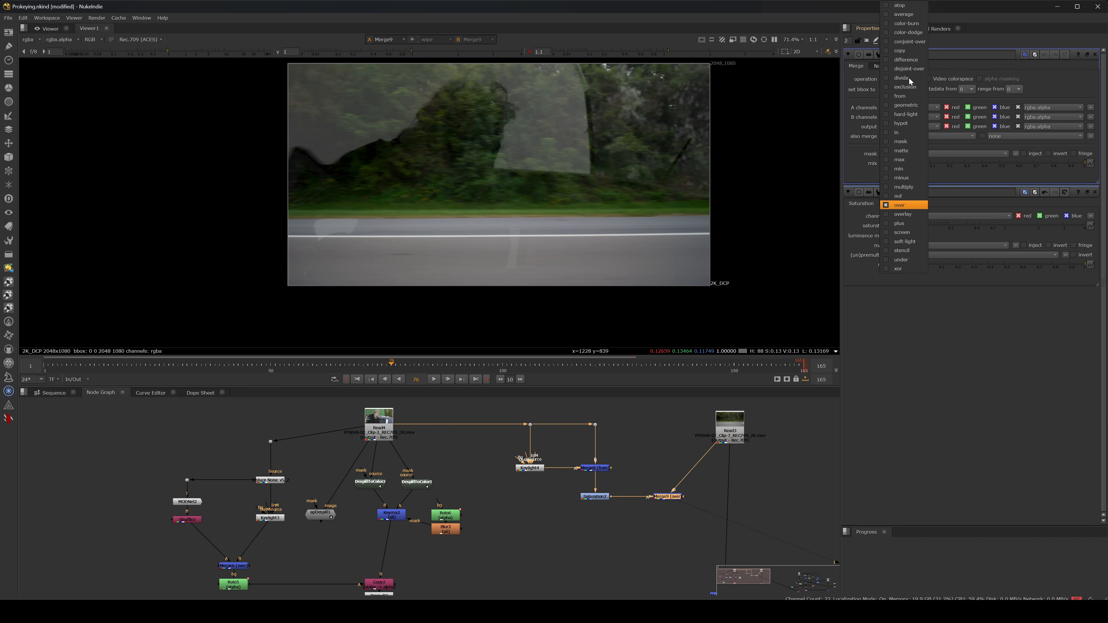
{"action": "left_click", "coordinate": [903, 187]}
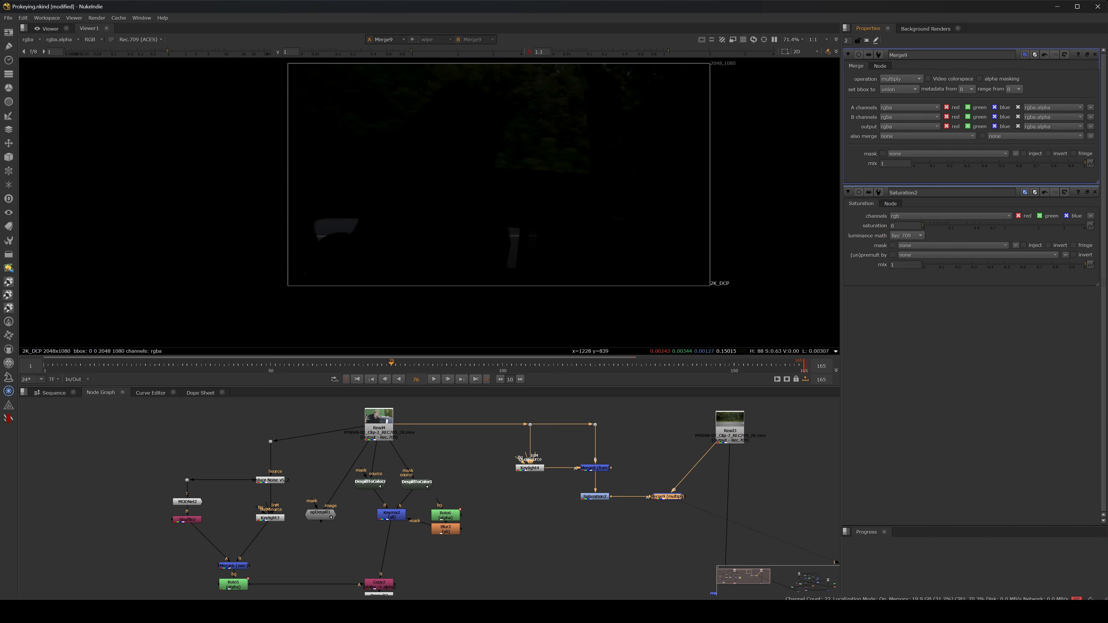
Examine the multiply Merge with viewer gamma 2.8 and gain 2.55, reset the viewer adjustments, and align the Merge below Saturation
{"action": "left_click_drag", "start_coordinate": [405, 52], "coordinate": [485, 53]}
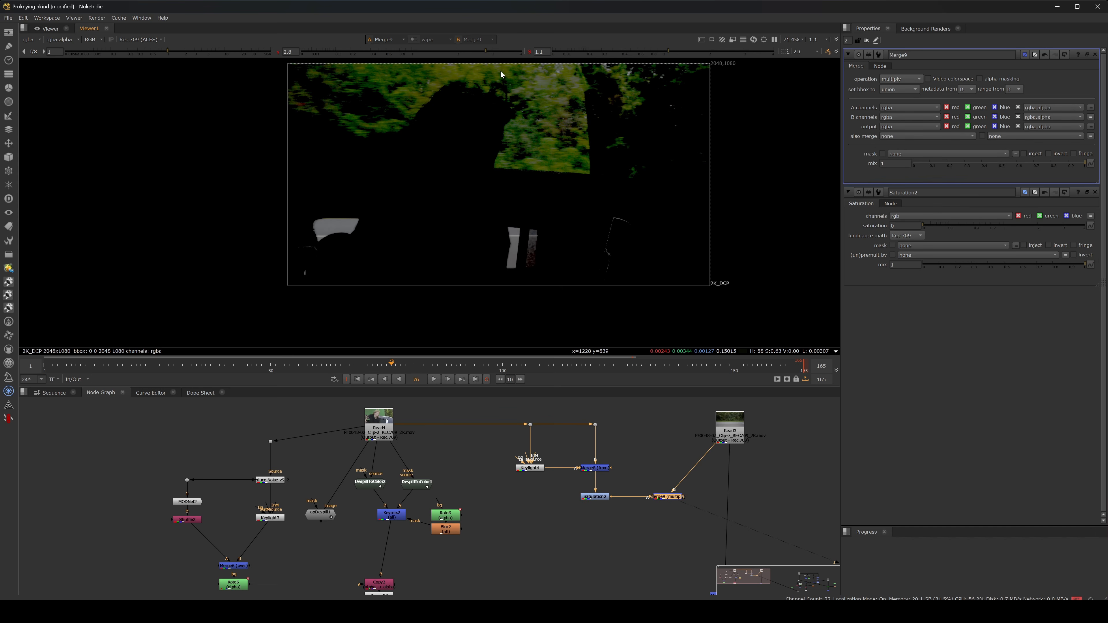
{"action": "left_click_drag", "start_coordinate": [168, 51], "coordinate": [191, 52]}
{"action": "left_click_drag", "start_coordinate": [669, 497], "coordinate": [606, 531]}
{"action": "left_click", "coordinate": [278, 52]}
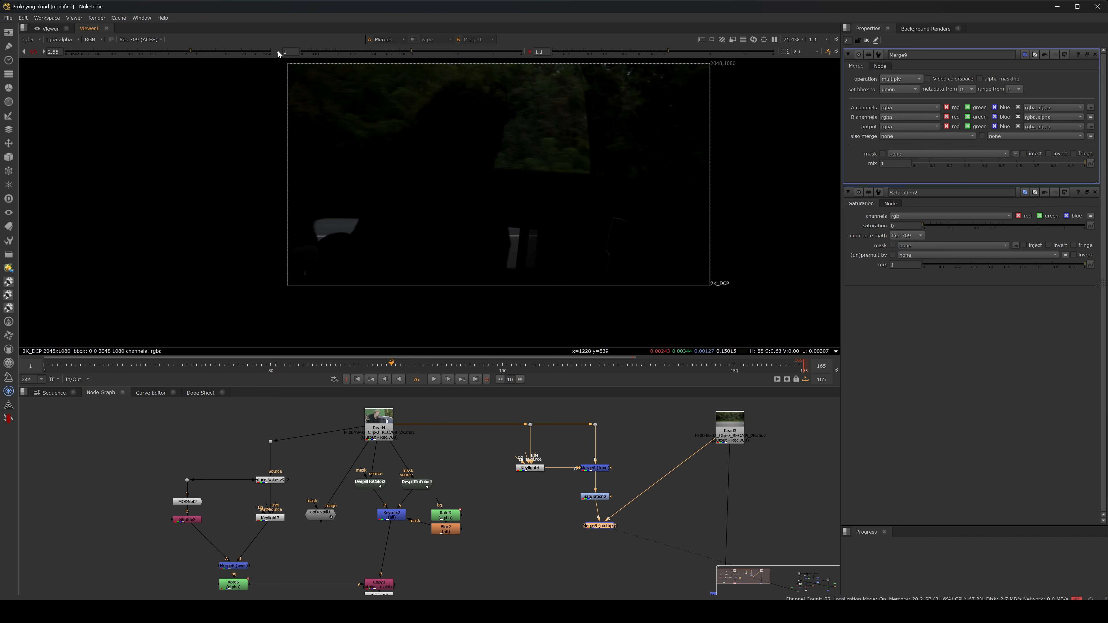
{"action": "left_click", "coordinate": [33, 51]}
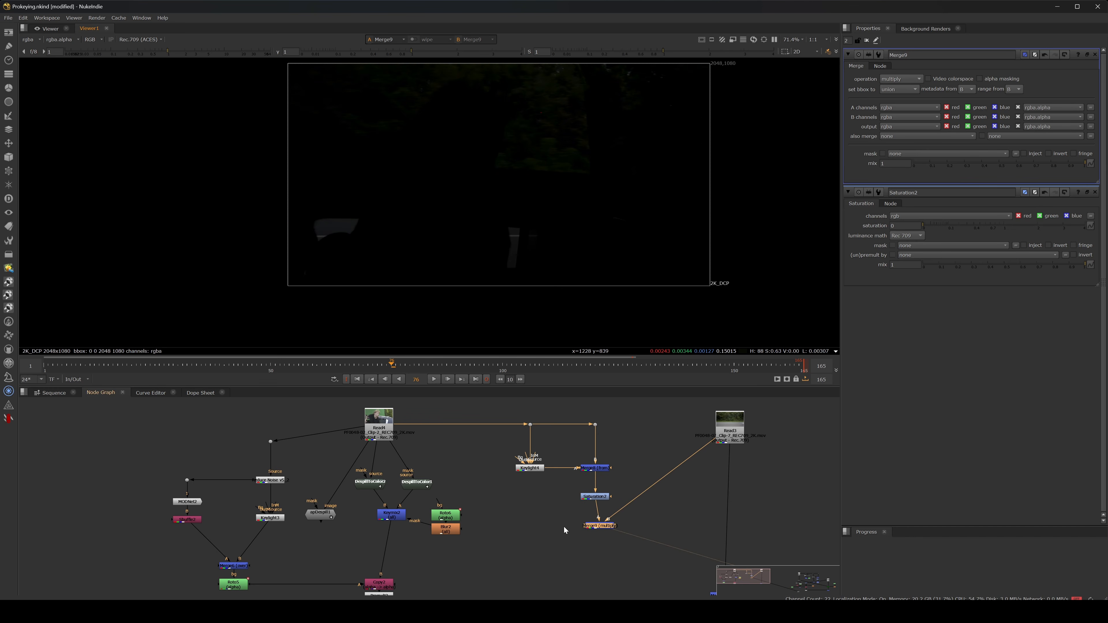
{"action": "left_click_drag", "start_coordinate": [608, 529], "coordinate": [602, 530]}
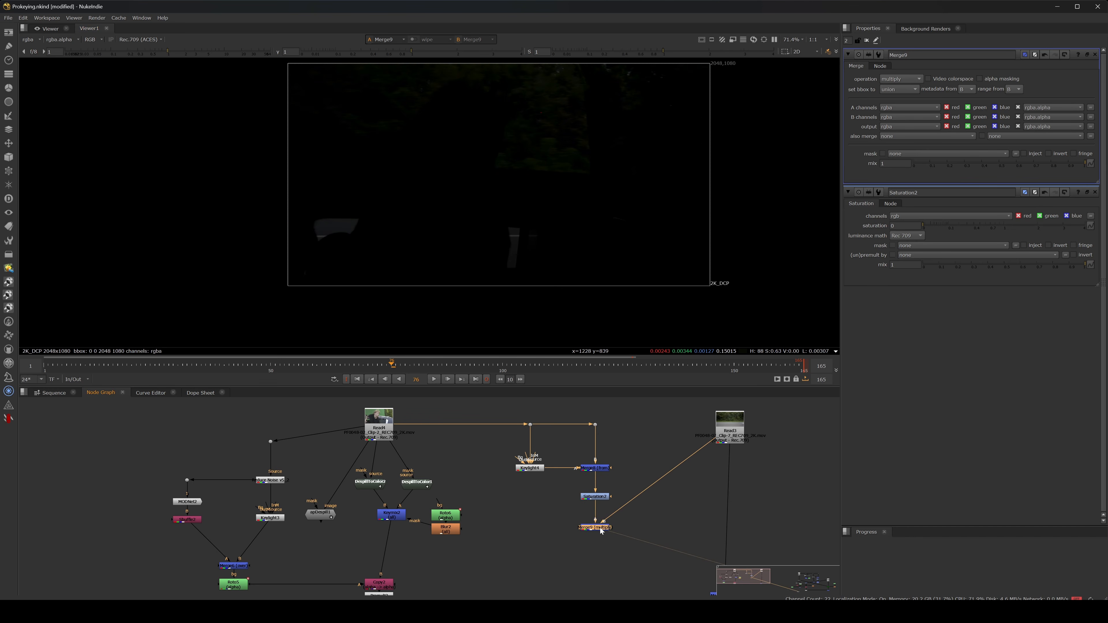
Merge the multiply result over the Keylight output with a new Merge node below the Keylight, and inspect the combined image
{"action": "left_click", "coordinate": [537, 469]}
{"action": "key", "text": "1"}
{"action": "left_click", "coordinate": [602, 529]}
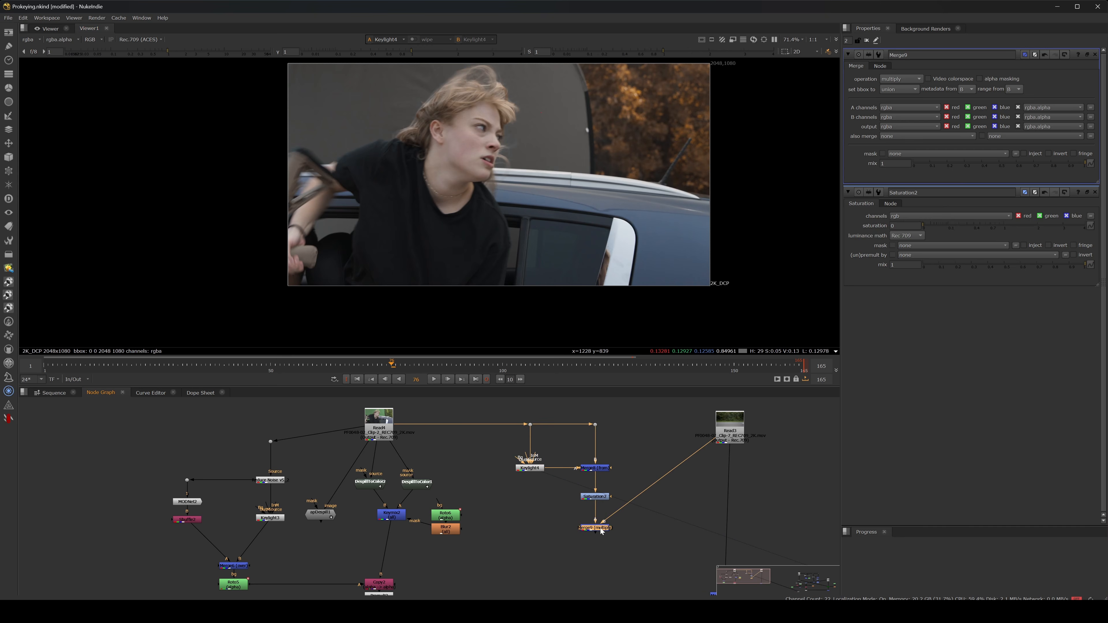
{"action": "key", "text": "m"}
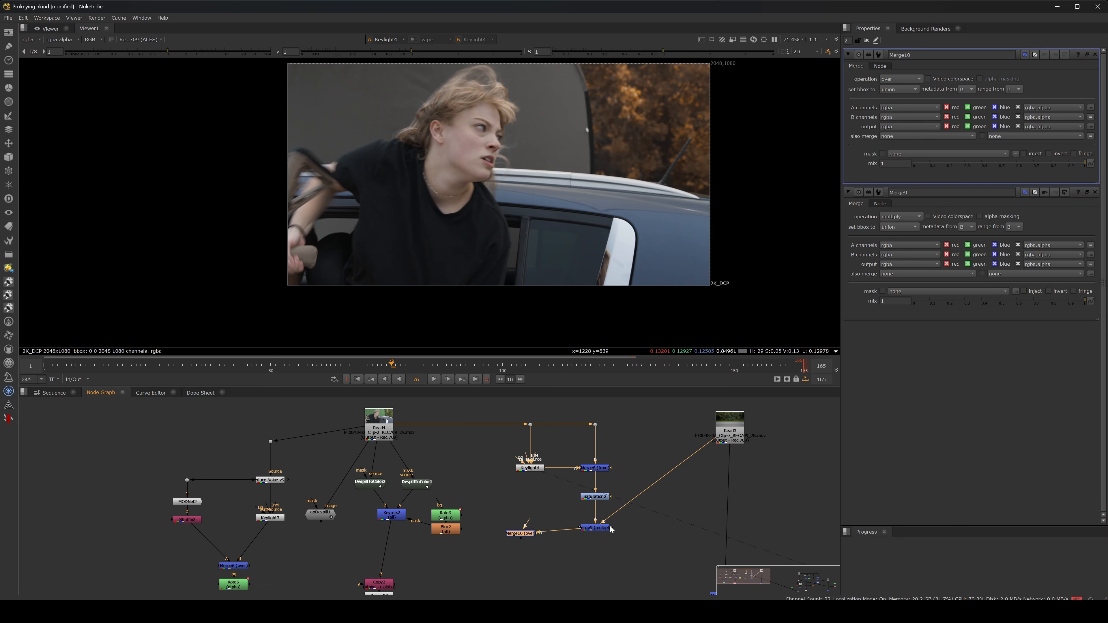
{"action": "left_click", "coordinate": [609, 528]}
{"action": "key", "text": "1"}
{"action": "left_click_drag", "start_coordinate": [523, 520], "coordinate": [530, 472]}
{"action": "left_click_drag", "start_coordinate": [523, 533], "coordinate": [532, 527]}
{"action": "key", "text": "1"}
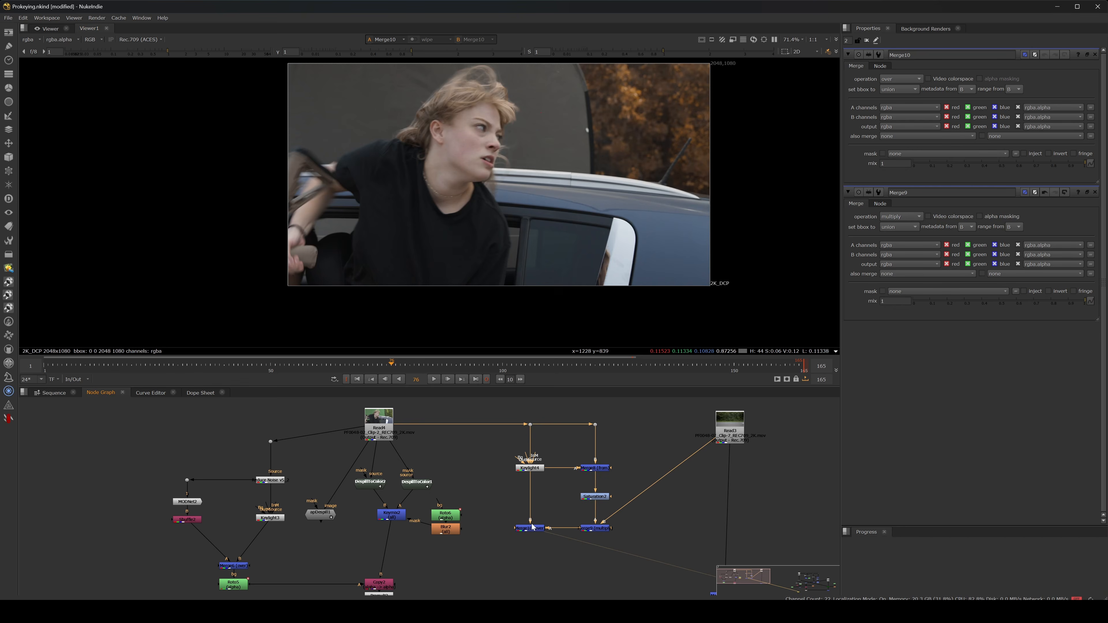
{"action": "scroll", "coordinate": [549, 150], "scroll_direction": "up", "scroll_amount": 4}
{"action": "scroll", "coordinate": [531, 142], "scroll_direction": "down", "scroll_amount": 2}
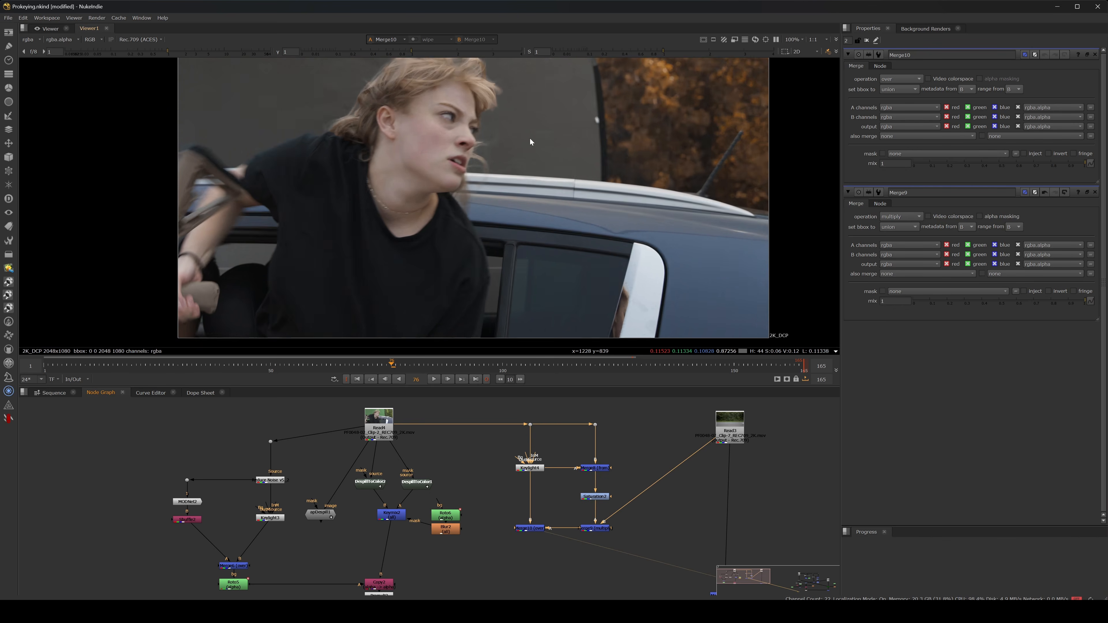
{"action": "scroll", "coordinate": [528, 148], "scroll_direction": "down", "scroll_amount": 1}
Add a Grade node after the multiply Merge and set its gain to 4
{"action": "left_click_drag", "start_coordinate": [597, 499], "coordinate": [598, 495]}
{"action": "left_click", "coordinate": [594, 527]}
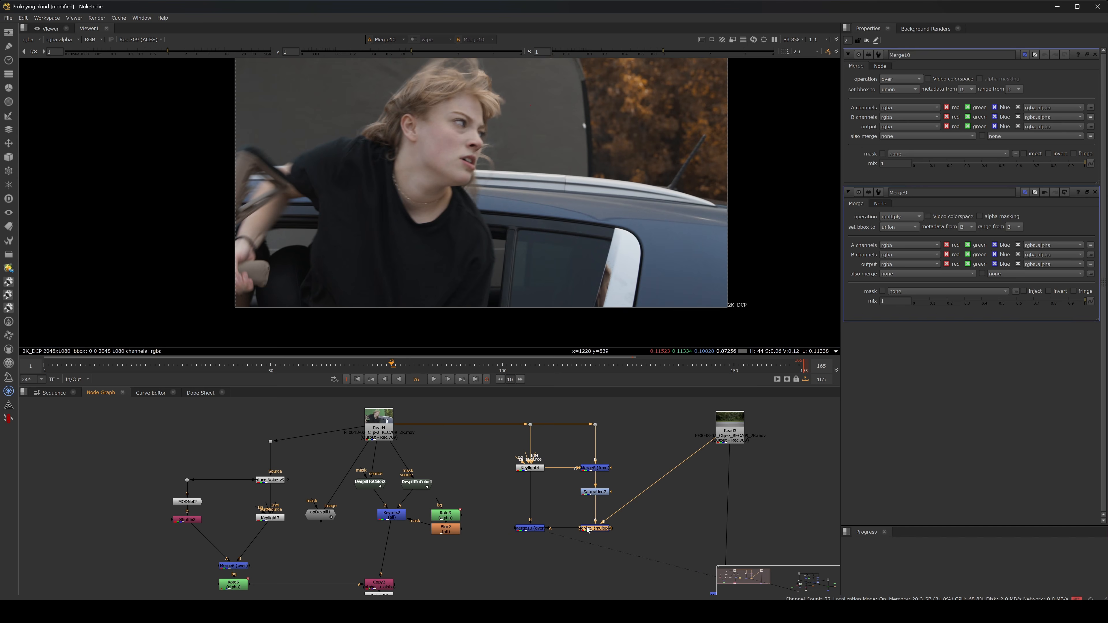
{"action": "key", "text": "g"}
{"action": "scroll", "coordinate": [1001, 118], "scroll_direction": "up", "scroll_amount": 3}
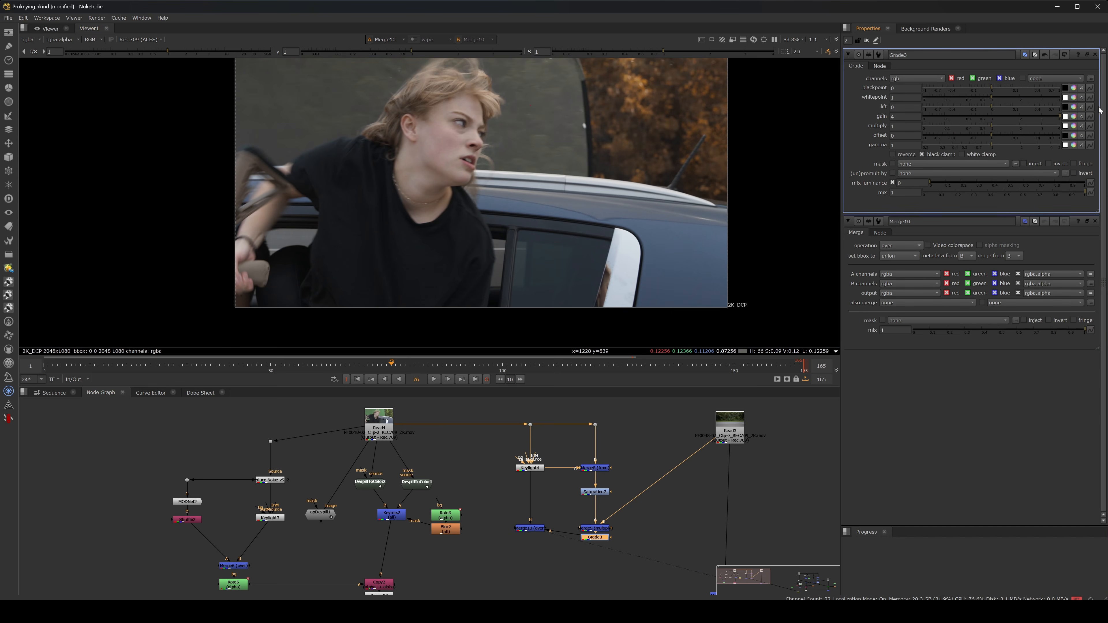
Set the Grade node's gamma to about 1.34 and check the background texture around the hair and backdrop
{"action": "scroll", "coordinate": [564, 250], "scroll_direction": "up", "scroll_amount": 3}
{"action": "left_click_drag", "start_coordinate": [991, 144], "coordinate": [1003, 145]}
{"action": "key", "text": "f"}
{"action": "scroll", "coordinate": [307, 178], "scroll_direction": "up", "scroll_amount": 2}
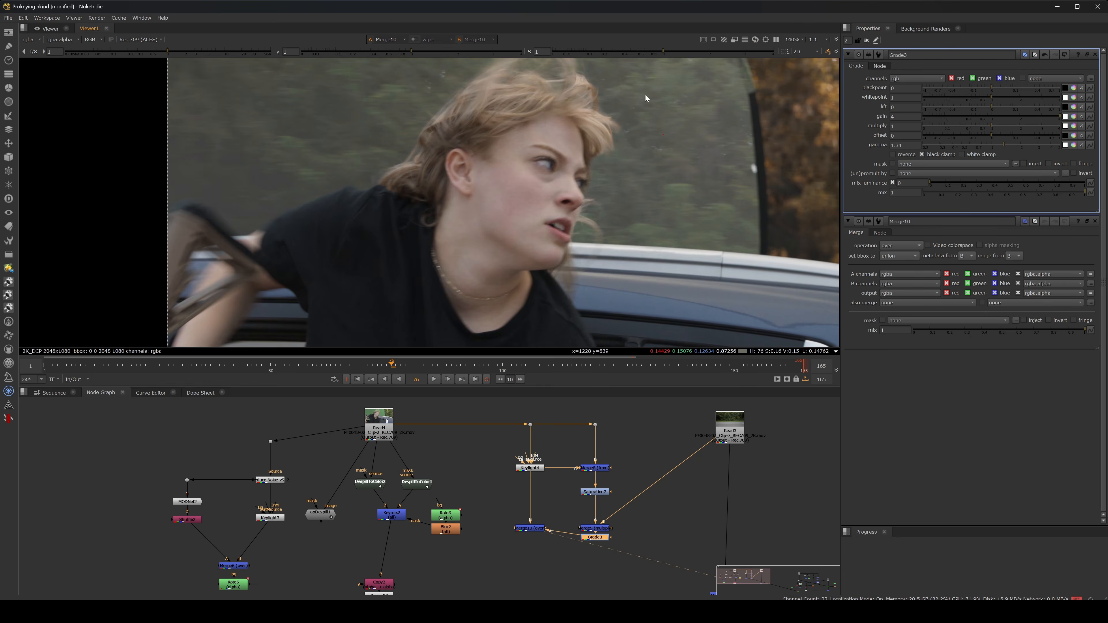
{"action": "scroll", "coordinate": [659, 152], "scroll_direction": "up", "scroll_amount": 2}
{"action": "scroll", "coordinate": [653, 171], "scroll_direction": "down", "scroll_amount": 3}
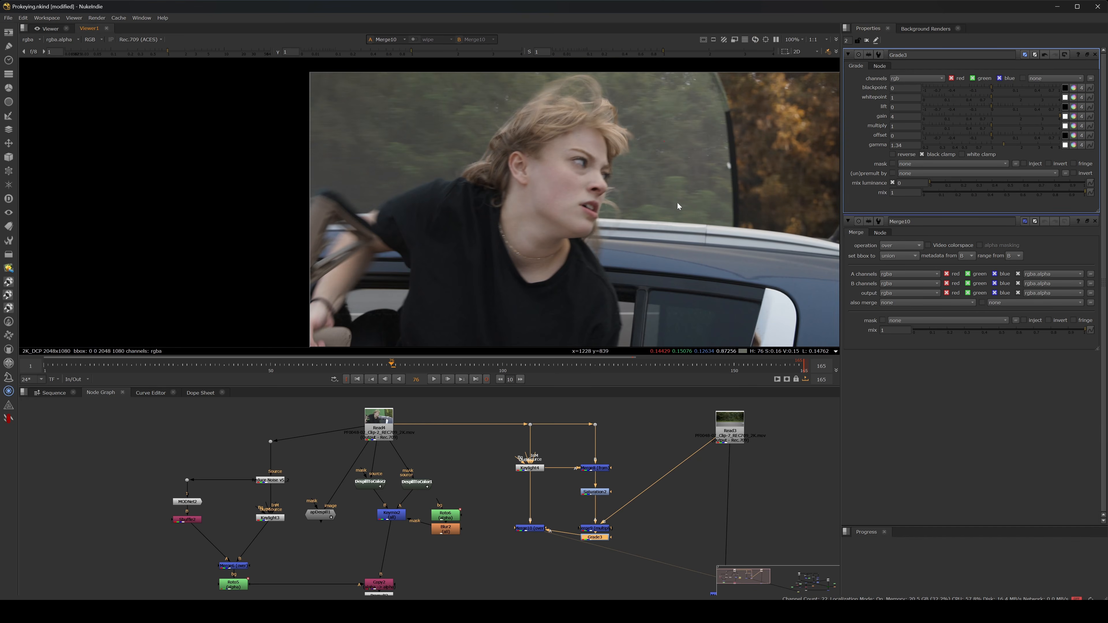
Compare the masked Keymix despill output with the Merge over Keylight in the viewer
{"action": "scroll", "coordinate": [677, 203], "scroll_direction": "down", "scroll_amount": 3}
{"action": "left_click", "coordinate": [393, 517]}
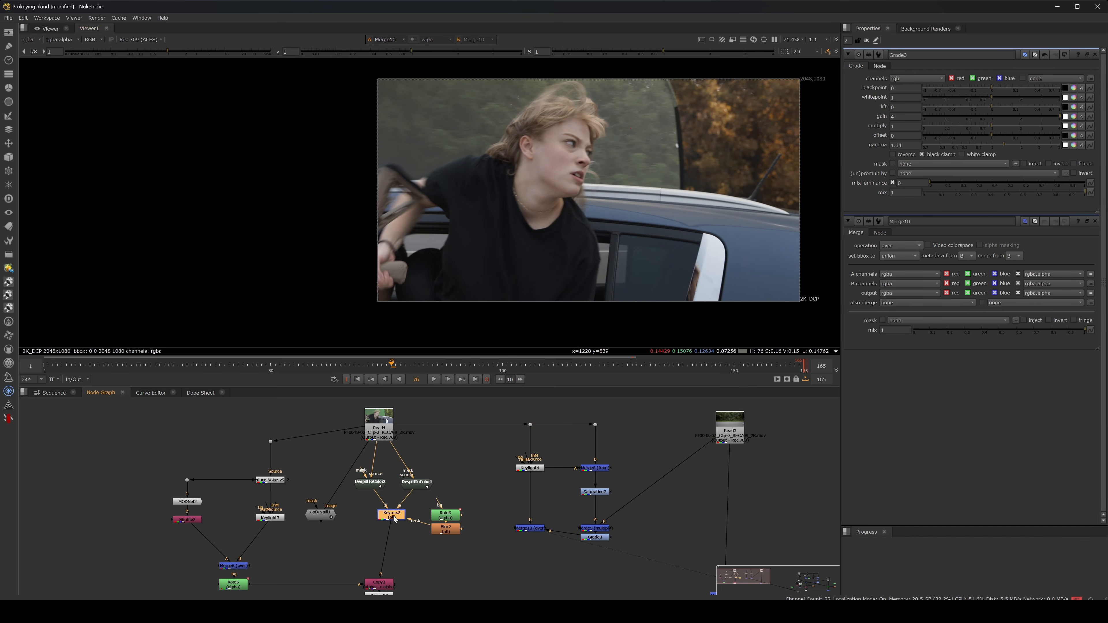
{"action": "key", "text": "1"}
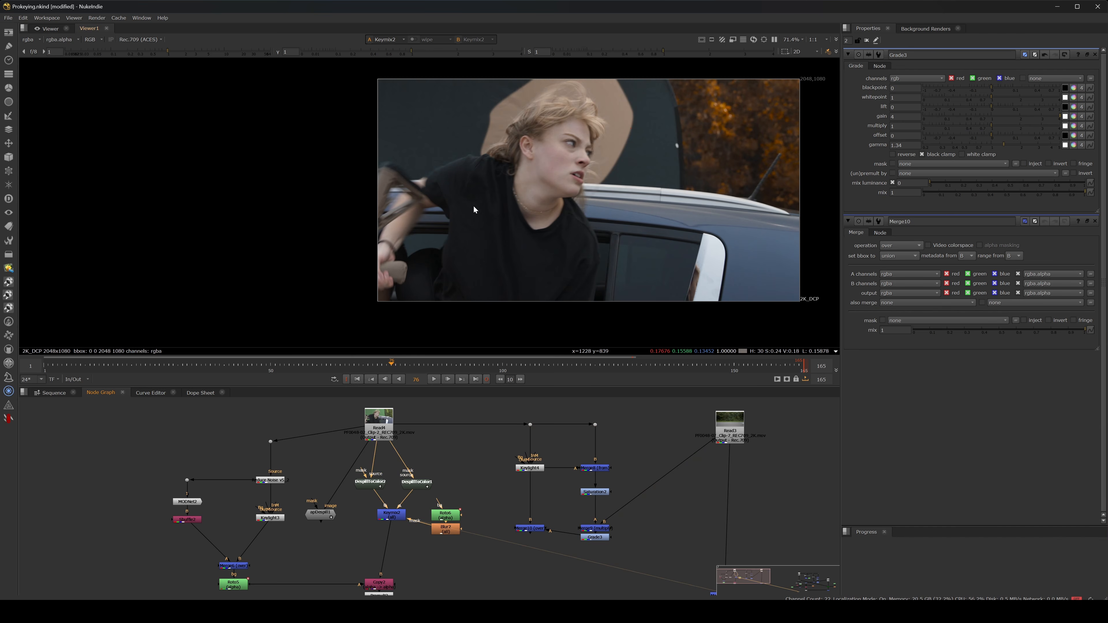
{"action": "left_click", "coordinate": [543, 529]}
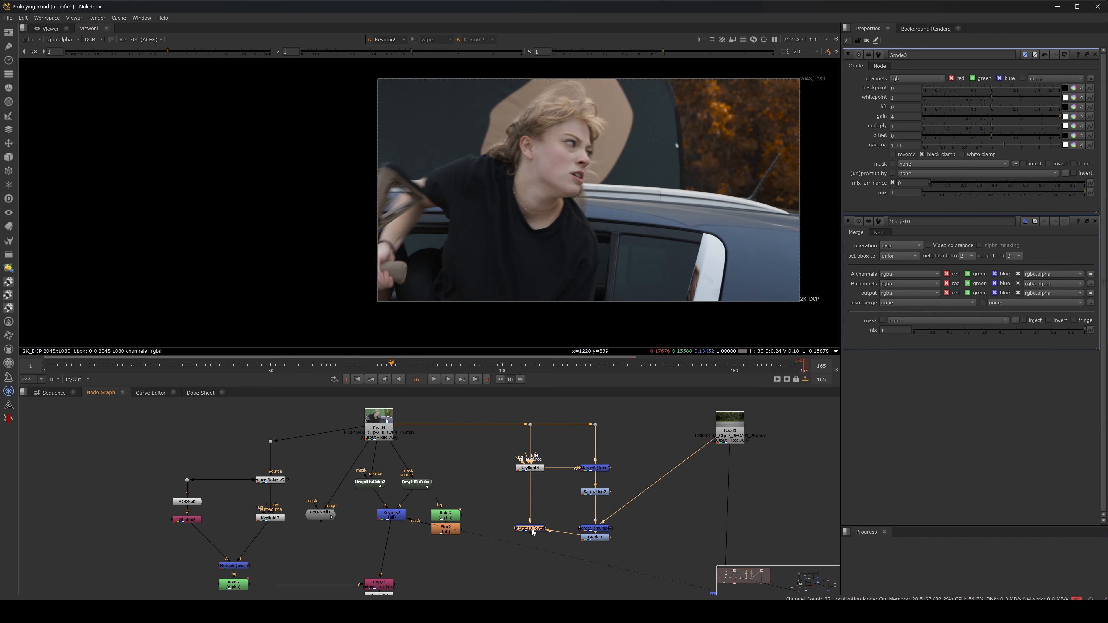
{"action": "left_click_drag", "start_coordinate": [533, 530], "coordinate": [531, 537]}
{"action": "key", "text": "1"}
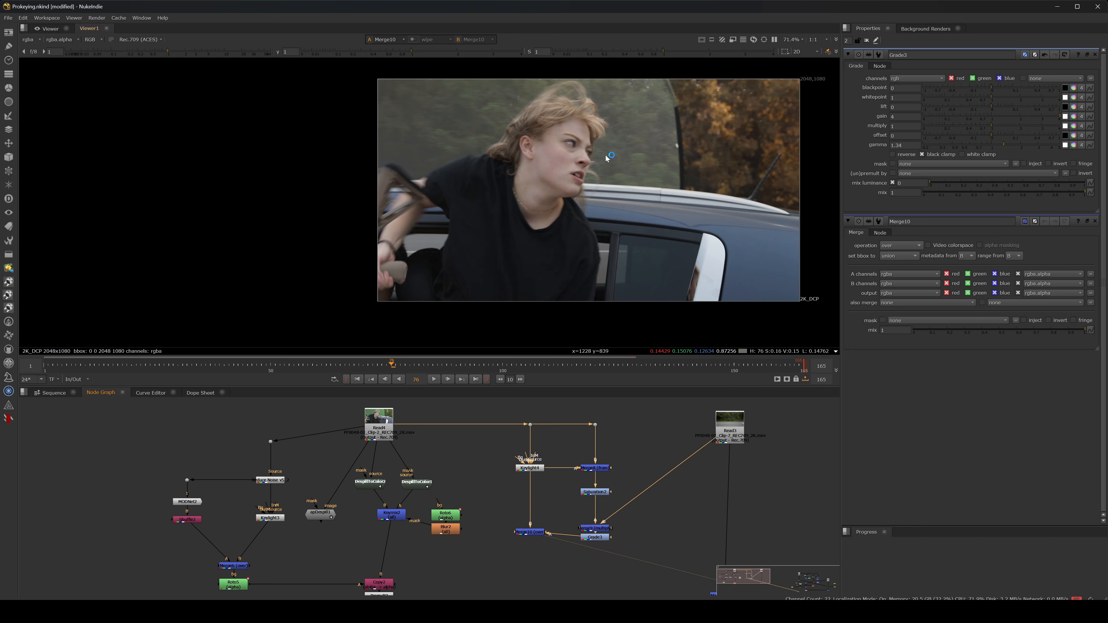
{"action": "scroll", "coordinate": [524, 99], "scroll_direction": "up", "scroll_amount": 3}
Set the Grade node's gamma to about 1.32 and its multiply to about 1.98
{"action": "left_click", "coordinate": [600, 537]}
{"action": "mouse_move", "coordinate": [1005, 146]}
{"action": "left_mouse_down"}
{"action": "mouse_move", "coordinate": [987, 148]}
{"action": "mouse_move", "coordinate": [1003, 145]}
{"action": "left_mouse_up"}
{"action": "left_click", "coordinate": [1019, 127]}
{"action": "scroll", "coordinate": [675, 226], "scroll_direction": "down", "scroll_amount": 2}
{"action": "scroll", "coordinate": [675, 228], "scroll_direction": "up", "scroll_amount": 1}
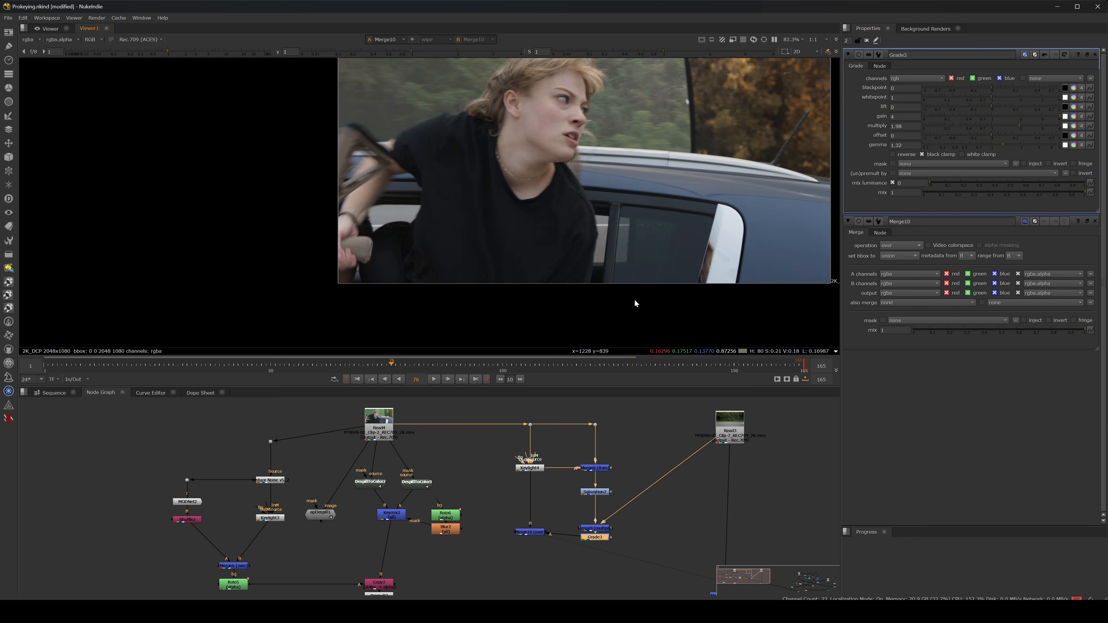
{"action": "scroll", "coordinate": [617, 234], "scroll_direction": "up", "scroll_amount": 2}
Compare the Keymix output with the graded Merge over Keylight, examining the shirt and car windows up close
{"action": "left_click", "coordinate": [391, 515]}
{"action": "key", "text": "1"}
{"action": "scroll", "coordinate": [630, 241], "scroll_direction": "down", "scroll_amount": 1}
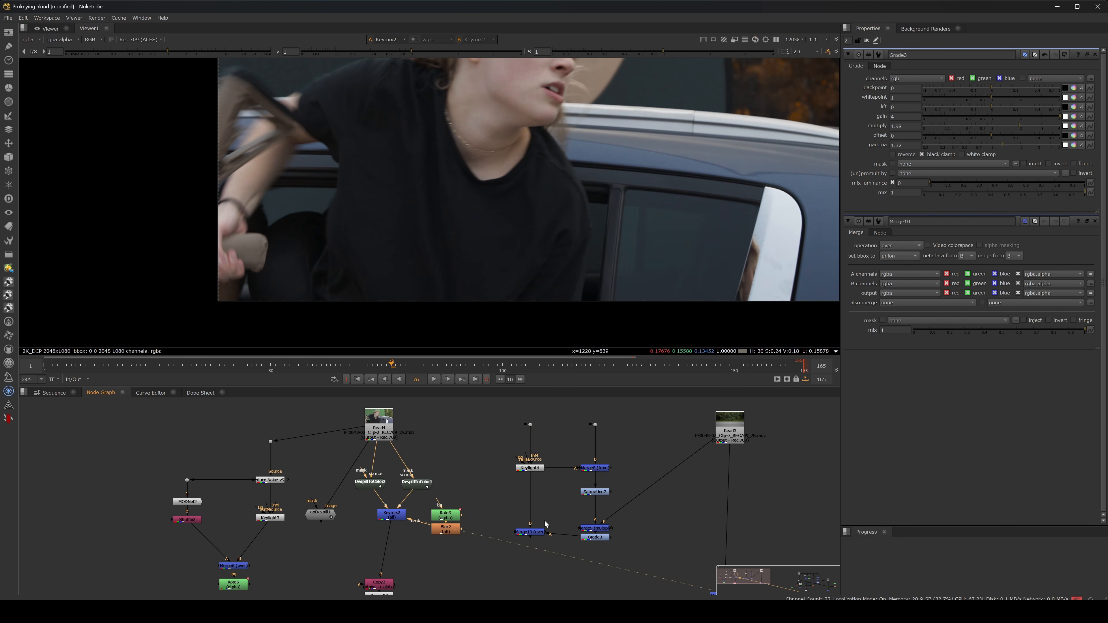
{"action": "left_click", "coordinate": [538, 533]}
{"action": "key", "text": "1"}
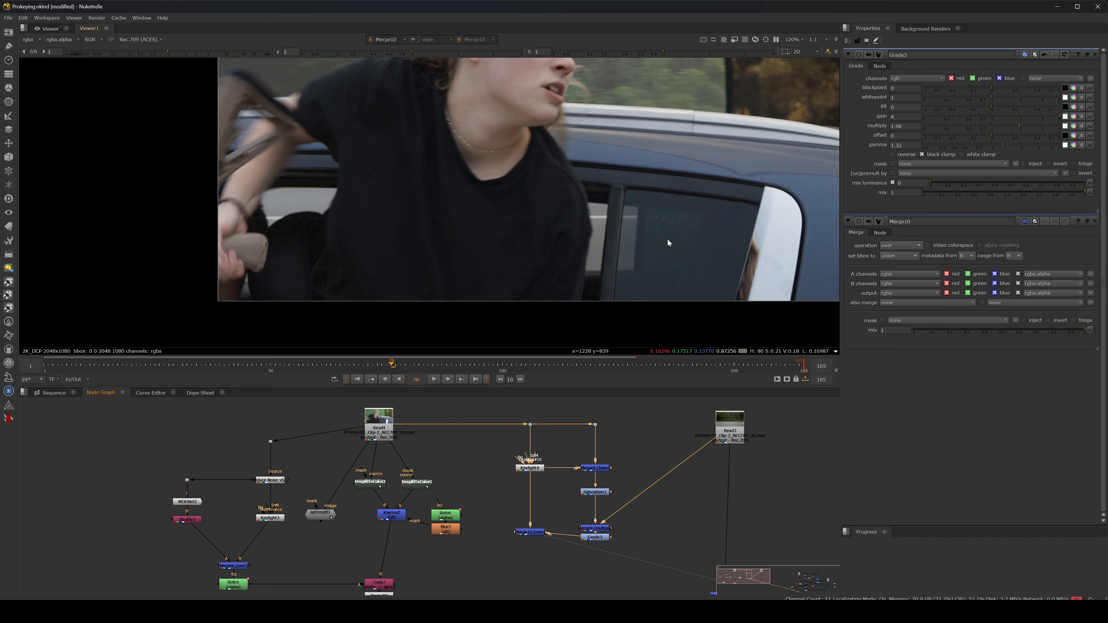
{"action": "scroll", "coordinate": [591, 203], "scroll_direction": "up", "scroll_amount": 4}
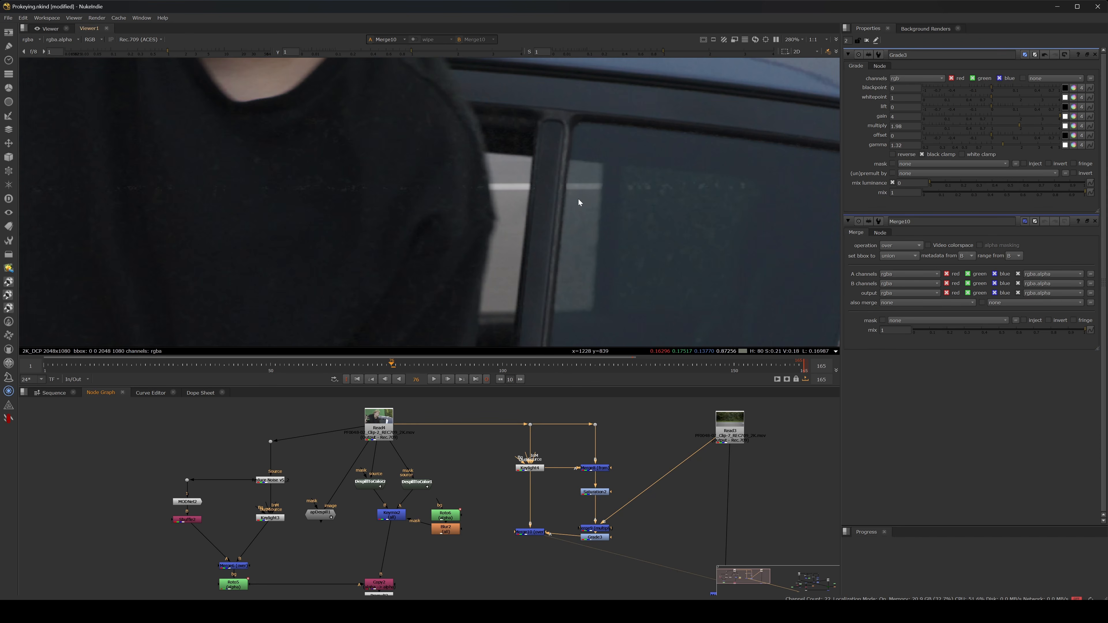
{"action": "scroll", "coordinate": [579, 201], "scroll_direction": "down", "scroll_amount": 3}
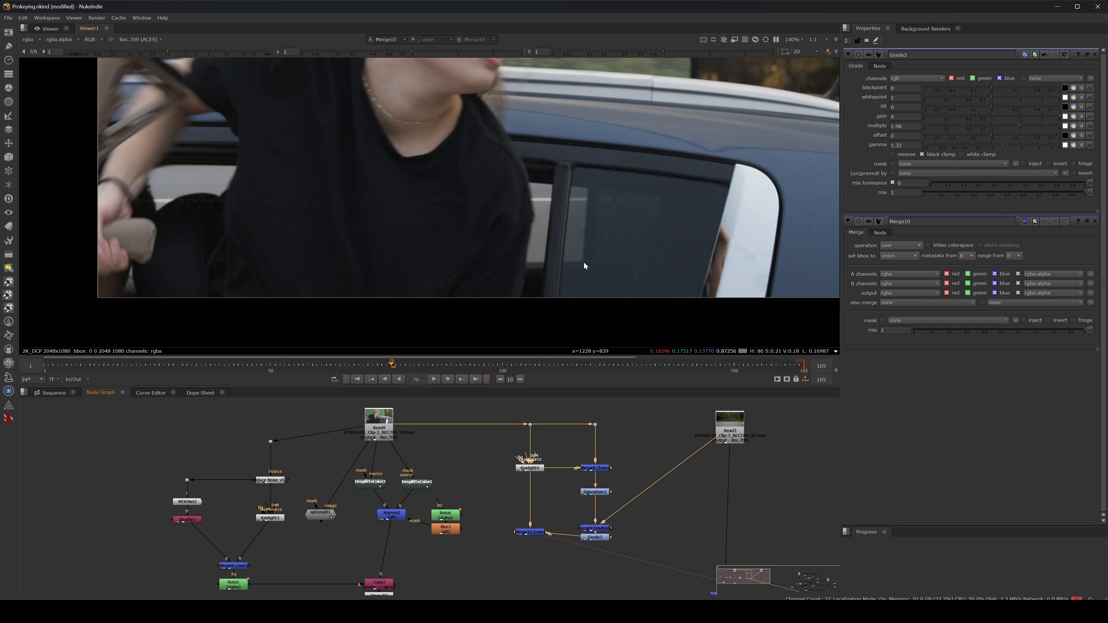
{"action": "scroll", "coordinate": [634, 195], "scroll_direction": "down", "scroll_amount": 4}
Compare the Keymix despill with the Keylight-based Merge across the full frame
{"action": "middle_click_drag", "start_coordinate": [524, 540], "coordinate": [540, 447]}
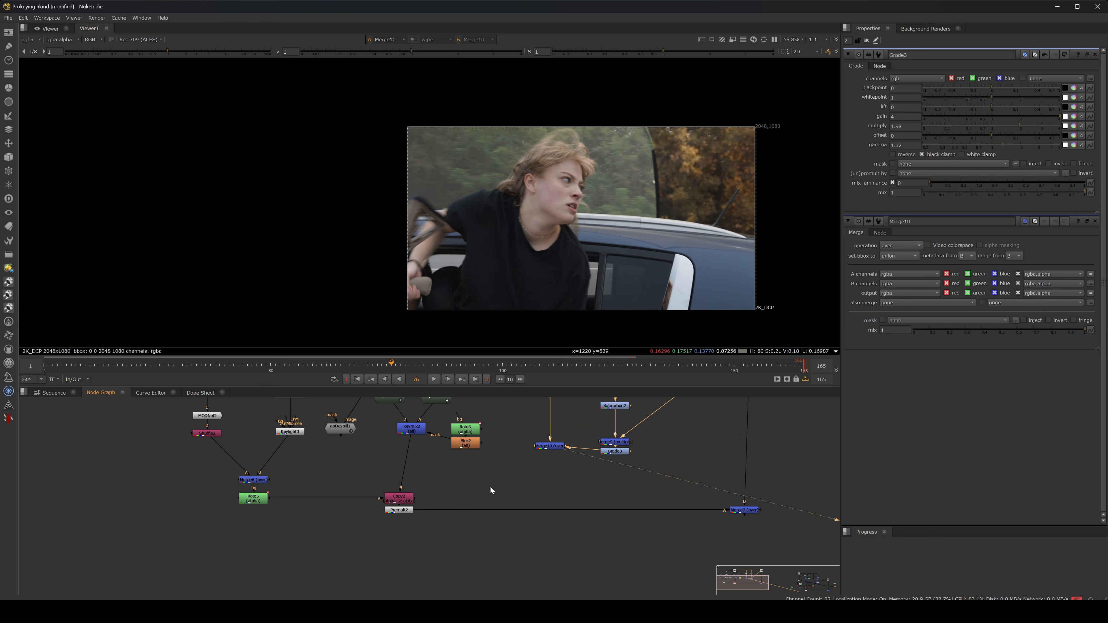
{"action": "left_click", "coordinate": [408, 431]}
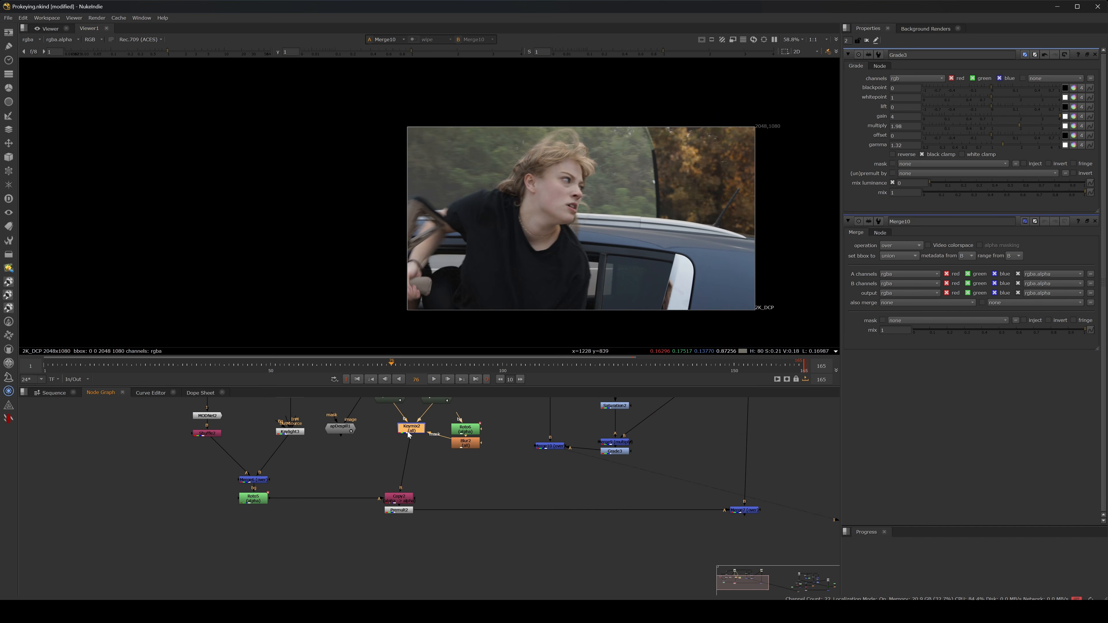
{"action": "key", "text": "1"}
{"action": "left_click", "coordinate": [613, 451]}
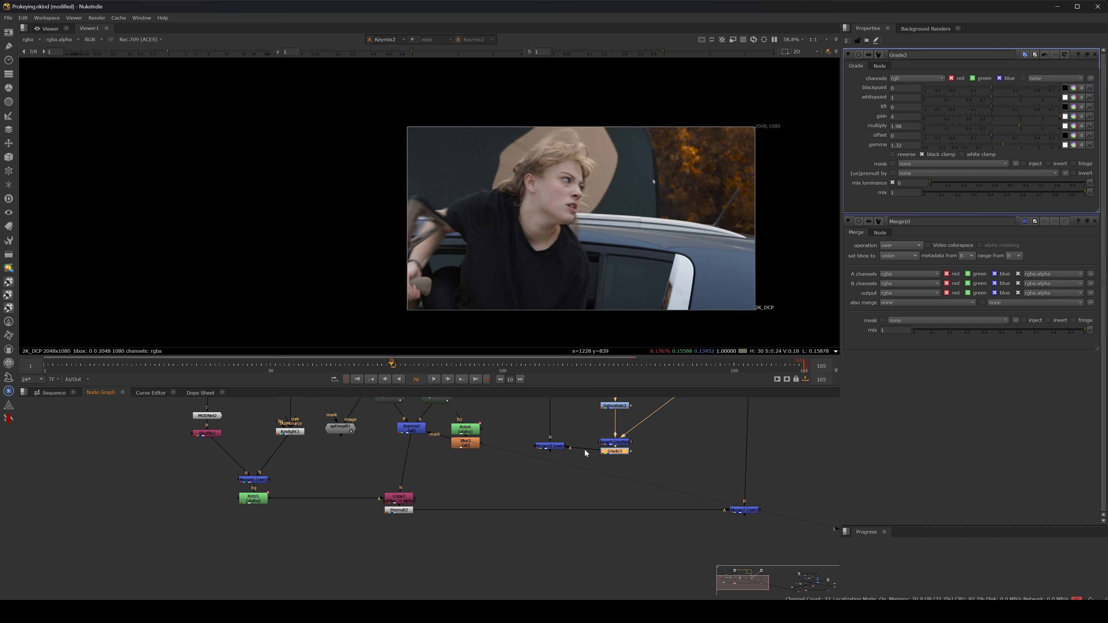
{"action": "left_click", "coordinate": [560, 448]}
{"action": "key", "text": "1"}
Reconnect the Copy node's B input from Keymix to the Merge over Keylight, and check the Premult result with the Grade off and on
{"action": "left_click_drag", "start_coordinate": [413, 445], "coordinate": [550, 446]}
{"action": "left_click", "coordinate": [398, 502]}
{"action": "left_click", "coordinate": [400, 510]}
{"action": "key", "text": "1"}
{"action": "scroll", "coordinate": [593, 178], "scroll_direction": "up", "scroll_amount": 2}
{"action": "scroll", "coordinate": [522, 205], "scroll_direction": "up", "scroll_amount": 5}
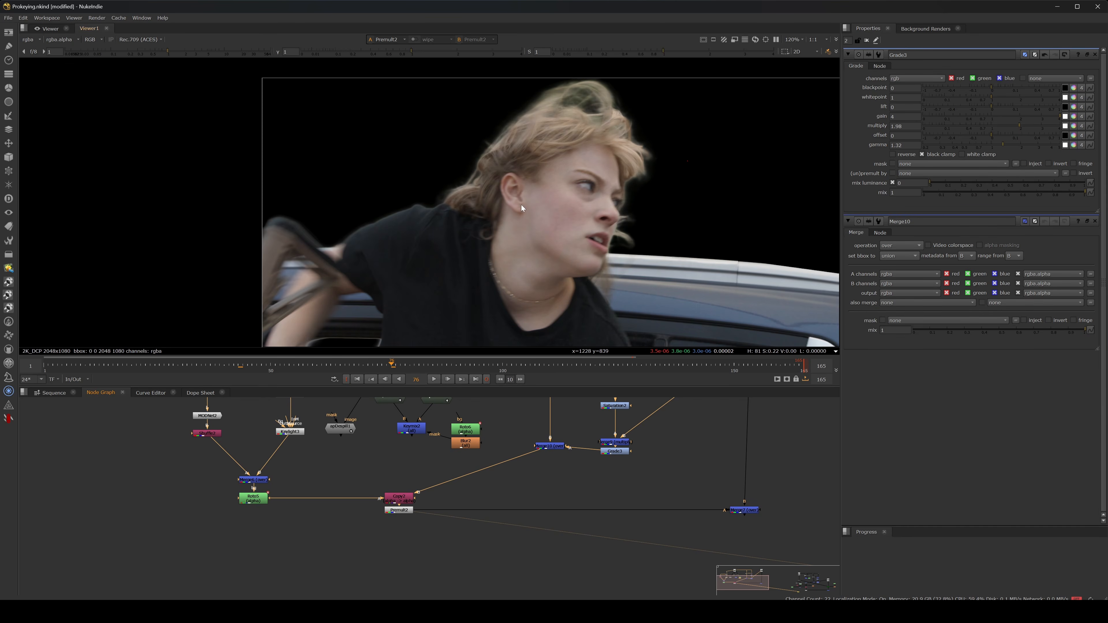
{"action": "left_click", "coordinate": [614, 451]}
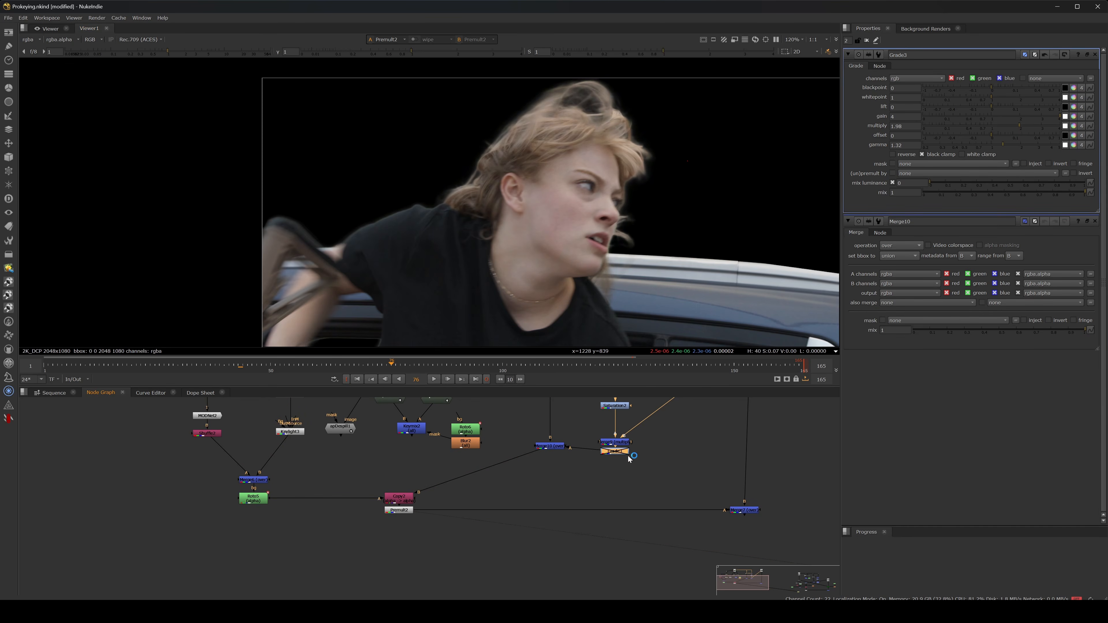
{"action": "scroll", "coordinate": [583, 142], "scroll_direction": "down", "scroll_amount": 5}
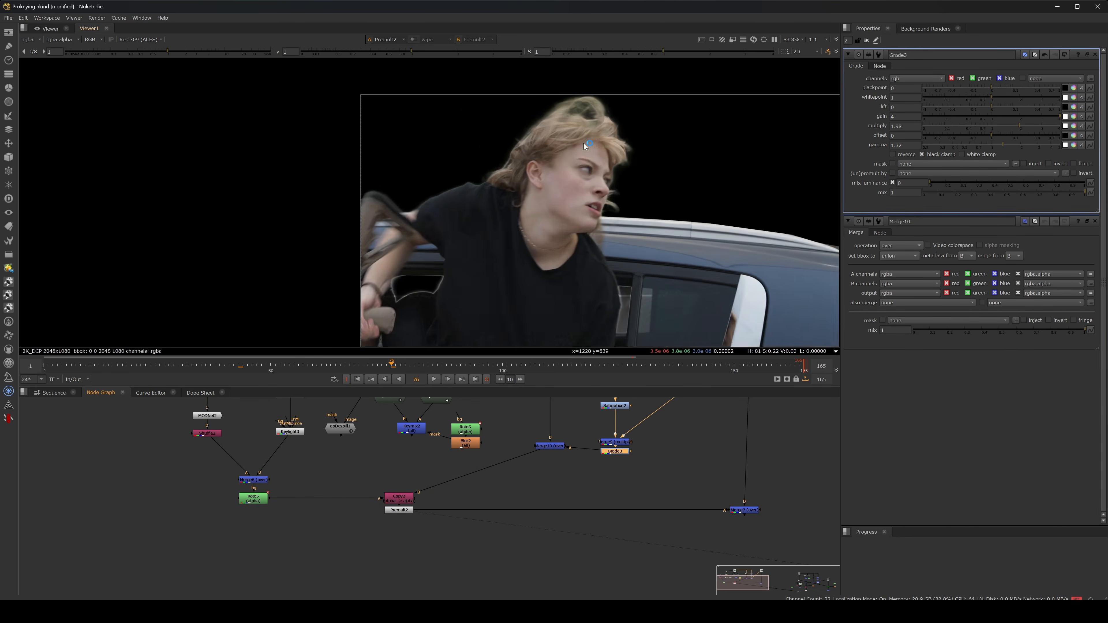
View the final background Merge and compare it with the Copy node fed by Keymix versus the Keylight-based Merge
{"action": "left_click", "coordinate": [735, 510]}
{"action": "key", "text": "1"}
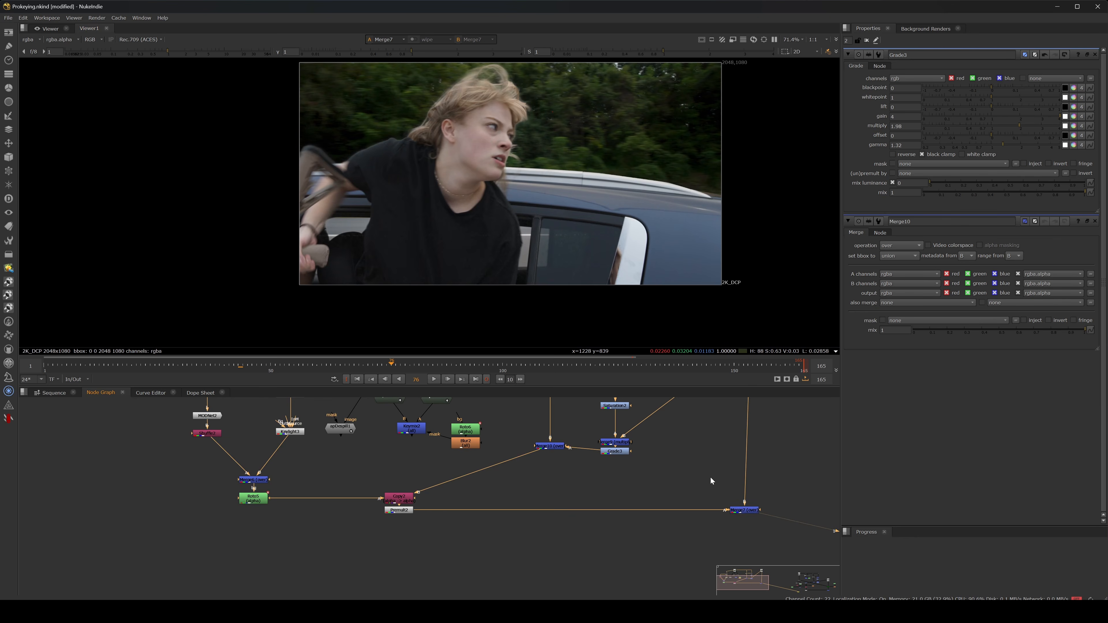
{"action": "scroll", "coordinate": [543, 321], "scroll_direction": "up", "scroll_amount": 5}
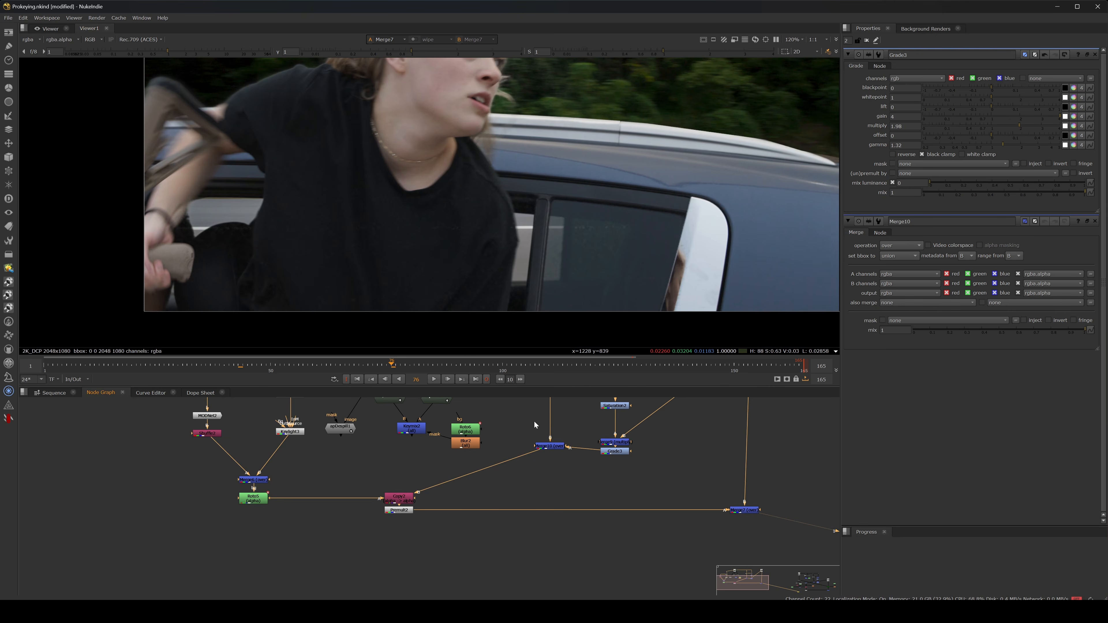
{"action": "left_click_drag", "start_coordinate": [545, 453], "coordinate": [544, 457]}
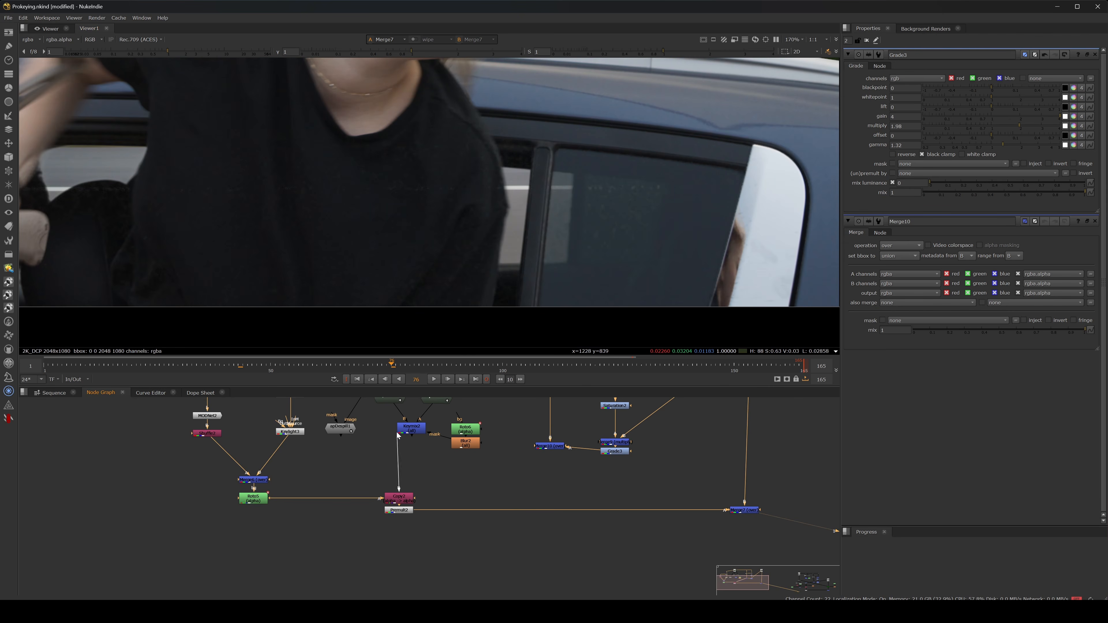
{"action": "left_click_drag", "start_coordinate": [403, 488], "coordinate": [541, 445]}
Delete the Grade node after the multiply Merge and inspect the car window in the composite
{"action": "left_click", "coordinate": [613, 454]}
{"action": "scroll", "coordinate": [558, 284], "scroll_direction": "up", "scroll_amount": 3}
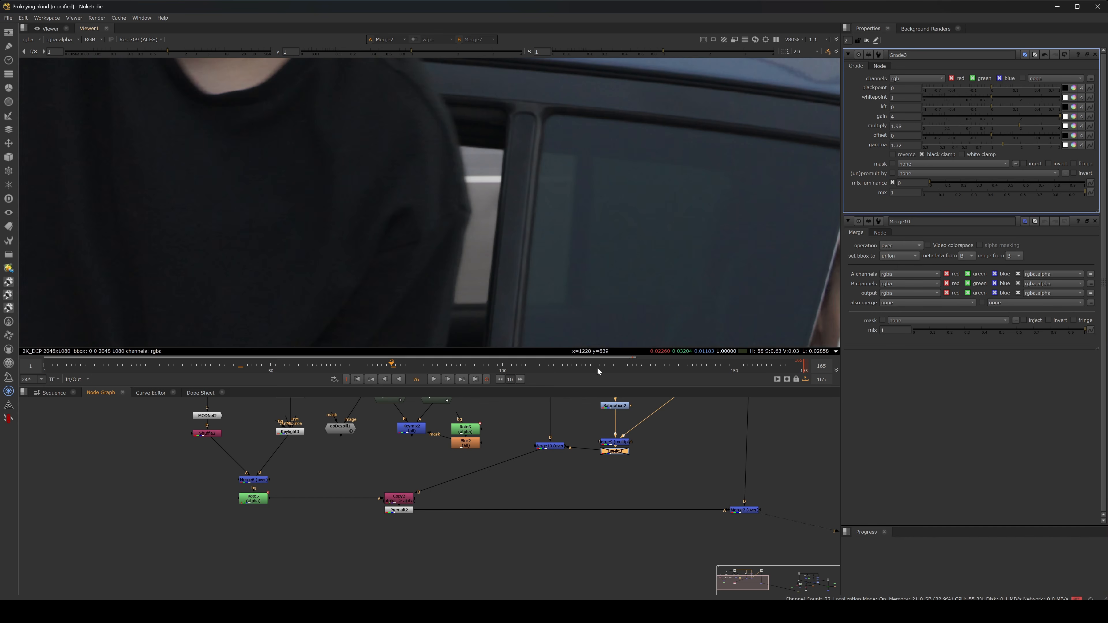
{"action": "key", "text": "Delete"}
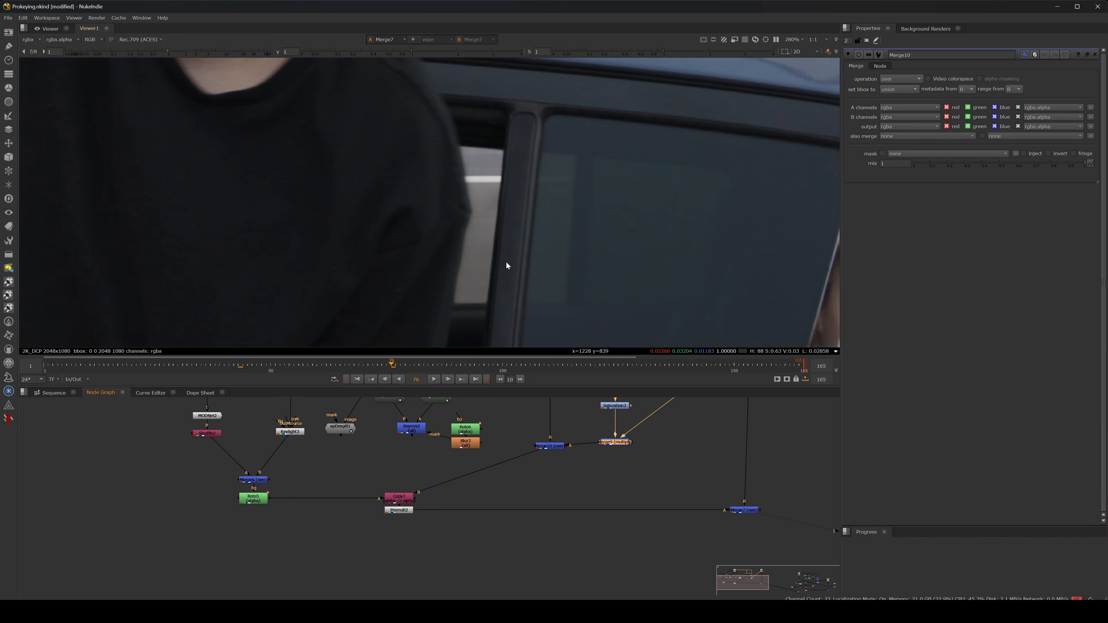
{"action": "scroll", "coordinate": [506, 261], "scroll_direction": "down", "scroll_amount": 2}
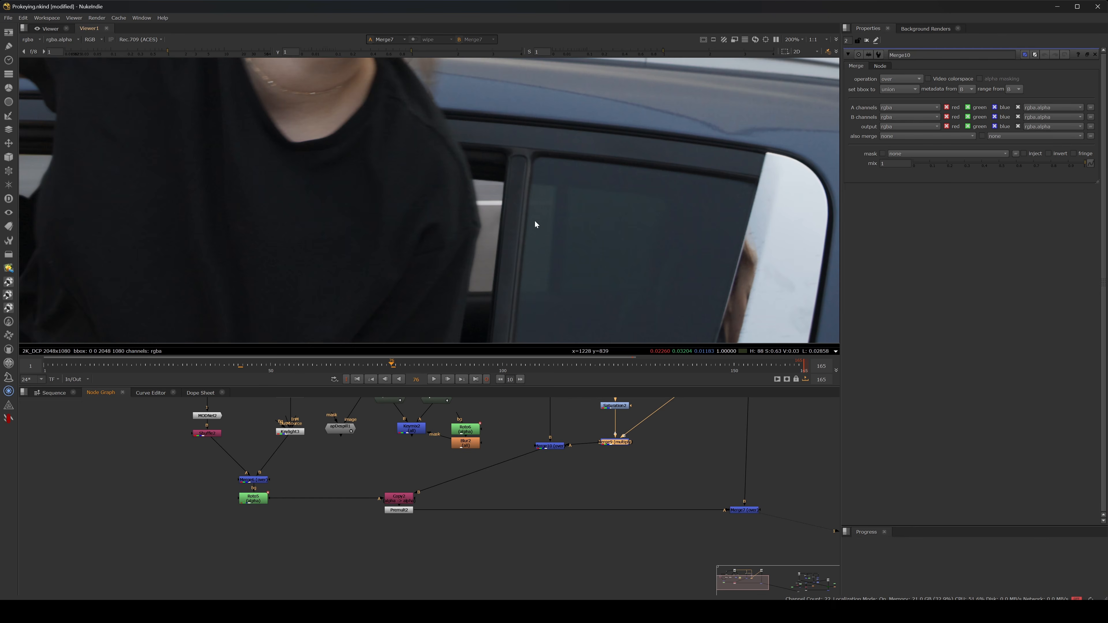
{"action": "scroll", "coordinate": [548, 214], "scroll_direction": "down", "scroll_amount": 3}
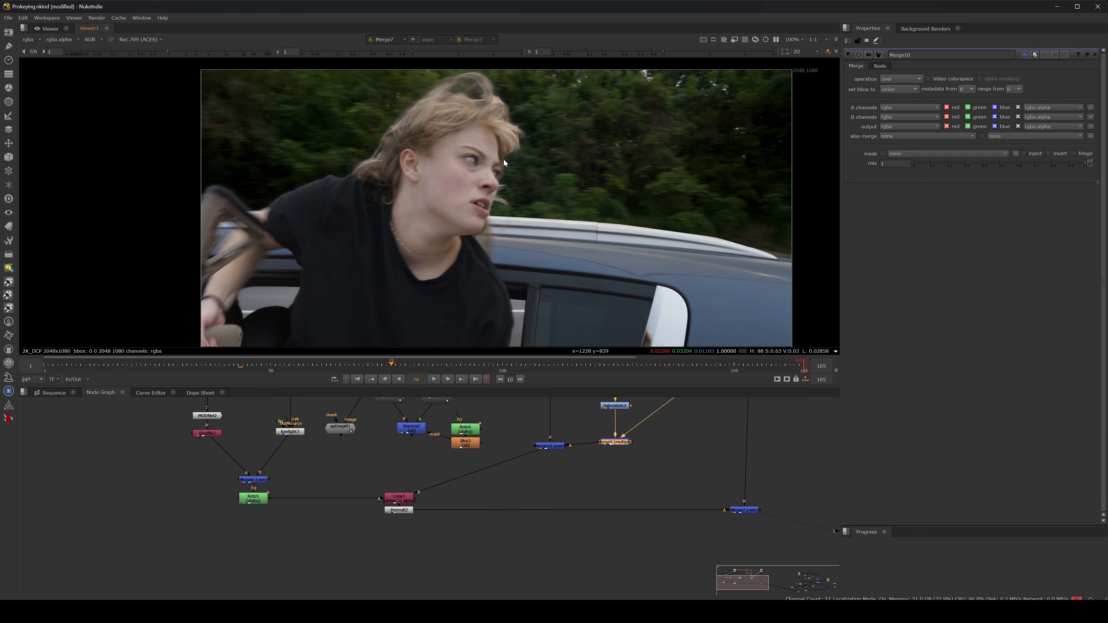
Compare the hair edges in the composite with the Keymix and Keylight-based inputs to Copy
{"action": "scroll", "coordinate": [465, 68], "scroll_direction": "up", "scroll_amount": 1}
{"action": "mouse_move", "coordinate": [536, 453]}
{"action": "left_mouse_down"}
{"action": "mouse_move", "coordinate": [415, 433]}
{"action": "mouse_move", "coordinate": [454, 457]}
{"action": "mouse_move", "coordinate": [545, 446]}
{"action": "left_mouse_up"}
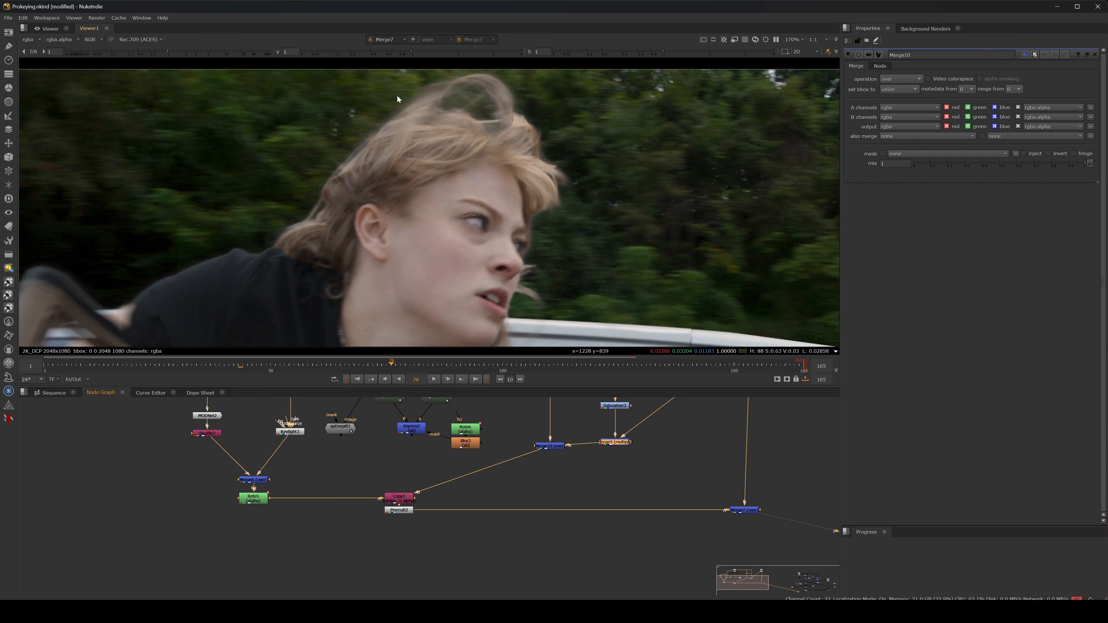
{"action": "scroll", "coordinate": [334, 242], "scroll_direction": "down", "scroll_amount": 4}
{"action": "scroll", "coordinate": [448, 197], "scroll_direction": "up", "scroll_amount": 1}
{"action": "scroll", "coordinate": [393, 262], "scroll_direction": "down", "scroll_amount": 1}
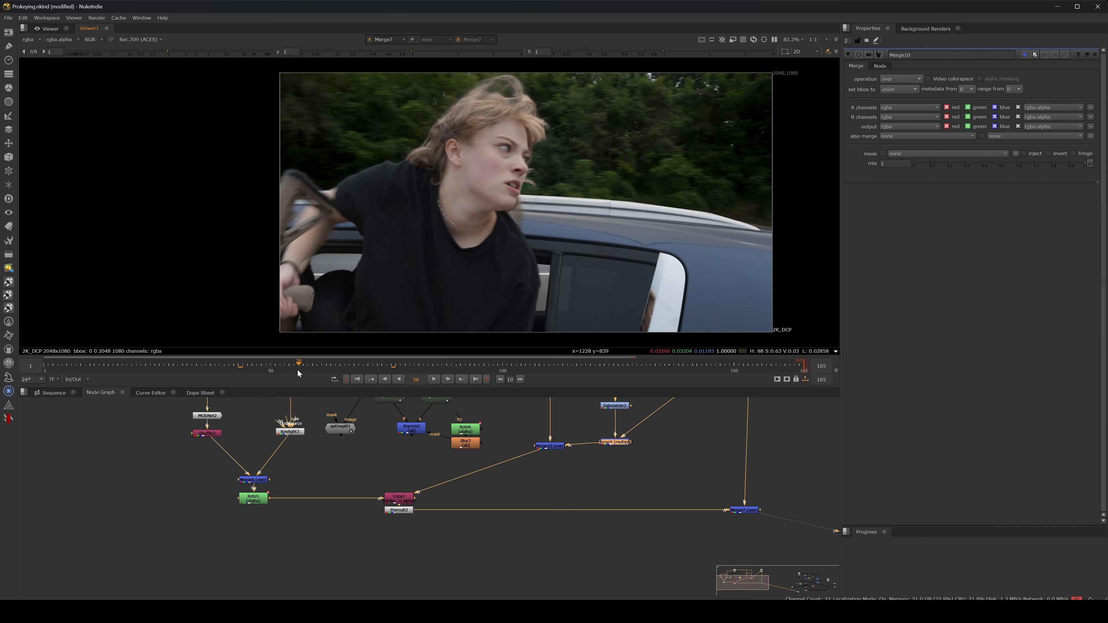
Go to frame 56 and compare how both despill branches treat the flying hair against the background
{"action": "left_click", "coordinate": [297, 372]}
{"action": "scroll", "coordinate": [510, 236], "scroll_direction": "up", "scroll_amount": 3}
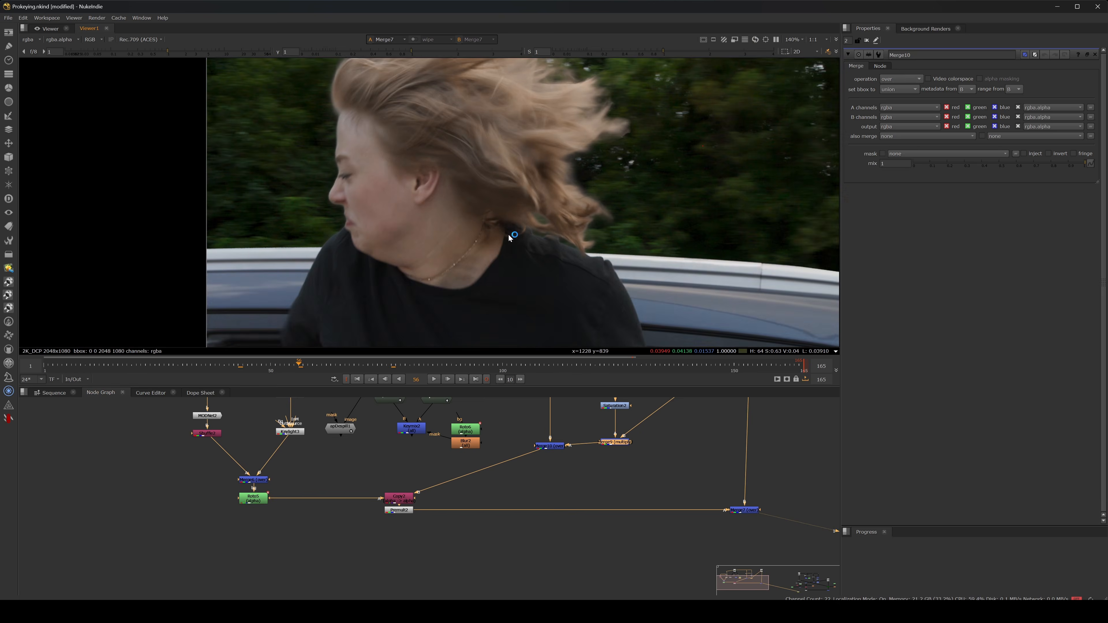
{"action": "scroll", "coordinate": [510, 237], "scroll_direction": "up", "scroll_amount": 3}
{"action": "mouse_move", "coordinate": [542, 449]}
{"action": "left_mouse_down"}
{"action": "mouse_move", "coordinate": [468, 467]}
{"action": "mouse_move", "coordinate": [543, 450]}
{"action": "left_mouse_up"}
{"action": "scroll", "coordinate": [526, 271], "scroll_direction": "down", "scroll_amount": 3}
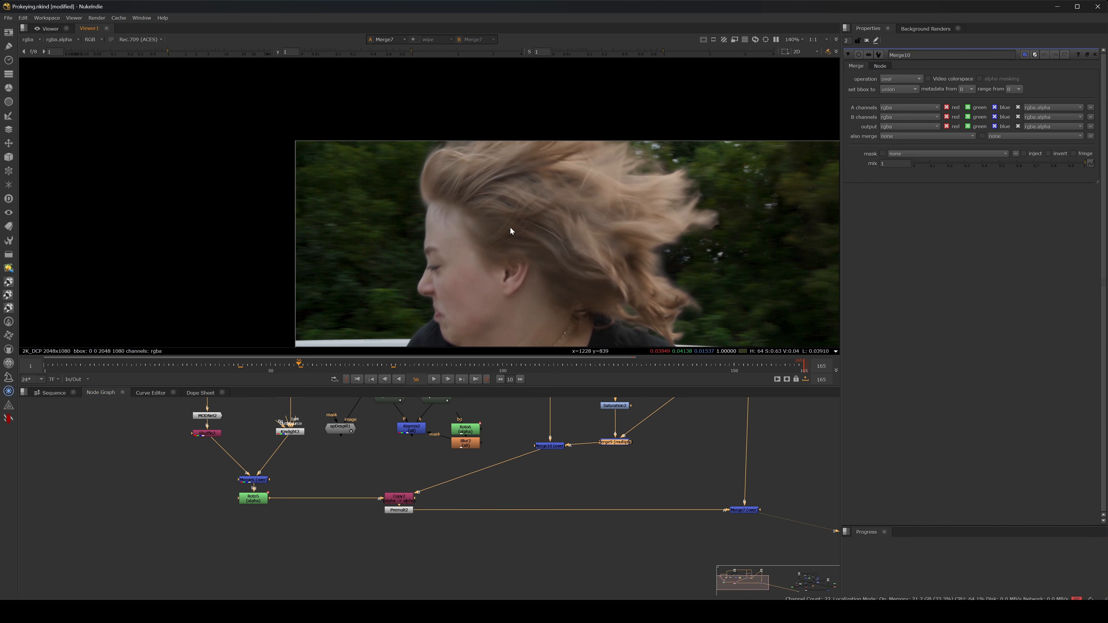
{"action": "scroll", "coordinate": [509, 301], "scroll_direction": "down", "scroll_amount": 1}
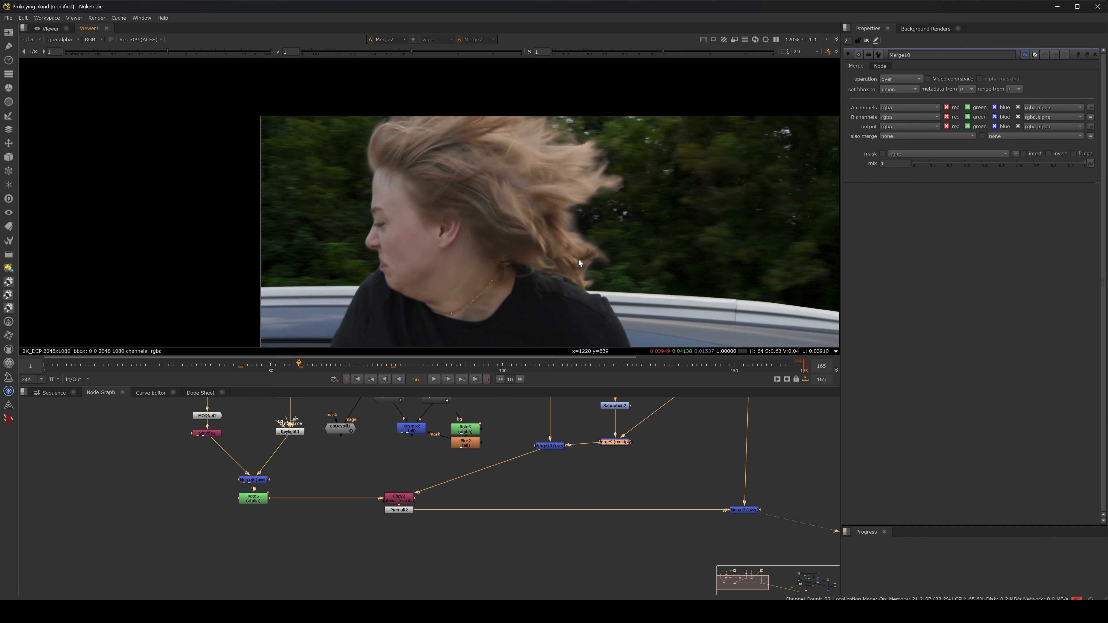
{"action": "scroll", "coordinate": [464, 206], "scroll_direction": "down", "scroll_amount": 4}
Go to frame 75 and examine the hair detail in the final composite
{"action": "left_click", "coordinate": [382, 366]}
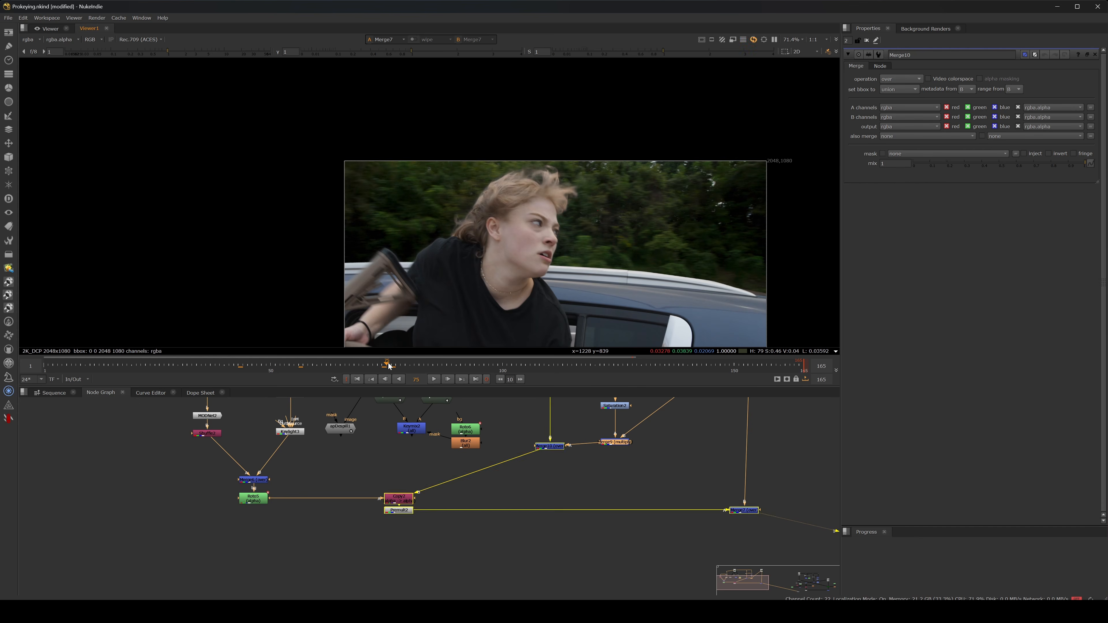
{"action": "key", "text": "Right"}
{"action": "scroll", "coordinate": [509, 193], "scroll_direction": "up", "scroll_amount": 5}
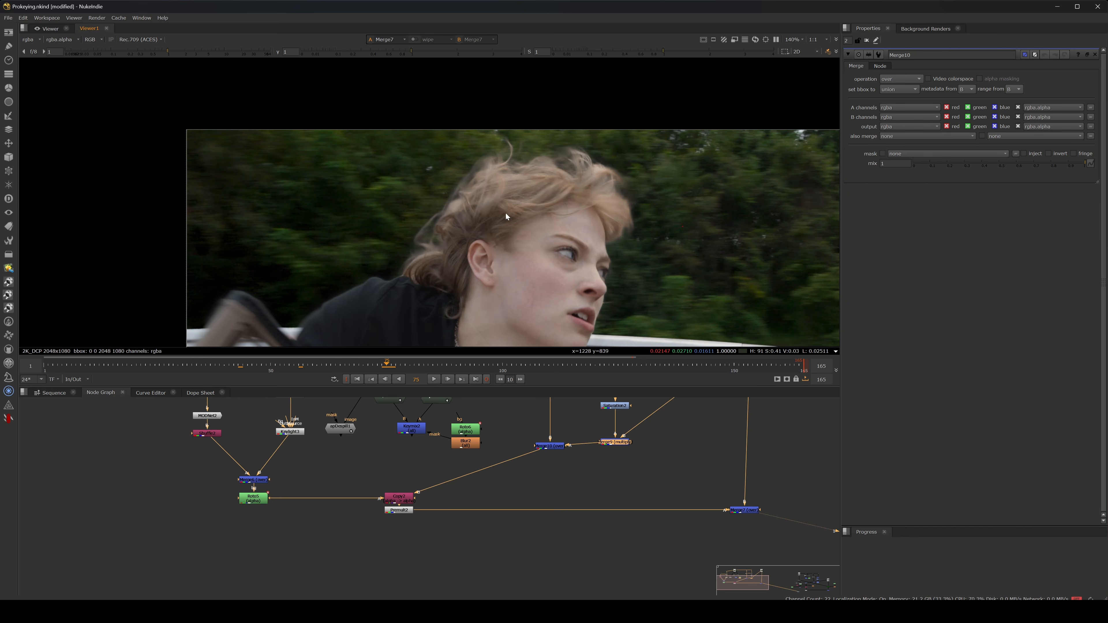
{"action": "middle_click_drag", "start_coordinate": [506, 216], "coordinate": [439, 101]}
{"action": "scroll", "coordinate": [449, 179], "scroll_direction": "down", "scroll_amount": 5}
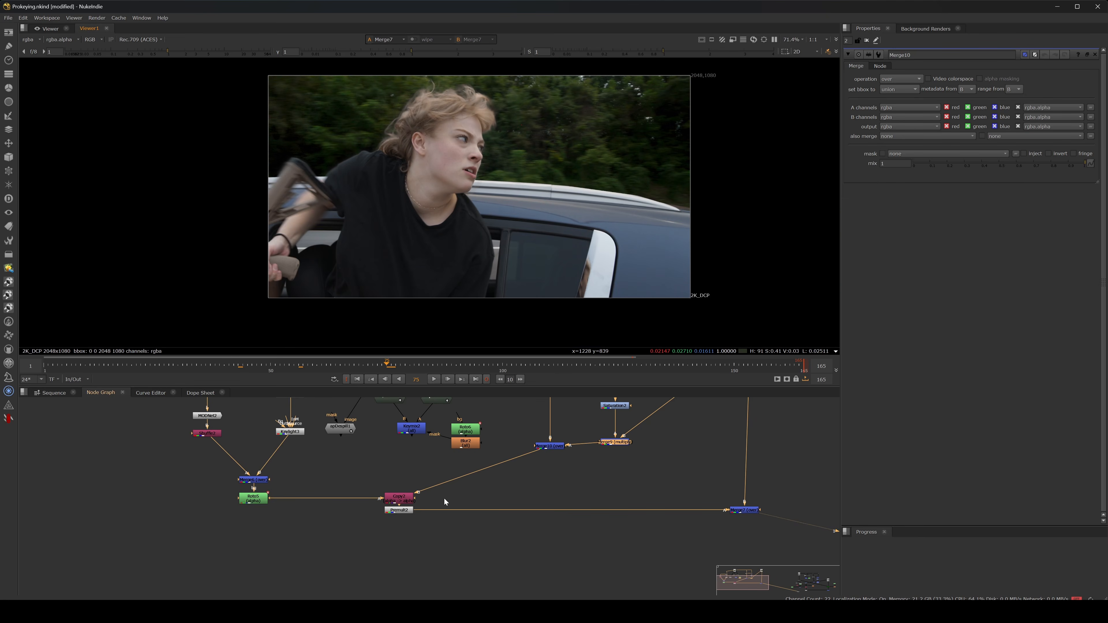
Move the Copy and Premult nodes directly beneath the Merge over Keylight
{"action": "scroll", "coordinate": [444, 498], "scroll_direction": "down", "scroll_amount": 3}
{"action": "left_click_drag", "start_coordinate": [395, 487], "coordinate": [512, 496]}
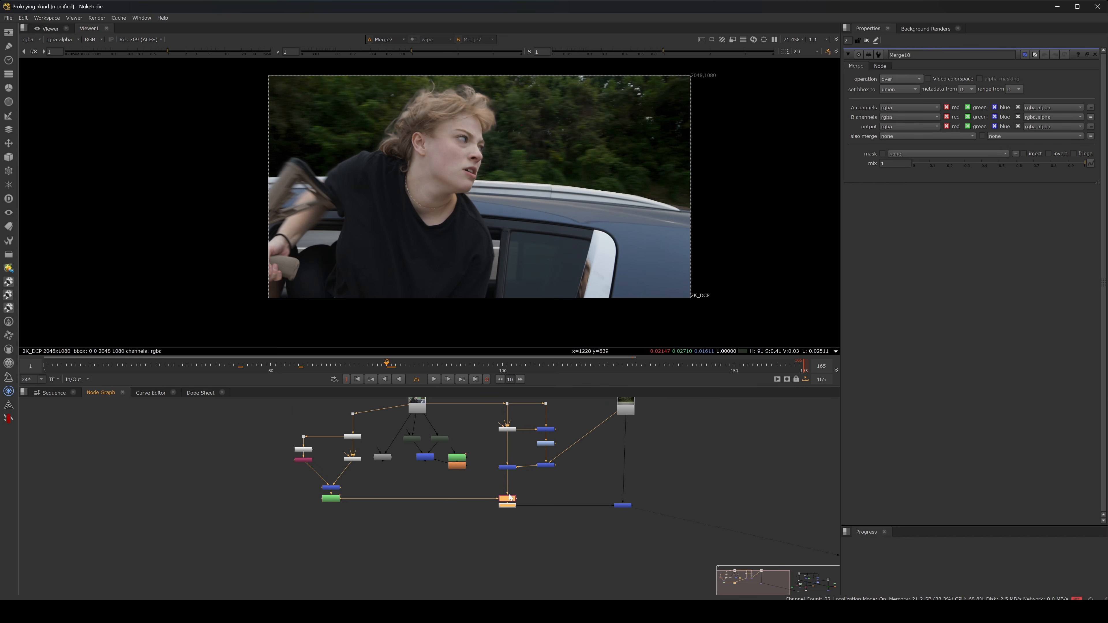
{"action": "scroll", "coordinate": [513, 491], "scroll_direction": "up", "scroll_amount": 3}
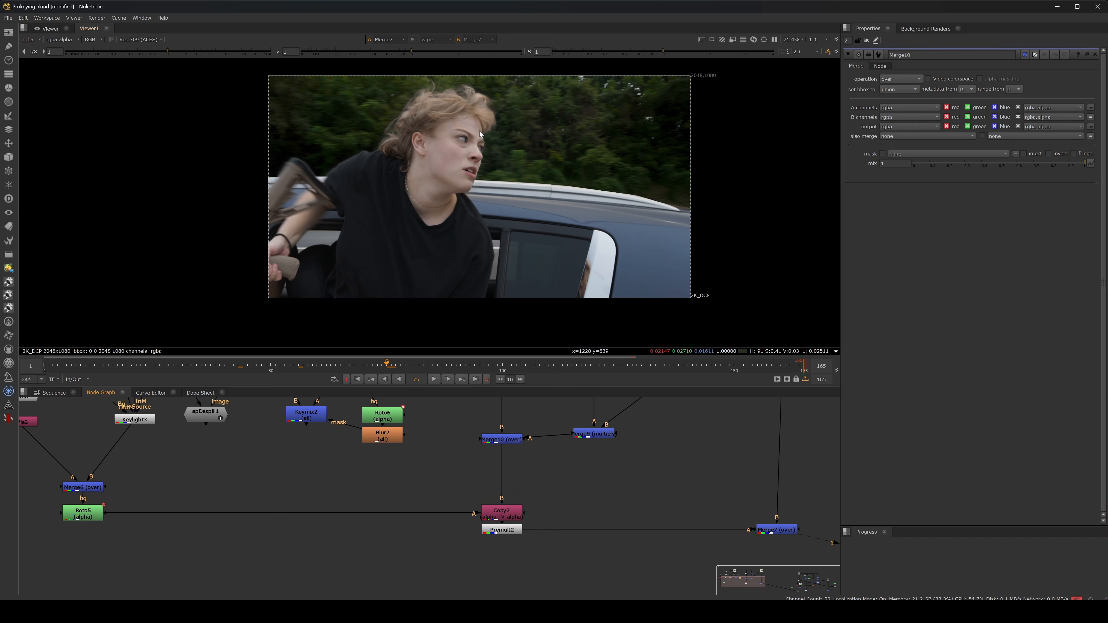
{"action": "scroll", "coordinate": [473, 224], "scroll_direction": "down", "scroll_amount": 1}
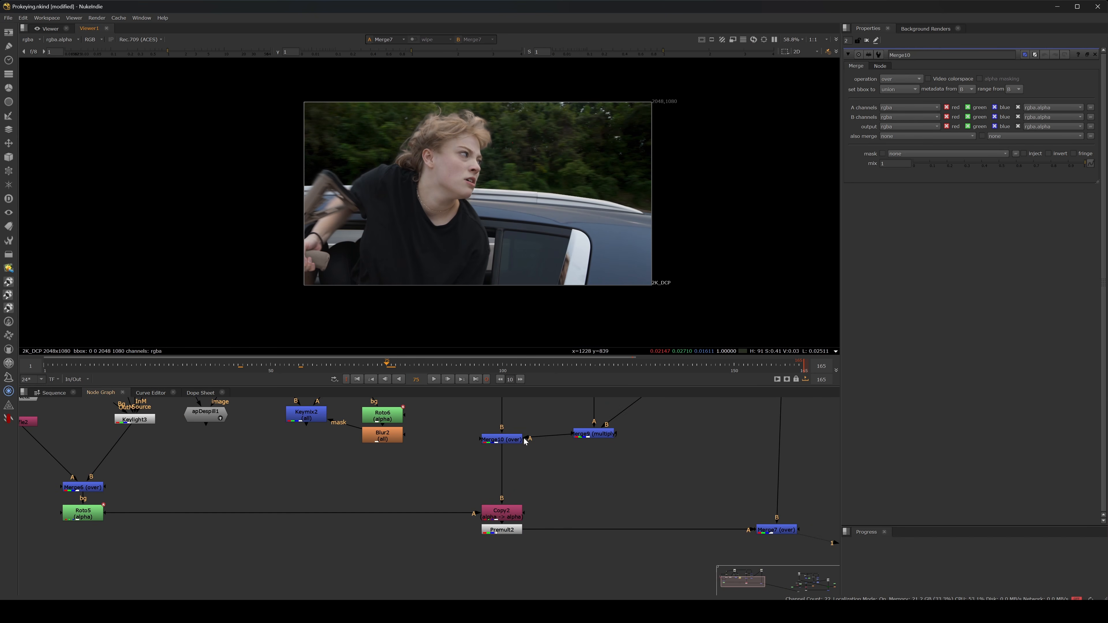
Insert a Grade node directly below Merge10 and display the composite's luminance in the viewer
{"action": "left_click", "coordinate": [501, 441]}
{"action": "key", "text": "g"}
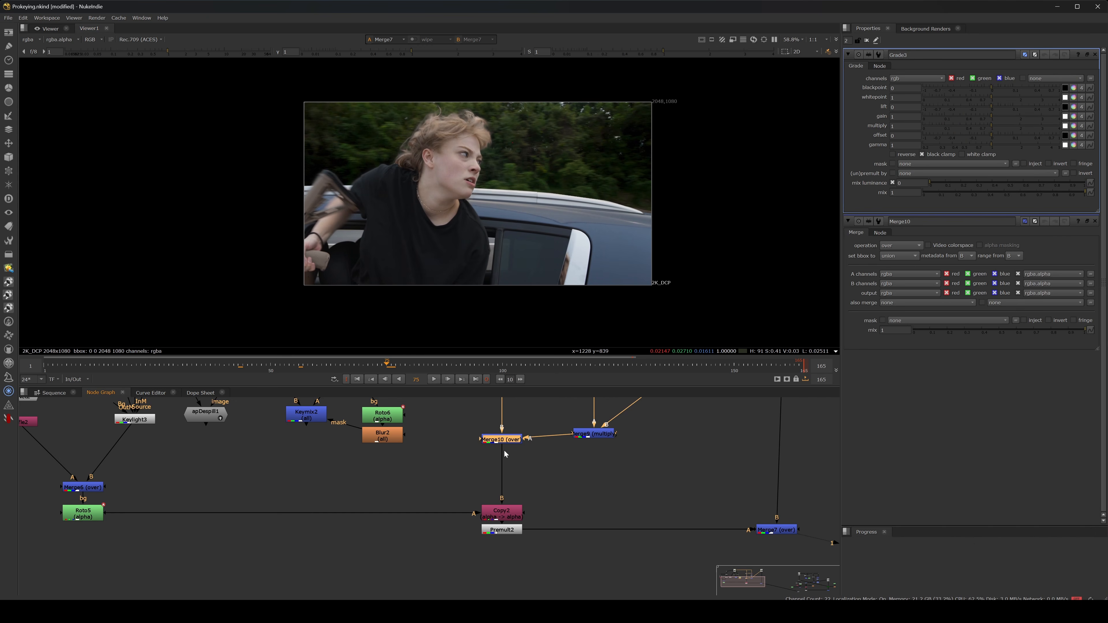
{"action": "left_click", "coordinate": [100, 43]}
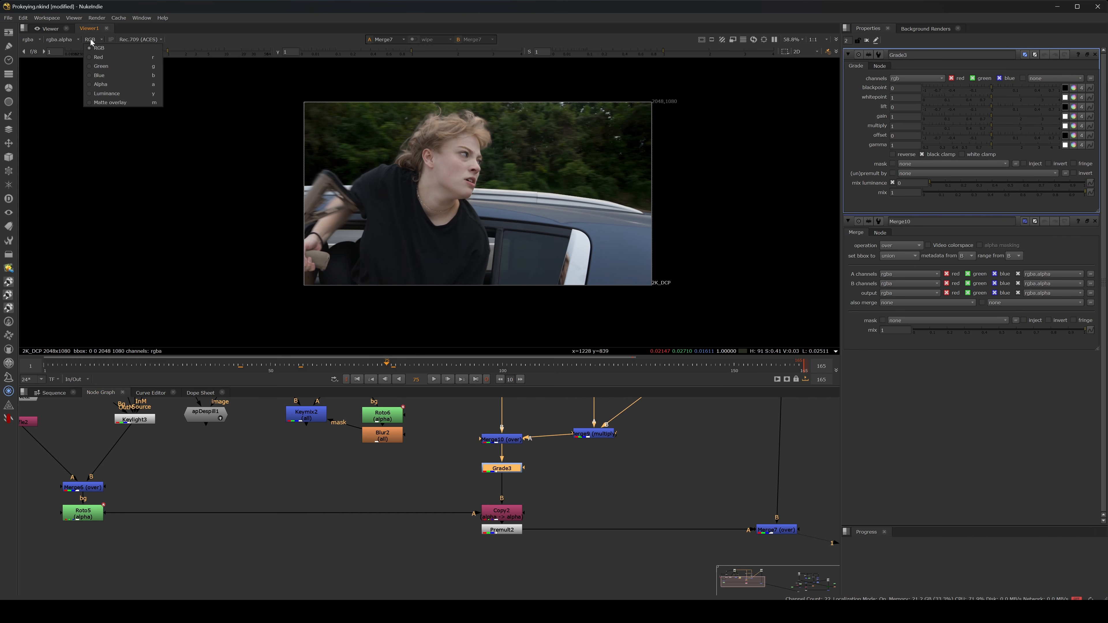
{"action": "left_click", "coordinate": [115, 95]}
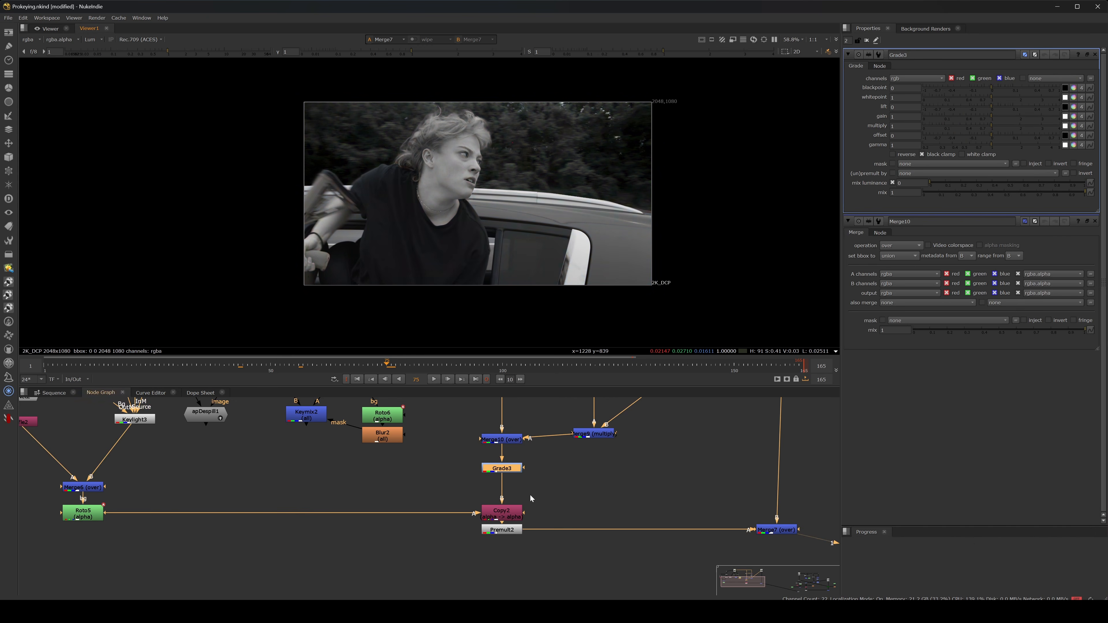
Lower the new Grade's gain to 0.55 to match the background brightness, returning the viewer to RGB
{"action": "left_click_drag", "start_coordinate": [993, 117], "coordinate": [974, 119]}
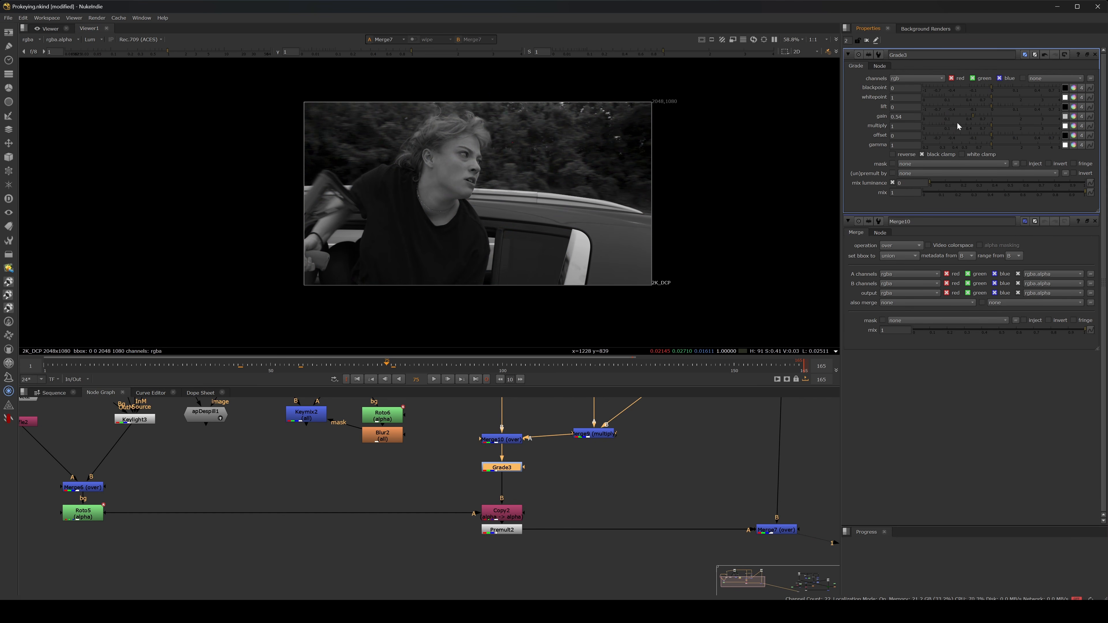
{"action": "left_click", "coordinate": [970, 116]}
{"action": "left_click", "coordinate": [83, 39]}
{"action": "left_click", "coordinate": [96, 55]}
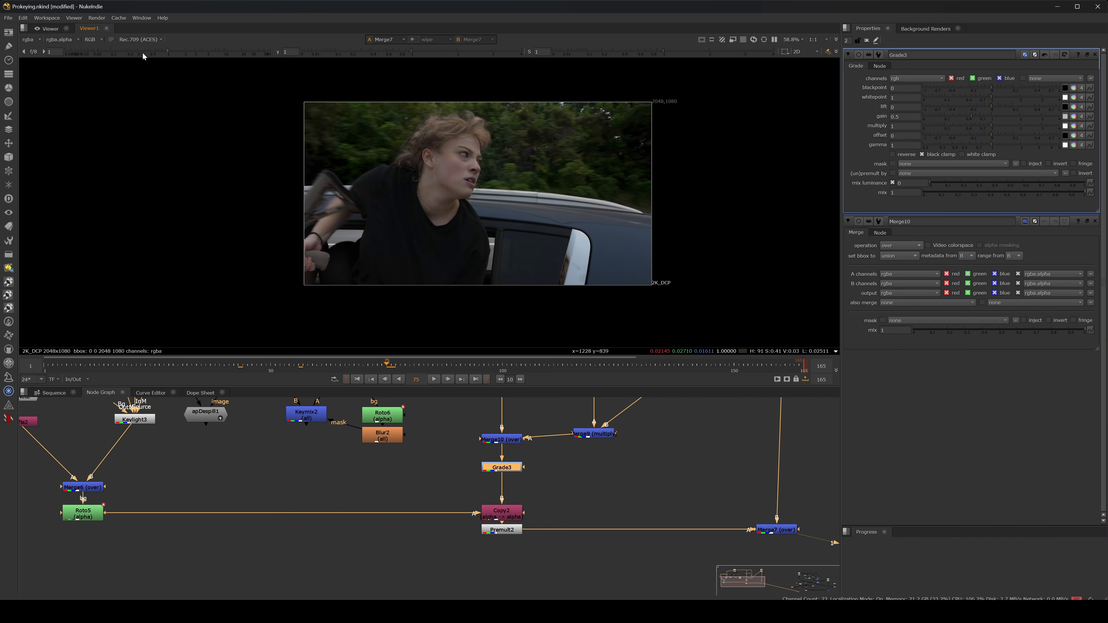
{"action": "left_click", "coordinate": [975, 116]}
{"action": "scroll", "coordinate": [475, 141], "scroll_direction": "up", "scroll_amount": 3}
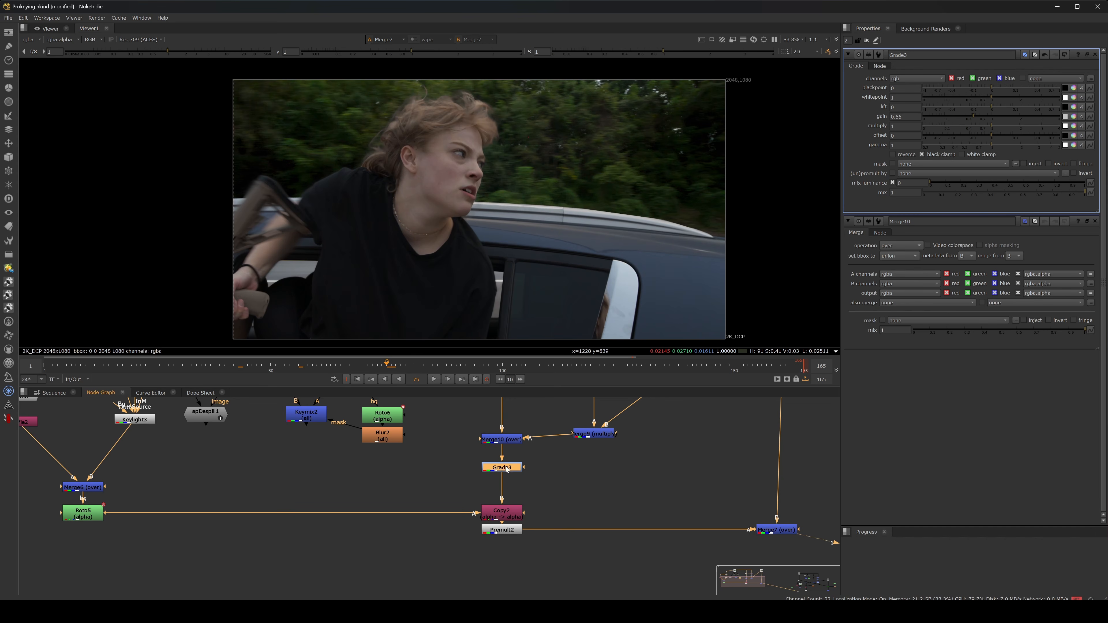
Add a BlacksMatch node between the Grade and the Copy, and view its output
{"action": "key", "text": "Tab"}
{"action": "type", "text": "black"}
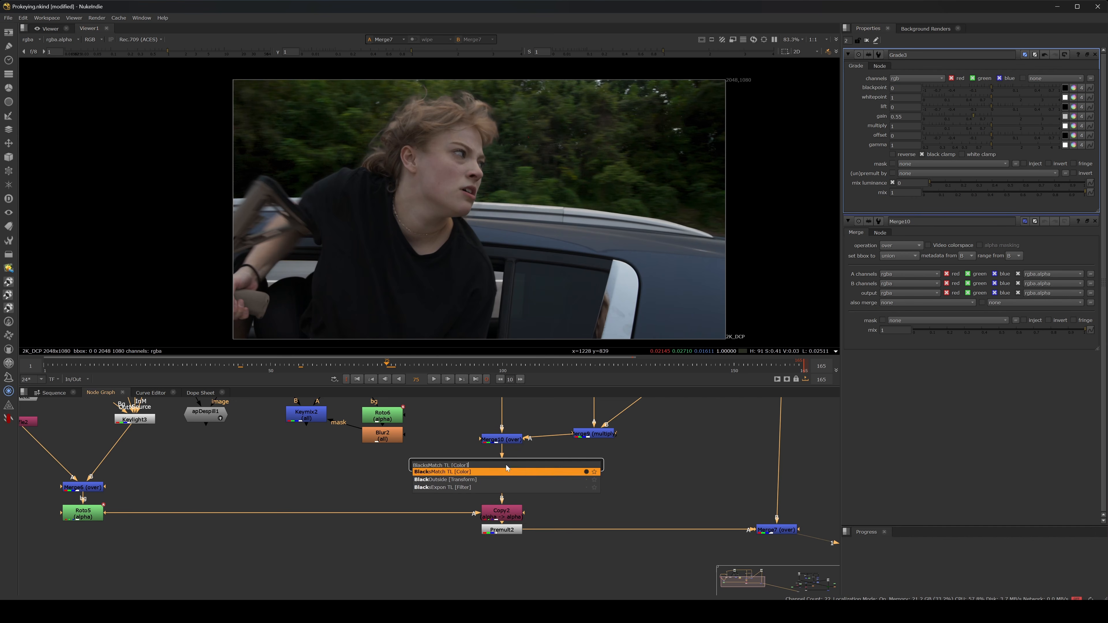
{"action": "key", "text": "Return"}
{"action": "key", "text": "1"}
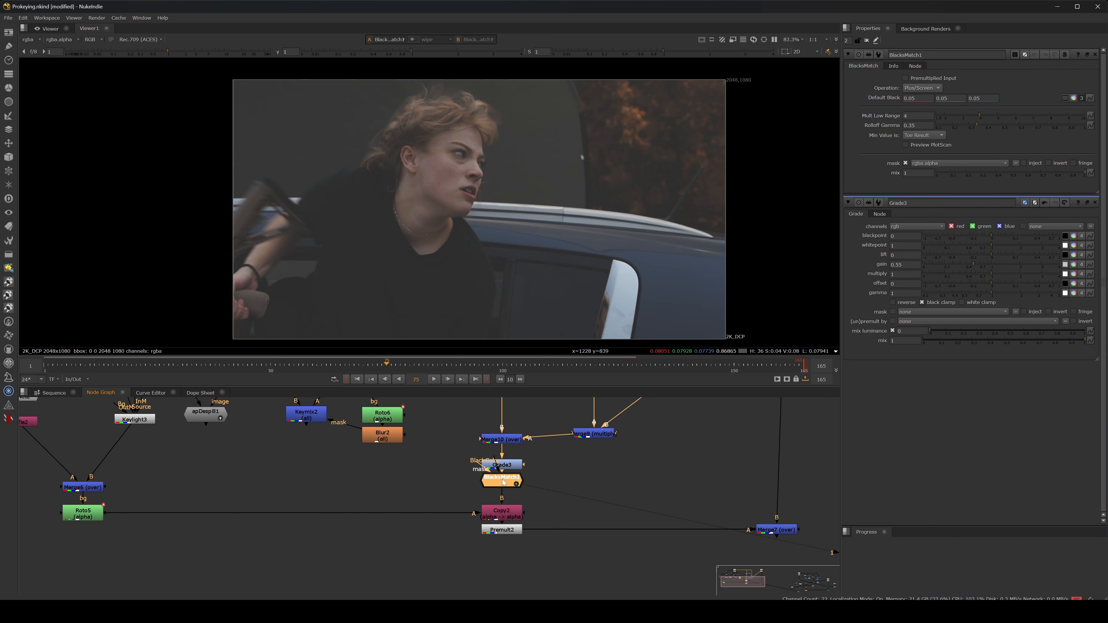
View the background plate Read3 and sample a dark foliage area as the BlacksMatch Default Black
{"action": "middle_click_drag", "start_coordinate": [749, 417], "coordinate": [635, 518]}
{"action": "scroll", "coordinate": [660, 460], "scroll_direction": "down", "scroll_amount": 3}
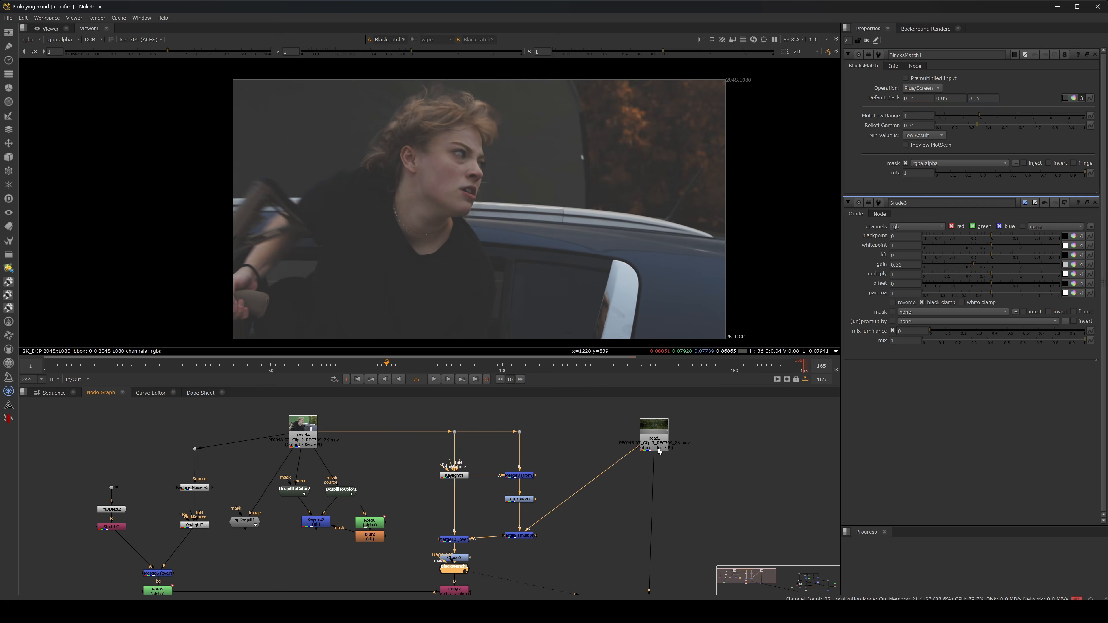
{"action": "left_click", "coordinate": [656, 441]}
{"action": "key", "text": "1"}
{"action": "left_click", "coordinate": [454, 567]}
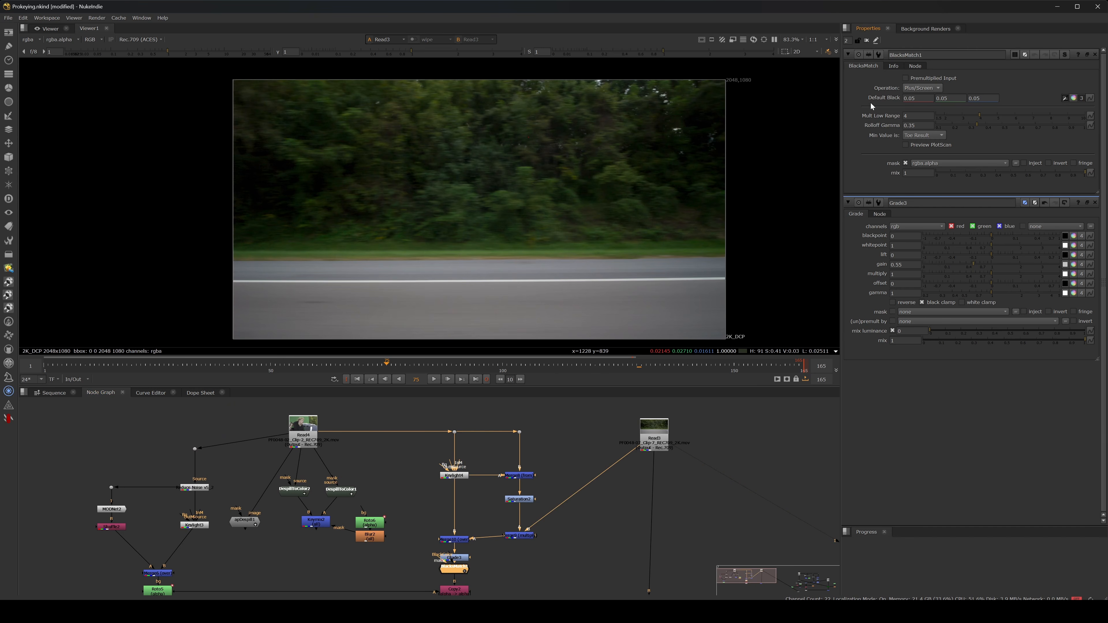
{"action": "left_click", "coordinate": [721, 125], "text": "ctrl"}
View the Merge7 composite and examine the blacks around the shirt and car window up close
{"action": "middle_click_drag", "start_coordinate": [482, 555], "coordinate": [474, 499]}
{"action": "key", "text": "1"}
{"action": "left_click", "coordinate": [639, 547]}
{"action": "key", "text": "1"}
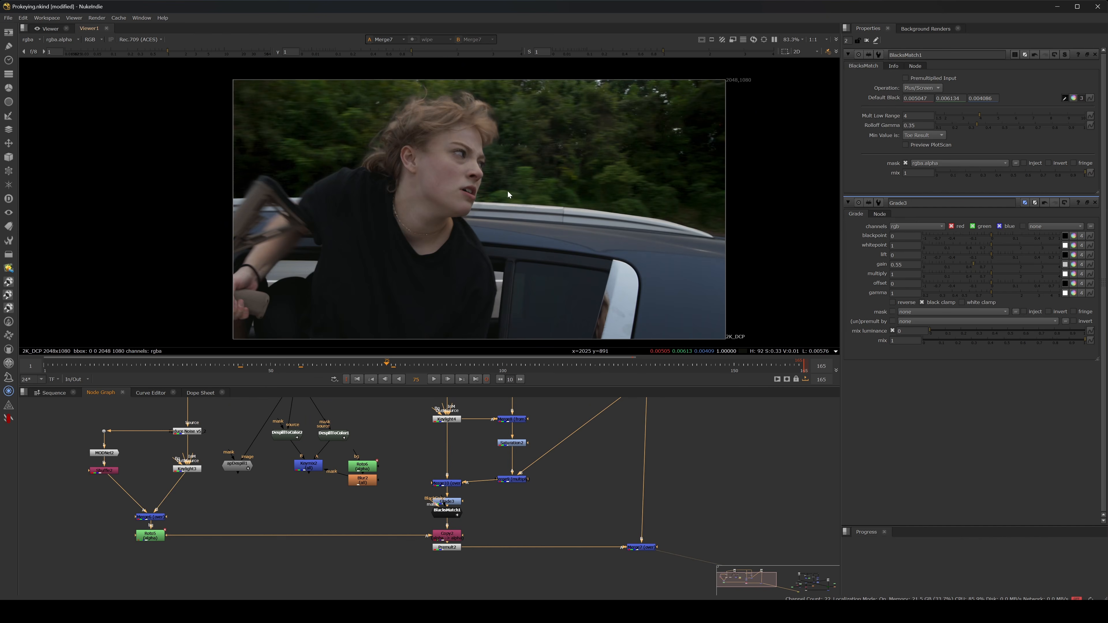
{"action": "scroll", "coordinate": [445, 155], "scroll_direction": "up", "scroll_amount": 1}
{"action": "scroll", "coordinate": [479, 322], "scroll_direction": "up", "scroll_amount": 1}
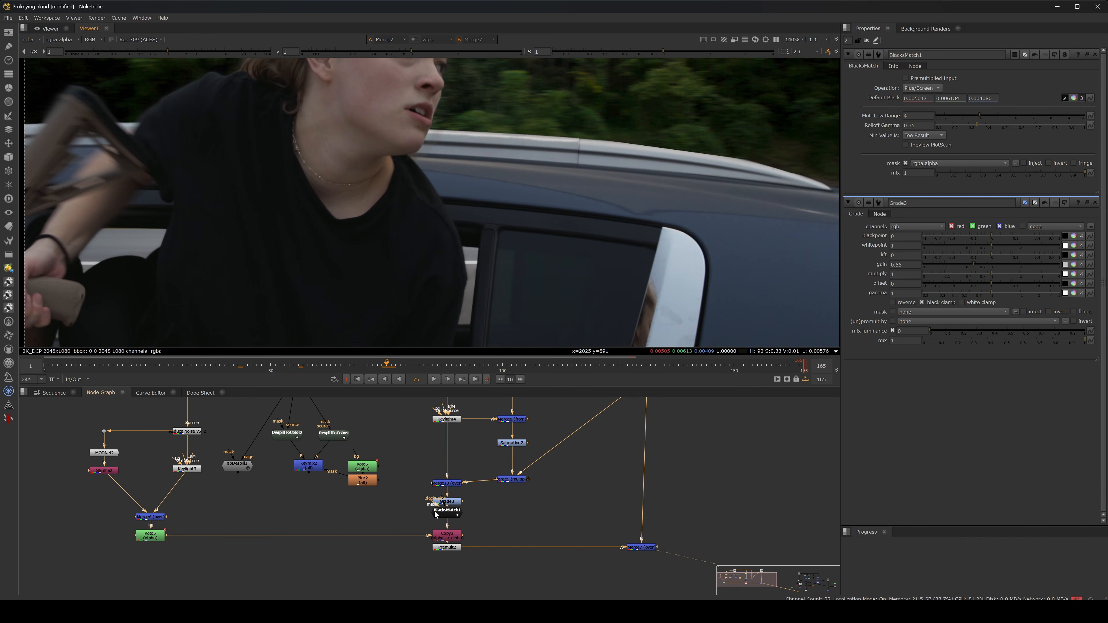
{"action": "scroll", "coordinate": [538, 176], "scroll_direction": "up", "scroll_amount": 5}
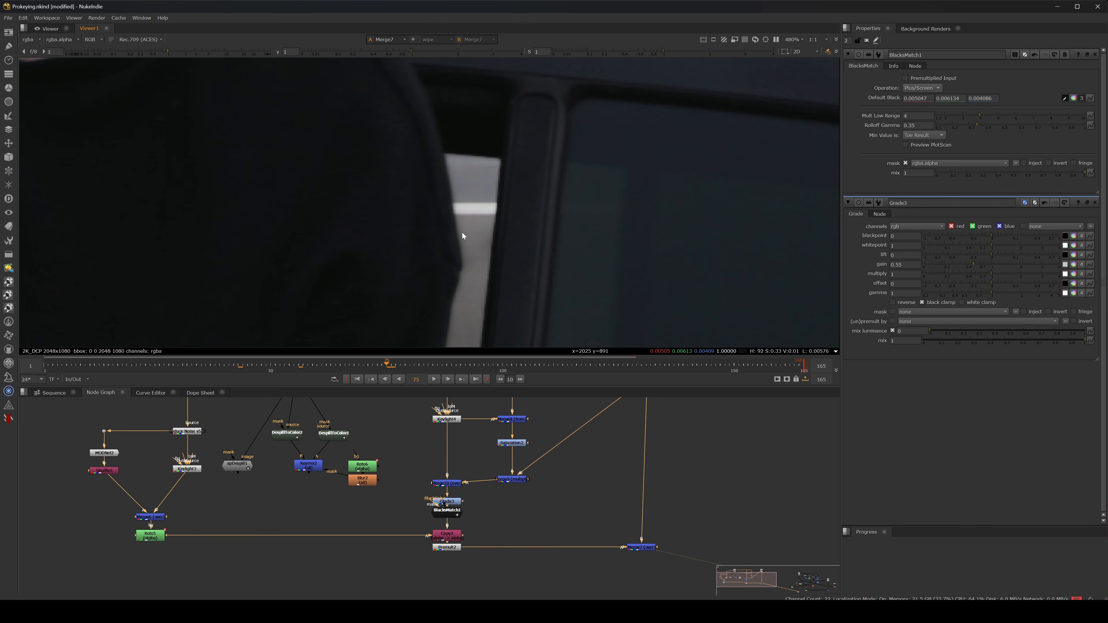
{"action": "left_click", "coordinate": [440, 510]}
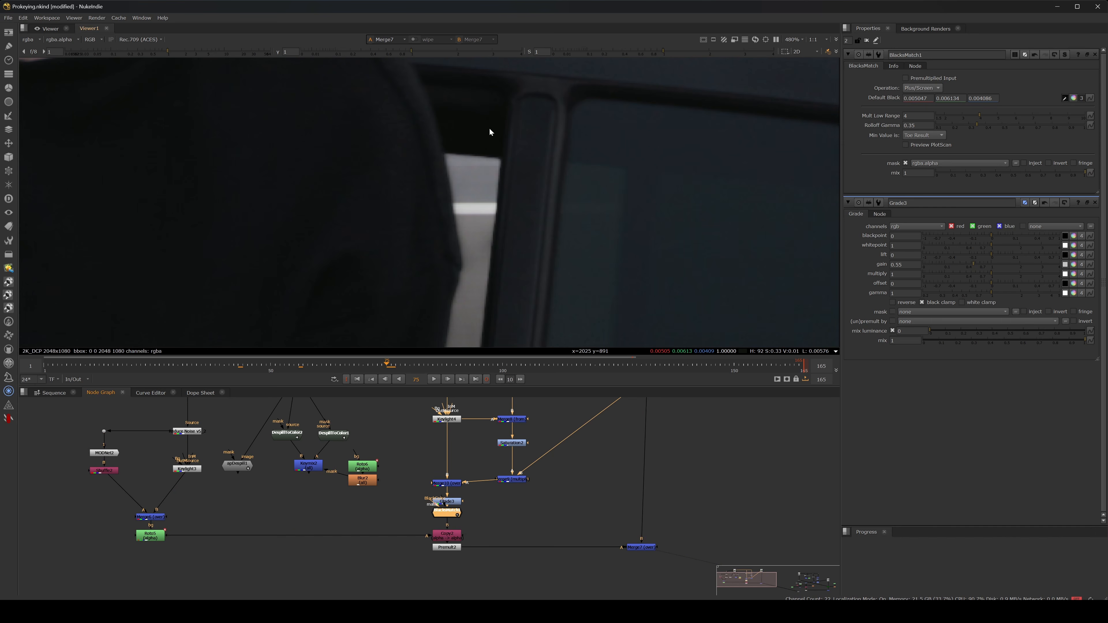
{"action": "scroll", "coordinate": [478, 153], "scroll_direction": "up", "scroll_amount": 2}
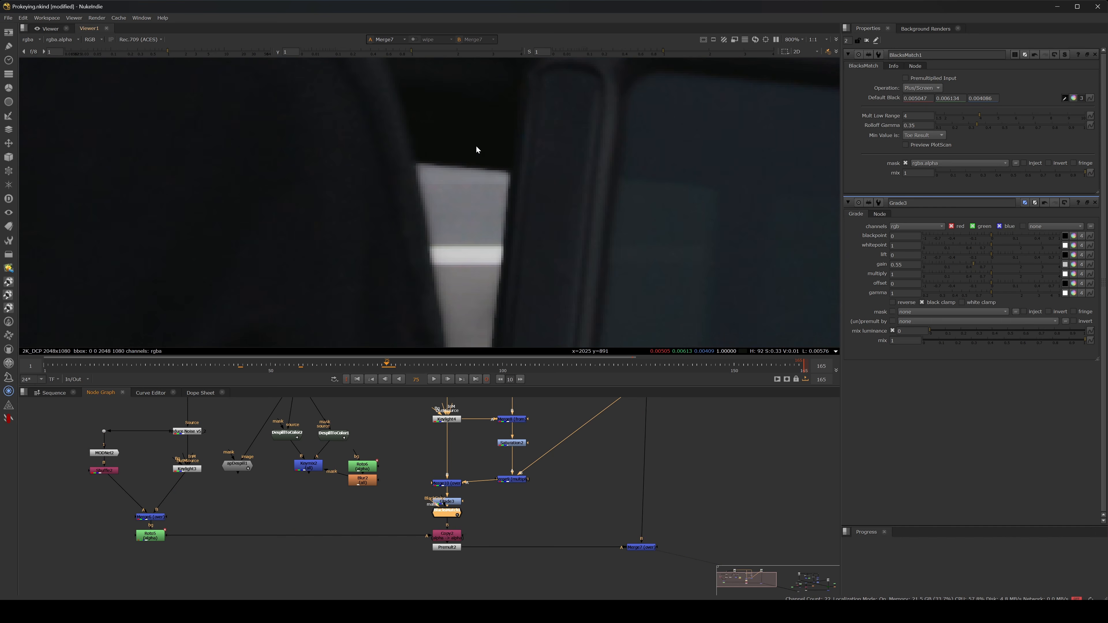
{"action": "scroll", "coordinate": [475, 144], "scroll_direction": "down", "scroll_amount": 3}
{"action": "scroll", "coordinate": [474, 155], "scroll_direction": "down", "scroll_amount": 4}
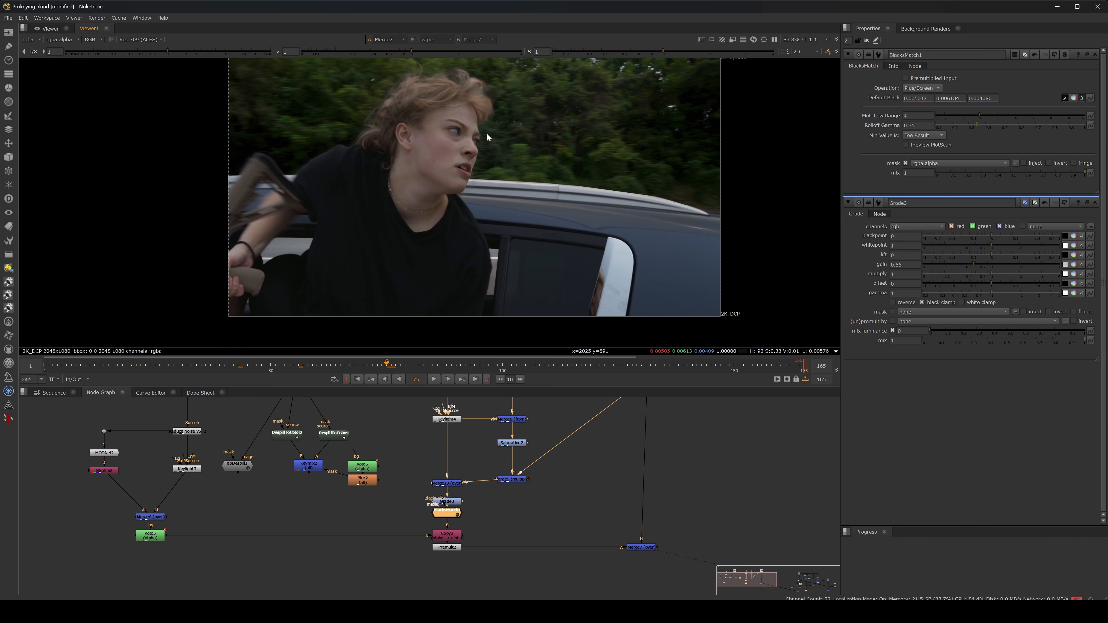
{"action": "scroll", "coordinate": [392, 135], "scroll_direction": "down", "scroll_amount": 1}
Check the composite at frames 87 and 73, and raise the Grade's gain to 0.66
{"action": "left_click", "coordinate": [441, 369]}
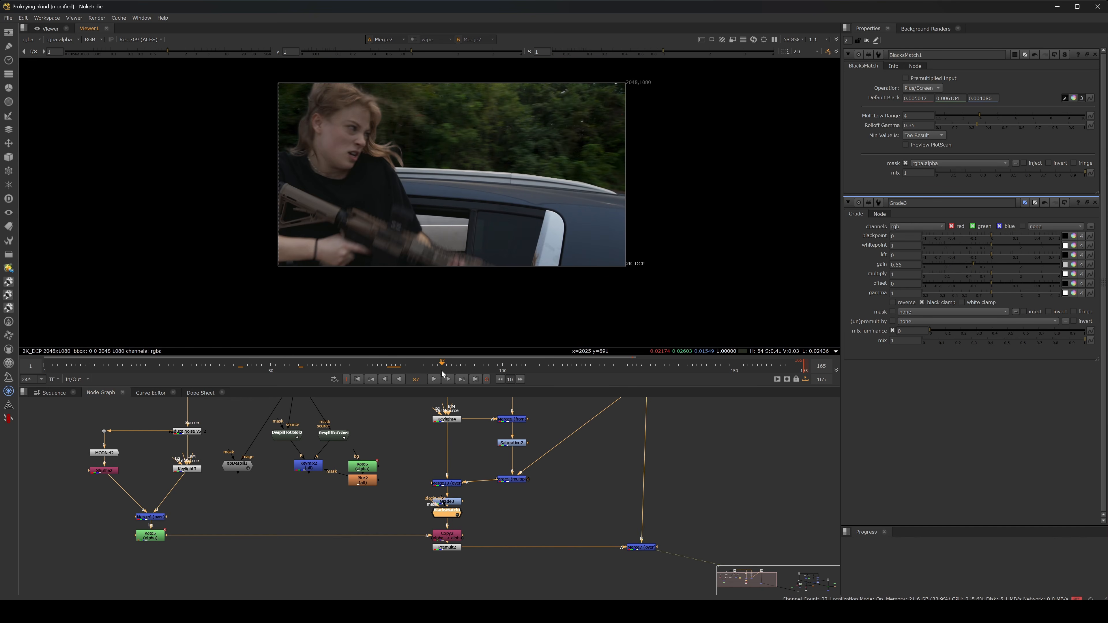
{"action": "left_click", "coordinate": [378, 365]}
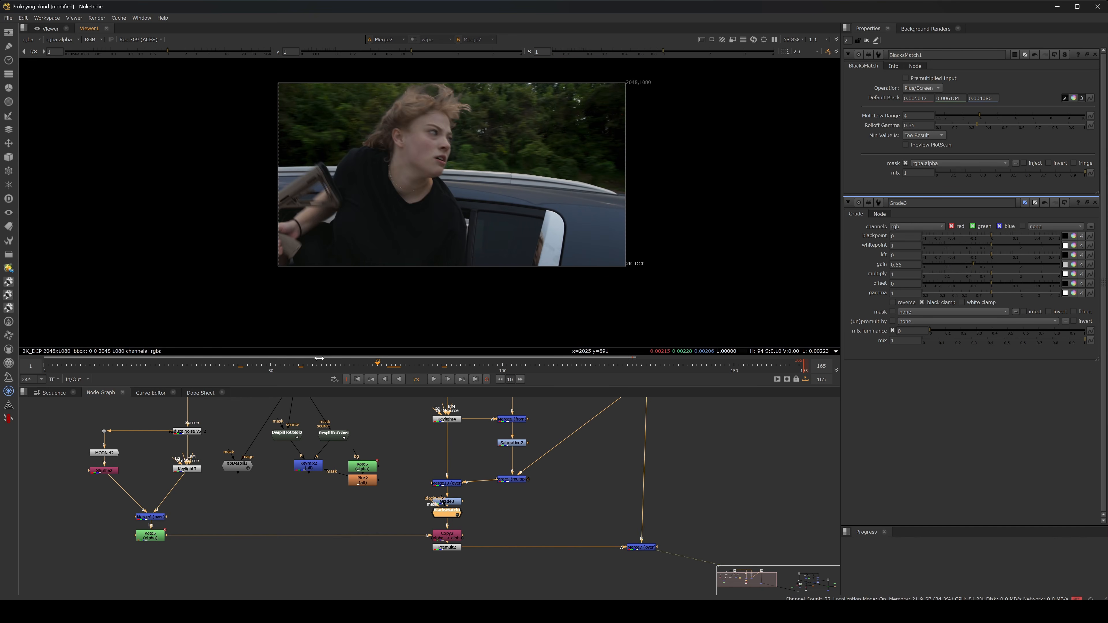
{"action": "scroll", "coordinate": [398, 108], "scroll_direction": "up", "scroll_amount": 2}
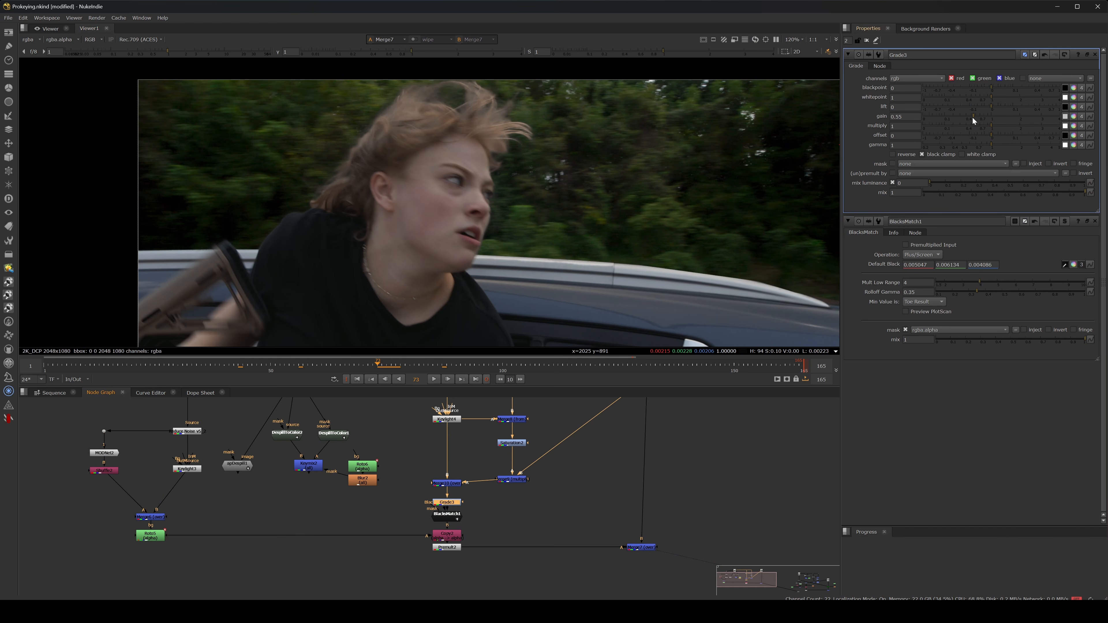
{"action": "left_click_drag", "start_coordinate": [972, 121], "coordinate": [980, 119]}
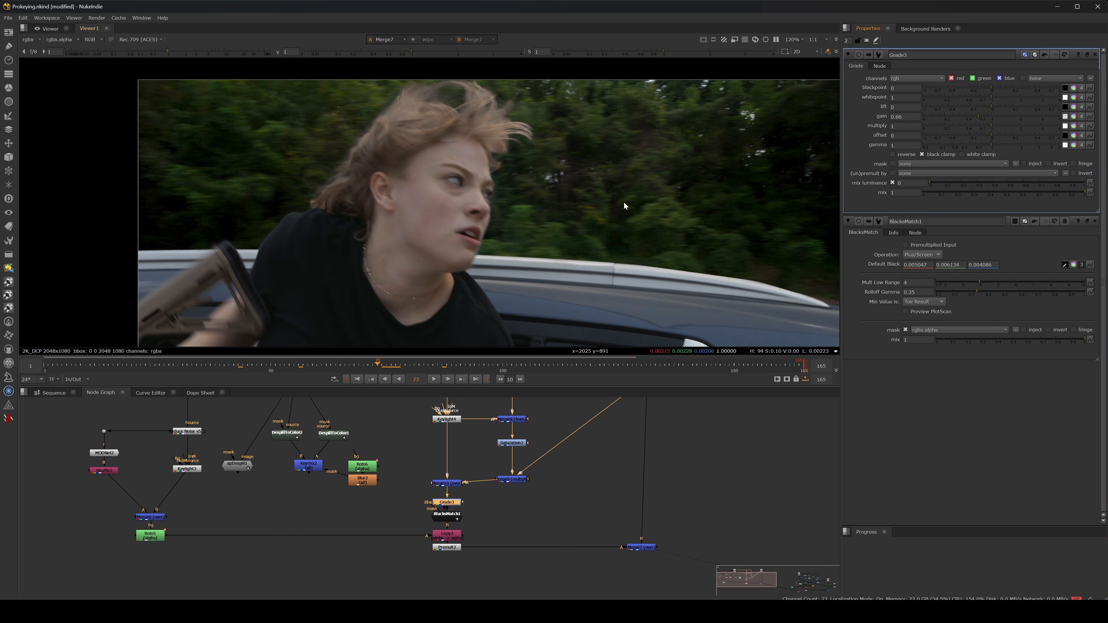
{"action": "scroll", "coordinate": [607, 139], "scroll_direction": "down", "scroll_amount": 2}
{"action": "scroll", "coordinate": [606, 139], "scroll_direction": "up", "scroll_amount": 1}
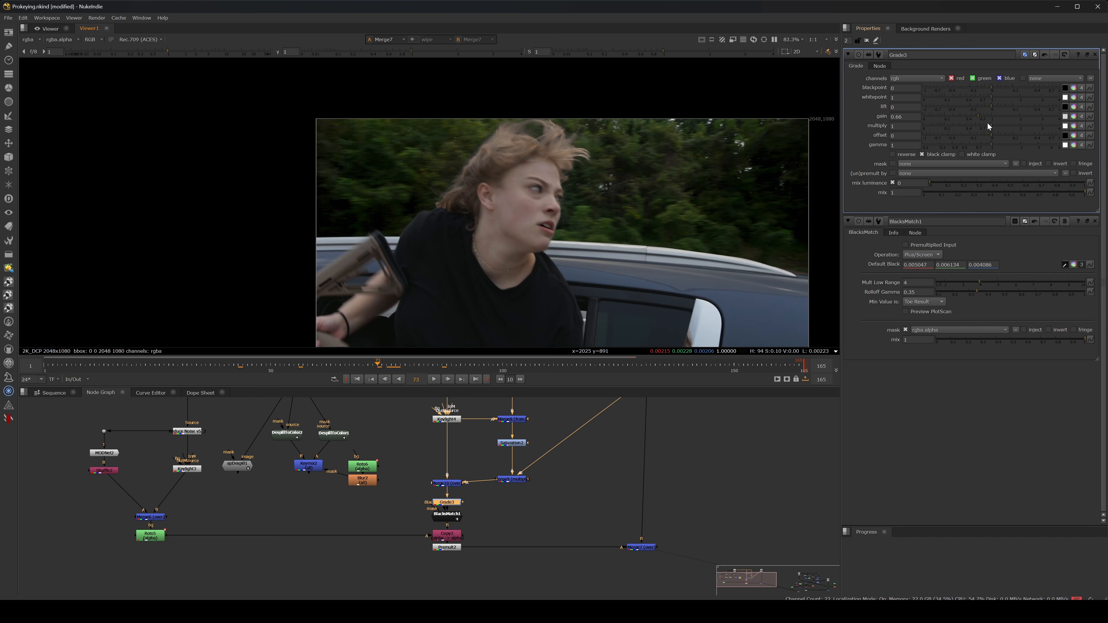
{"action": "scroll", "coordinate": [491, 156], "scroll_direction": "up", "scroll_amount": 3}
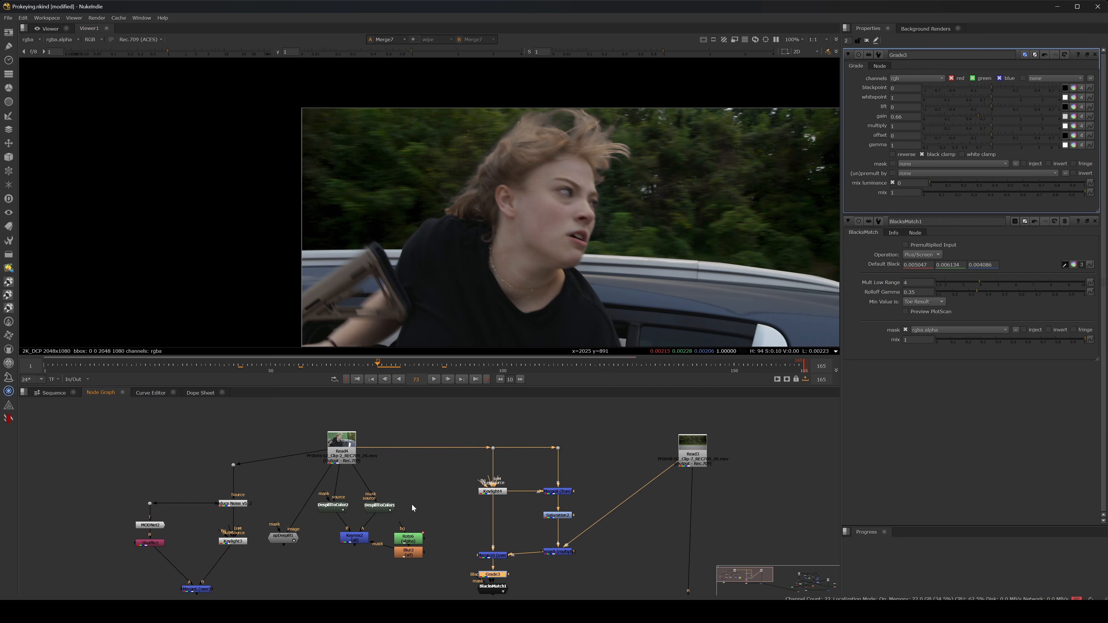
View the original green-screen plate Read4 and examine its flying hair strands up close
{"action": "left_click", "coordinate": [341, 441]}
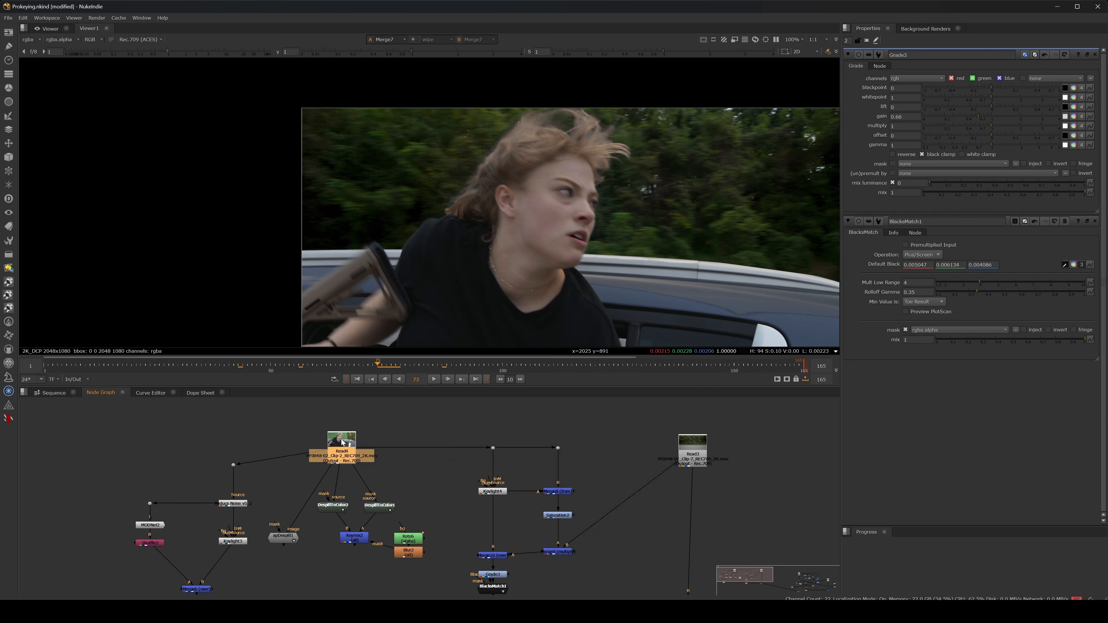
{"action": "key", "text": "1"}
{"action": "scroll", "coordinate": [549, 178], "scroll_direction": "up", "scroll_amount": 4}
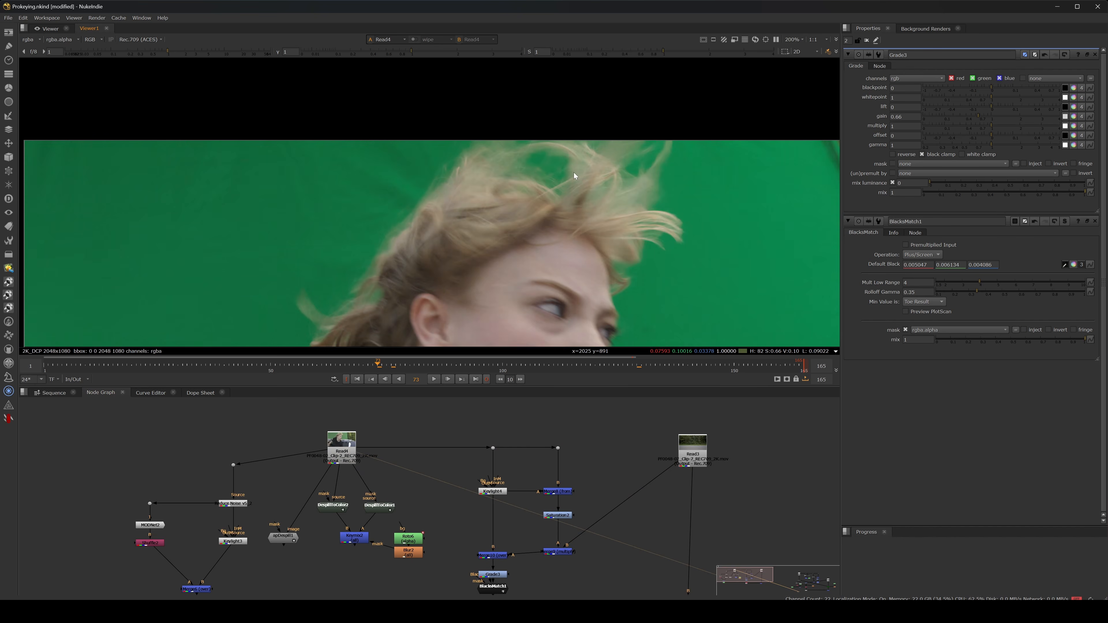
{"action": "scroll", "coordinate": [554, 180], "scroll_direction": "up", "scroll_amount": 7}
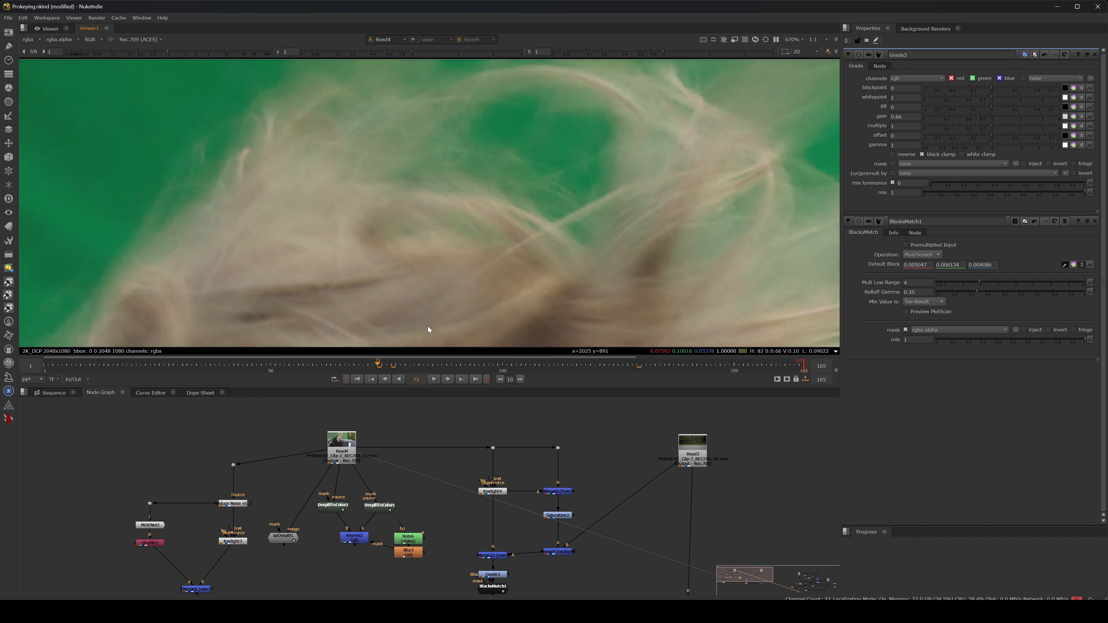
{"action": "middle_click_drag", "start_coordinate": [509, 560], "coordinate": [473, 426]}
{"action": "middle_click_drag", "start_coordinate": [520, 178], "coordinate": [536, 217]}
Compare the hair in the Merge7 composite with the green-screen plate using a viewer wipe, including at frame 80
{"action": "left_click", "coordinate": [654, 486]}
{"action": "key", "text": "2"}
{"action": "scroll", "coordinate": [525, 205], "scroll_direction": "down", "scroll_amount": 4}
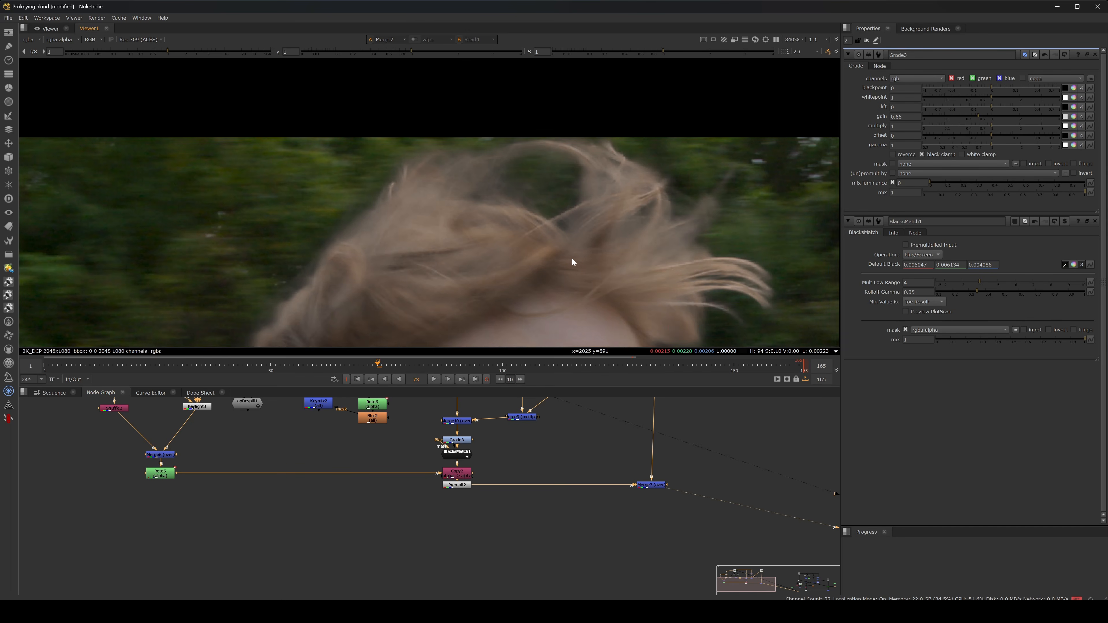
{"action": "key", "text": "w"}
{"action": "scroll", "coordinate": [564, 252], "scroll_direction": "down", "scroll_amount": 4}
{"action": "left_click_drag", "start_coordinate": [457, 181], "coordinate": [506, 183]}
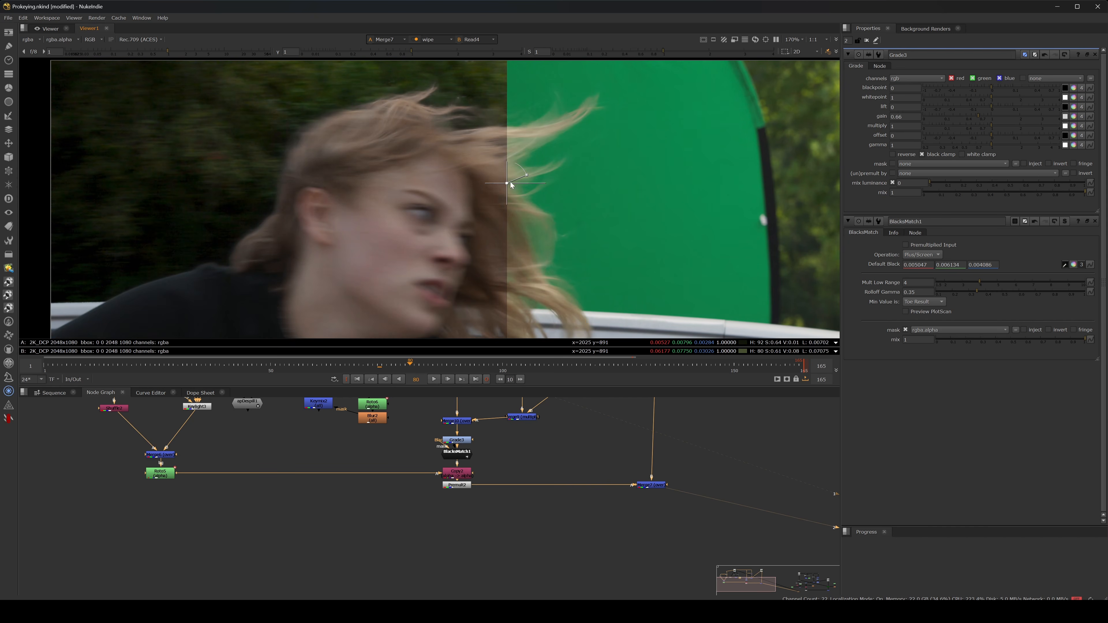
{"action": "left_click_drag", "start_coordinate": [507, 182], "coordinate": [430, 211]}
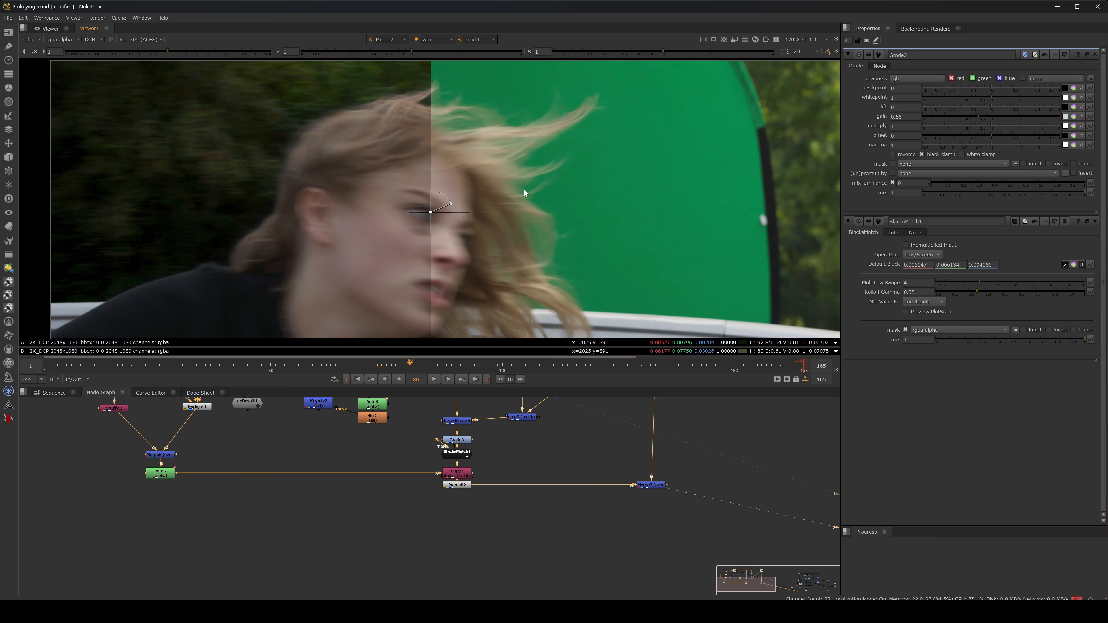
{"action": "scroll", "coordinate": [500, 212], "scroll_direction": "down", "scroll_amount": 1}
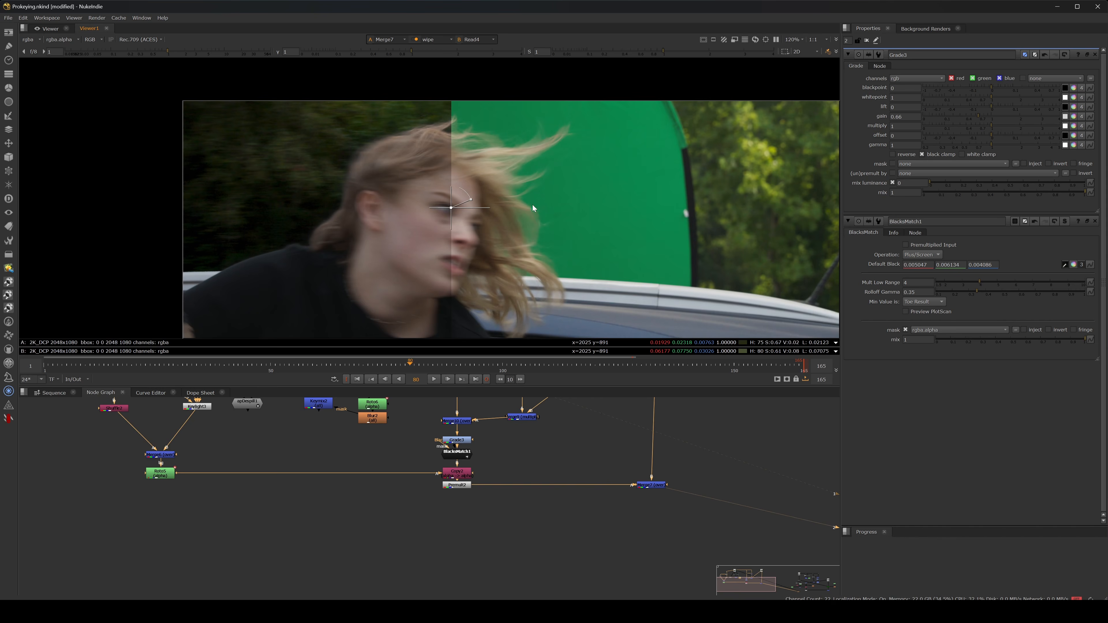
{"action": "middle_click_drag", "start_coordinate": [569, 416], "coordinate": [514, 455]}
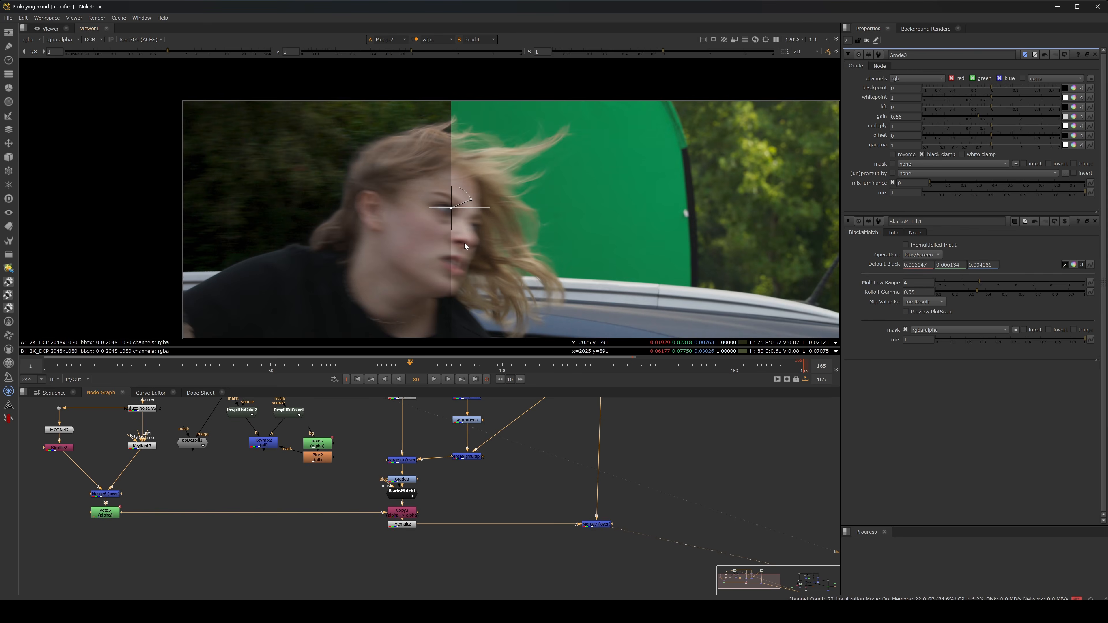
{"action": "key", "text": "w"}
View the background plate Read3 on its own and compare it with the Merge7 composite
{"action": "middle_click_drag", "start_coordinate": [557, 472], "coordinate": [511, 531]}
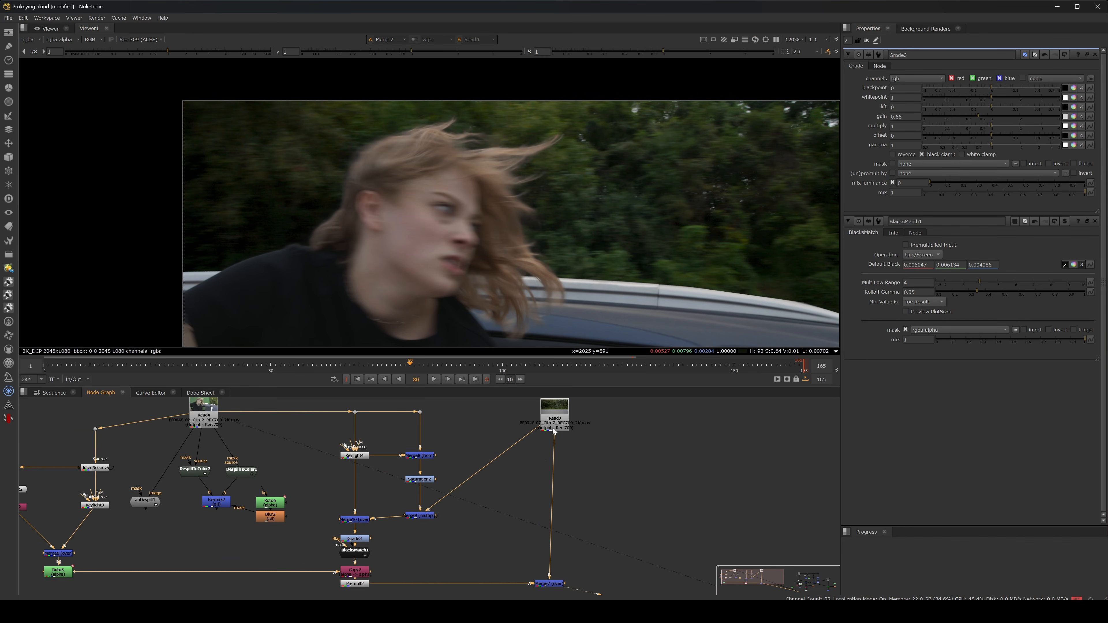
{"action": "left_click", "coordinate": [552, 429]}
{"action": "key", "text": "1"}
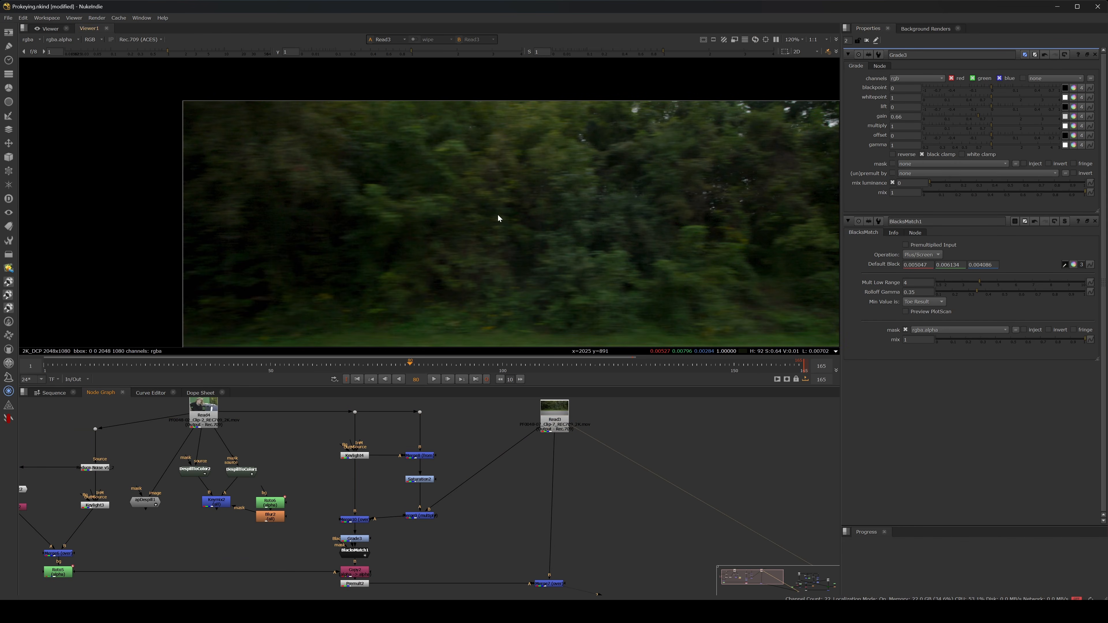
{"action": "scroll", "coordinate": [506, 201], "scroll_direction": "down", "scroll_amount": 3}
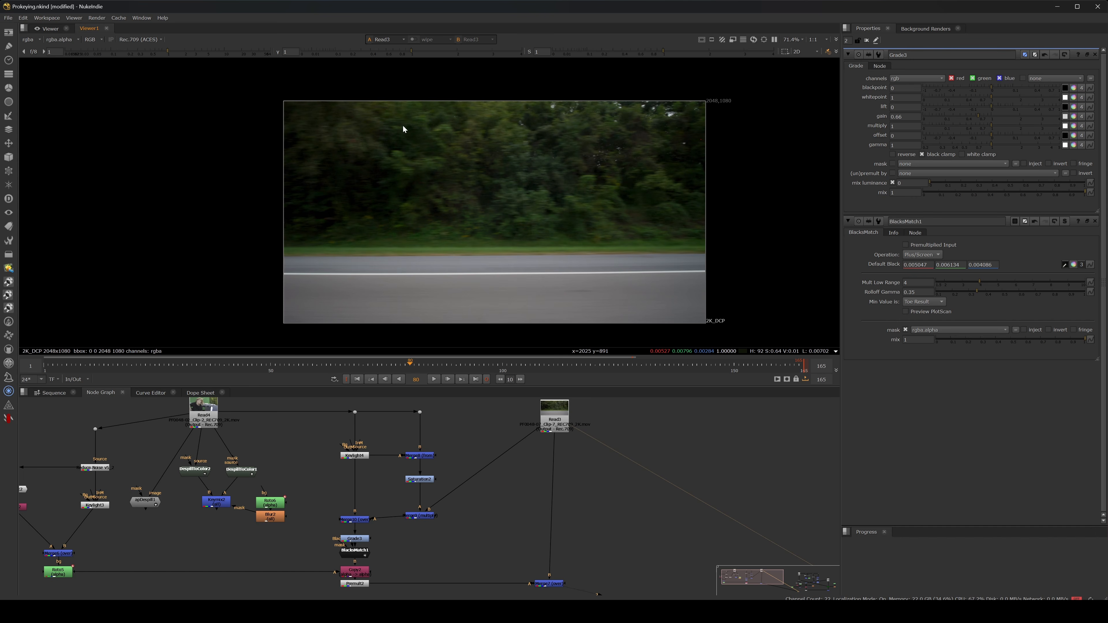
{"action": "left_click", "coordinate": [551, 428]}
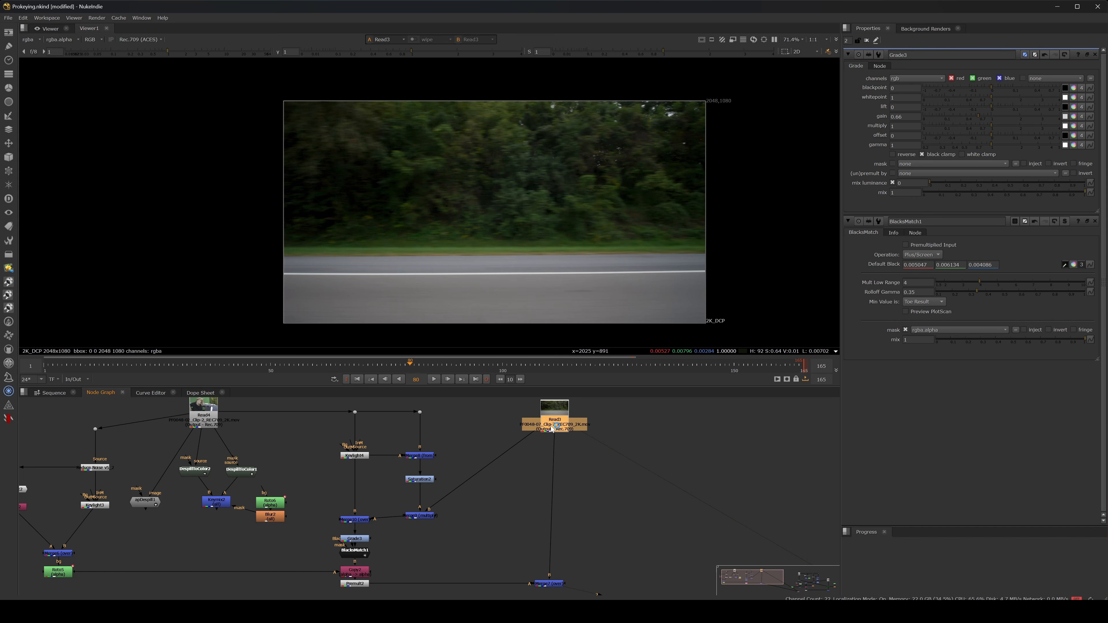
{"action": "middle_click_drag", "start_coordinate": [549, 584], "coordinate": [567, 510]}
{"action": "key", "text": "1"}
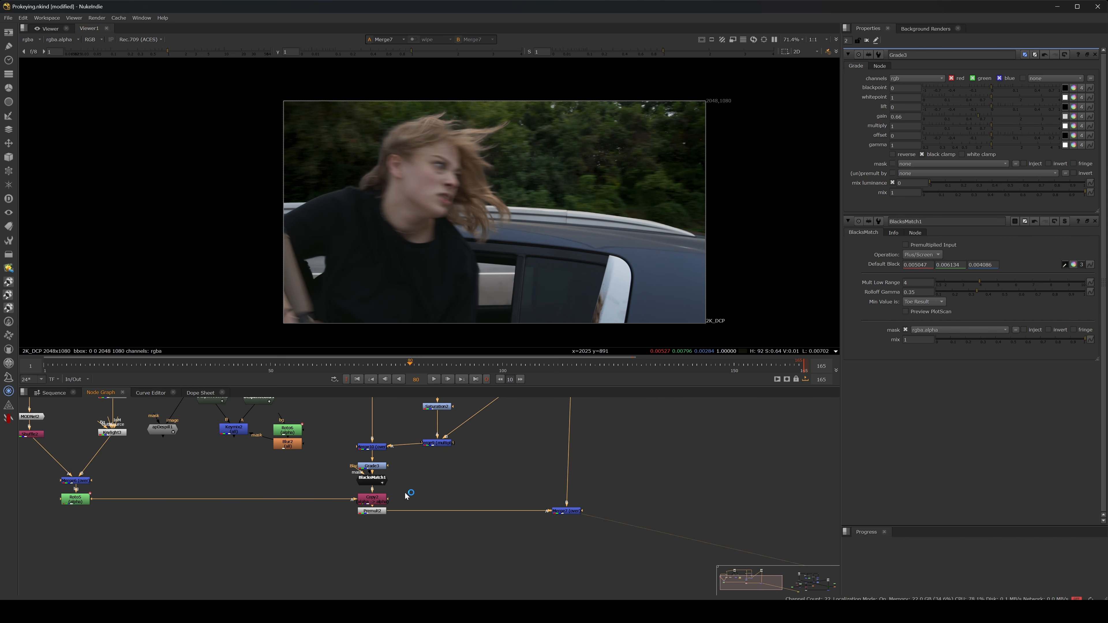
Add an AdditiveKeyerPro node on the background branch between Read3 and Merge7
{"action": "middle_click_drag", "start_coordinate": [508, 439], "coordinate": [500, 504]}
{"action": "left_click", "coordinate": [506, 503]}
{"action": "key", "text": "Tab"}
{"action": "type", "text": "addi"}
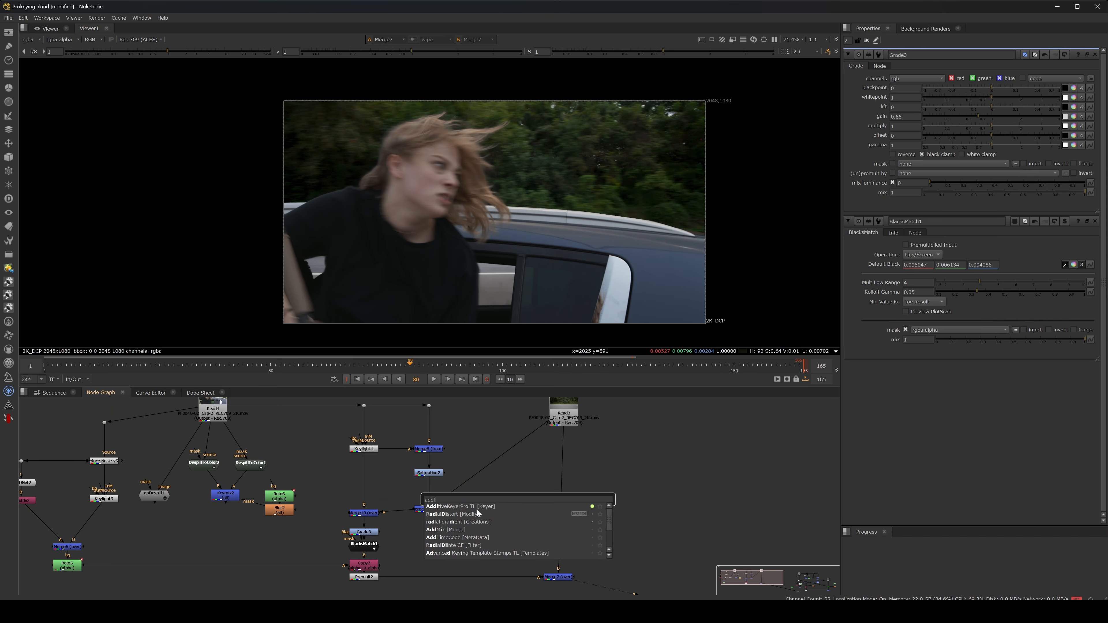
{"action": "key", "text": "Return"}
{"action": "left_click_drag", "start_coordinate": [519, 497], "coordinate": [558, 522]}
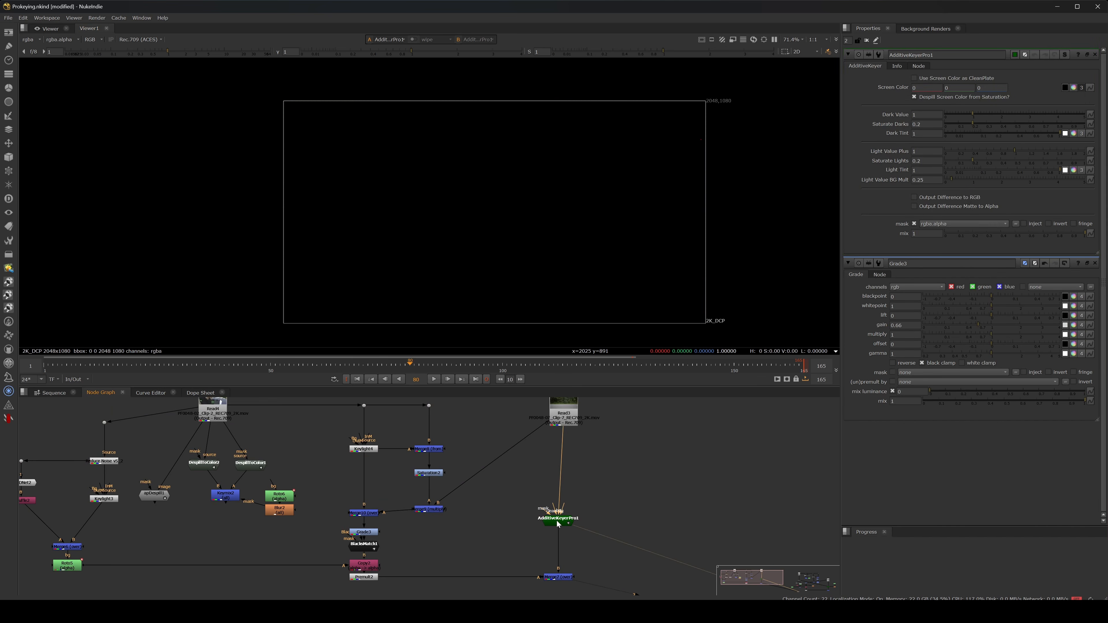
Connect the AdditiveKeyerPro's foreground input to the Reduce Noise v5 output of the green-screen plate
{"action": "scroll", "coordinate": [559, 522], "scroll_direction": "up", "scroll_amount": 3}
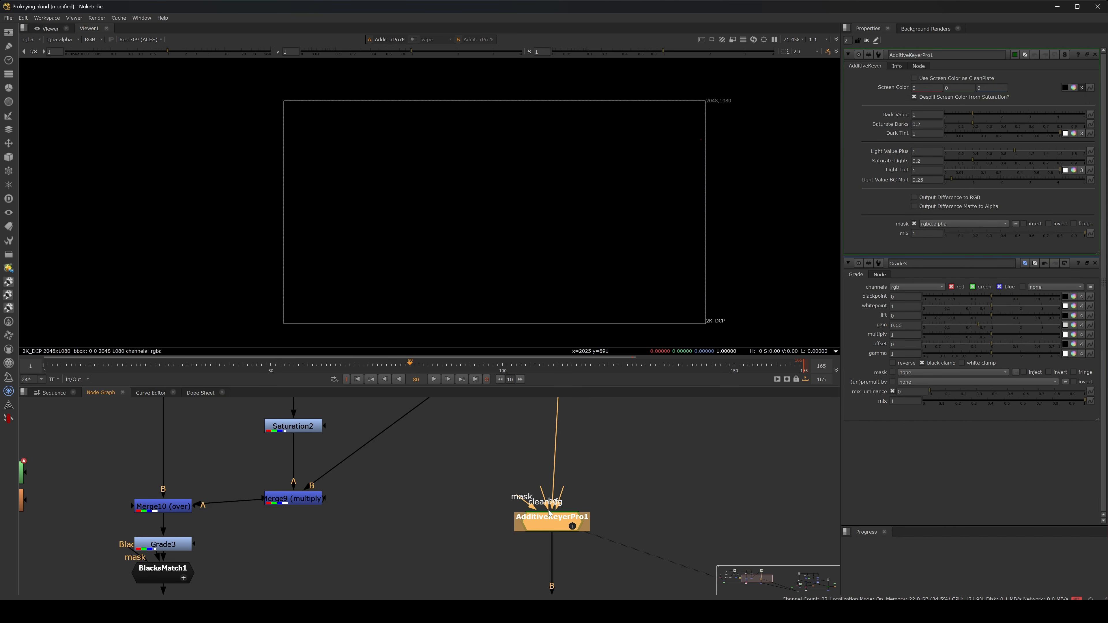
{"action": "scroll", "coordinate": [550, 513], "scroll_direction": "down", "scroll_amount": 3}
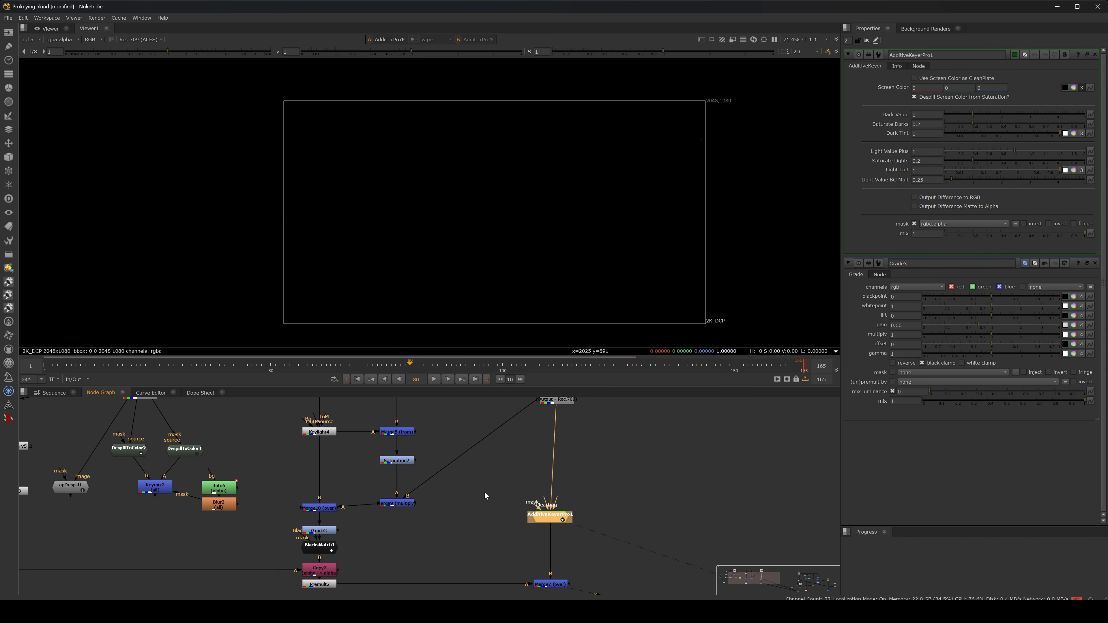
{"action": "scroll", "coordinate": [484, 492], "scroll_direction": "down", "scroll_amount": 2}
{"action": "scroll", "coordinate": [252, 472], "scroll_direction": "up", "scroll_amount": 3}
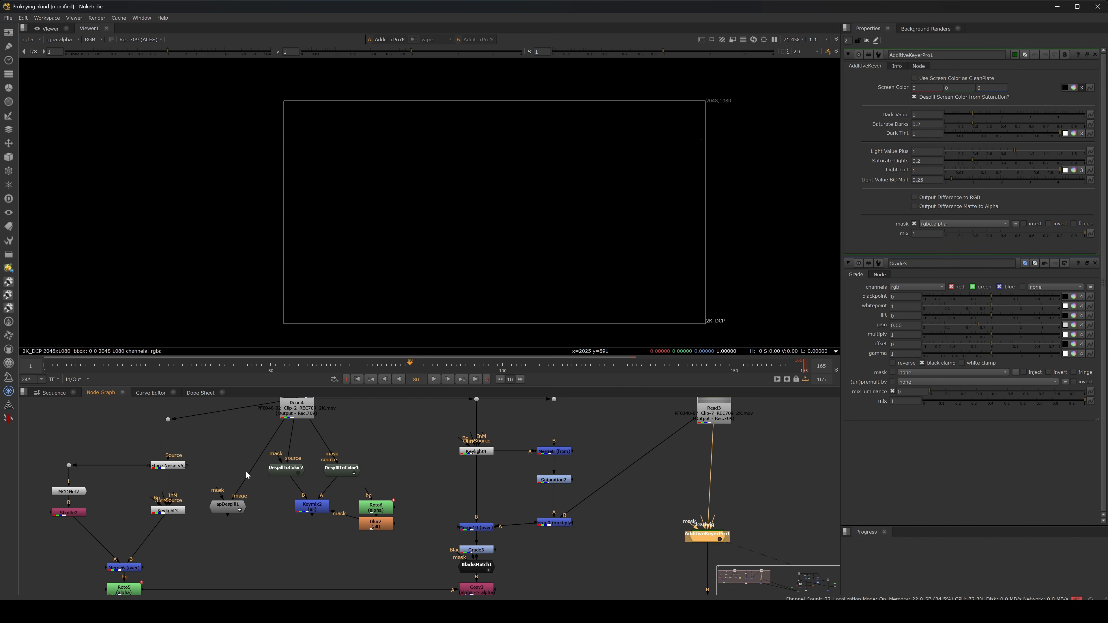
{"action": "scroll", "coordinate": [376, 479], "scroll_direction": "down", "scroll_amount": 3}
{"action": "left_click_drag", "start_coordinate": [565, 503], "coordinate": [255, 473]}
{"action": "scroll", "coordinate": [437, 519], "scroll_direction": "up", "scroll_amount": 4}
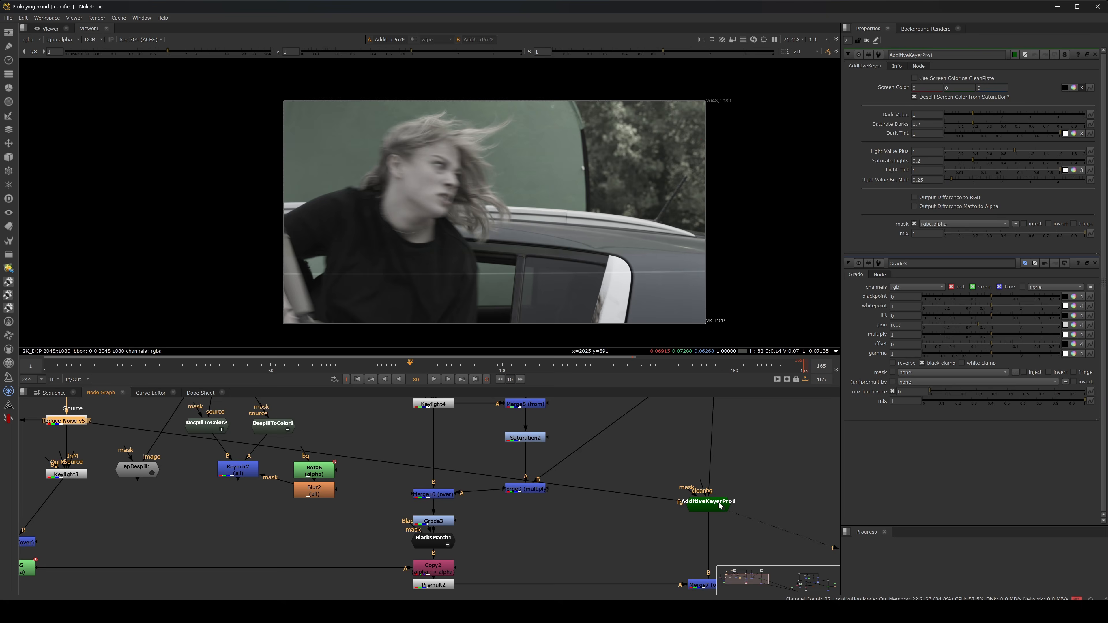
Sample the green screen in the denoised plate as the AdditiveKeyerPro's Screen Color and enable Use Screen Color as CleanPlate
{"action": "middle_click_drag", "start_coordinate": [71, 423], "coordinate": [314, 484]}
{"action": "left_click", "coordinate": [315, 484]}
{"action": "key", "text": "1"}
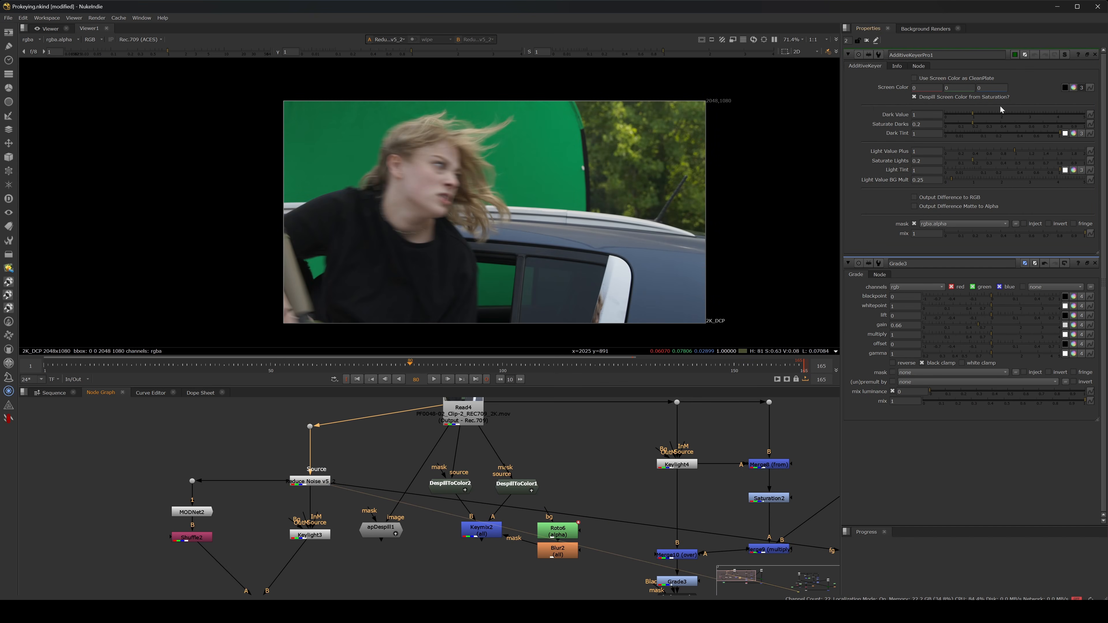
{"action": "left_click", "coordinate": [1066, 86]}
{"action": "left_click", "coordinate": [540, 159], "text": "ctrl"}
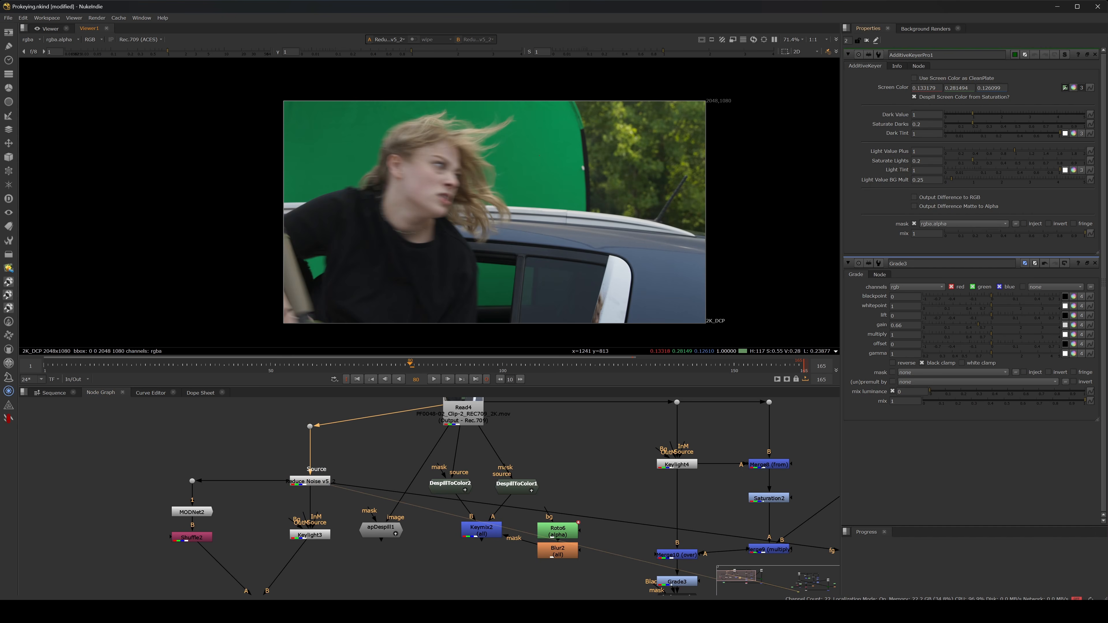
{"action": "left_click", "coordinate": [914, 78]}
View the AdditiveKeyerPro output and set its Dark Value to 0 and Light Value Plus to 1.29
{"action": "middle_click_drag", "start_coordinate": [535, 515], "coordinate": [292, 431]}
{"action": "left_click", "coordinate": [692, 478]}
{"action": "key", "text": "1"}
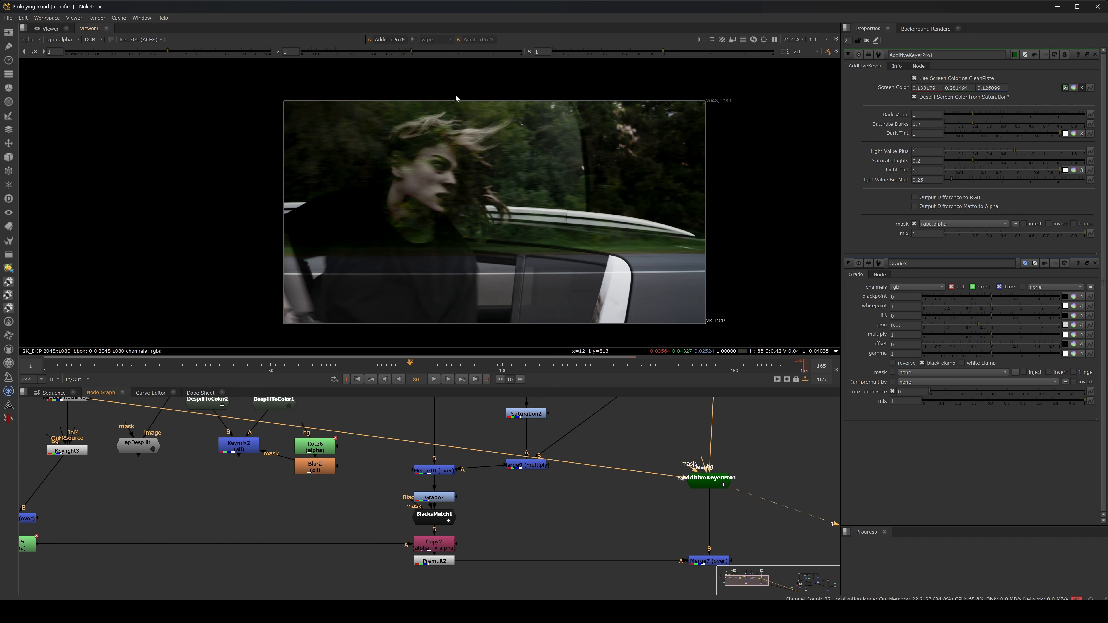
{"action": "scroll", "coordinate": [501, 157], "scroll_direction": "up", "scroll_amount": 2}
{"action": "scroll", "coordinate": [390, 104], "scroll_direction": "up", "scroll_amount": 2}
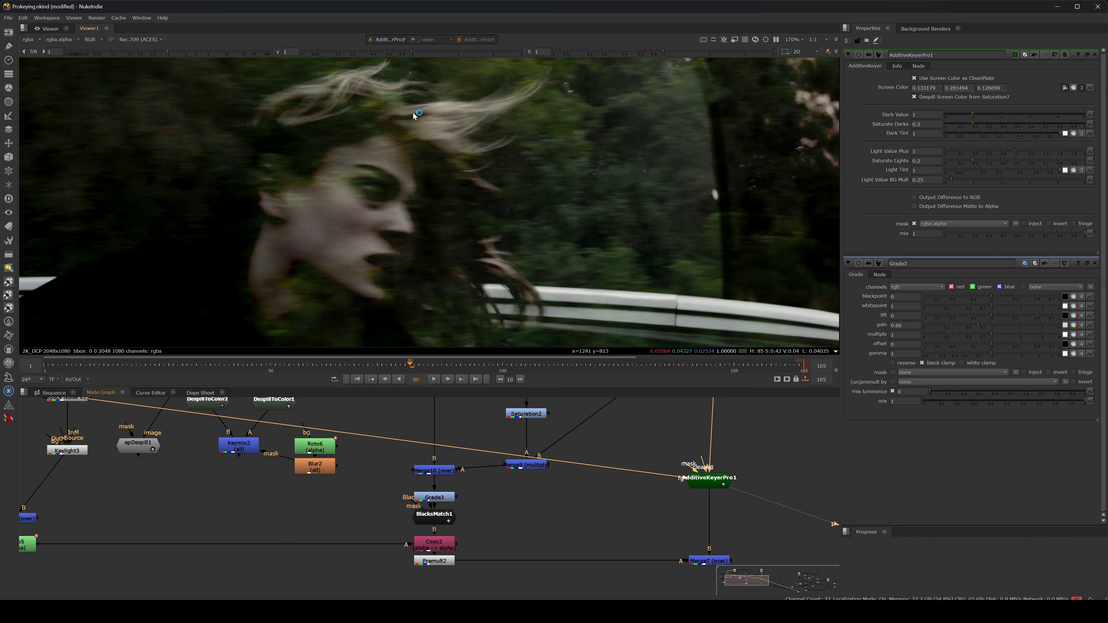
{"action": "left_click_drag", "start_coordinate": [970, 114], "coordinate": [927, 118]}
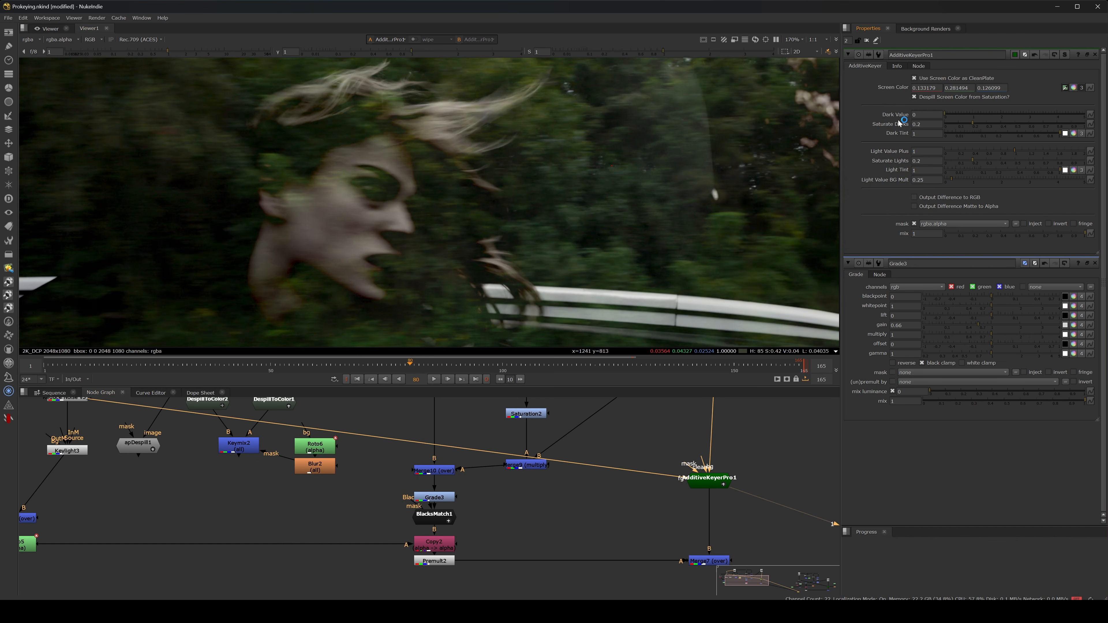
{"action": "scroll", "coordinate": [477, 202], "scroll_direction": "down", "scroll_amount": 3}
{"action": "scroll", "coordinate": [477, 201], "scroll_direction": "down", "scroll_amount": 1}
{"action": "mouse_move", "coordinate": [1015, 151]}
{"action": "left_mouse_down"}
{"action": "mouse_move", "coordinate": [1042, 152]}
{"action": "mouse_move", "coordinate": [998, 154]}
{"action": "mouse_move", "coordinate": [1035, 153]}
{"action": "left_mouse_up"}
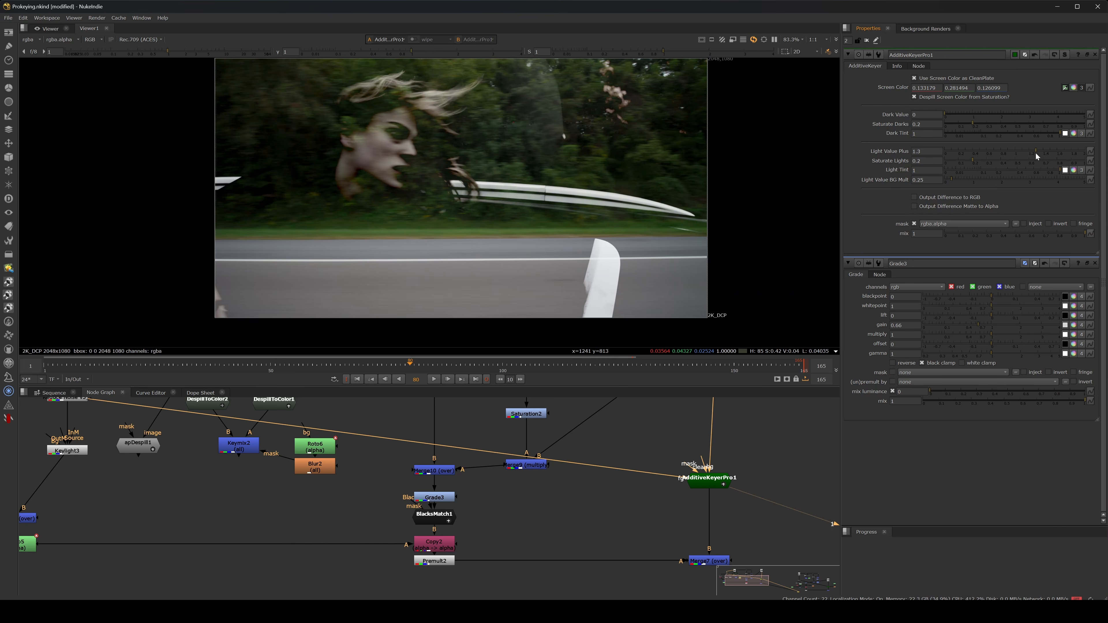
{"action": "scroll", "coordinate": [436, 88], "scroll_direction": "up", "scroll_amount": 3}
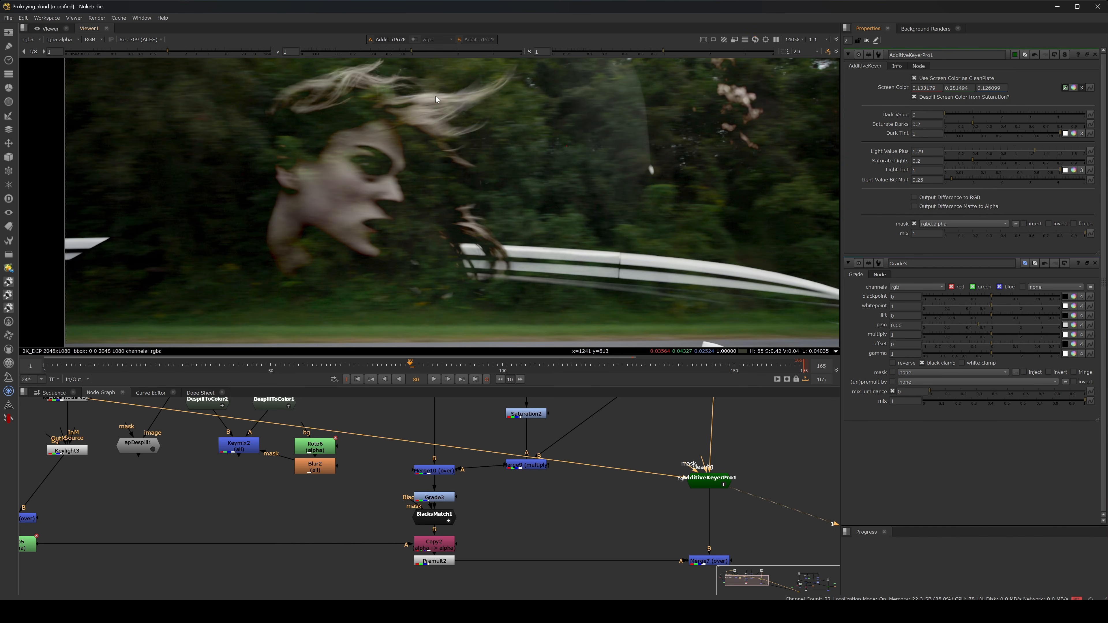
View the Merge7 composite and compare the flying hair with the AdditiveKeyerPro disabled and enabled
{"action": "middle_click_drag", "start_coordinate": [633, 421], "coordinate": [612, 367]}
{"action": "left_click", "coordinate": [688, 506]}
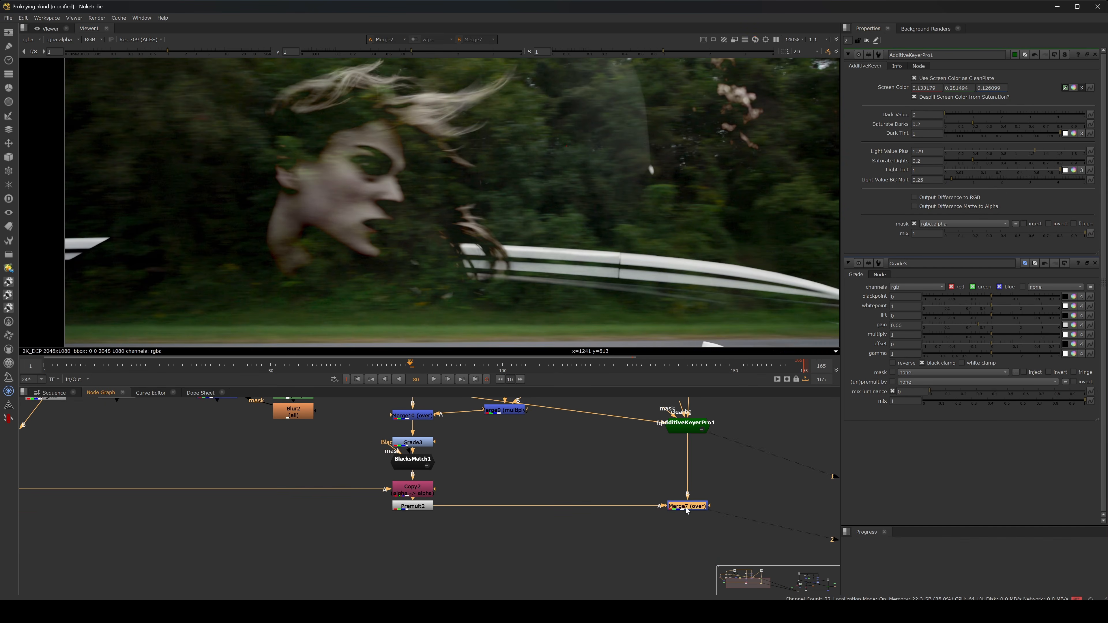
{"action": "key", "text": "2"}
{"action": "left_click", "coordinate": [707, 422]}
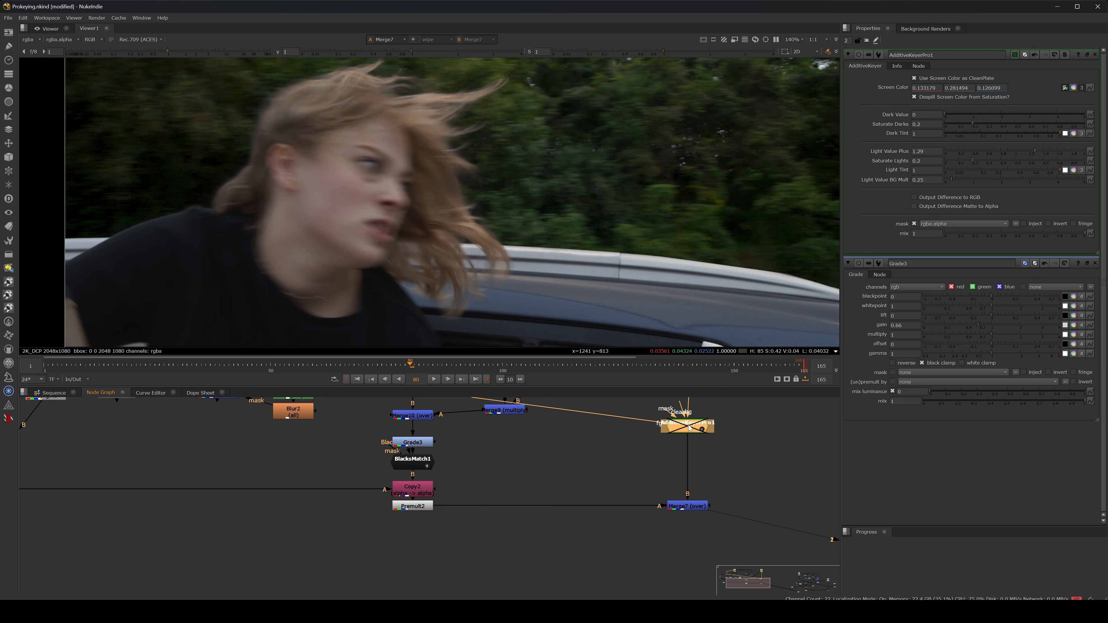
{"action": "scroll", "coordinate": [381, 178], "scroll_direction": "up", "scroll_amount": 5}
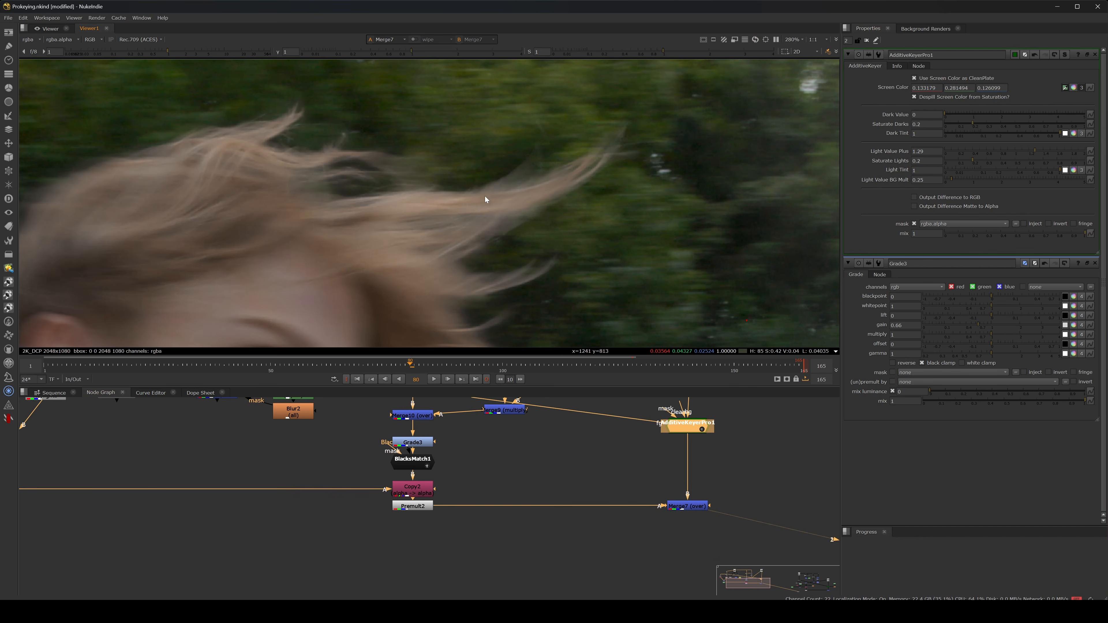
Set the AdditiveKeyerPro's Light Value Plus to 1.02 while viewing the hair in the composite
{"action": "scroll", "coordinate": [486, 200], "scroll_direction": "down", "scroll_amount": 1}
{"action": "left_click_drag", "start_coordinate": [1034, 150], "coordinate": [1016, 153]}
{"action": "key", "text": "l"}
{"action": "scroll", "coordinate": [440, 198], "scroll_direction": "down", "scroll_amount": 2}
{"action": "key", "text": "k"}
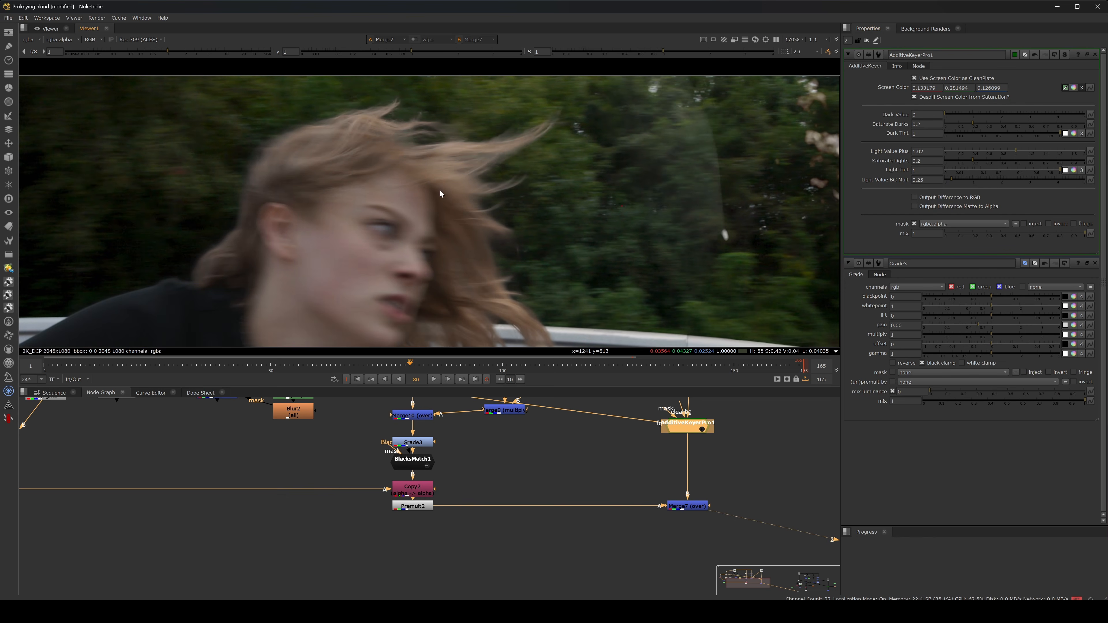
Examine the hair edges and loose strands in the composite at frame 101
{"action": "scroll", "coordinate": [442, 143], "scroll_direction": "up", "scroll_amount": 5}
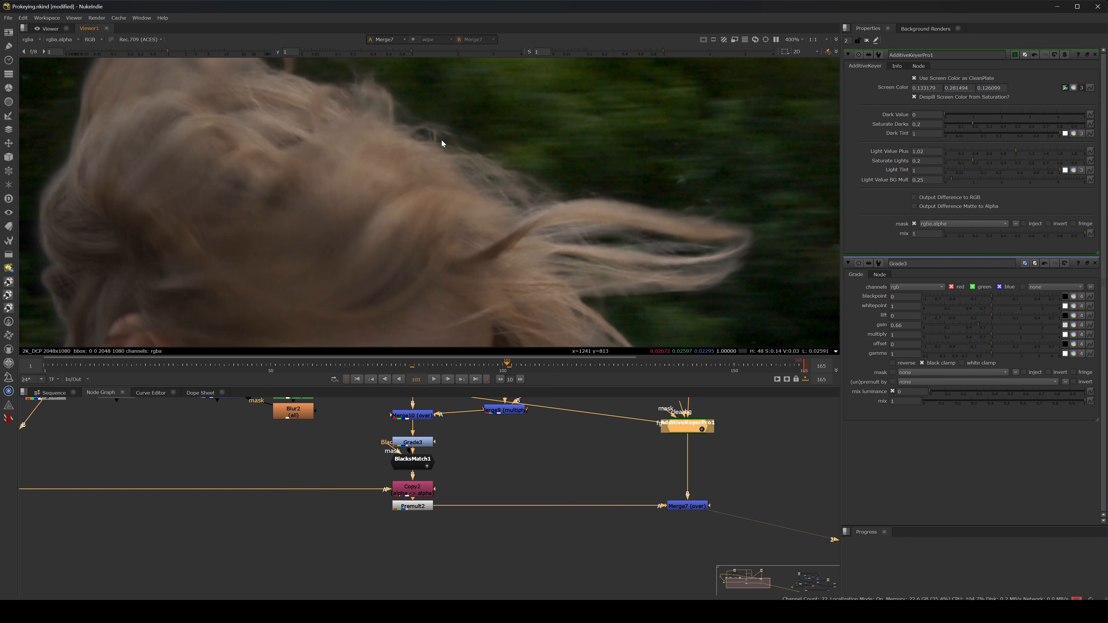
{"action": "scroll", "coordinate": [366, 120], "scroll_direction": "down", "scroll_amount": 3}
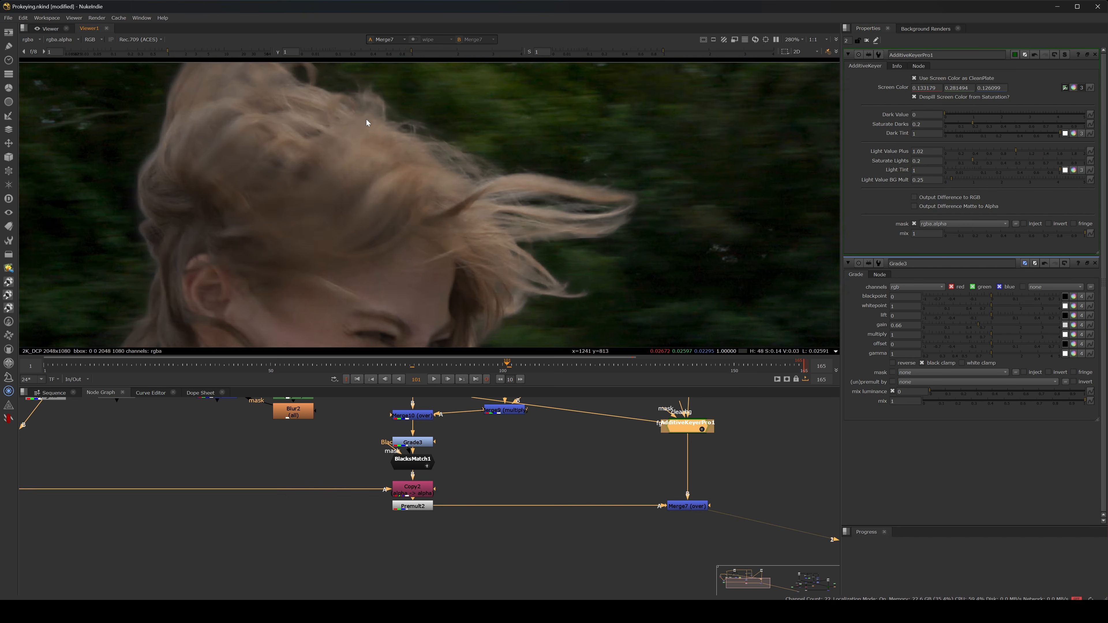
{"action": "scroll", "coordinate": [555, 198], "scroll_direction": "up", "scroll_amount": 3}
{"action": "scroll", "coordinate": [554, 202], "scroll_direction": "down", "scroll_amount": 3}
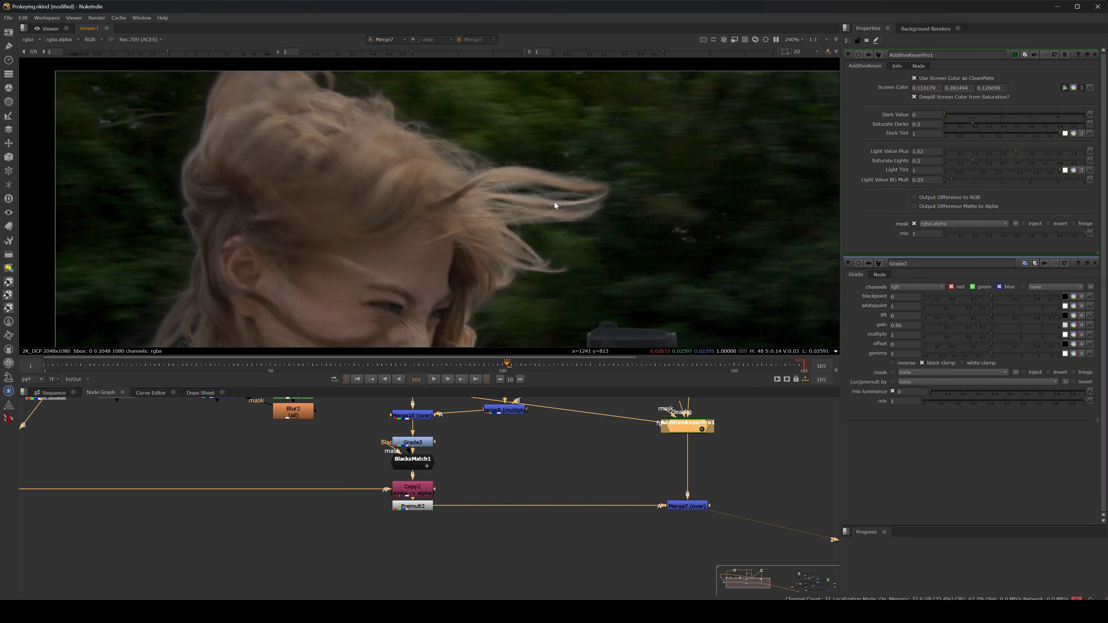
{"action": "middle_click_drag", "start_coordinate": [554, 202], "coordinate": [660, 171]}
{"action": "scroll", "coordinate": [672, 216], "scroll_direction": "down", "scroll_amount": 1}
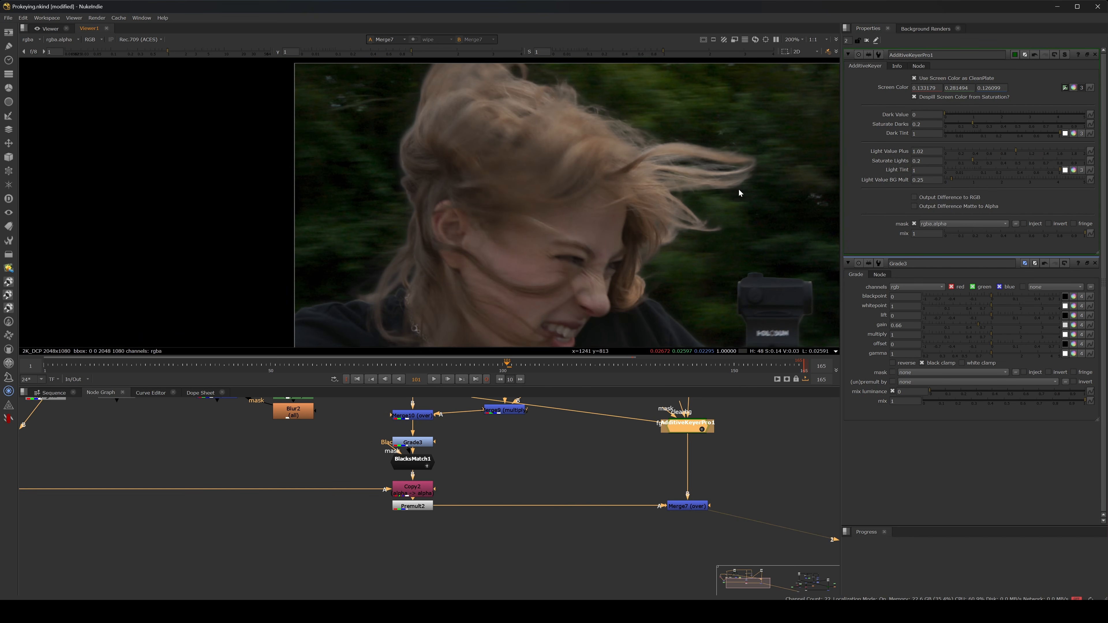
{"action": "middle_click_drag", "start_coordinate": [576, 176], "coordinate": [413, 196]}
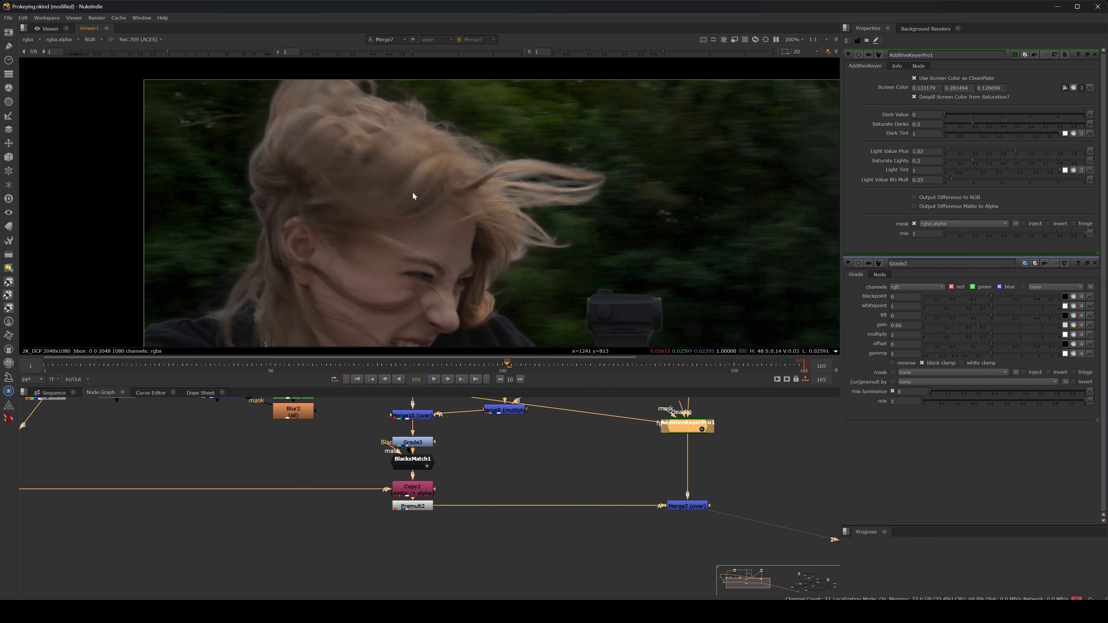
Try the blonde hair color at frame 101 as the AdditiveKeyerPro's Light Tint
{"action": "left_click", "coordinate": [1064, 171]}
{"action": "left_click", "coordinate": [433, 144], "text": "ctrl"}
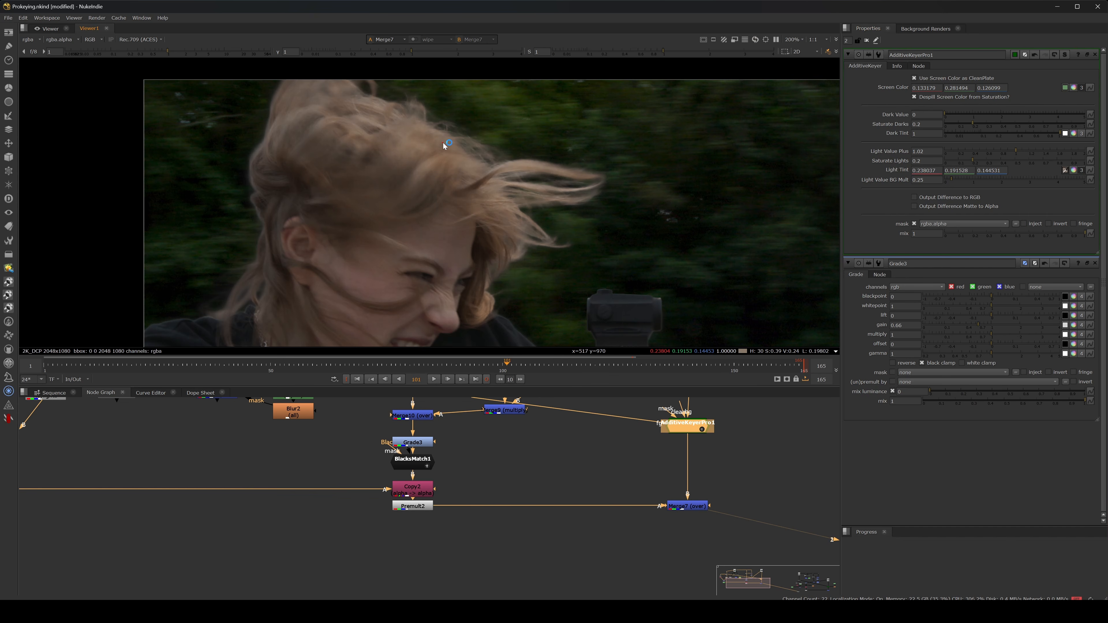
{"action": "left_click", "coordinate": [709, 476]}
{"action": "left_click", "coordinate": [694, 431]}
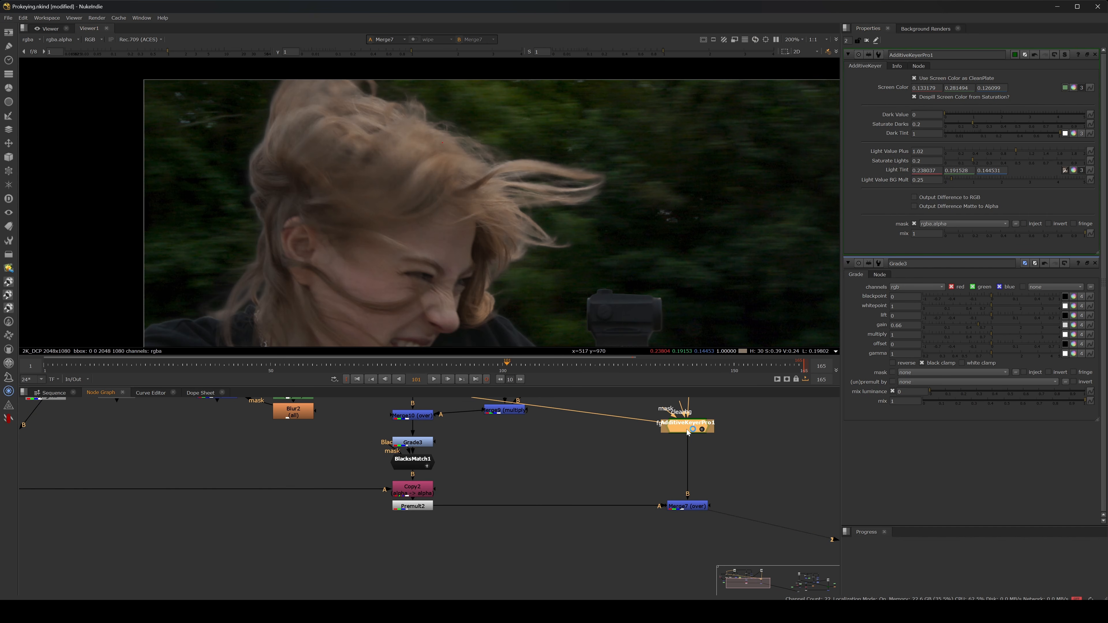
Set Light Value Plus to 0.42, Saturate Lights to 0.415 and Light Value BG Mult to 1.86, and shift the Light Tint toward green
{"action": "left_click", "coordinate": [1006, 161]}
{"action": "left_click", "coordinate": [1053, 180]}
{"action": "left_click", "coordinate": [1073, 170]}
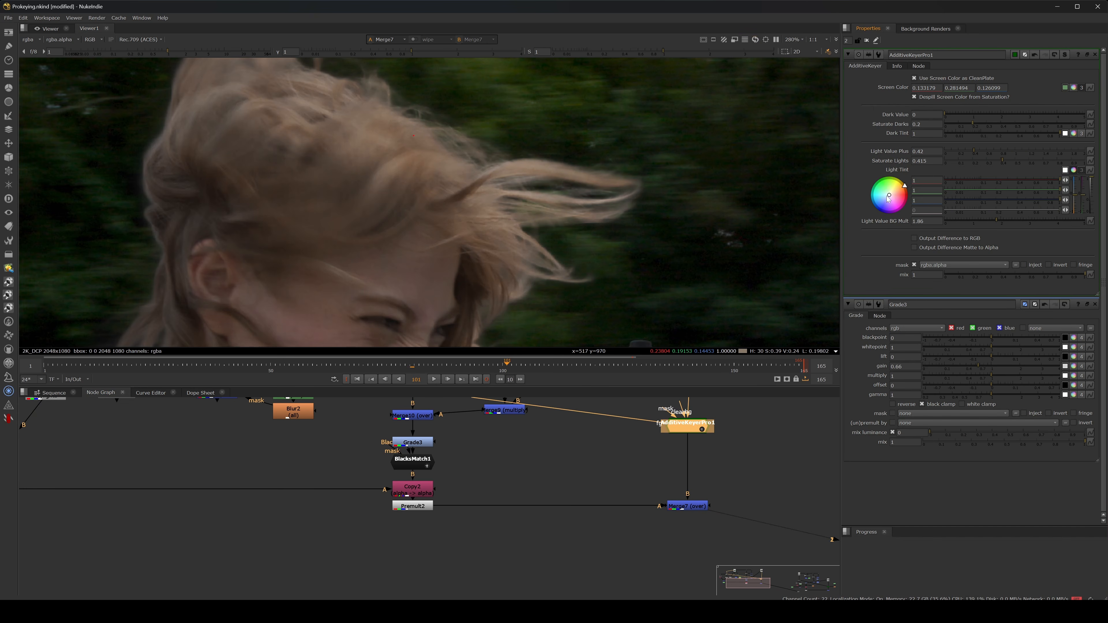
{"action": "left_click_drag", "start_coordinate": [882, 181], "coordinate": [886, 188]}
{"action": "scroll", "coordinate": [507, 181], "scroll_direction": "up", "scroll_amount": 4}
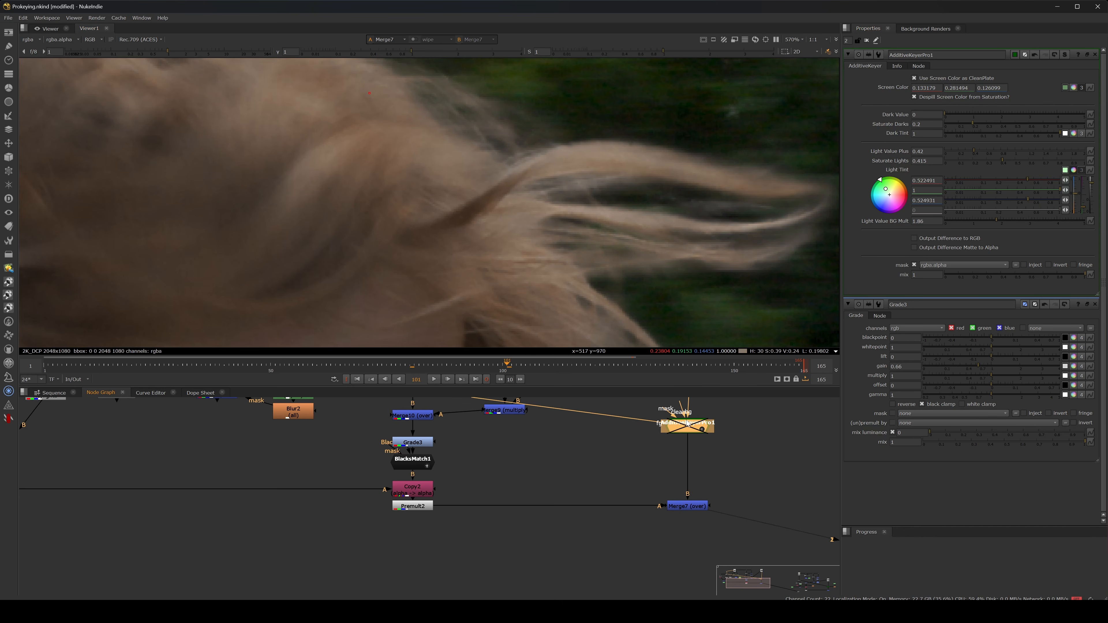
{"action": "scroll", "coordinate": [421, 185], "scroll_direction": "down", "scroll_amount": 6}
{"action": "scroll", "coordinate": [432, 152], "scroll_direction": "up", "scroll_amount": 4}
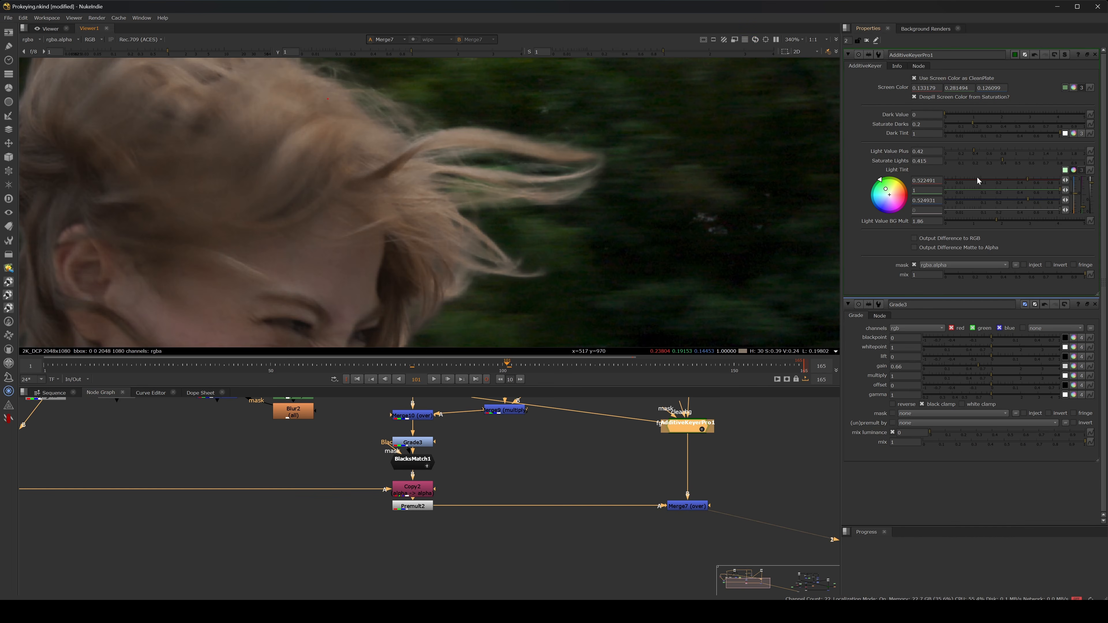
Fine-tune the green Light Tint to about 0.505 red, 1 green and 0.525 blue, checking the hair strands
{"action": "left_click_drag", "start_coordinate": [882, 187], "coordinate": [883, 189]}
{"action": "key", "text": "minus"}
{"action": "middle_click_drag", "start_coordinate": [430, 178], "coordinate": [498, 201]}
{"action": "key", "text": "plus"}
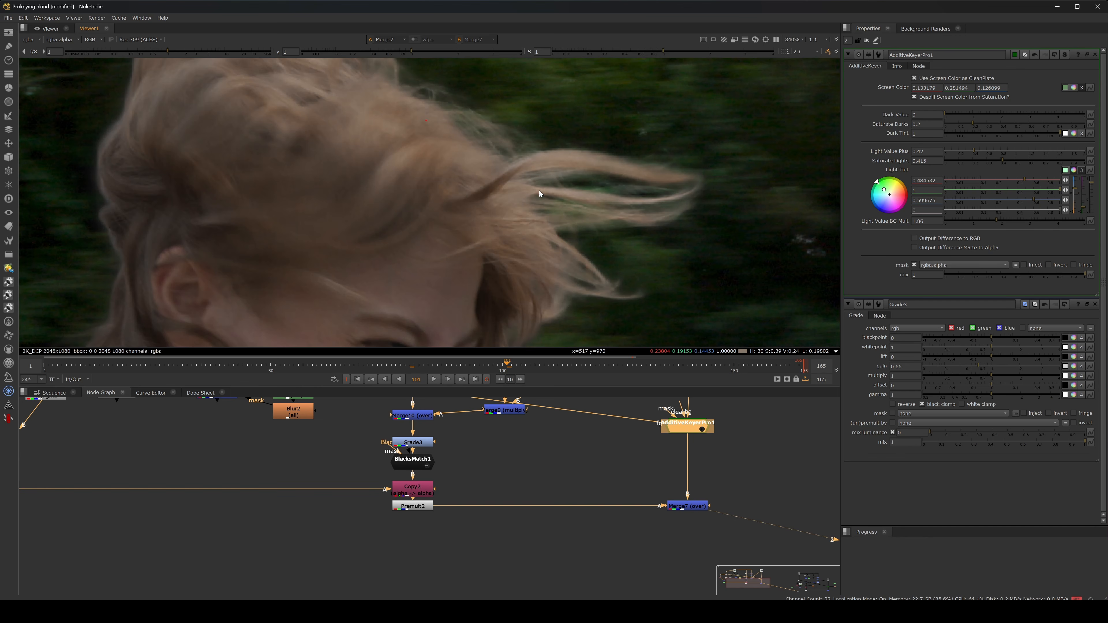
{"action": "left_click_drag", "start_coordinate": [895, 186], "coordinate": [889, 192]}
{"action": "key", "text": "plus"}
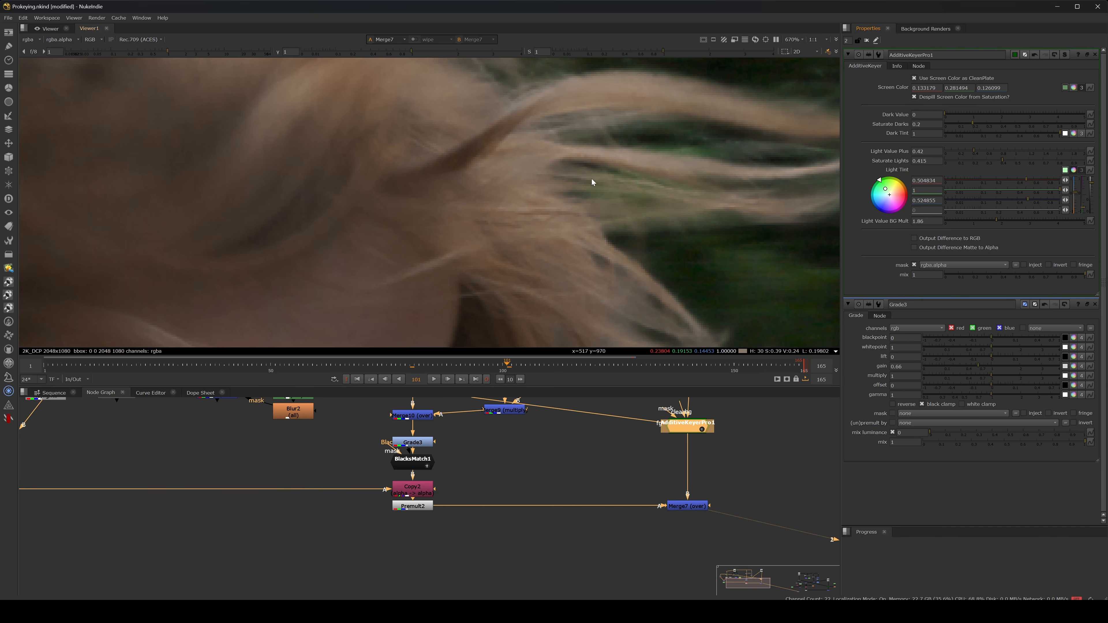
Examine the composite's hair and surroundings at frame 101 with the AdditiveKeyerPro toggled off and on
{"action": "key", "text": "minus"}
{"action": "middle_click_drag", "start_coordinate": [545, 154], "coordinate": [461, 162]}
{"action": "scroll", "coordinate": [385, 105], "scroll_direction": "up", "scroll_amount": 3}
{"action": "scroll", "coordinate": [492, 212], "scroll_direction": "down", "scroll_amount": 7}
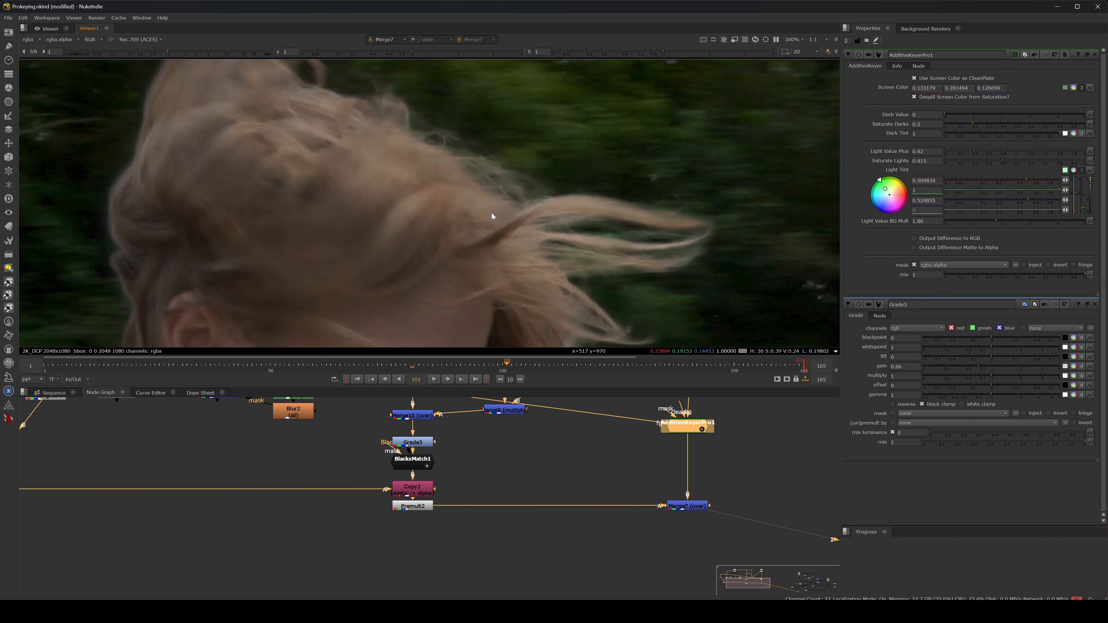
{"action": "middle_click_drag", "start_coordinate": [470, 220], "coordinate": [459, 169]}
{"action": "scroll", "coordinate": [392, 194], "scroll_direction": "up", "scroll_amount": 2}
{"action": "scroll", "coordinate": [407, 196], "scroll_direction": "down", "scroll_amount": 3}
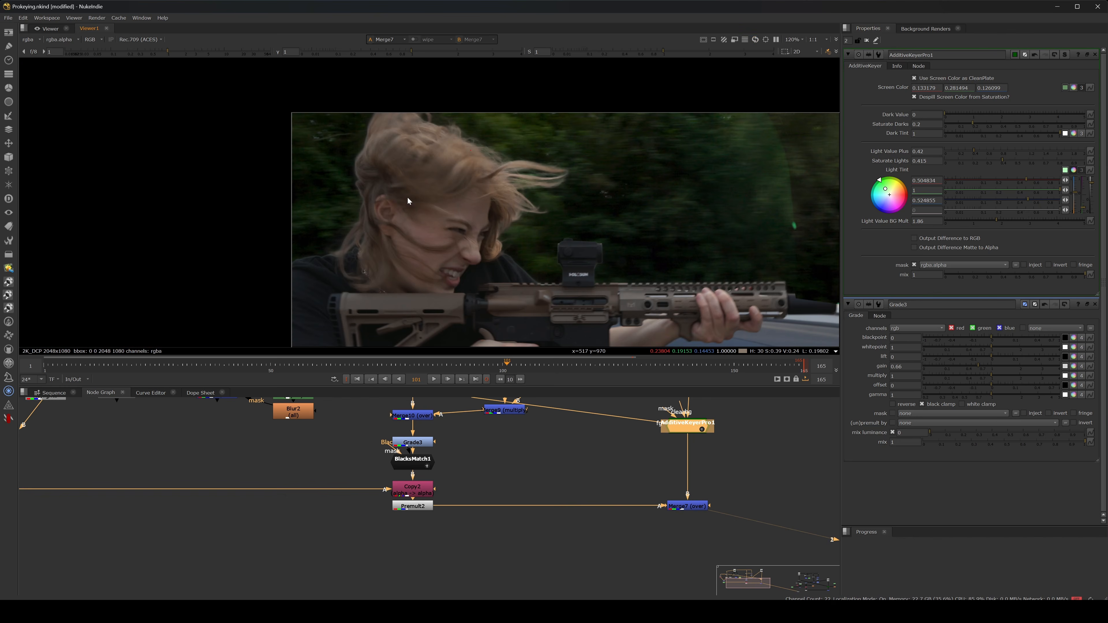
{"action": "key", "text": "d"}
{"action": "key", "text": "d"}
{"action": "key", "text": "d"}
{"action": "middle_click_drag", "start_coordinate": [696, 183], "coordinate": [590, 176]}
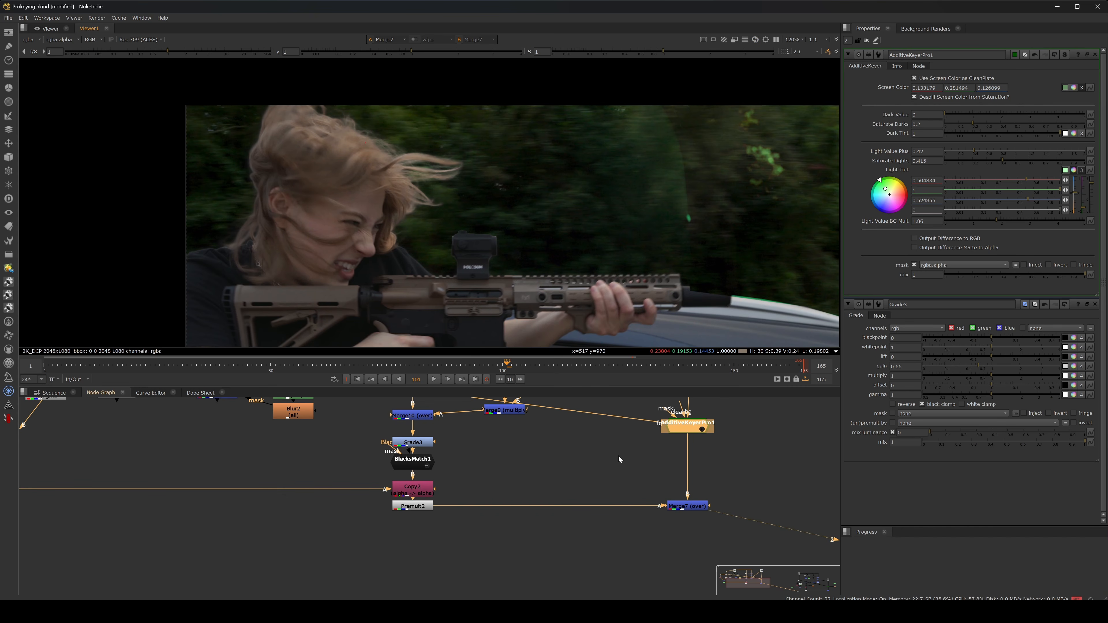
View the Shuffle2 matte below MODNet2 and check its alpha and full-frame coverage
{"action": "scroll", "coordinate": [588, 462], "scroll_direction": "down", "scroll_amount": 3}
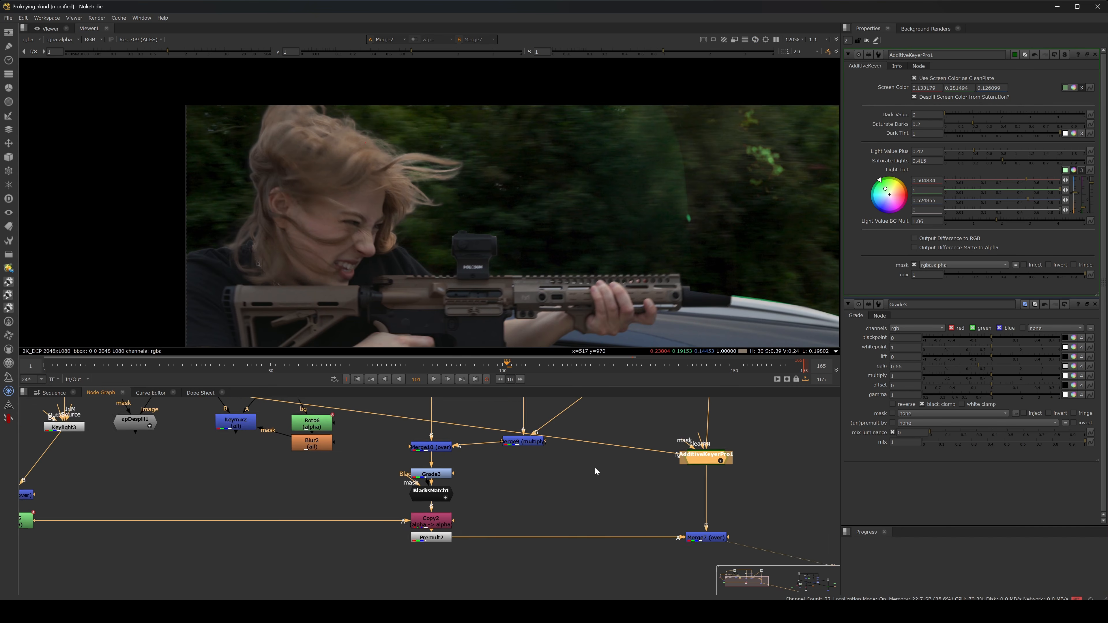
{"action": "middle_click_drag", "start_coordinate": [531, 465], "coordinate": [583, 461]}
{"action": "middle_click_drag", "start_coordinate": [269, 462], "coordinate": [382, 480]}
{"action": "left_click", "coordinate": [230, 451]}
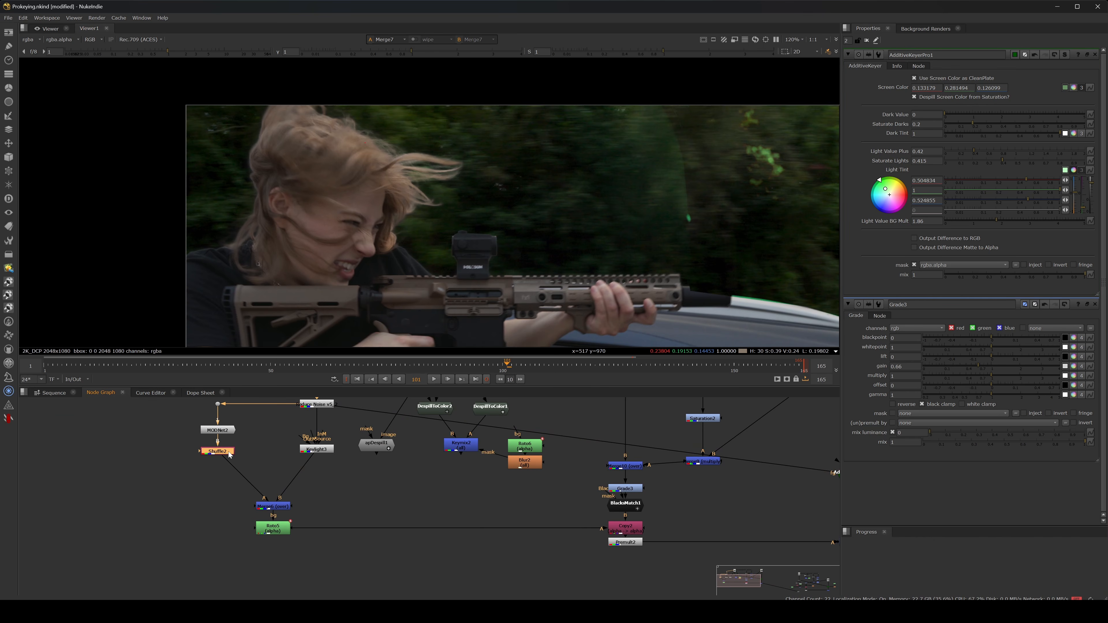
{"action": "key", "text": "1"}
{"action": "key", "text": "a"}
{"action": "key", "text": "a"}
{"action": "scroll", "coordinate": [400, 230], "scroll_direction": "down", "scroll_amount": 4}
{"action": "middle_click_drag", "start_coordinate": [597, 256], "coordinate": [549, 224]}
{"action": "scroll", "coordinate": [759, 485], "scroll_direction": "down", "scroll_amount": 2}
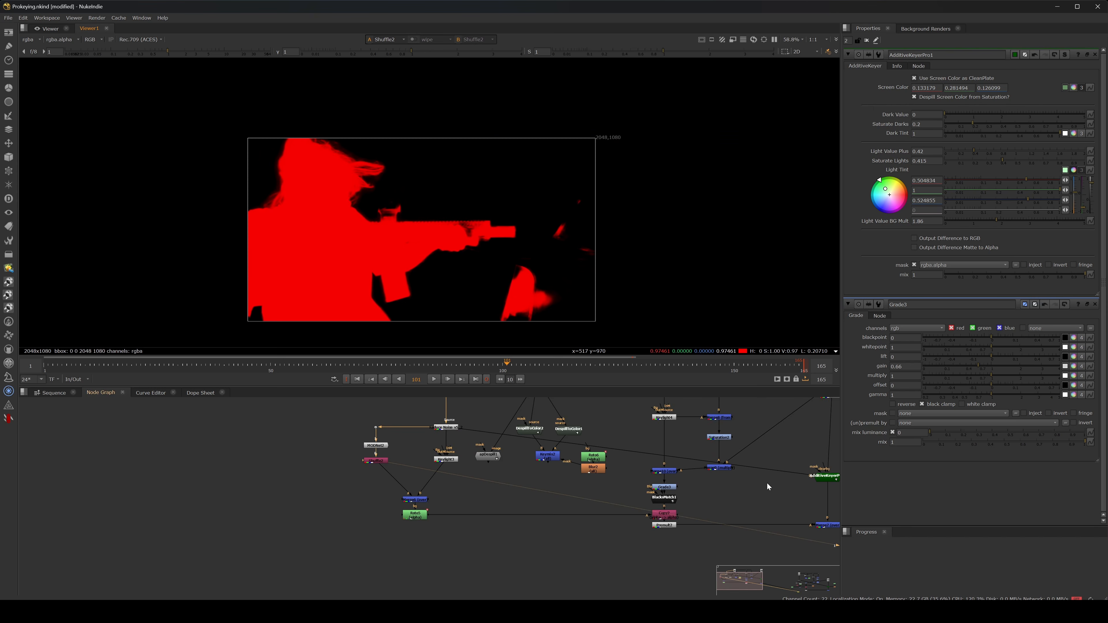
Connect the AdditiveKeyerPro1 mask input to the Shuffle2 matte below MODNet2 and route that connection through a Dot
{"action": "middle_click_drag", "start_coordinate": [826, 471], "coordinate": [760, 457]}
{"action": "left_click_drag", "start_coordinate": [754, 460], "coordinate": [306, 448]}
{"action": "scroll", "coordinate": [722, 469], "scroll_direction": "up", "scroll_amount": 3}
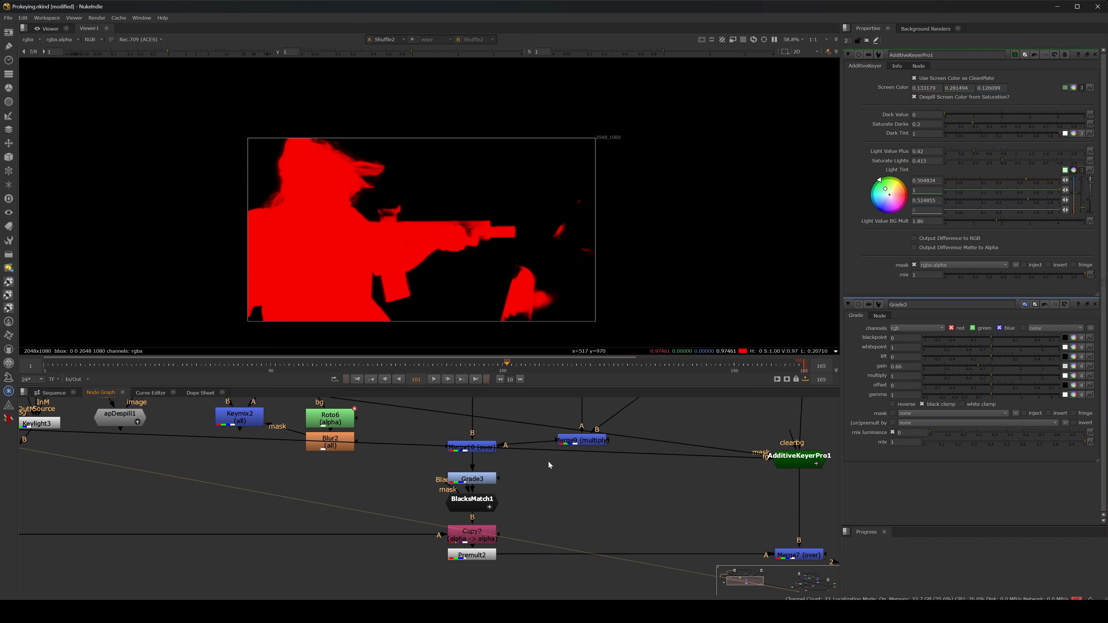
{"action": "left_click_drag", "start_coordinate": [397, 444], "coordinate": [640, 475]}
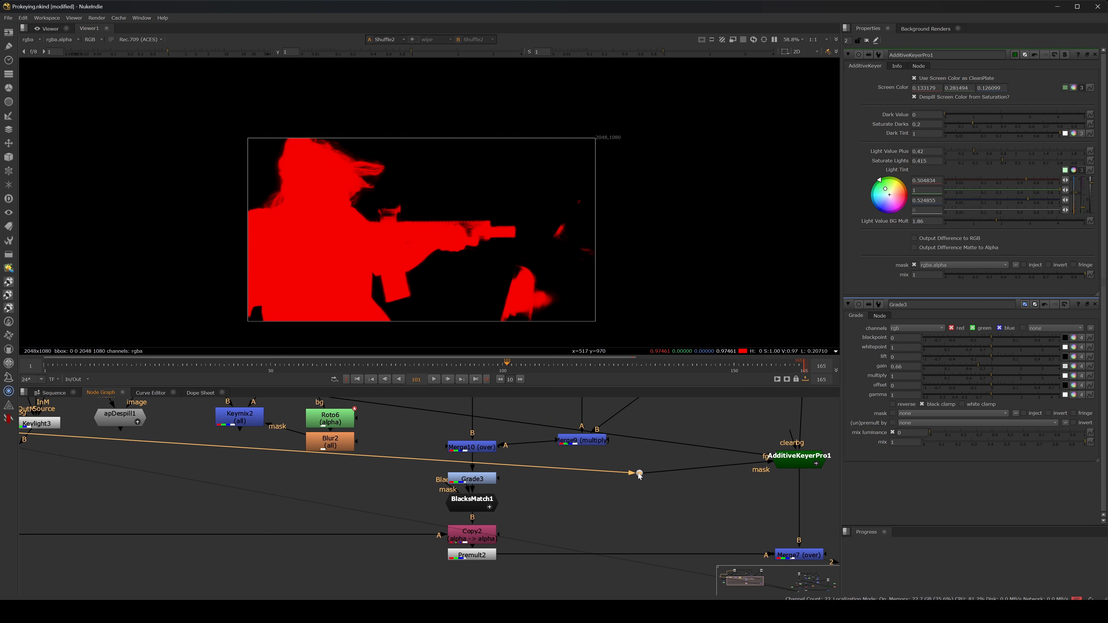
Insert an Erode node between the Dot and the keyer's mask, view its alpha, and set size to -95 and blur to 1
{"action": "key", "text": "Tab"}
{"action": "type", "text": "er"}
{"action": "left_click", "coordinate": [578, 488]}
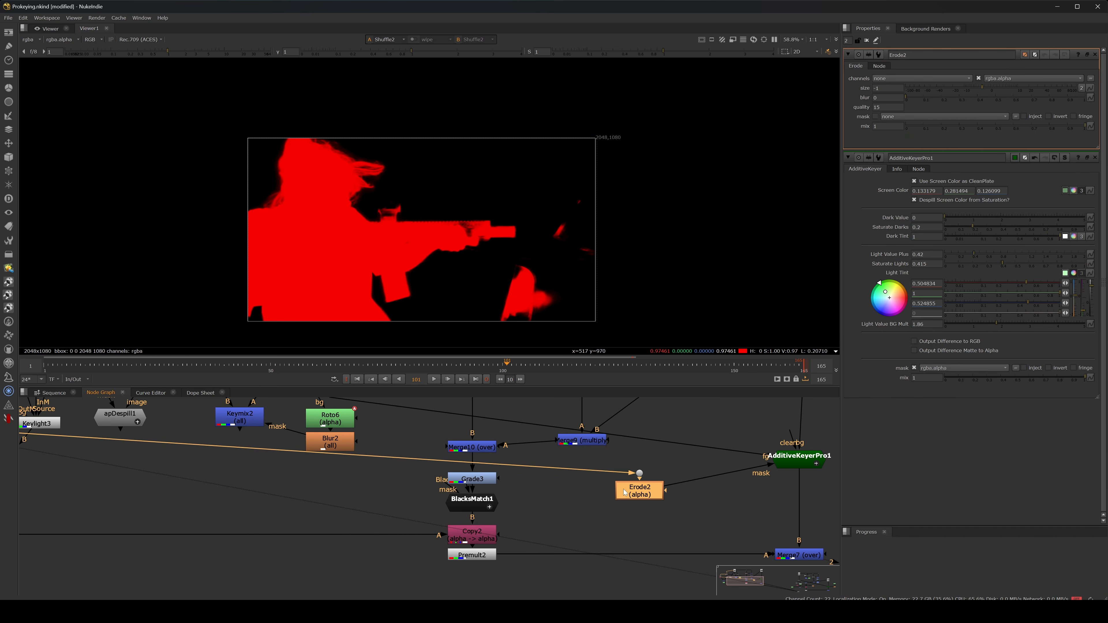
{"action": "key", "text": "1"}
{"action": "key", "text": "a"}
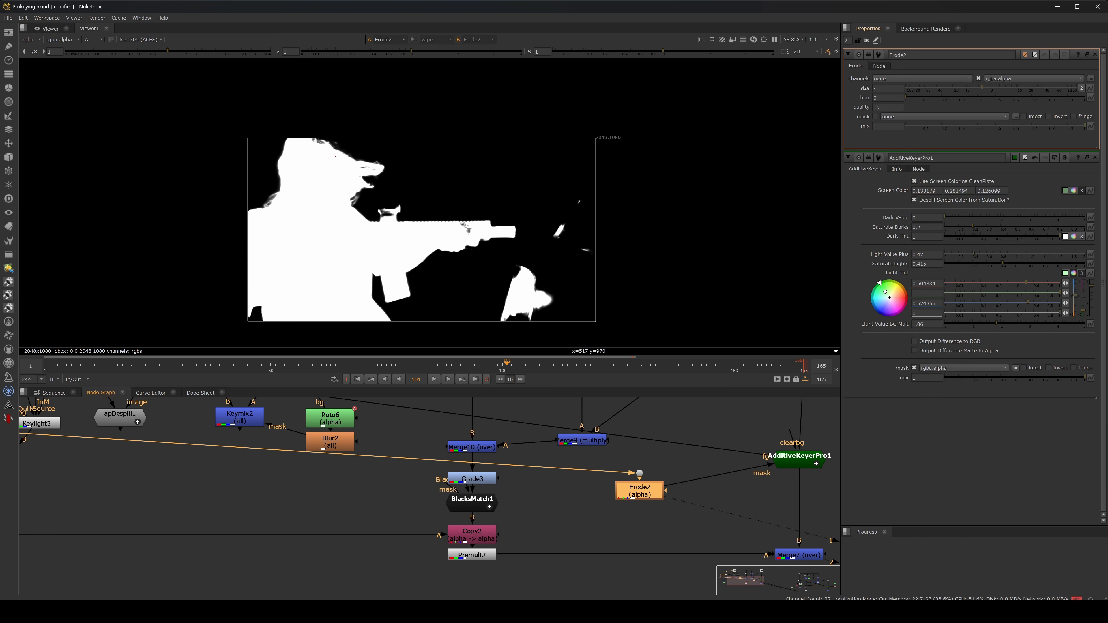
{"action": "left_click_drag", "start_coordinate": [952, 91], "coordinate": [935, 90]}
{"action": "left_click_drag", "start_coordinate": [931, 97], "coordinate": [1091, 92]}
{"action": "left_click_drag", "start_coordinate": [948, 90], "coordinate": [911, 91]}
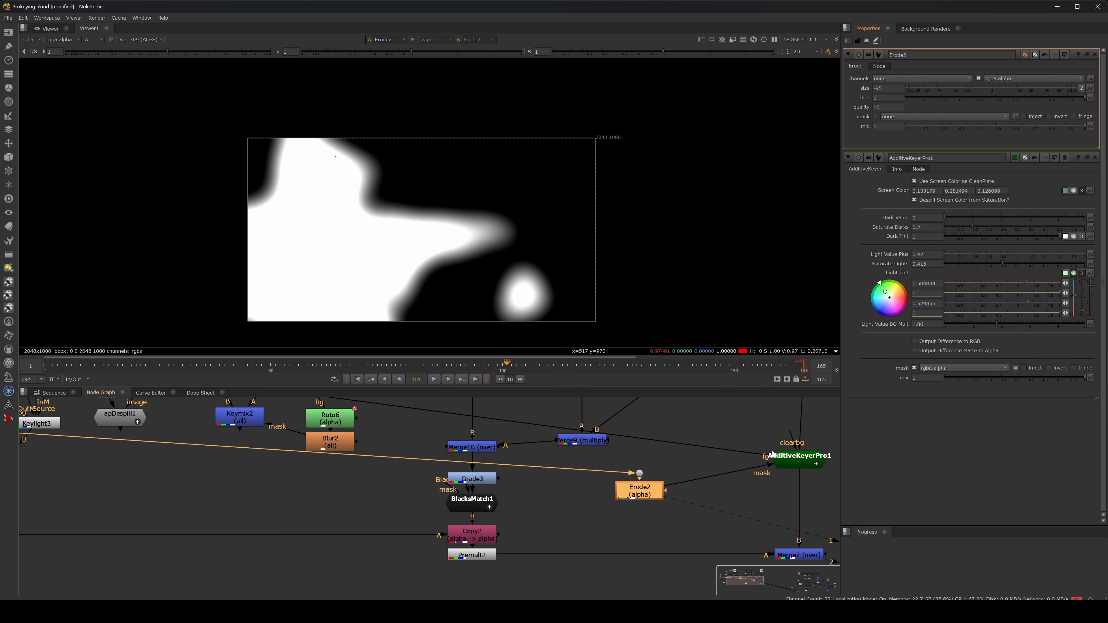
Examine the AdditiveKeyerPro1 output and the Merge7 composite around the hair, toggling the keyer off and on
{"action": "left_click", "coordinate": [785, 457]}
{"action": "key", "text": "1"}
{"action": "key", "text": "a"}
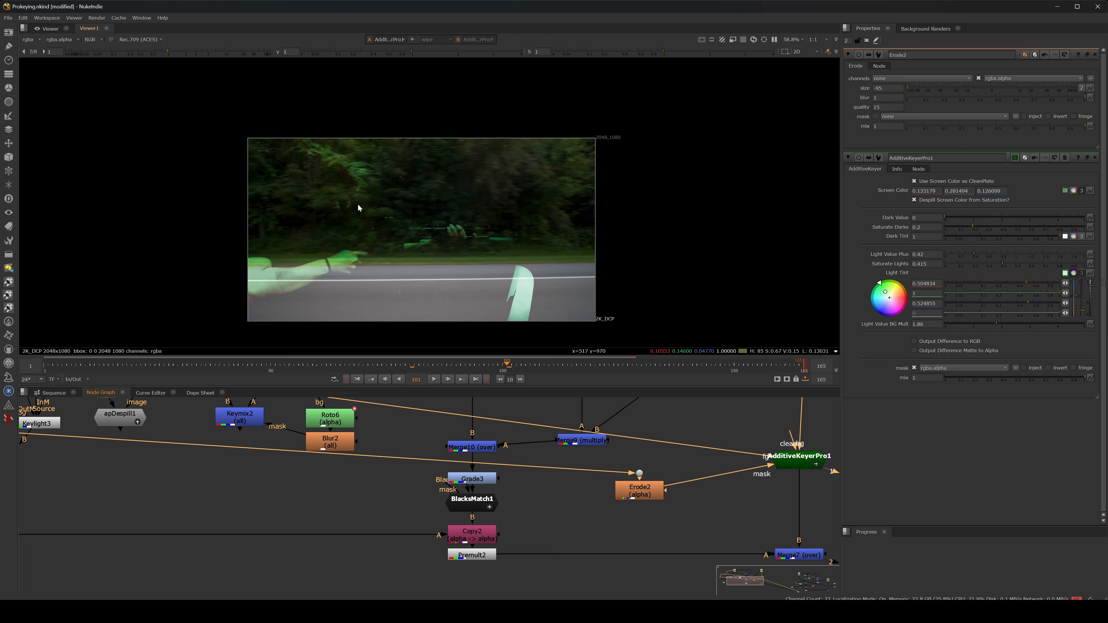
{"action": "scroll", "coordinate": [363, 204], "scroll_direction": "up", "scroll_amount": 2}
{"action": "left_click", "coordinate": [809, 470]}
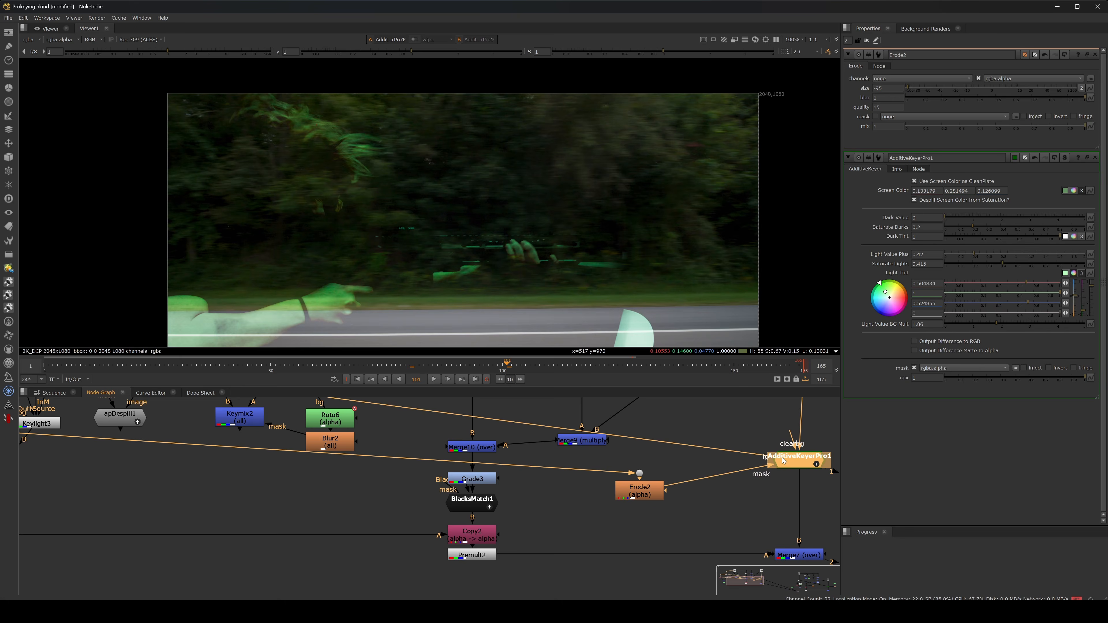
{"action": "middle_click_drag", "start_coordinate": [714, 516], "coordinate": [714, 480]}
{"action": "left_click", "coordinate": [798, 518]}
{"action": "key", "text": "1"}
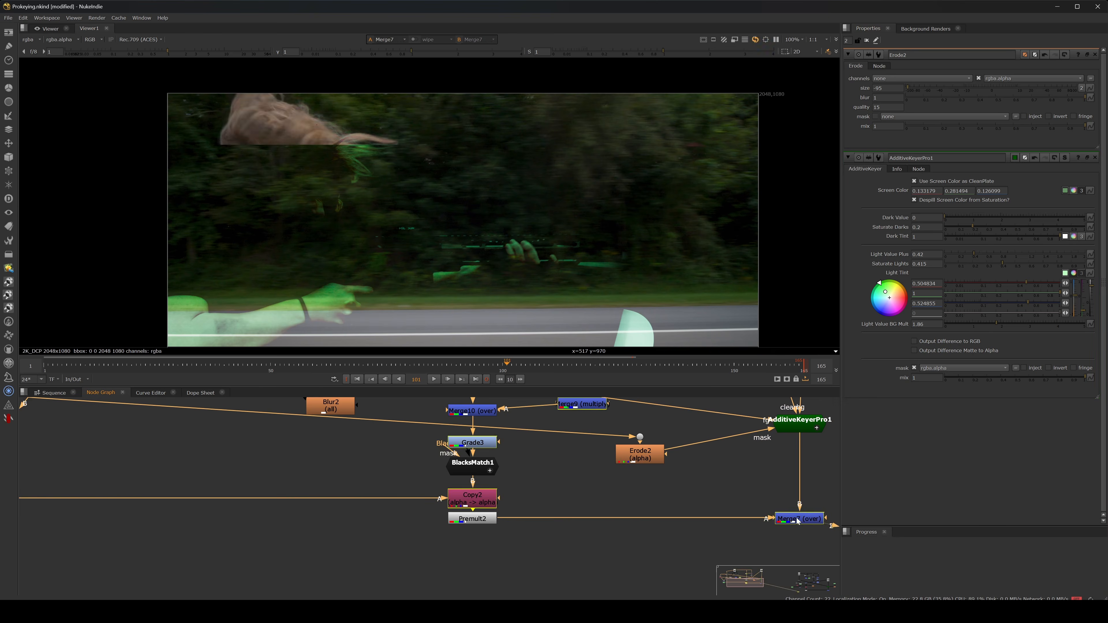
{"action": "left_click", "coordinate": [797, 423]}
{"action": "key", "text": "d"}
{"action": "key", "text": "d"}
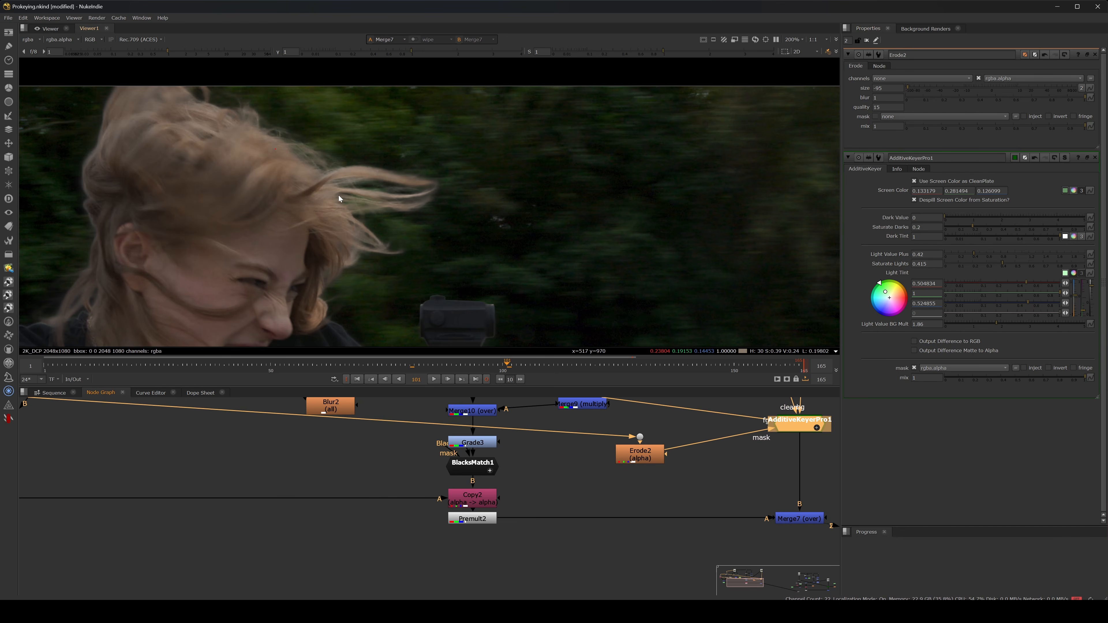
{"action": "scroll", "coordinate": [302, 141], "scroll_direction": "up", "scroll_amount": 4}
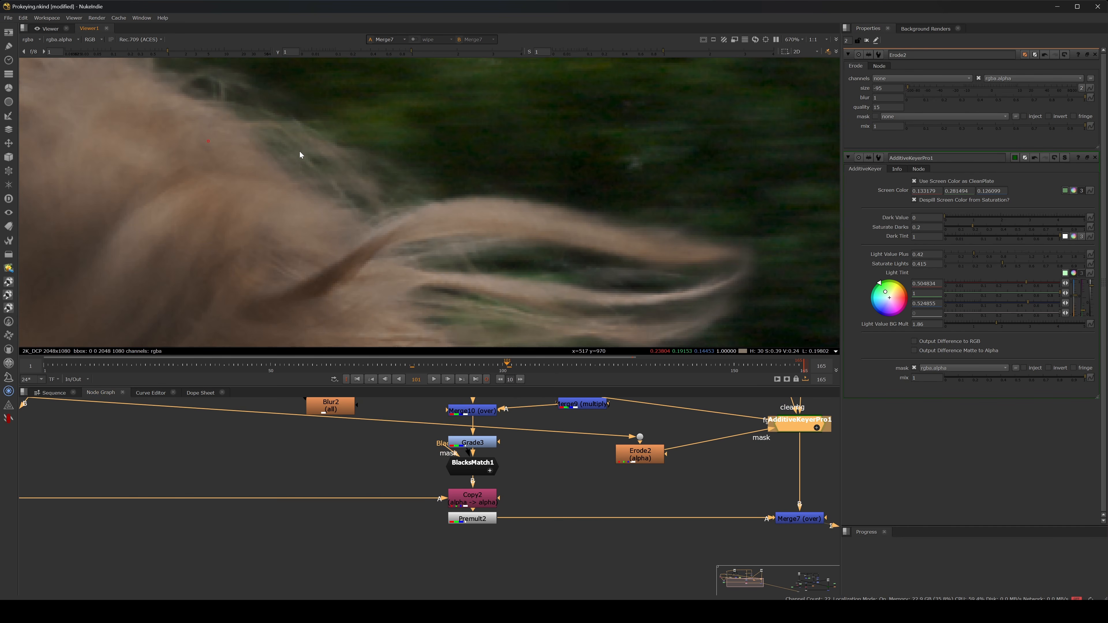
{"action": "scroll", "coordinate": [300, 155], "scroll_direction": "down", "scroll_amount": 5}
Set the Erode2 blur to 2 and its size to -100
{"action": "left_click", "coordinate": [643, 458]}
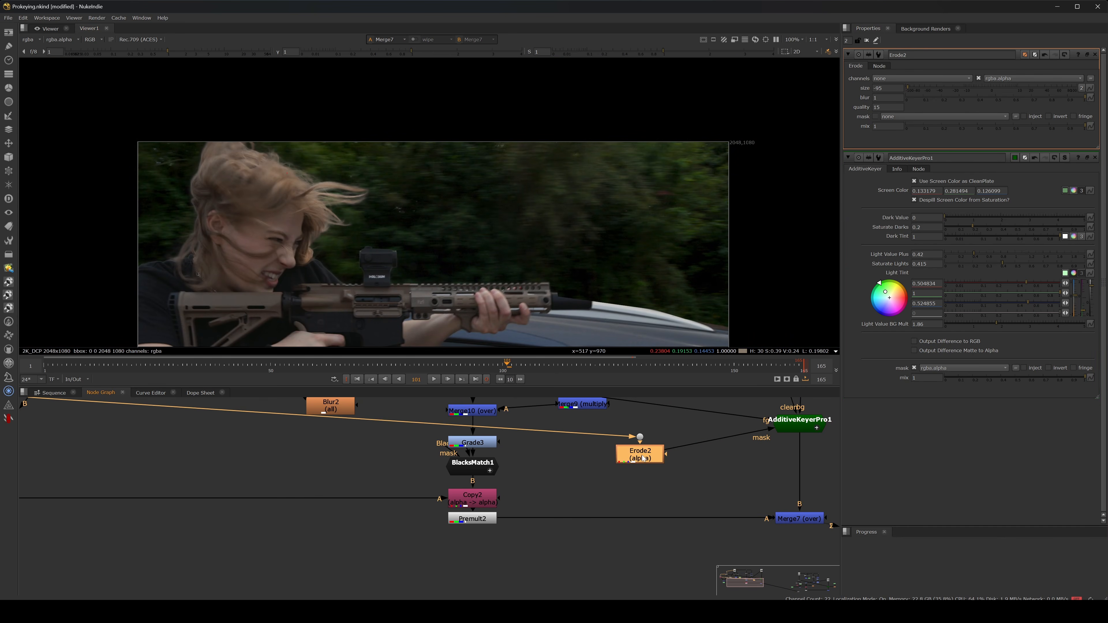
{"action": "left_click", "coordinate": [885, 97]}
{"action": "key", "text": "shift+Tab"}
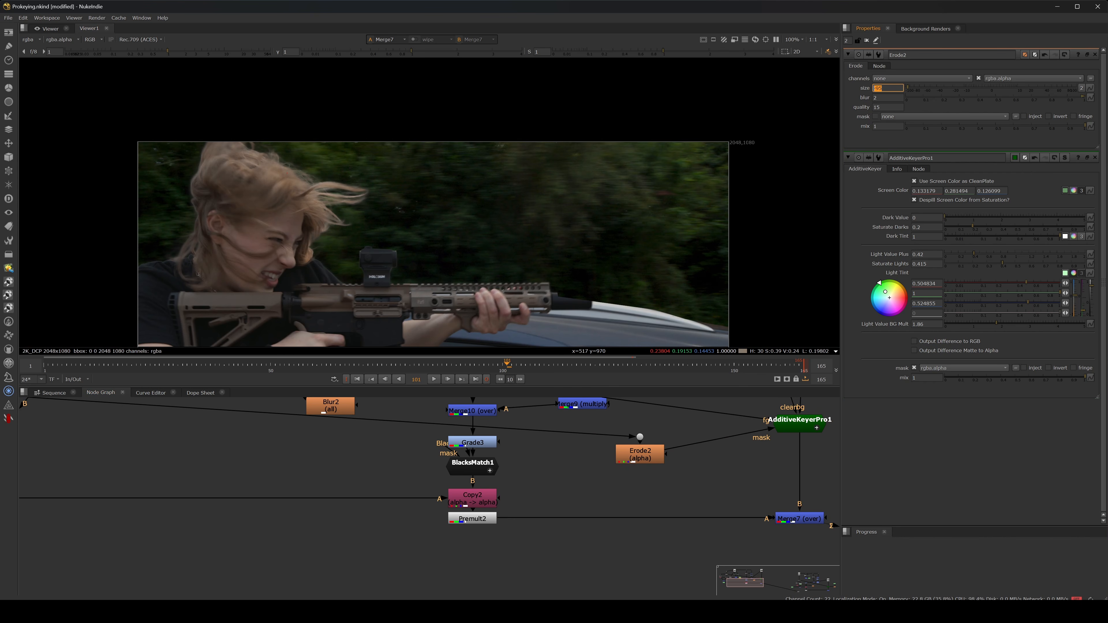
{"action": "key", "text": "BackSpace"}
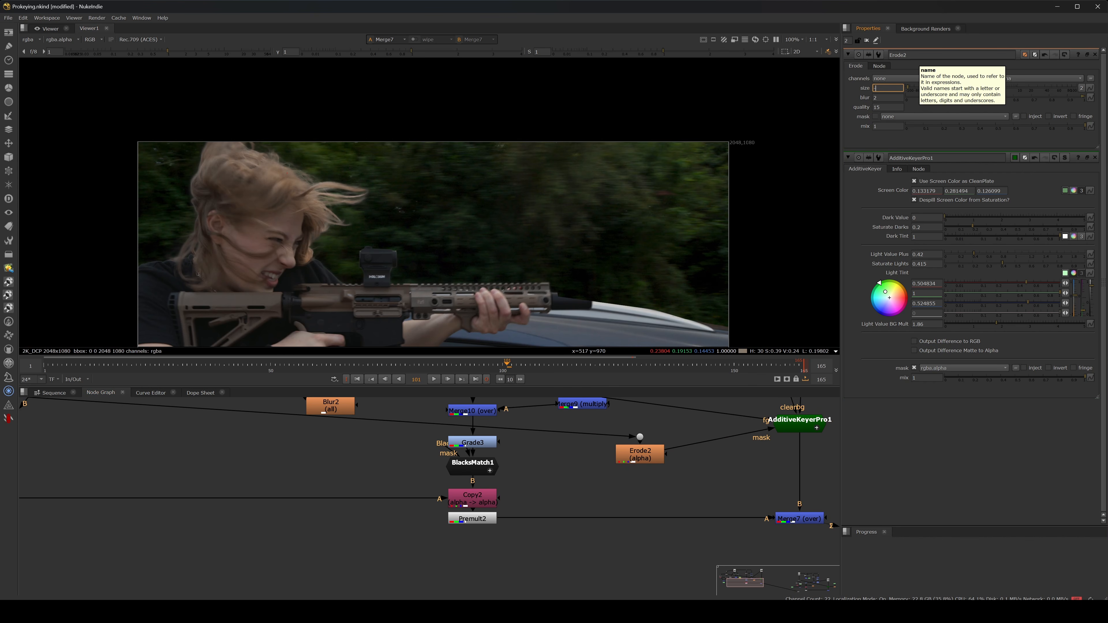
{"action": "type", "text": "-2"}
{"action": "key", "text": "BackSpace"}
{"action": "type", "text": "100"}
{"action": "key", "text": "Return"}
Compare the expanded Erode2 matte, the AdditiveKeyerPro1 output and the Merge7 composite around the hair
{"action": "left_click", "coordinate": [801, 423]}
{"action": "key", "text": "d"}
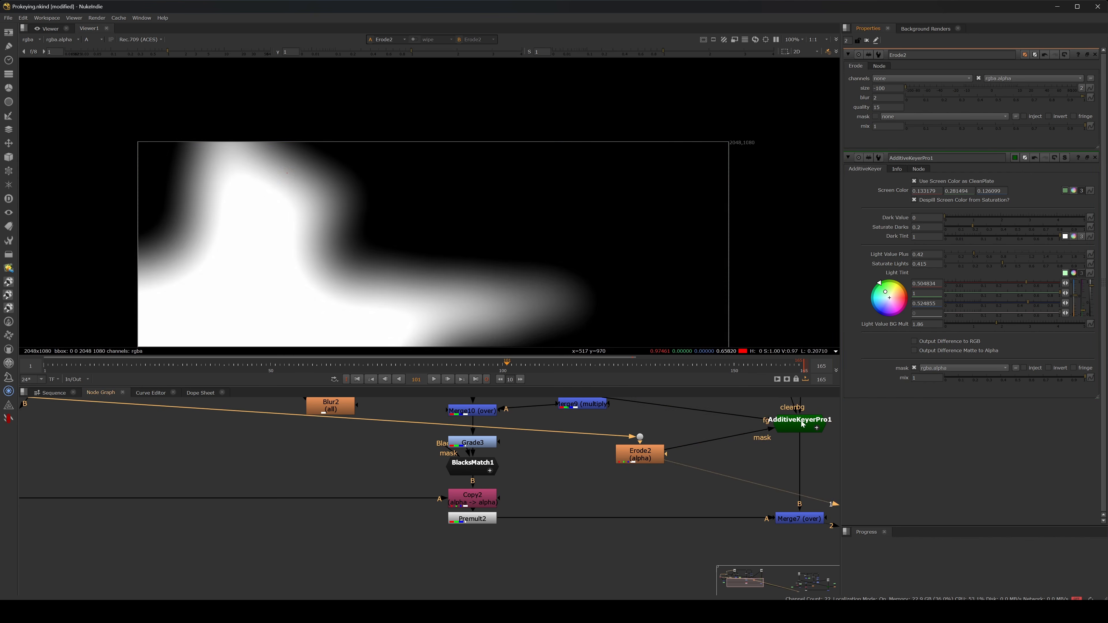
{"action": "key", "text": "1"}
{"action": "key", "text": "a"}
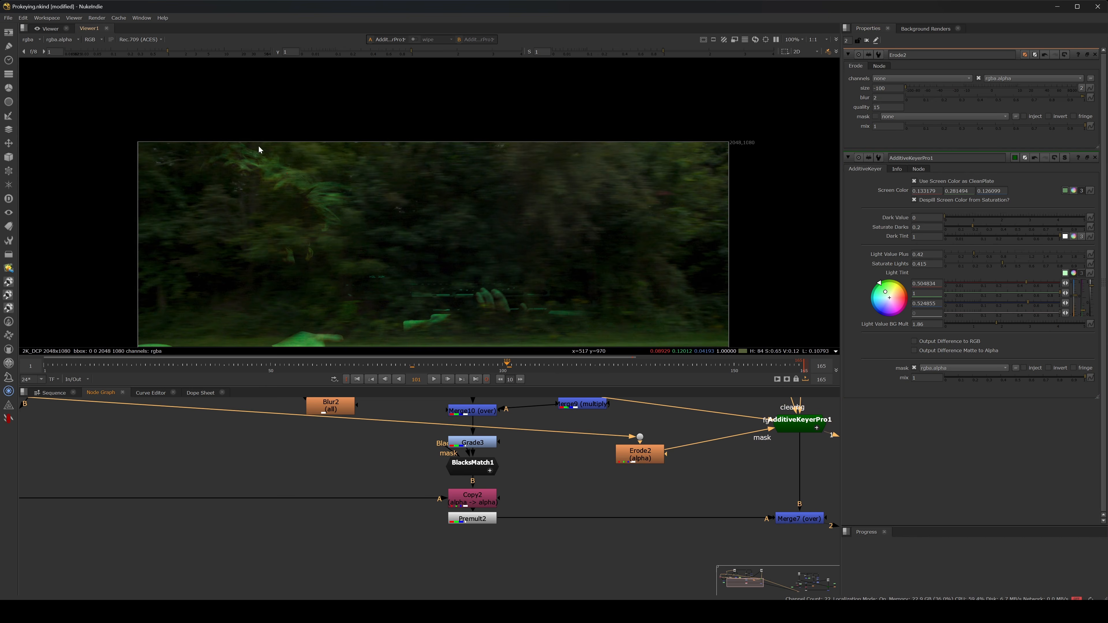
{"action": "scroll", "coordinate": [263, 171], "scroll_direction": "up", "scroll_amount": 3}
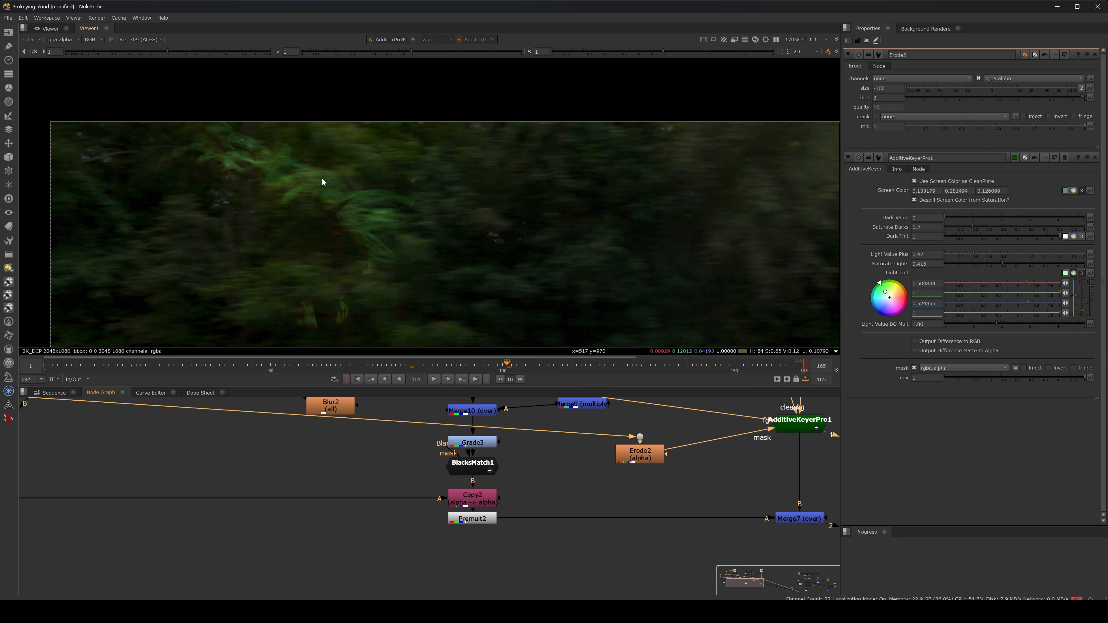
{"action": "scroll", "coordinate": [323, 186], "scroll_direction": "down", "scroll_amount": 3}
{"action": "middle_click_drag", "start_coordinate": [319, 205], "coordinate": [314, 172]}
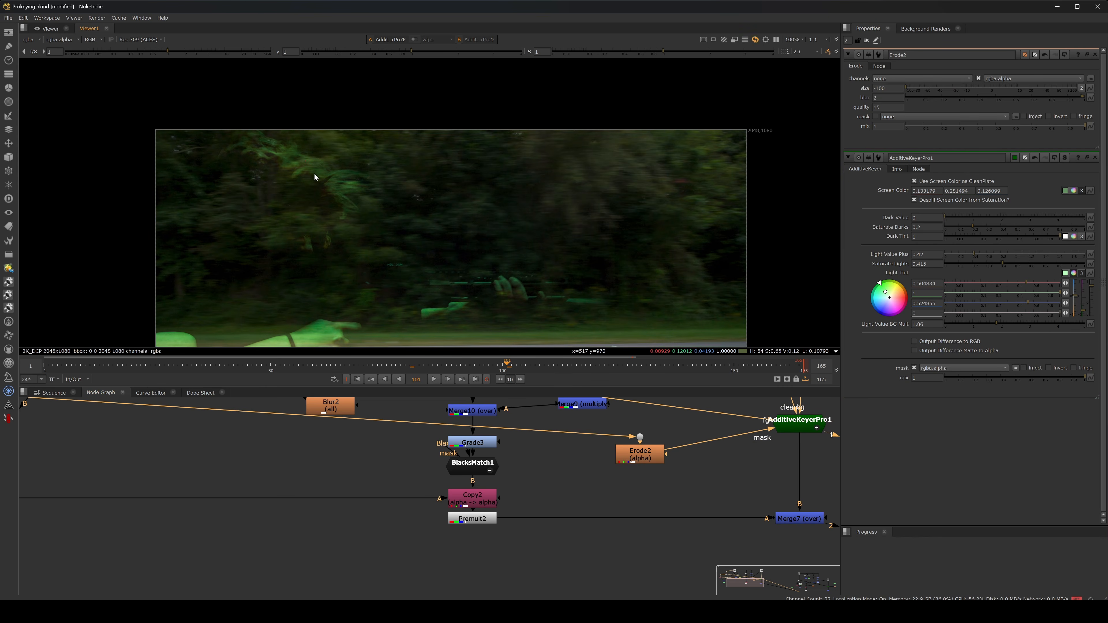
{"action": "left_click", "coordinate": [801, 523]}
{"action": "key", "text": "1"}
{"action": "scroll", "coordinate": [443, 213], "scroll_direction": "up", "scroll_amount": 6}
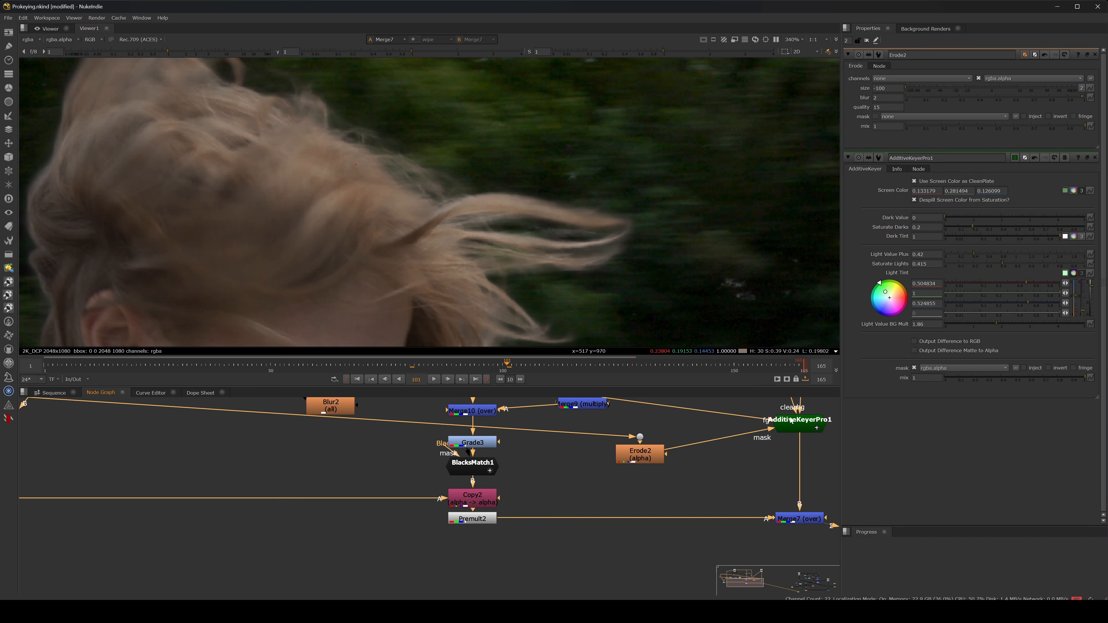
Raise the AdditiveKeyerPro1 Light Value Plus to 2 after testing 0.01, and check the hair strands
{"action": "double_click", "coordinate": [790, 421]}
{"action": "left_click_drag", "start_coordinate": [973, 151], "coordinate": [945, 151]}
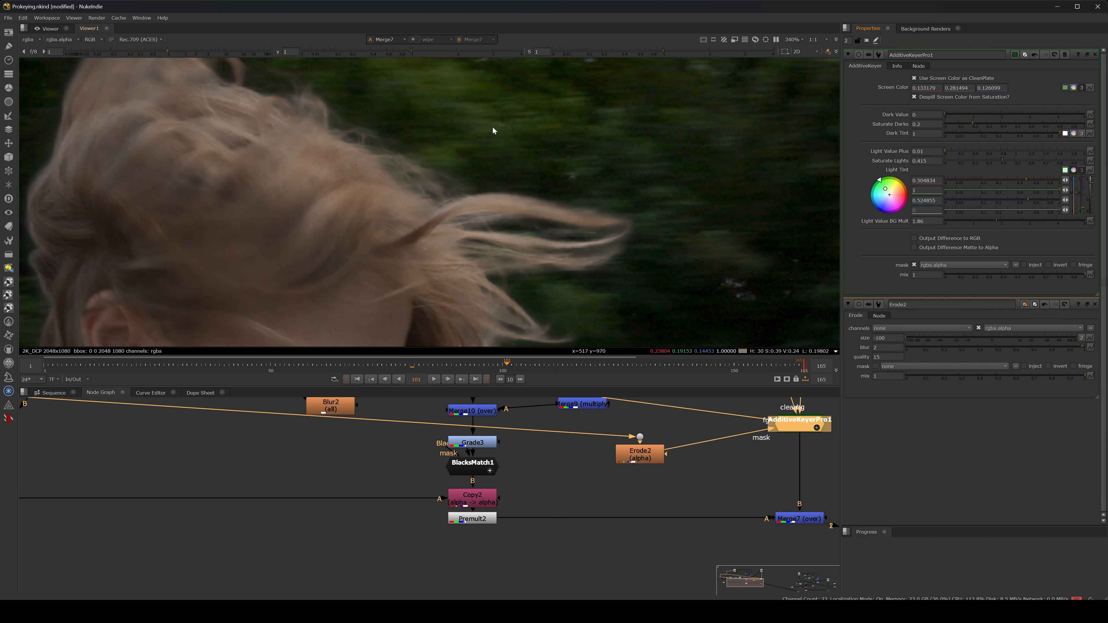
{"action": "left_click_drag", "start_coordinate": [1024, 151], "coordinate": [1083, 149]}
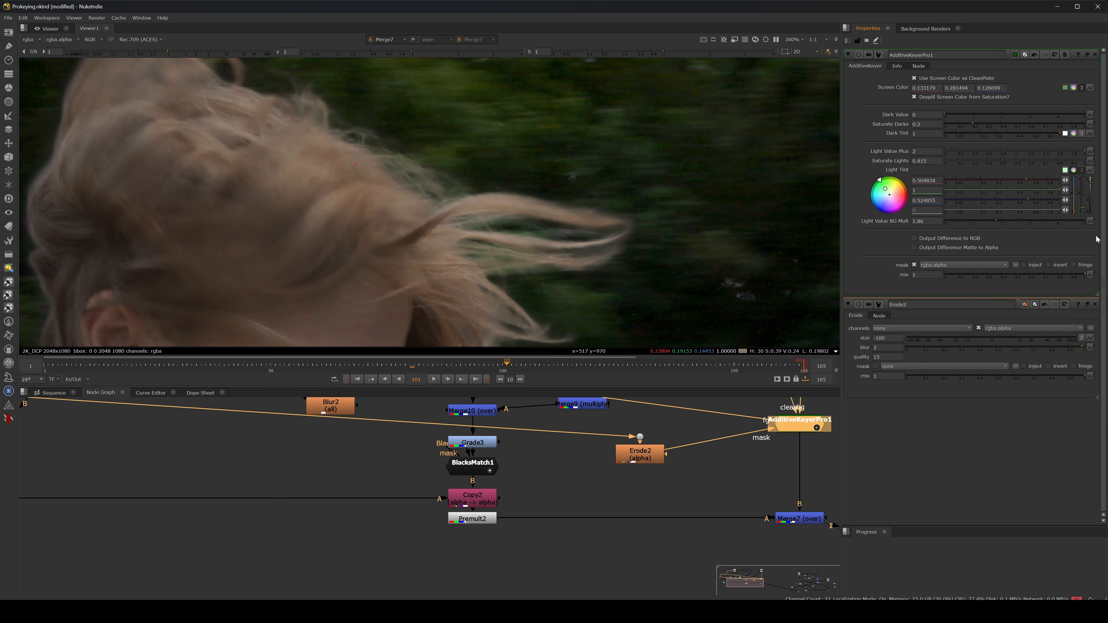
{"action": "scroll", "coordinate": [269, 198], "scroll_direction": "down", "scroll_amount": 3}
{"action": "scroll", "coordinate": [269, 198], "scroll_direction": "down", "scroll_amount": 3}
{"action": "middle_click_drag", "start_coordinate": [269, 198], "coordinate": [360, 194]}
{"action": "scroll", "coordinate": [462, 207], "scroll_direction": "up", "scroll_amount": 3}
{"action": "middle_click_drag", "start_coordinate": [463, 207], "coordinate": [522, 175]}
{"action": "scroll", "coordinate": [489, 232], "scroll_direction": "down", "scroll_amount": 3}
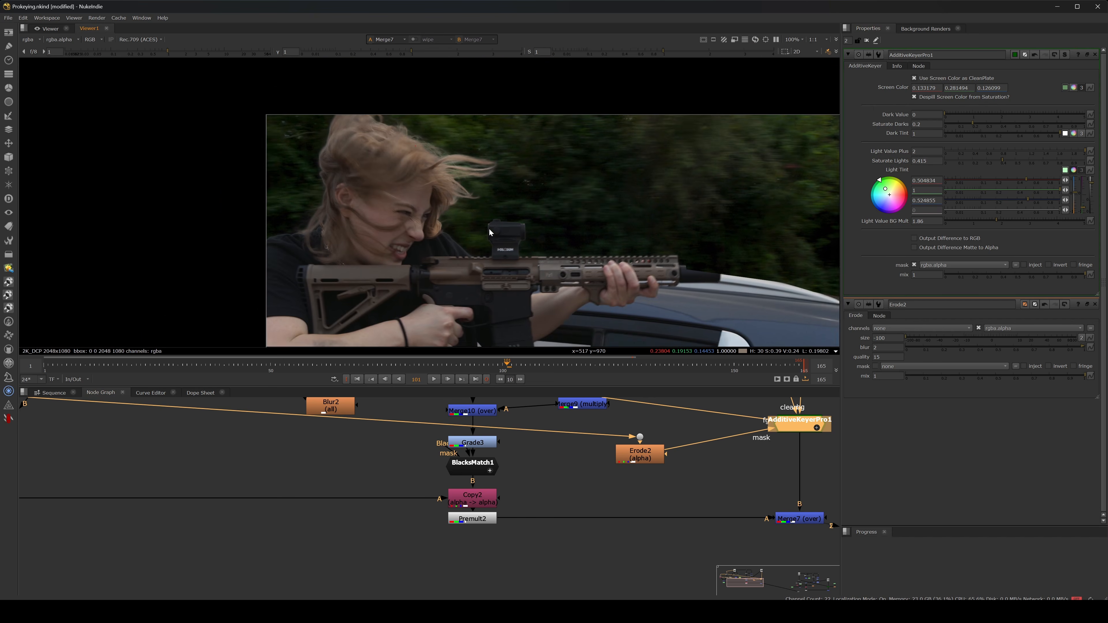
Examine the hair edges in the composite at frame 78 with AdditiveKeyerPro1 toggled off and on
{"action": "middle_click_drag", "start_coordinate": [489, 233], "coordinate": [415, 185]}
{"action": "left_click", "coordinate": [451, 365]}
{"action": "middle_click_drag", "start_coordinate": [309, 117], "coordinate": [397, 182]}
{"action": "scroll", "coordinate": [410, 130], "scroll_direction": "up", "scroll_amount": 3}
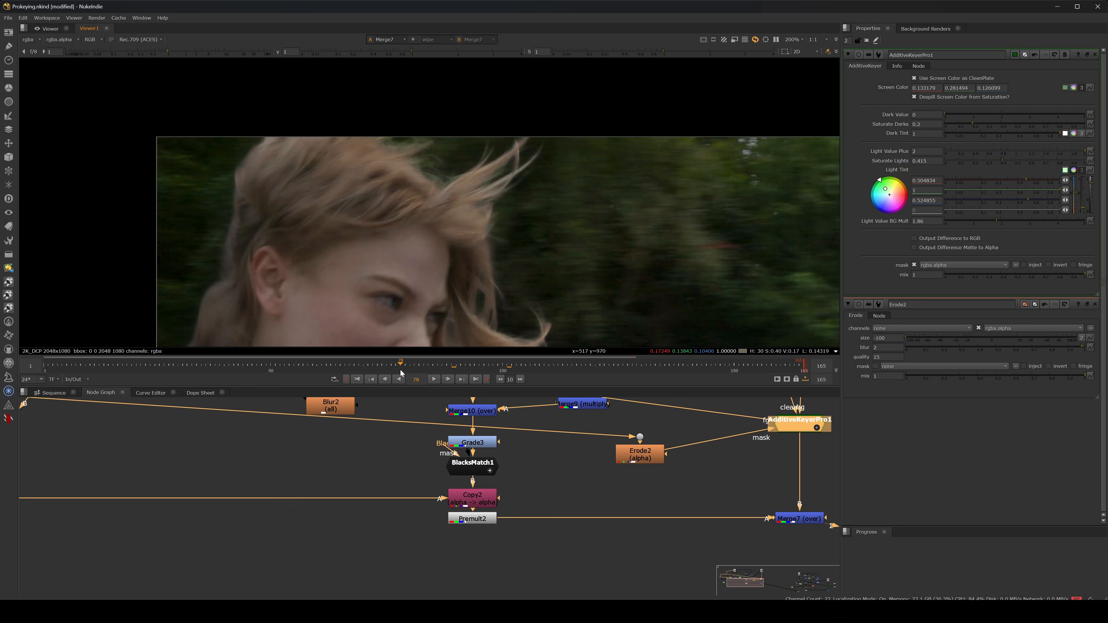
{"action": "key", "text": "d"}
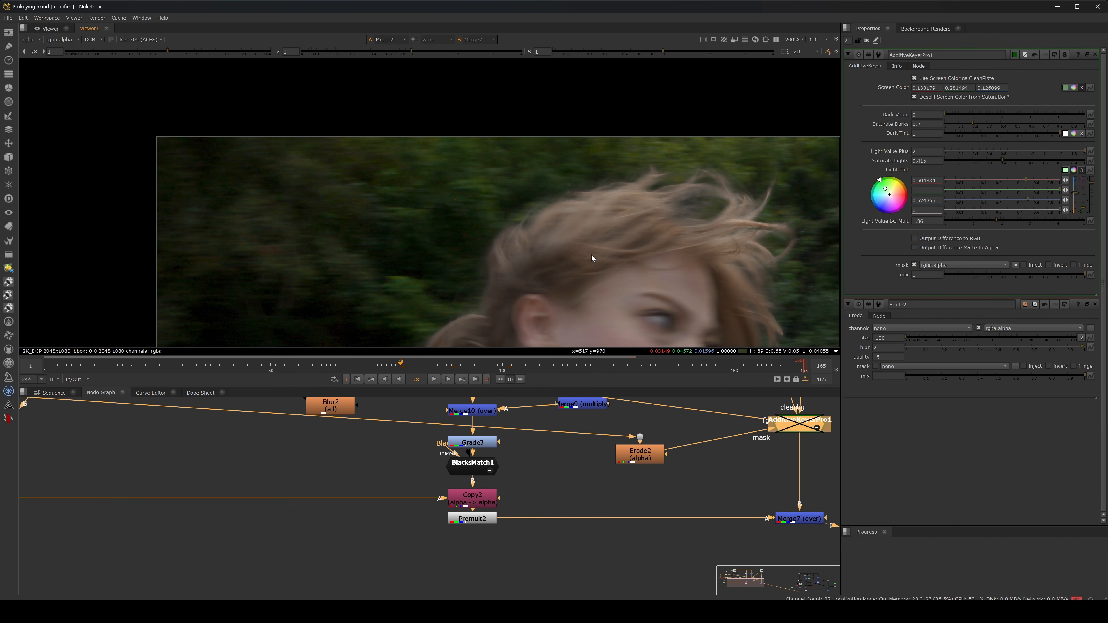
{"action": "key", "text": "d"}
{"action": "middle_click_drag", "start_coordinate": [711, 252], "coordinate": [537, 210]}
{"action": "scroll", "coordinate": [548, 201], "scroll_direction": "up", "scroll_amount": 2}
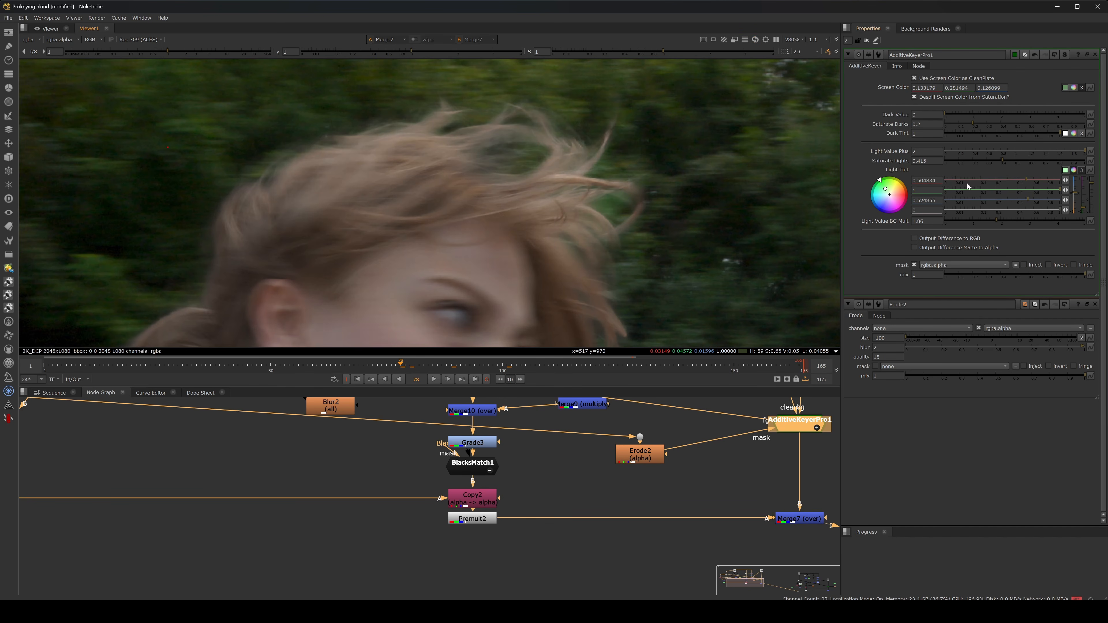
Adjust the Light Tint to about 0.570 red, 0.863 green and 0.540 blue, and check the keyer output and the Merge7 composite
{"action": "left_click_drag", "start_coordinate": [1092, 186], "coordinate": [1089, 190]}
{"action": "mouse_move", "coordinate": [887, 189]}
{"action": "left_mouse_down"}
{"action": "mouse_move", "coordinate": [898, 200]}
{"action": "mouse_move", "coordinate": [890, 195]}
{"action": "left_mouse_up"}
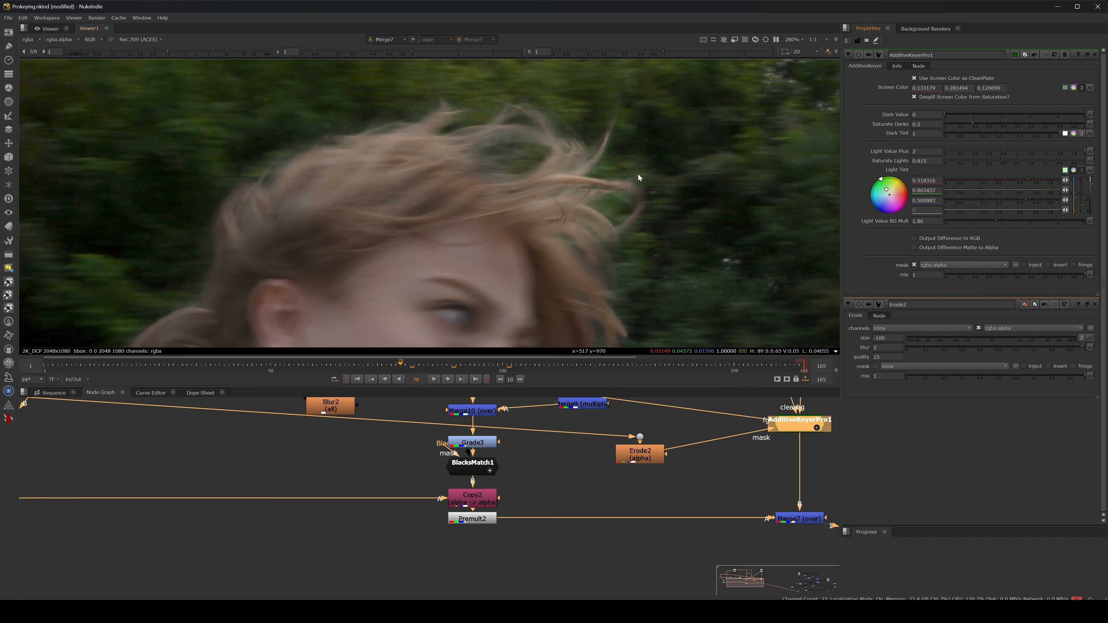
{"action": "scroll", "coordinate": [612, 198], "scroll_direction": "up", "scroll_amount": 3}
{"action": "scroll", "coordinate": [612, 200], "scroll_direction": "down", "scroll_amount": 2}
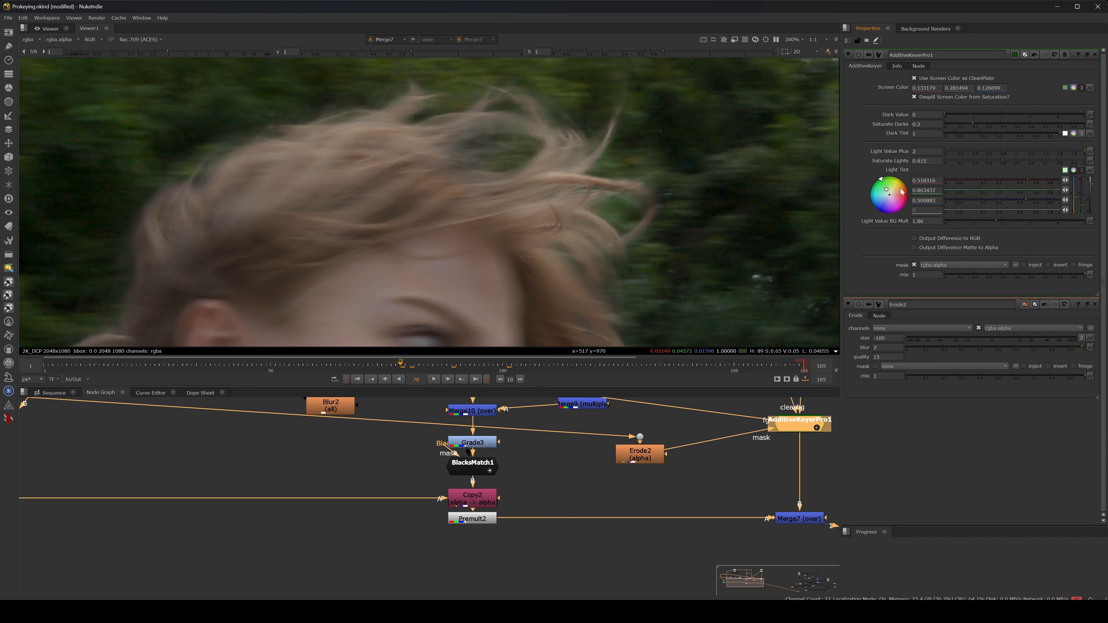
{"action": "left_click_drag", "start_coordinate": [888, 192], "coordinate": [887, 191]}
{"action": "left_click_drag", "start_coordinate": [1074, 200], "coordinate": [1072, 201]}
{"action": "scroll", "coordinate": [405, 161], "scroll_direction": "down", "scroll_amount": 4}
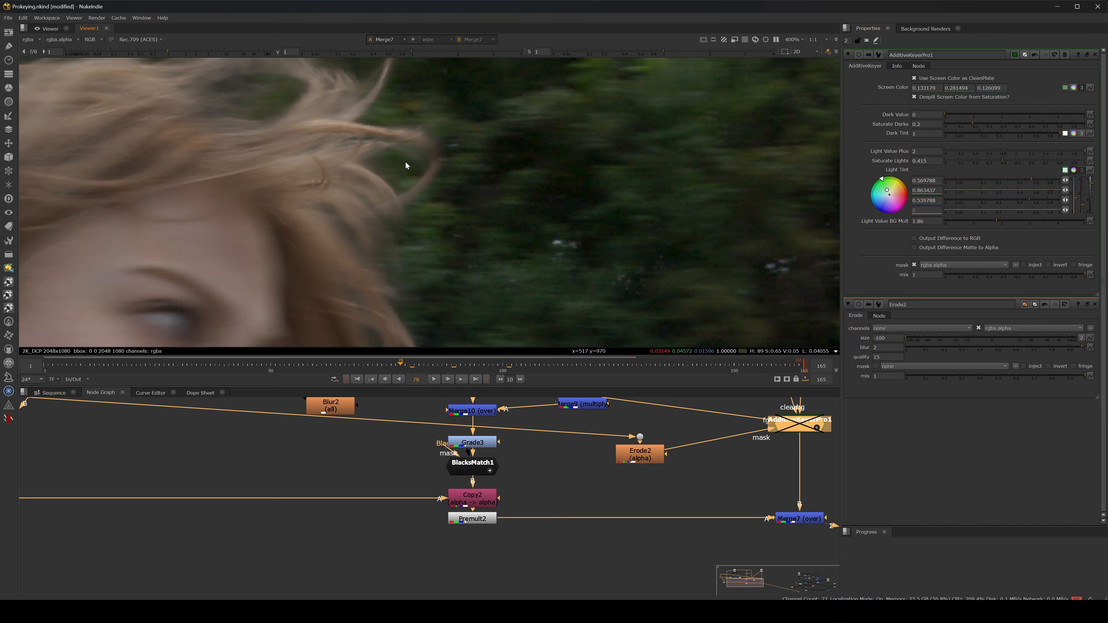
{"action": "key", "text": "1"}
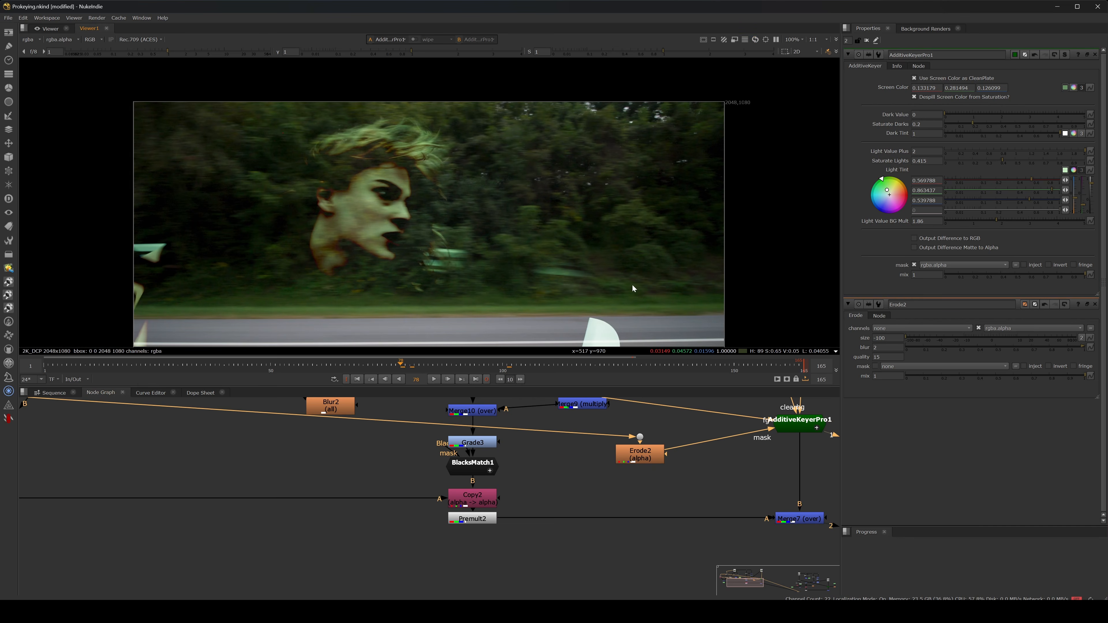
{"action": "left_click", "coordinate": [793, 523]}
{"action": "key", "text": "1"}
{"action": "scroll", "coordinate": [473, 172], "scroll_direction": "up", "scroll_amount": 3}
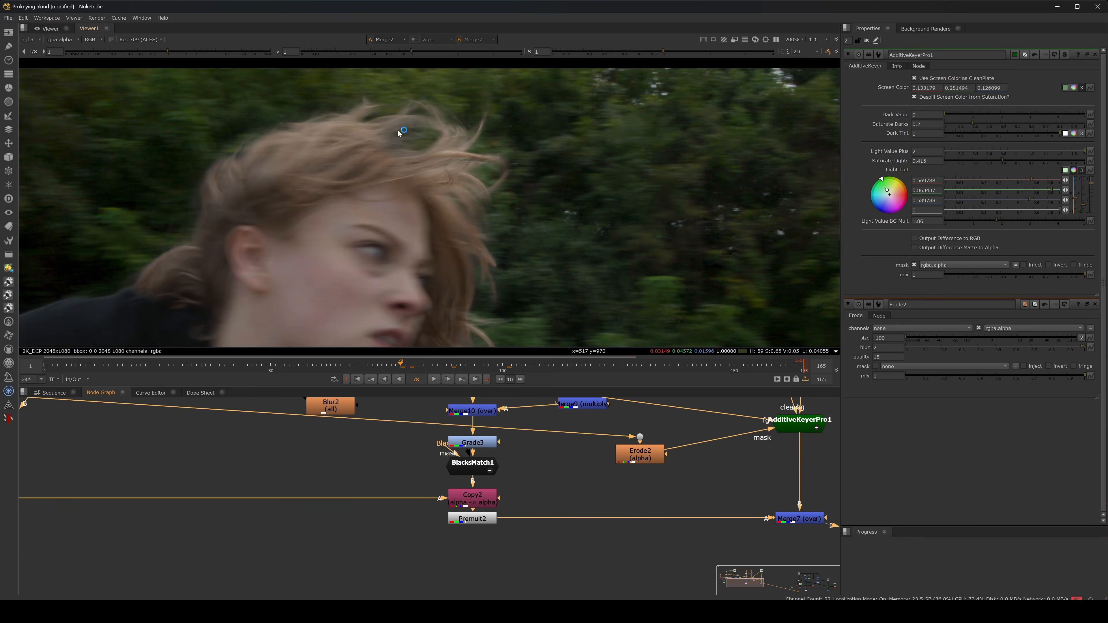
{"action": "key", "text": "f"}
Try feeding Grade3 above BlacksMatch1 from the Keymix2 despill branch, and restore its connection to Merge10
{"action": "scroll", "coordinate": [406, 519], "scroll_direction": "down", "scroll_amount": 2}
{"action": "middle_click_drag", "start_coordinate": [401, 523], "coordinate": [526, 518]}
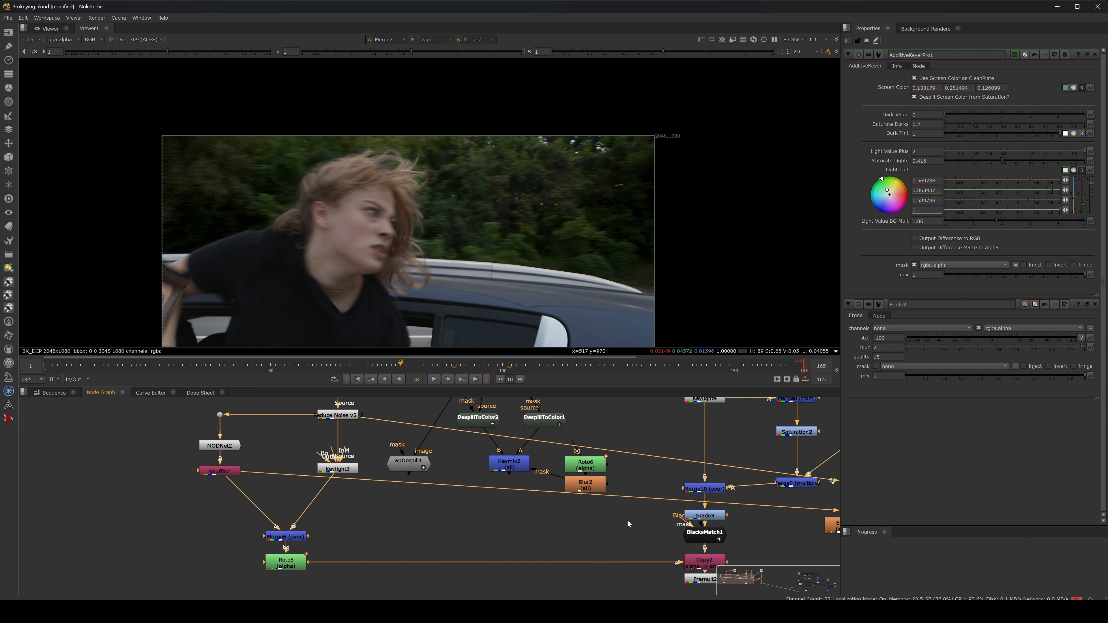
{"action": "scroll", "coordinate": [623, 518], "scroll_direction": "down", "scroll_amount": 1}
{"action": "left_click", "coordinate": [696, 519]}
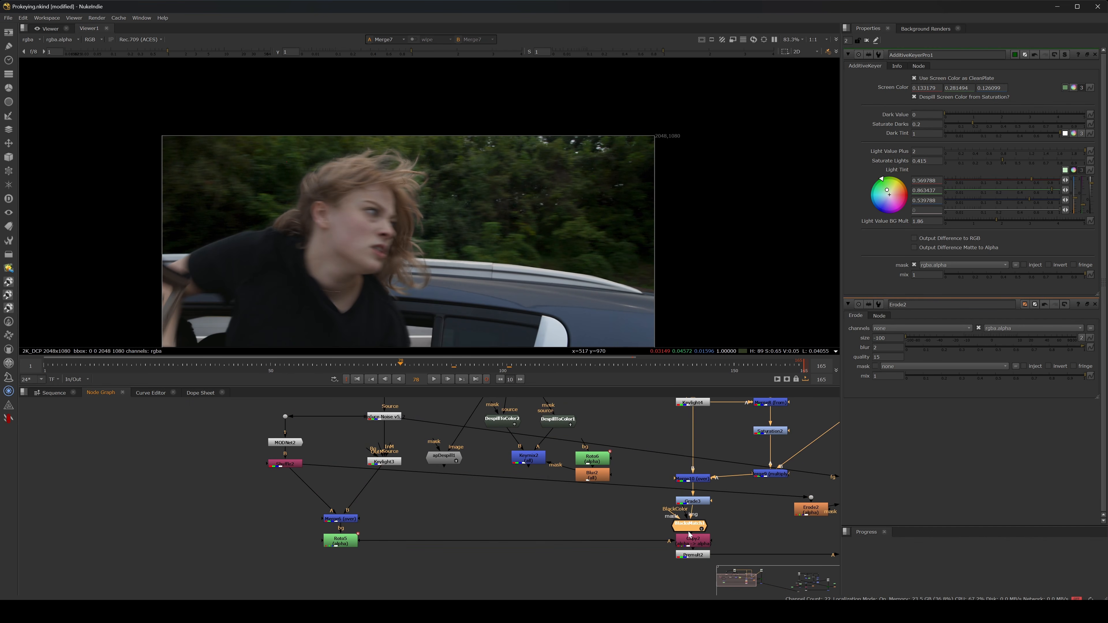
{"action": "left_click_drag", "start_coordinate": [679, 500], "coordinate": [528, 465]}
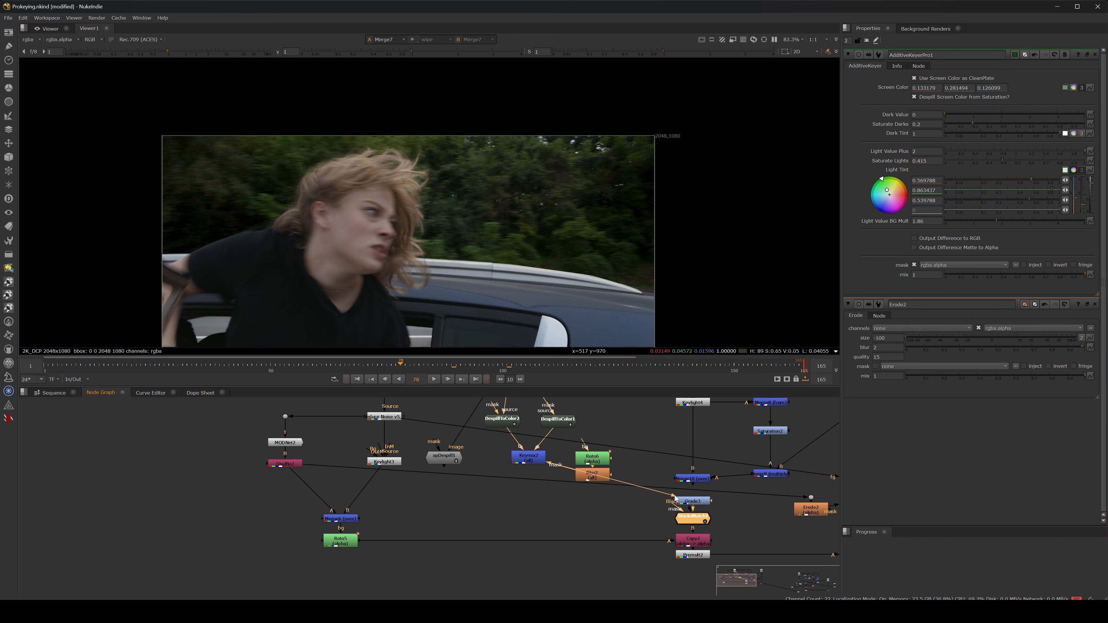
{"action": "left_click_drag", "start_coordinate": [673, 497], "coordinate": [675, 498]}
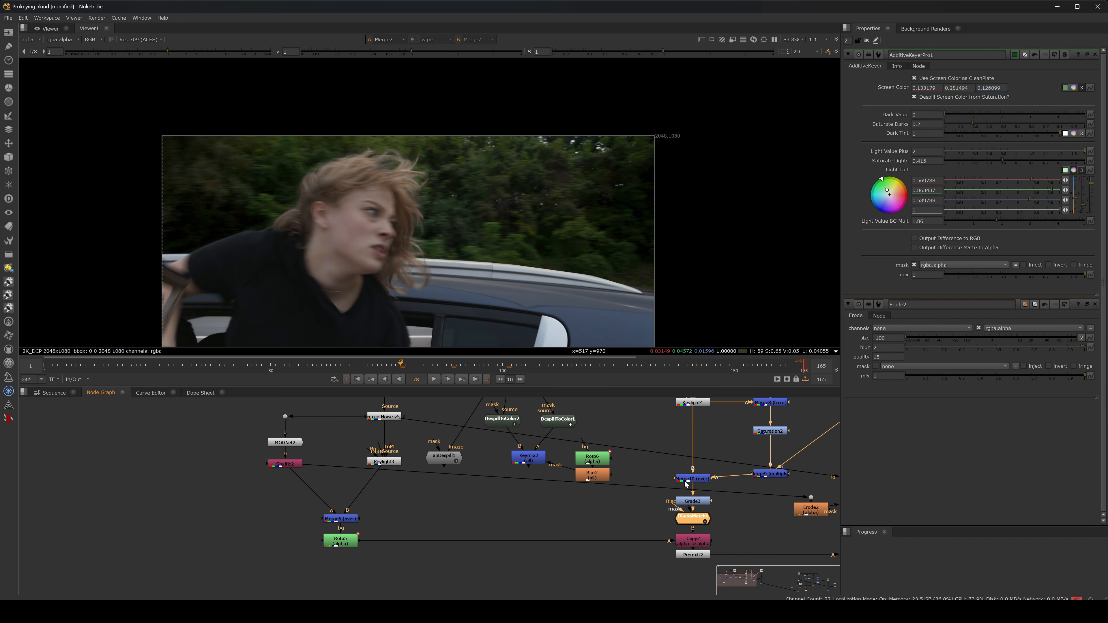
Check the composite's edges around the woman and the car at frame 78
{"action": "scroll", "coordinate": [368, 172], "scroll_direction": "up", "scroll_amount": 4}
{"action": "scroll", "coordinate": [252, 208], "scroll_direction": "down", "scroll_amount": 4}
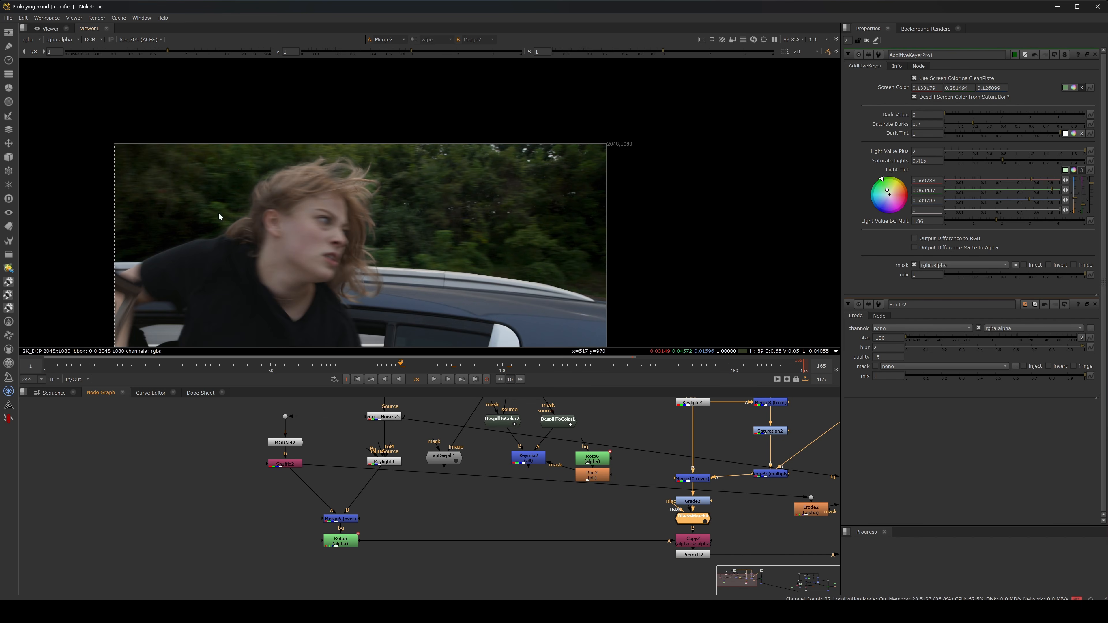
{"action": "scroll", "coordinate": [537, 291], "scroll_direction": "up", "scroll_amount": 2}
{"action": "scroll", "coordinate": [480, 279], "scroll_direction": "down", "scroll_amount": 3}
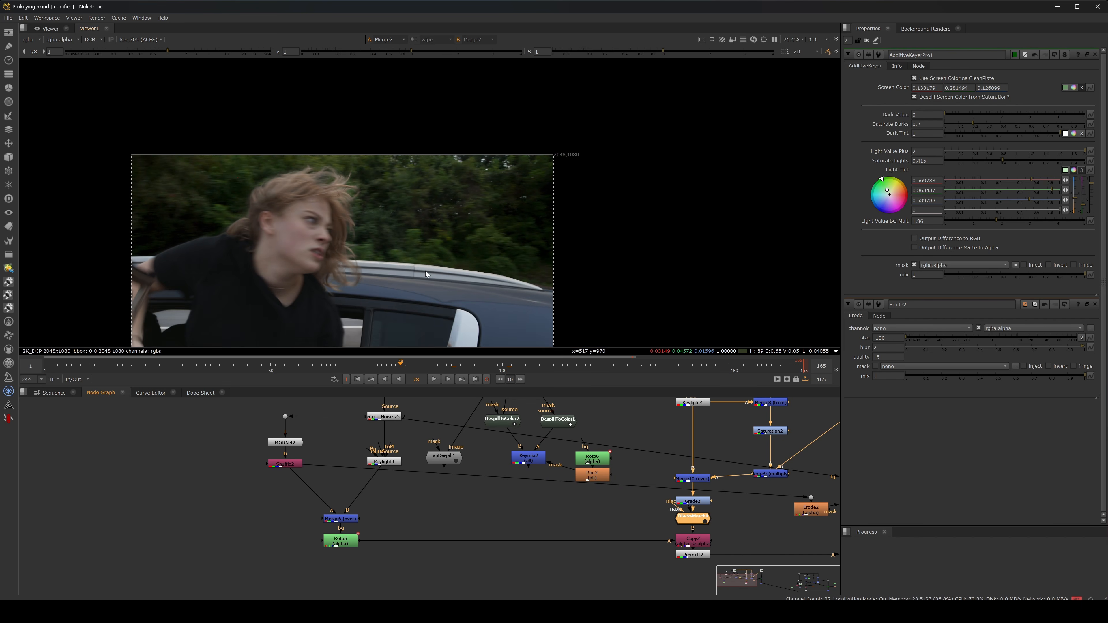
At frame 67, try feeding Grade3 from the Keymix2 despill branch, and restore its connection to Merge10
{"action": "scroll", "coordinate": [408, 280], "scroll_direction": "up", "scroll_amount": 3}
{"action": "scroll", "coordinate": [351, 261], "scroll_direction": "down", "scroll_amount": 2}
{"action": "scroll", "coordinate": [310, 264], "scroll_direction": "up", "scroll_amount": 1}
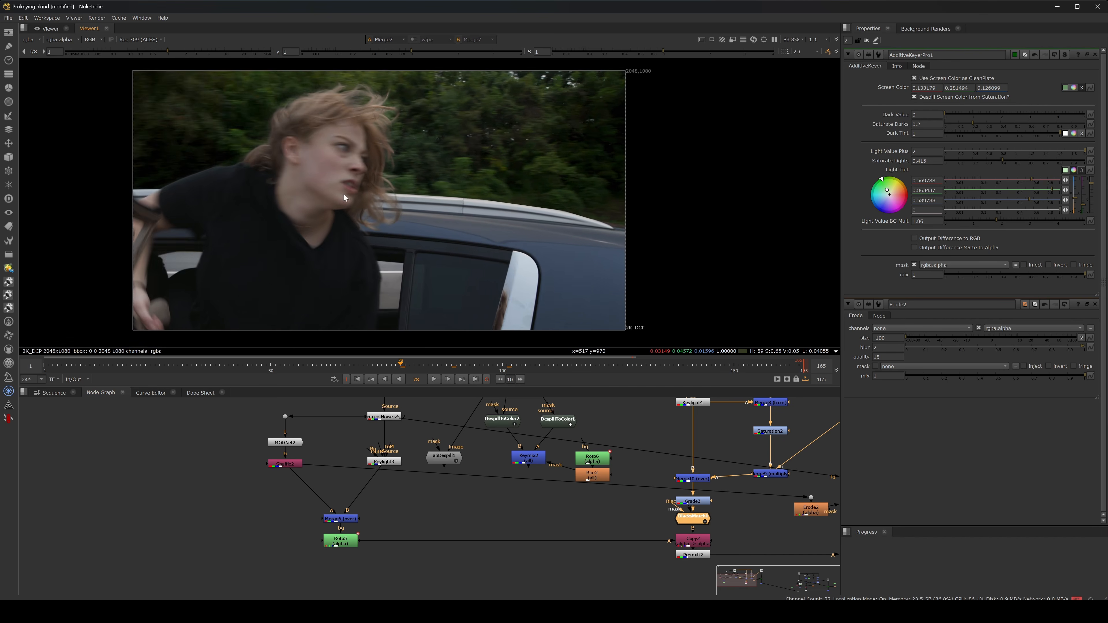
{"action": "scroll", "coordinate": [343, 193], "scroll_direction": "down", "scroll_amount": 2}
{"action": "left_click", "coordinate": [351, 364]}
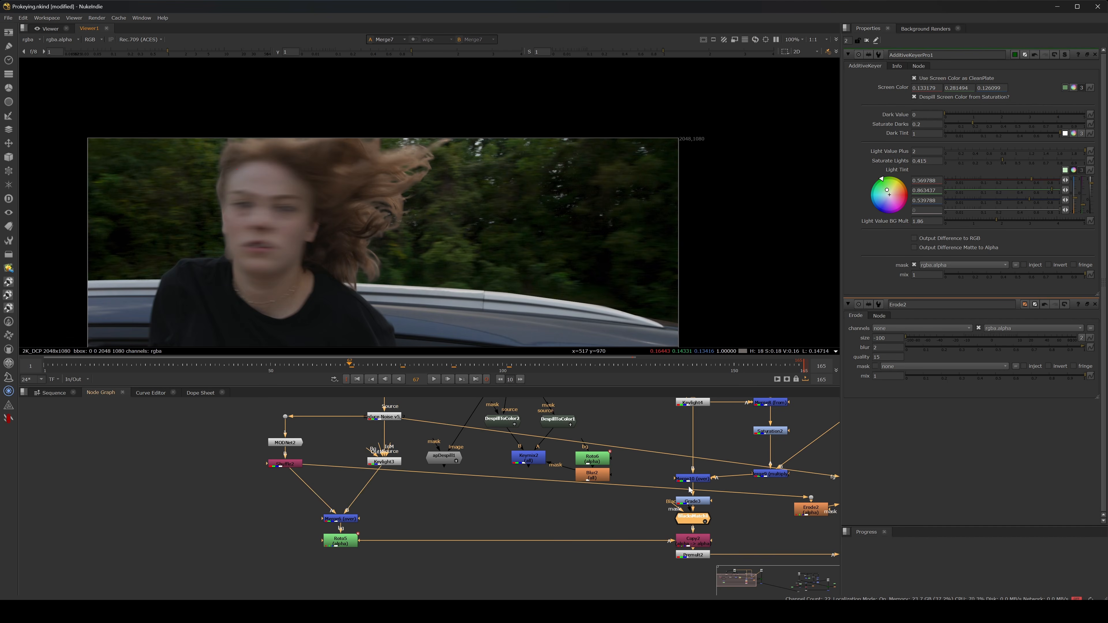
{"action": "left_click_drag", "start_coordinate": [692, 486], "coordinate": [528, 459]}
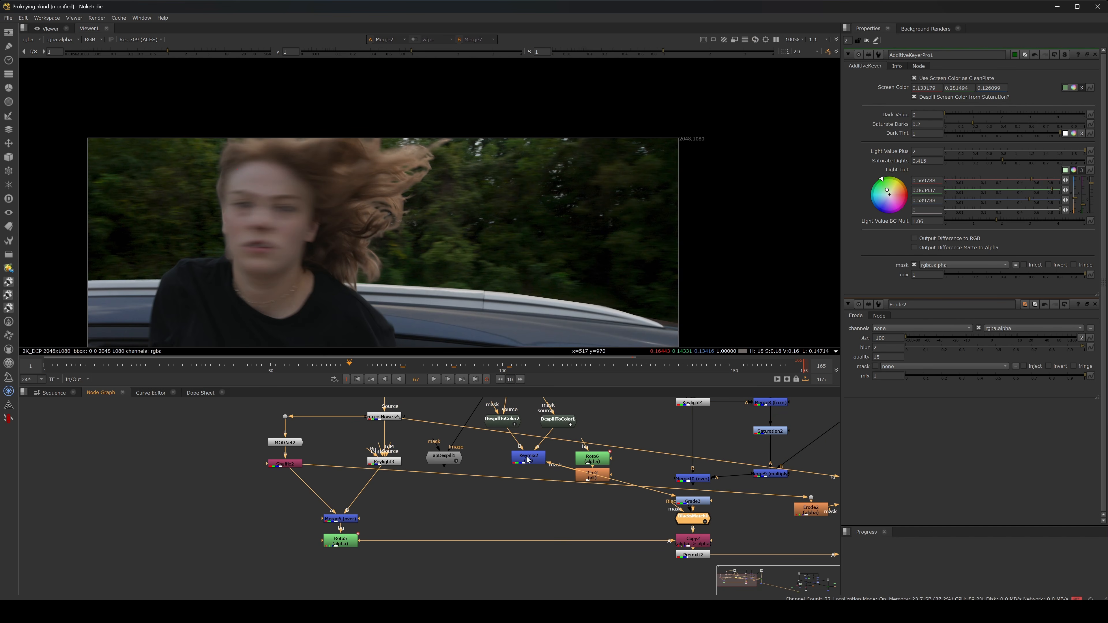
{"action": "mouse_move", "coordinate": [685, 491]}
{"action": "left_mouse_down"}
{"action": "mouse_move", "coordinate": [450, 463]}
{"action": "mouse_move", "coordinate": [696, 479]}
{"action": "left_mouse_up"}
Examine the woman's hair edges in the Merge7 composite at frames 67 and 100
{"action": "scroll", "coordinate": [386, 196], "scroll_direction": "up", "scroll_amount": 4}
{"action": "scroll", "coordinate": [296, 229], "scroll_direction": "down", "scroll_amount": 4}
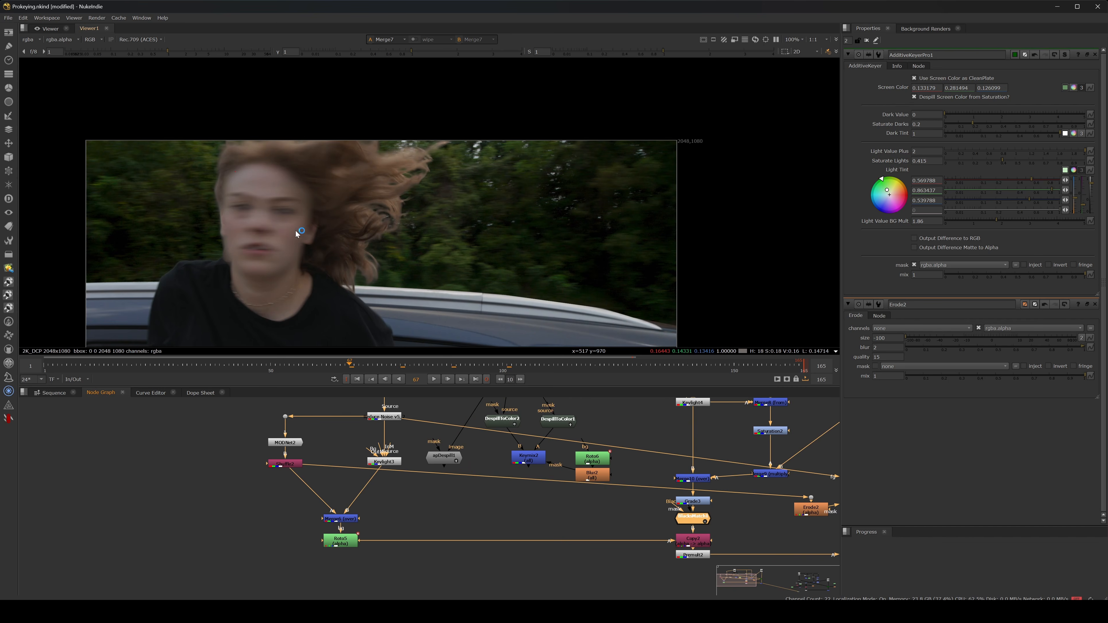
{"action": "scroll", "coordinate": [213, 244], "scroll_direction": "up", "scroll_amount": 4}
{"action": "scroll", "coordinate": [305, 152], "scroll_direction": "down", "scroll_amount": 6}
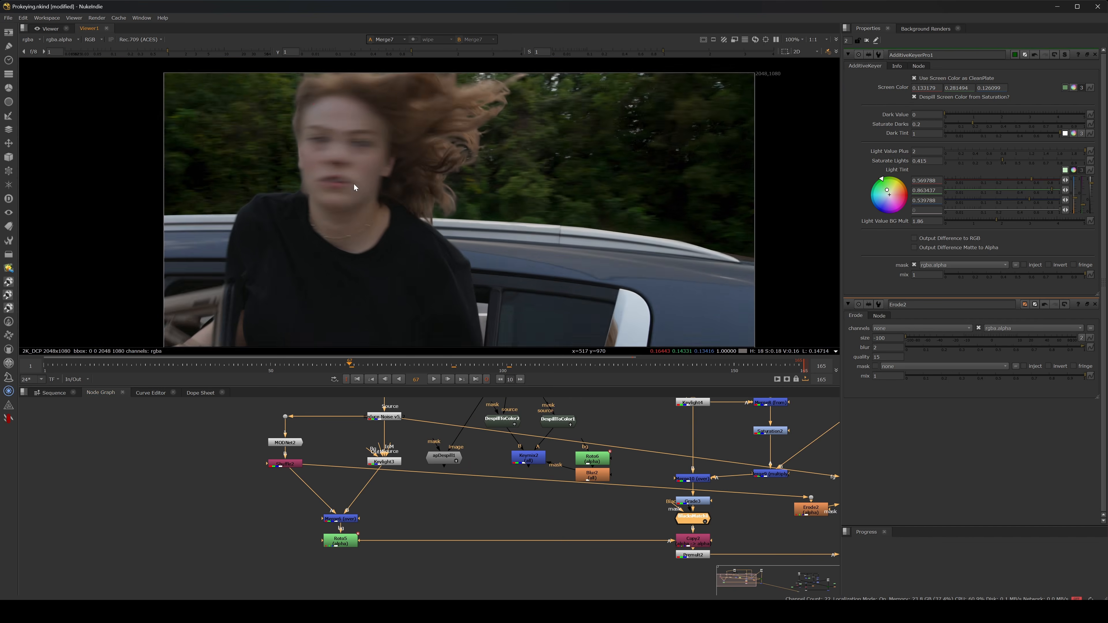
{"action": "left_click", "coordinate": [502, 364]}
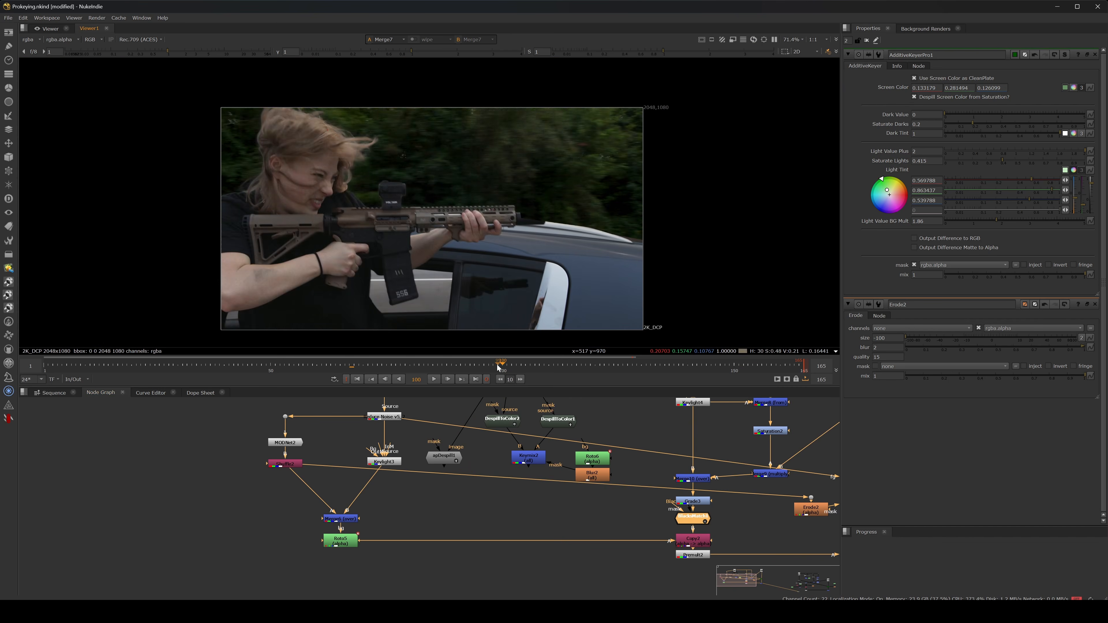
{"action": "middle_click_drag", "start_coordinate": [295, 125], "coordinate": [414, 157]}
{"action": "scroll", "coordinate": [467, 134], "scroll_direction": "up", "scroll_amount": 5}
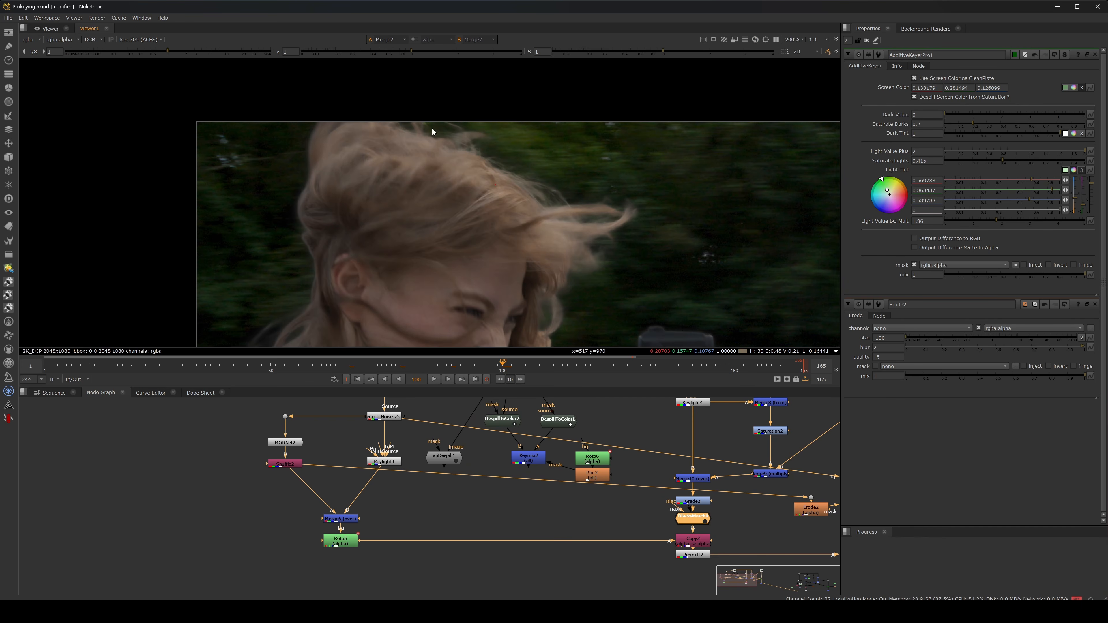
{"action": "scroll", "coordinate": [540, 279], "scroll_direction": "up", "scroll_amount": 1}
{"action": "scroll", "coordinate": [213, 122], "scroll_direction": "down", "scroll_amount": 2}
Raise AdditiveKeyerPro1's Dark Value to about 1.54
{"action": "middle_click_drag", "start_coordinate": [727, 493], "coordinate": [442, 455]}
{"action": "left_click", "coordinate": [443, 455]}
{"action": "left_click", "coordinate": [1005, 116]}
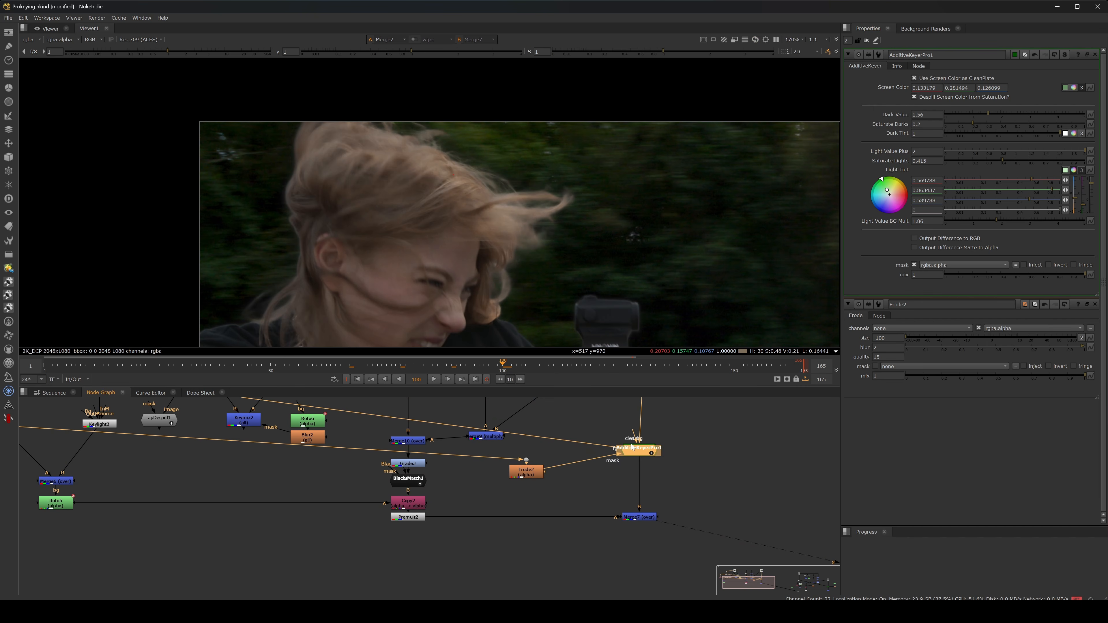
{"action": "key", "text": "1"}
{"action": "left_click", "coordinate": [649, 488]}
{"action": "mouse_move", "coordinate": [989, 114]}
{"action": "left_mouse_down"}
{"action": "mouse_move", "coordinate": [1071, 111]}
{"action": "mouse_move", "coordinate": [916, 124]}
{"action": "mouse_move", "coordinate": [1003, 119]}
{"action": "mouse_move", "coordinate": [987, 120]}
{"action": "left_mouse_up"}
Inspect the AdditiveKeyerPro1 and Premult2 outputs, and return the view to the Merge7 composite
{"action": "left_click", "coordinate": [635, 454]}
{"action": "scroll", "coordinate": [493, 248], "scroll_direction": "down", "scroll_amount": 2}
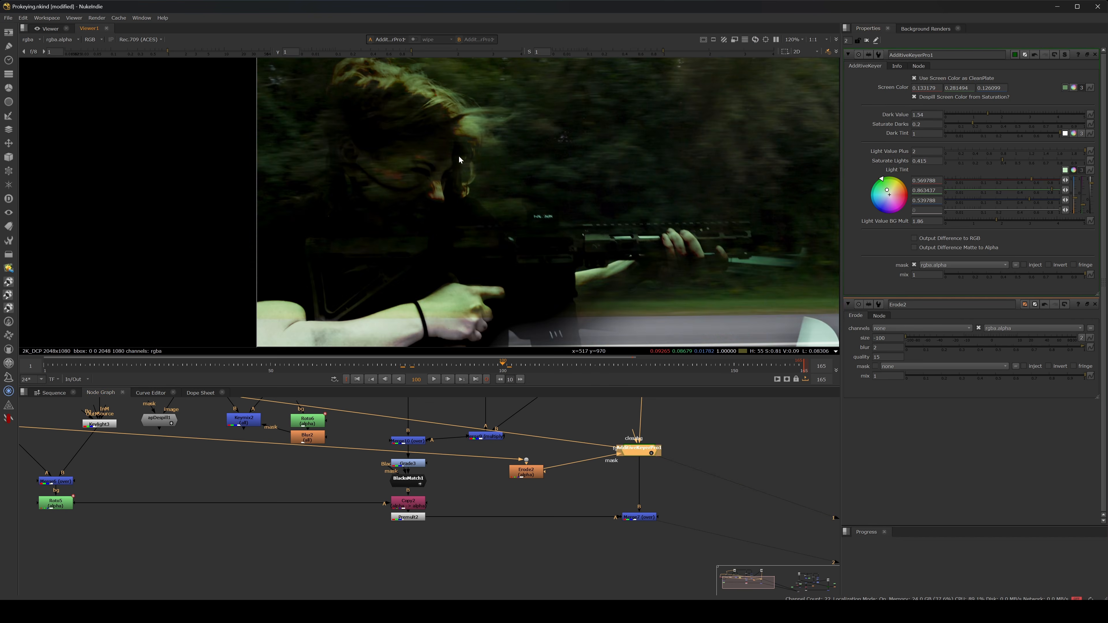
{"action": "scroll", "coordinate": [452, 166], "scroll_direction": "down", "scroll_amount": 1}
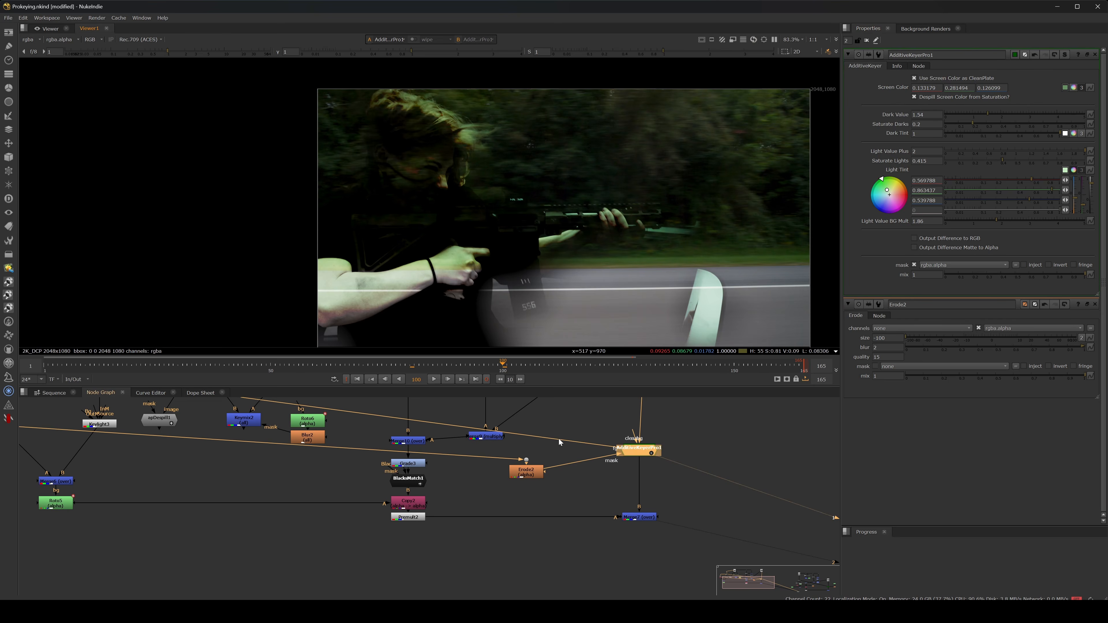
{"action": "left_click", "coordinate": [408, 518]}
{"action": "key", "text": "1"}
{"action": "left_click", "coordinate": [639, 517]}
{"action": "key", "text": "1"}
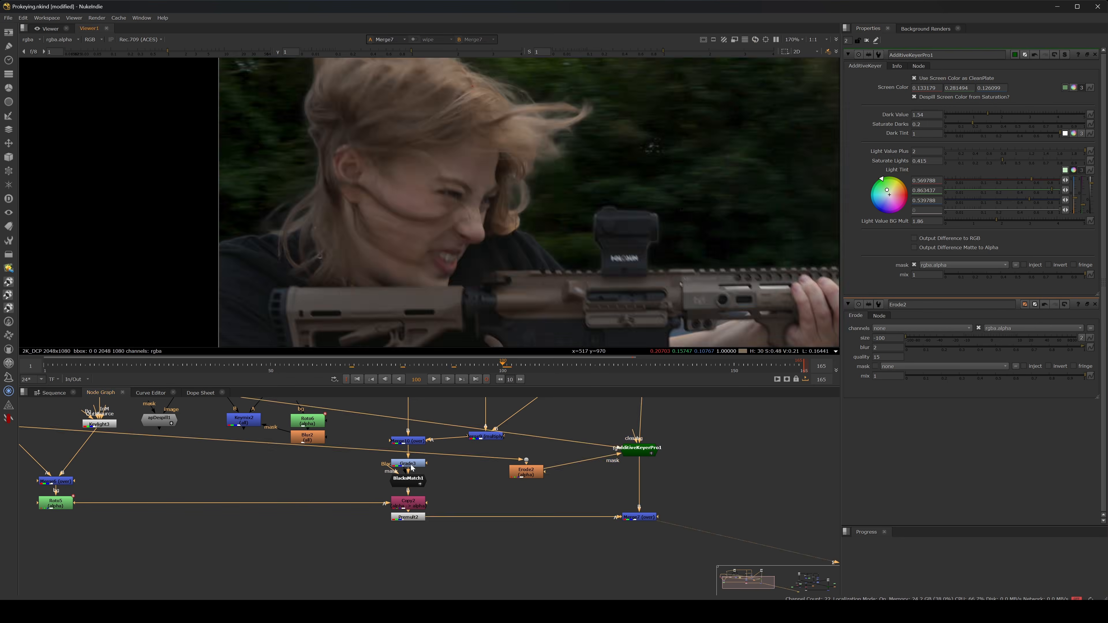
Insert a Grade node between the merge below the saturation node and Merge10, with gain 4 and gamma 1.2
{"action": "left_click", "coordinate": [415, 440]}
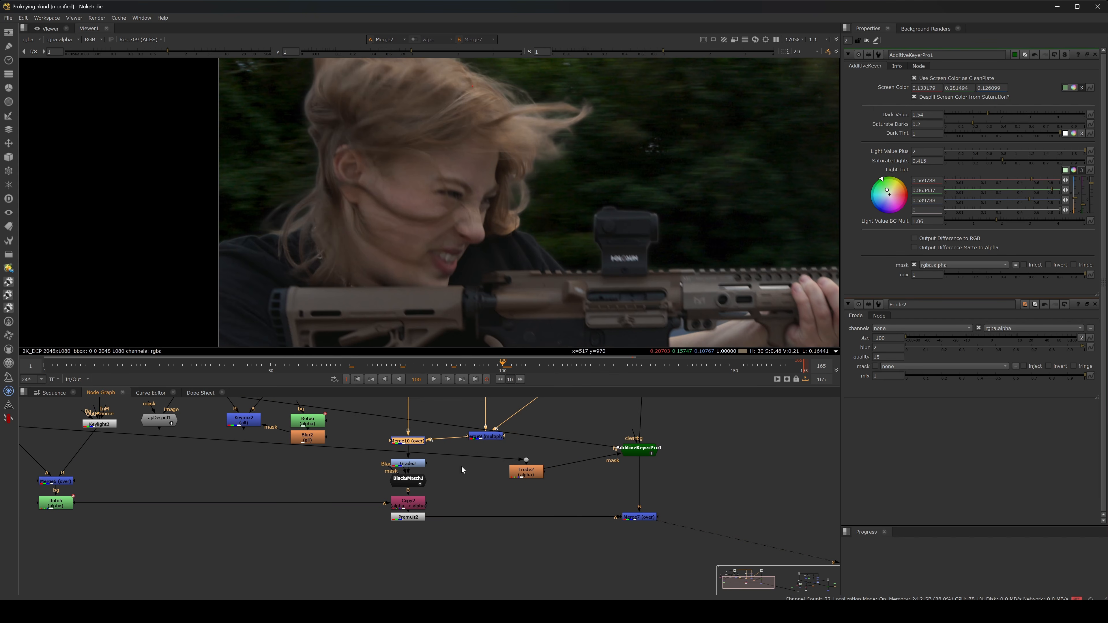
{"action": "left_click", "coordinate": [489, 437]}
{"action": "key", "text": "ctrl+v"}
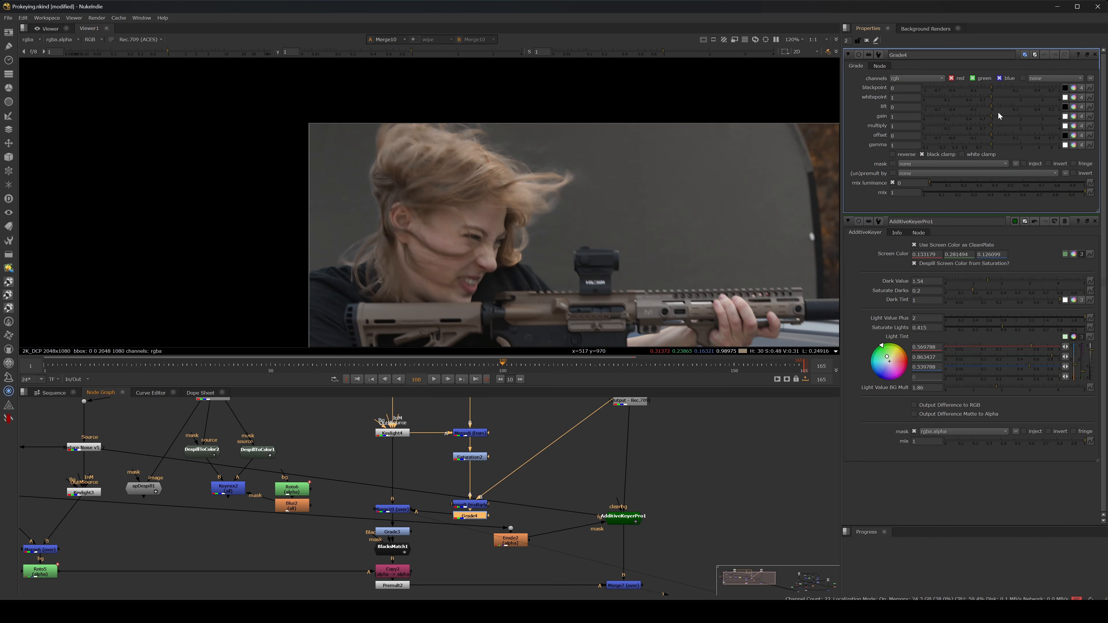
{"action": "left_click_drag", "start_coordinate": [998, 116], "coordinate": [1065, 117]}
{"action": "mouse_move", "coordinate": [1010, 147]}
{"action": "left_mouse_down"}
{"action": "mouse_move", "coordinate": [1037, 142]}
{"action": "mouse_move", "coordinate": [999, 149]}
{"action": "left_mouse_up"}
{"action": "middle_click_drag", "start_coordinate": [580, 574], "coordinate": [556, 499]}
Examine the hair, rifle and car window reflections in the Merge7 composite at frame 100
{"action": "left_click", "coordinate": [593, 511]}
{"action": "key", "text": "1"}
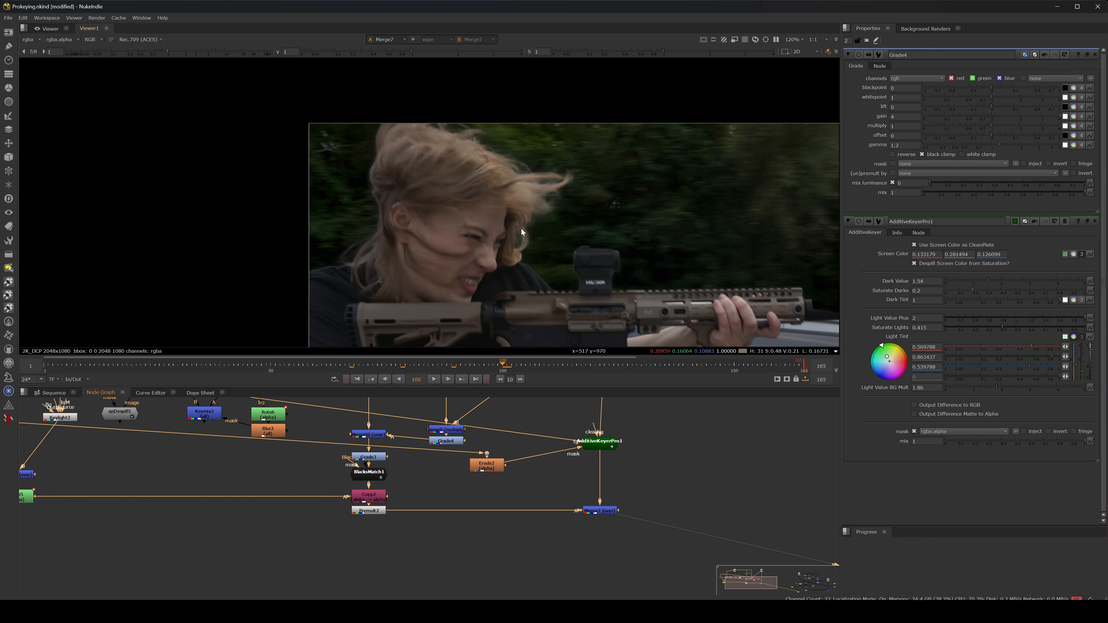
{"action": "middle_click_drag", "start_coordinate": [450, 443], "coordinate": [470, 460]}
{"action": "left_click", "coordinate": [470, 460]}
{"action": "scroll", "coordinate": [523, 201], "scroll_direction": "up", "scroll_amount": 2}
{"action": "scroll", "coordinate": [527, 188], "scroll_direction": "down", "scroll_amount": 2}
{"action": "middle_click_drag", "start_coordinate": [581, 270], "coordinate": [536, 216]}
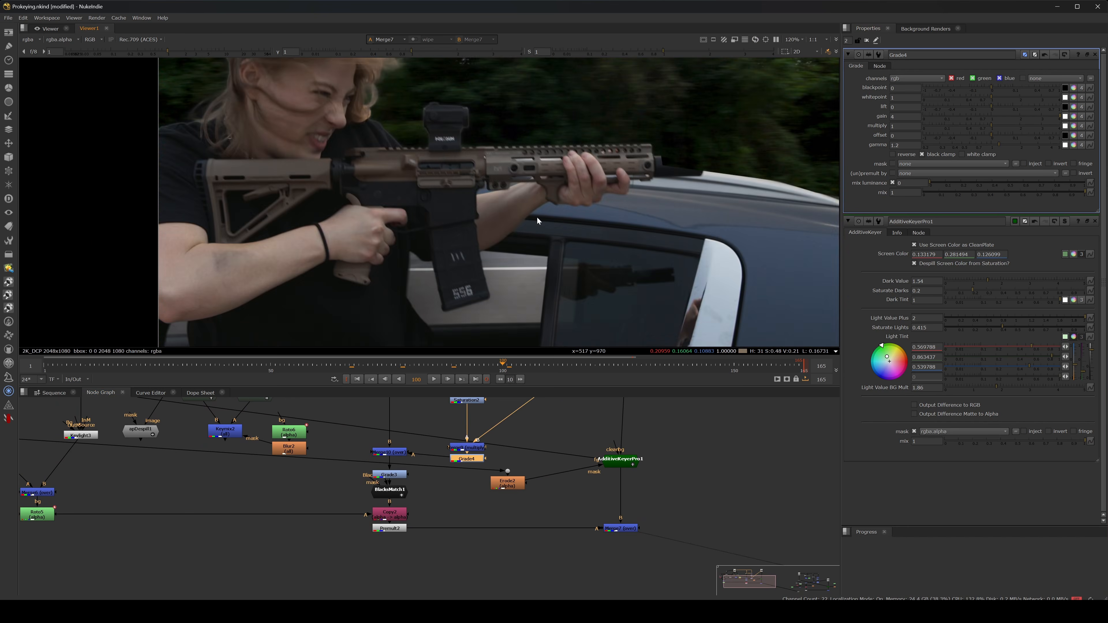
{"action": "scroll", "coordinate": [600, 268], "scroll_direction": "up", "scroll_amount": 2}
{"action": "scroll", "coordinate": [593, 277], "scroll_direction": "down", "scroll_amount": 2}
{"action": "middle_click_drag", "start_coordinate": [593, 278], "coordinate": [524, 193]}
{"action": "scroll", "coordinate": [559, 196], "scroll_direction": "up", "scroll_amount": 3}
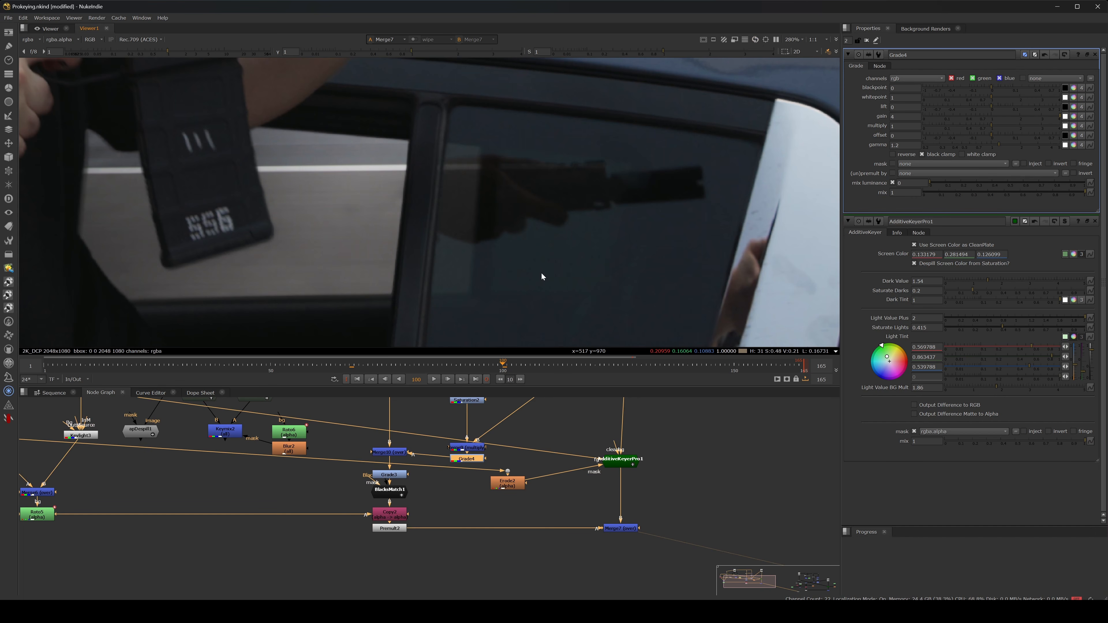
{"action": "scroll", "coordinate": [524, 268], "scroll_direction": "down", "scroll_amount": 5}
{"action": "scroll", "coordinate": [519, 267], "scroll_direction": "up", "scroll_amount": 4}
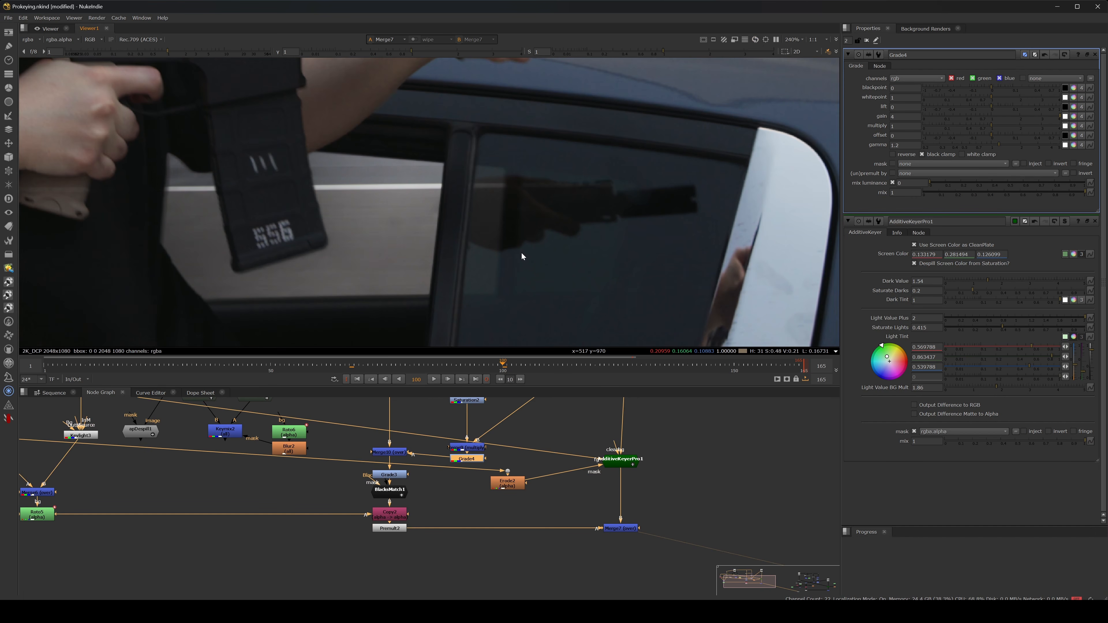
Try feeding Grade3 from Keymix2 and from apDespill1 to compare the window reflection, and reconnect it to Merge10
{"action": "left_click_drag", "start_coordinate": [390, 463], "coordinate": [227, 434]}
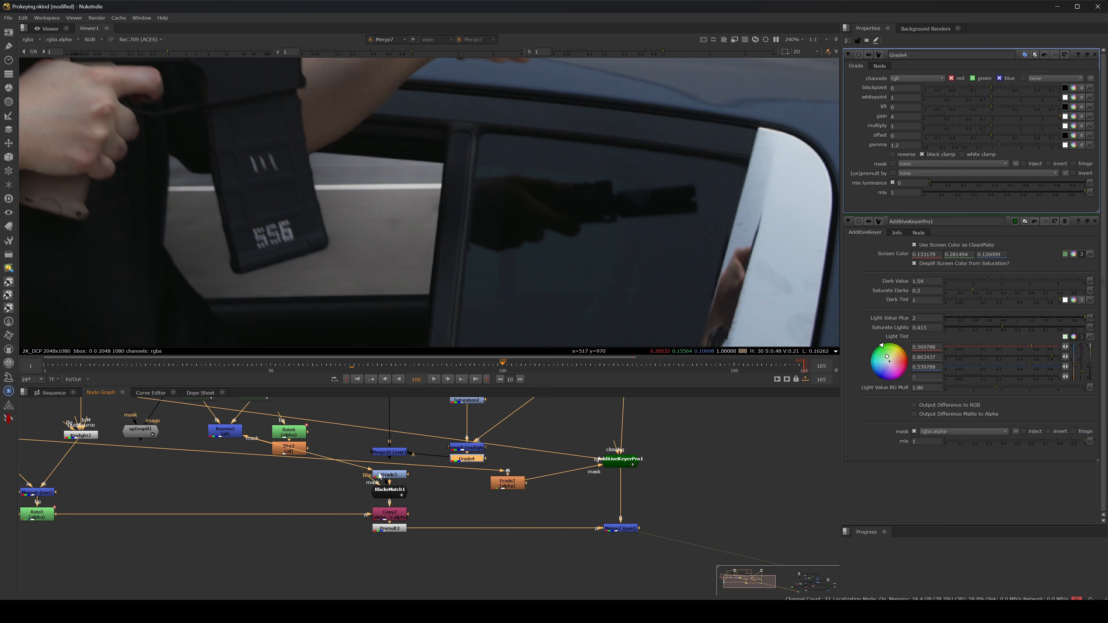
{"action": "left_click_drag", "start_coordinate": [389, 475], "coordinate": [132, 432]}
{"action": "scroll", "coordinate": [445, 169], "scroll_direction": "up", "scroll_amount": 3}
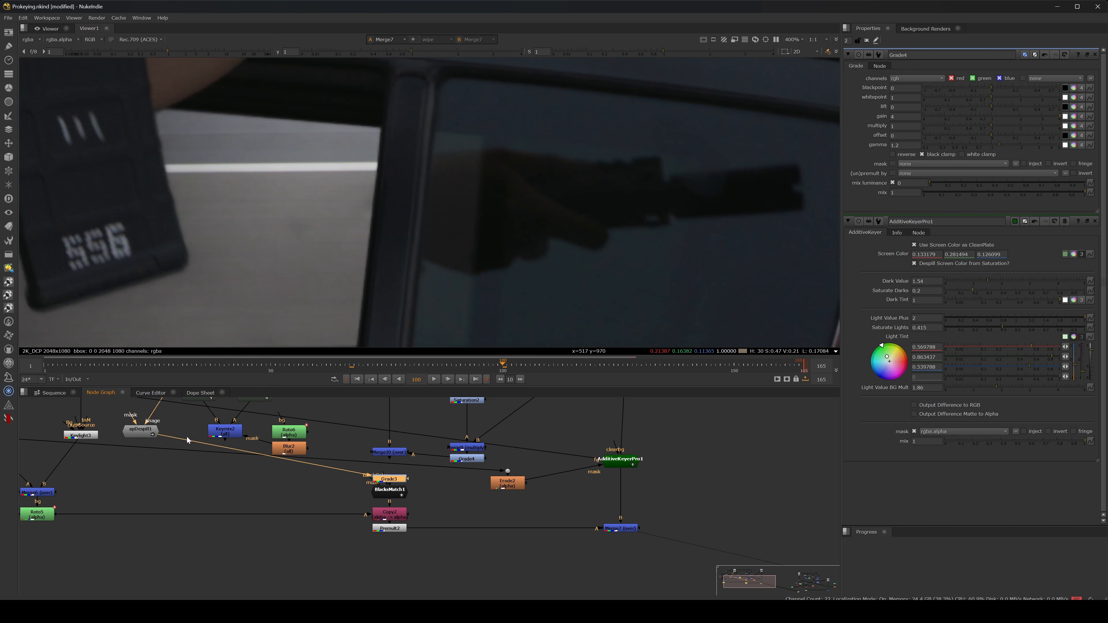
{"action": "left_click_drag", "start_coordinate": [374, 475], "coordinate": [378, 463]}
{"action": "left_click", "coordinate": [394, 453]}
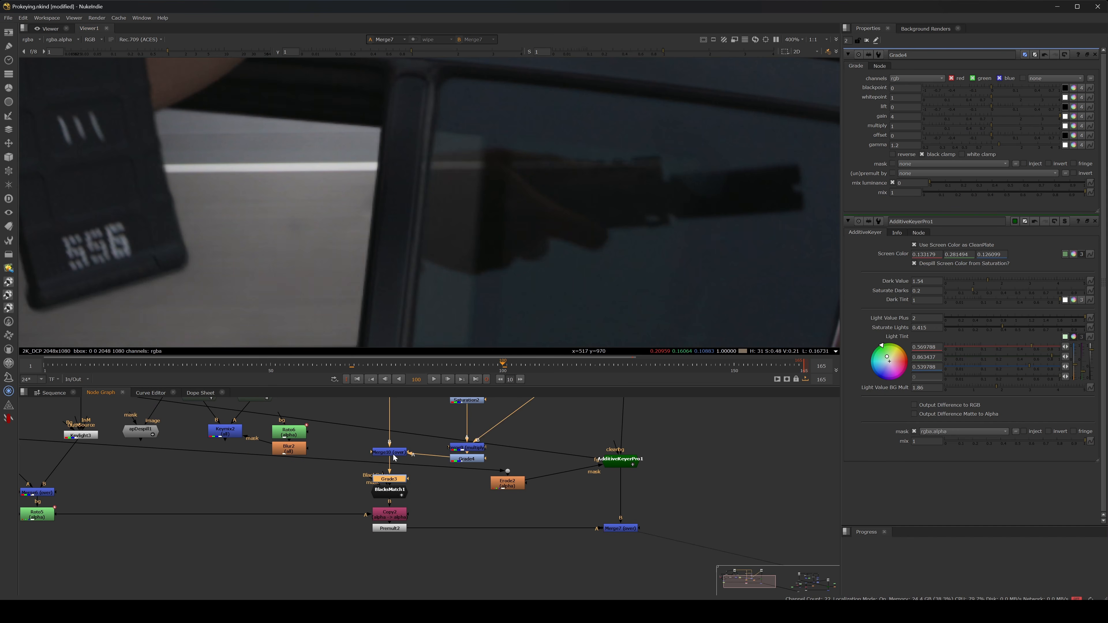
Check the car window at frame 74 and reduce Grade4 to a gain of about 2.28 and a gamma of 1.12
{"action": "scroll", "coordinate": [477, 144], "scroll_direction": "down", "scroll_amount": 4}
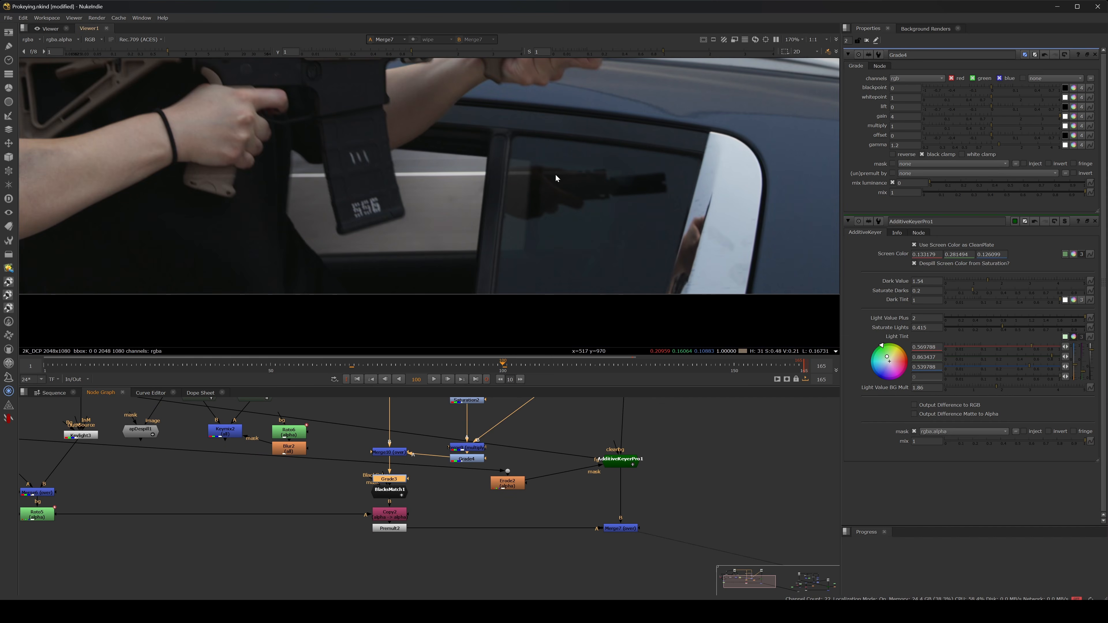
{"action": "scroll", "coordinate": [561, 175], "scroll_direction": "down", "scroll_amount": 2}
{"action": "left_click", "coordinate": [382, 366]}
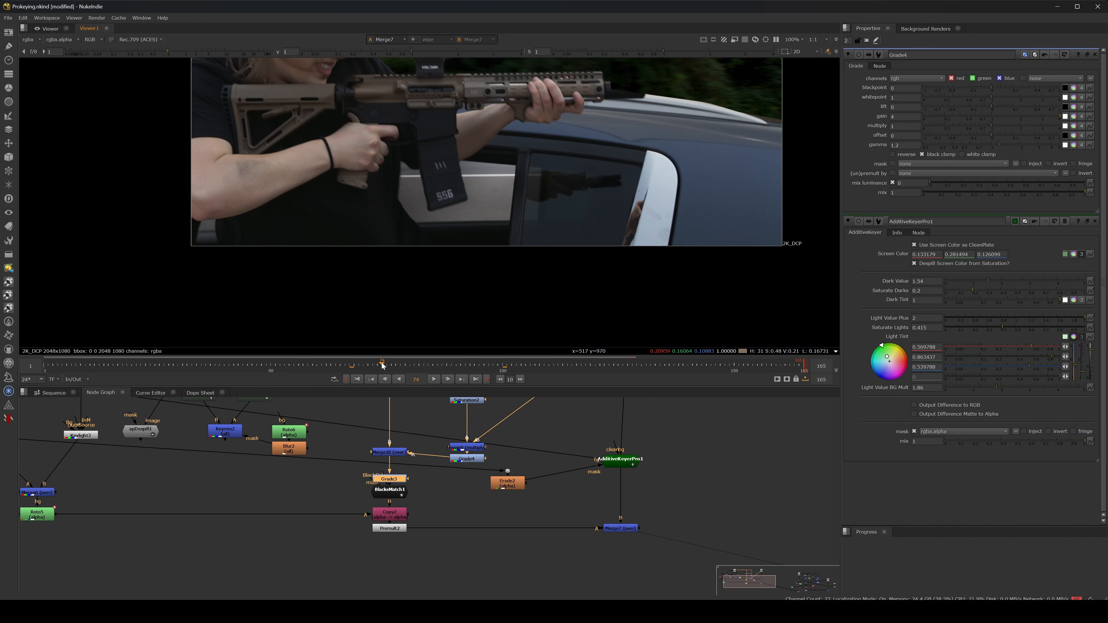
{"action": "scroll", "coordinate": [565, 200], "scroll_direction": "up", "scroll_amount": 4}
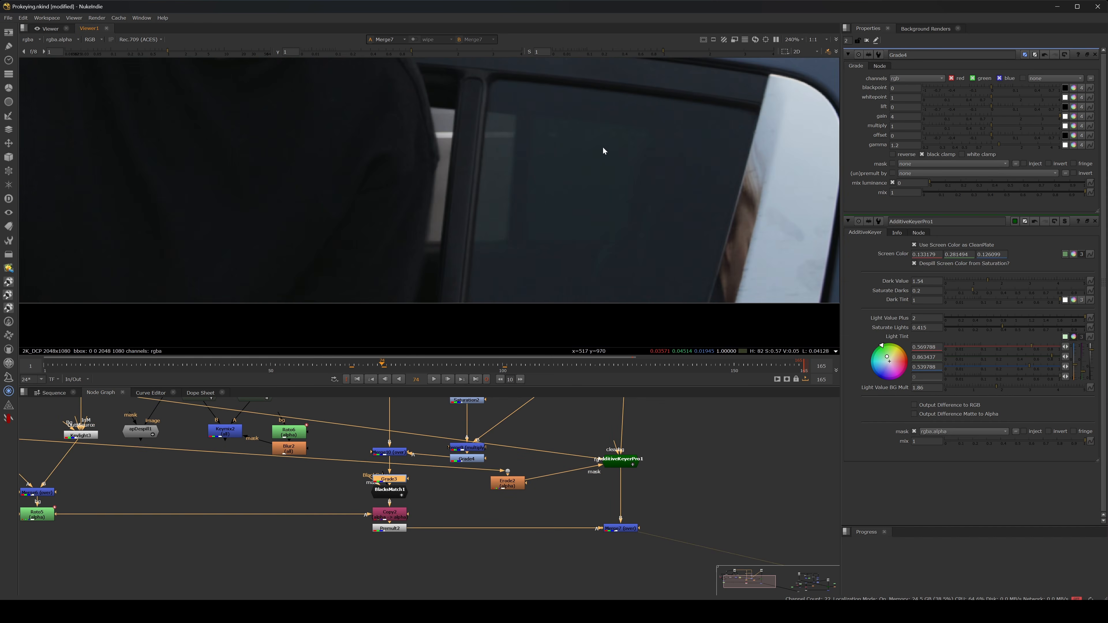
{"action": "left_click", "coordinate": [475, 454]}
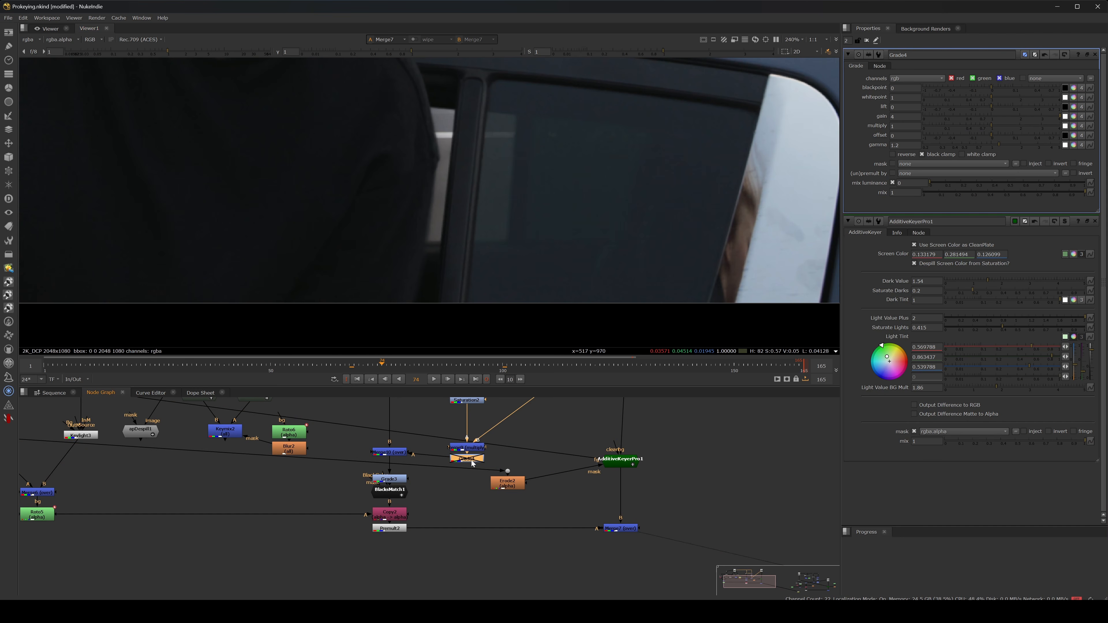
{"action": "left_click_drag", "start_coordinate": [998, 143], "coordinate": [998, 142]}
{"action": "left_click_drag", "start_coordinate": [1037, 116], "coordinate": [1026, 116]}
Check the car window and the overall composite at frame 74, and scrub through the shot to frame 122
{"action": "scroll", "coordinate": [549, 197], "scroll_direction": "down", "scroll_amount": 3}
{"action": "scroll", "coordinate": [540, 190], "scroll_direction": "up", "scroll_amount": 3}
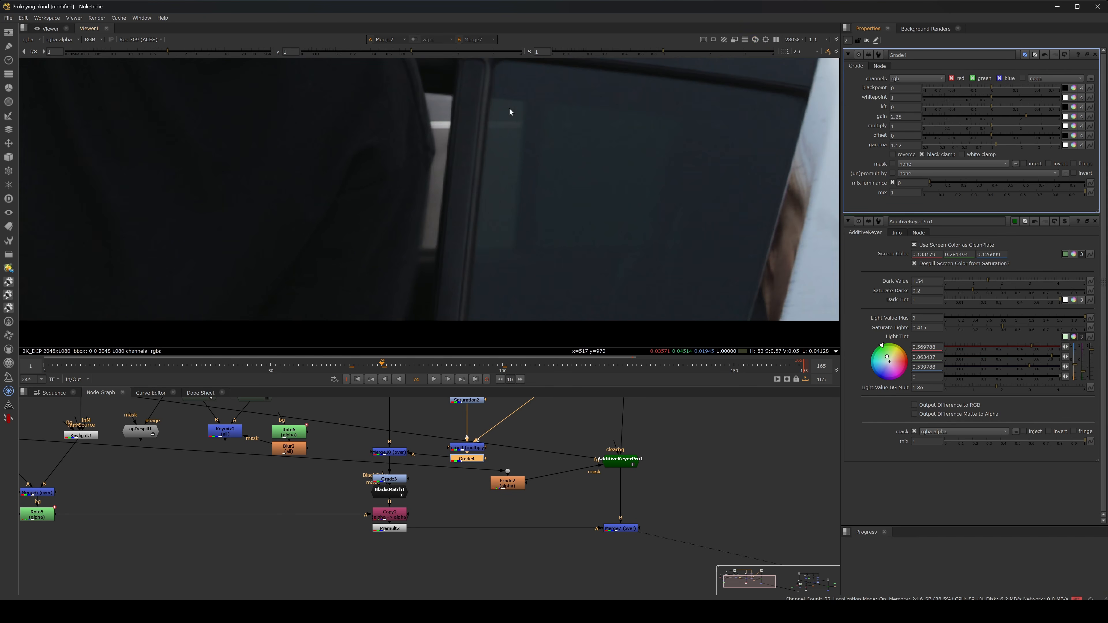
{"action": "scroll", "coordinate": [509, 107], "scroll_direction": "down", "scroll_amount": 3}
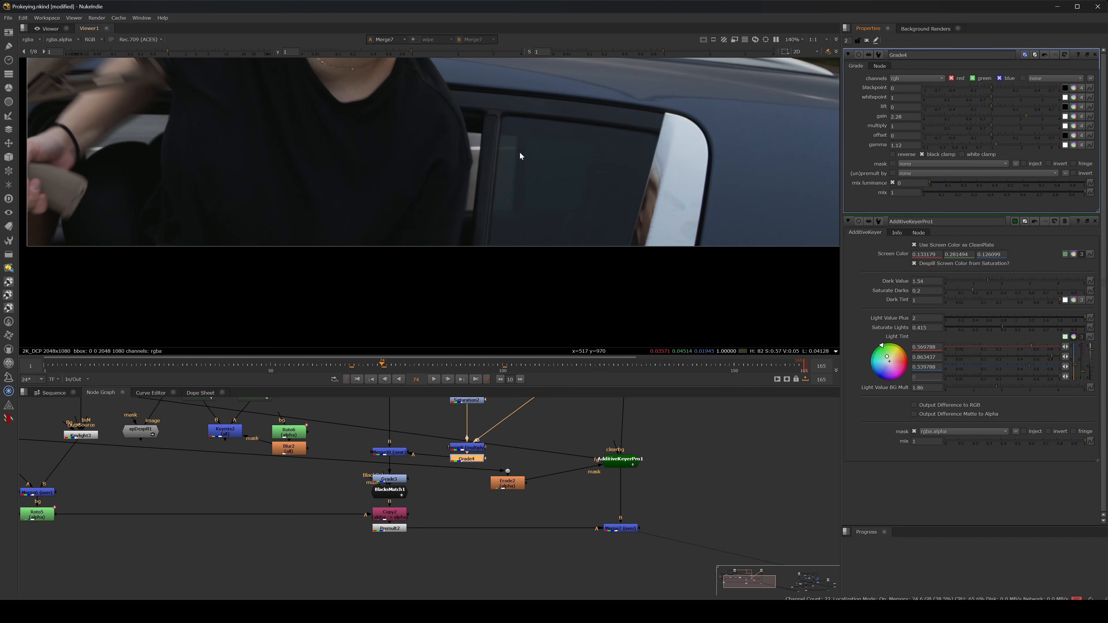
{"action": "scroll", "coordinate": [466, 134], "scroll_direction": "down", "scroll_amount": 3}
{"action": "scroll", "coordinate": [461, 186], "scroll_direction": "up", "scroll_amount": 4}
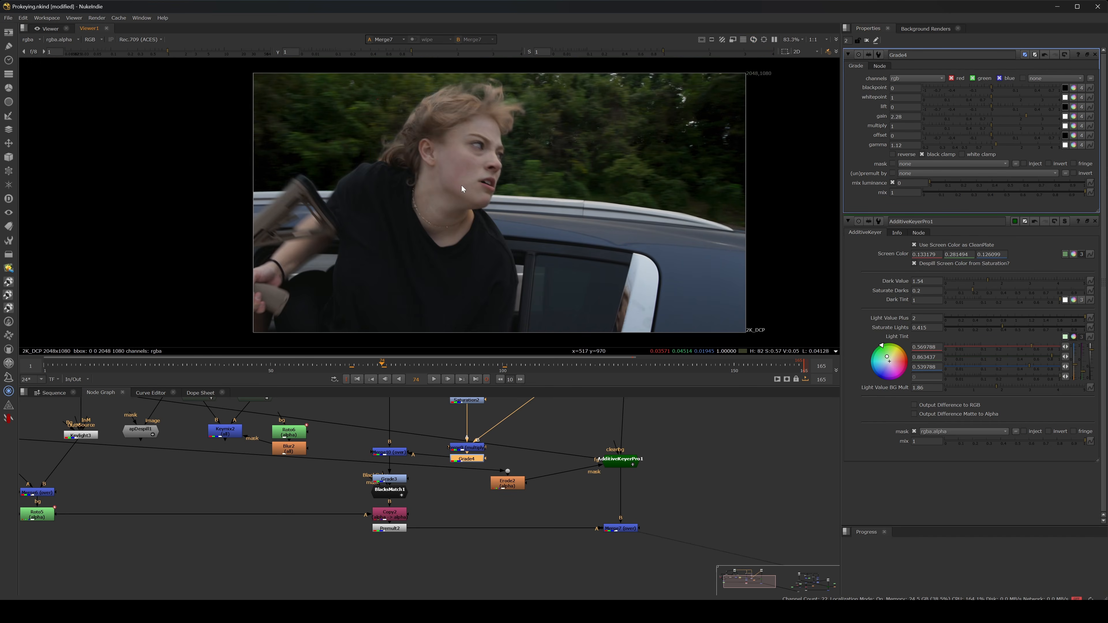
{"action": "scroll", "coordinate": [485, 174], "scroll_direction": "down", "scroll_amount": 4}
{"action": "scroll", "coordinate": [472, 207], "scroll_direction": "down", "scroll_amount": 2}
{"action": "left_click", "coordinate": [423, 365]}
{"action": "left_click_drag", "start_coordinate": [423, 365], "coordinate": [605, 367]}
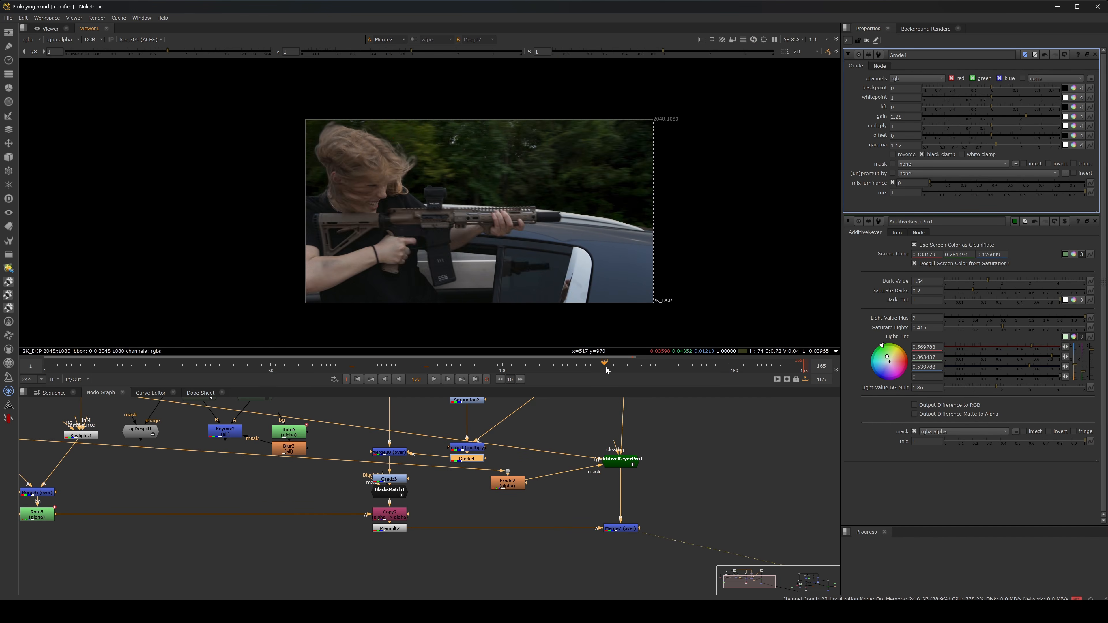
{"action": "middle_click_drag", "start_coordinate": [308, 164], "coordinate": [425, 148]}
Display the alpha channel of Roto5 at frame 122 to inspect the combined matte
{"action": "middle_click_drag", "start_coordinate": [342, 481], "coordinate": [485, 466]}
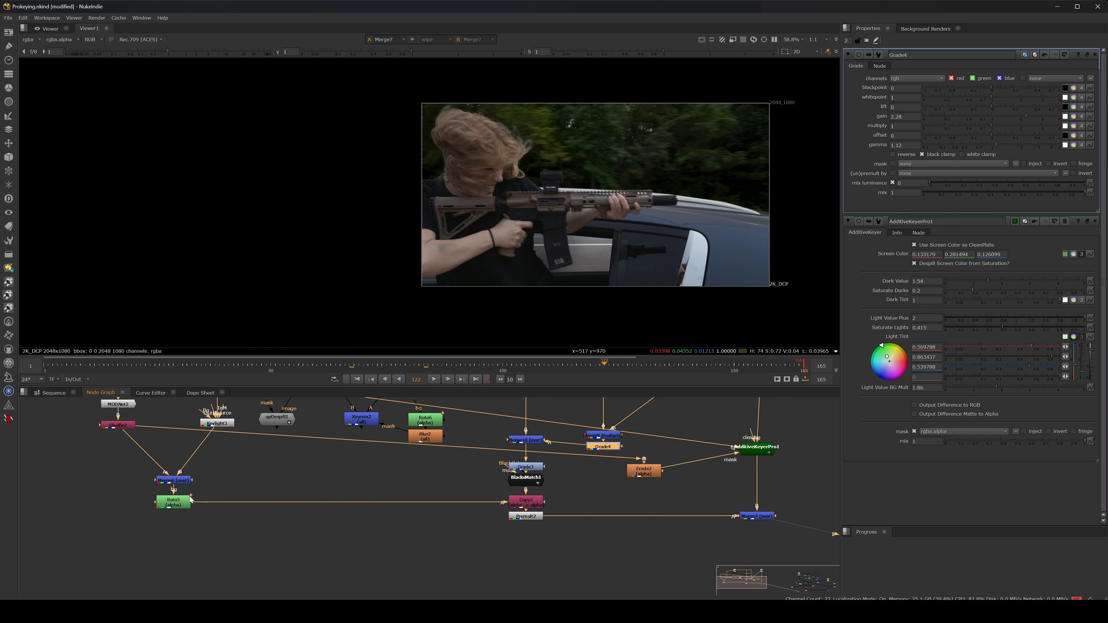
{"action": "left_click", "coordinate": [173, 502]}
{"action": "key", "text": "2"}
{"action": "key", "text": "a"}
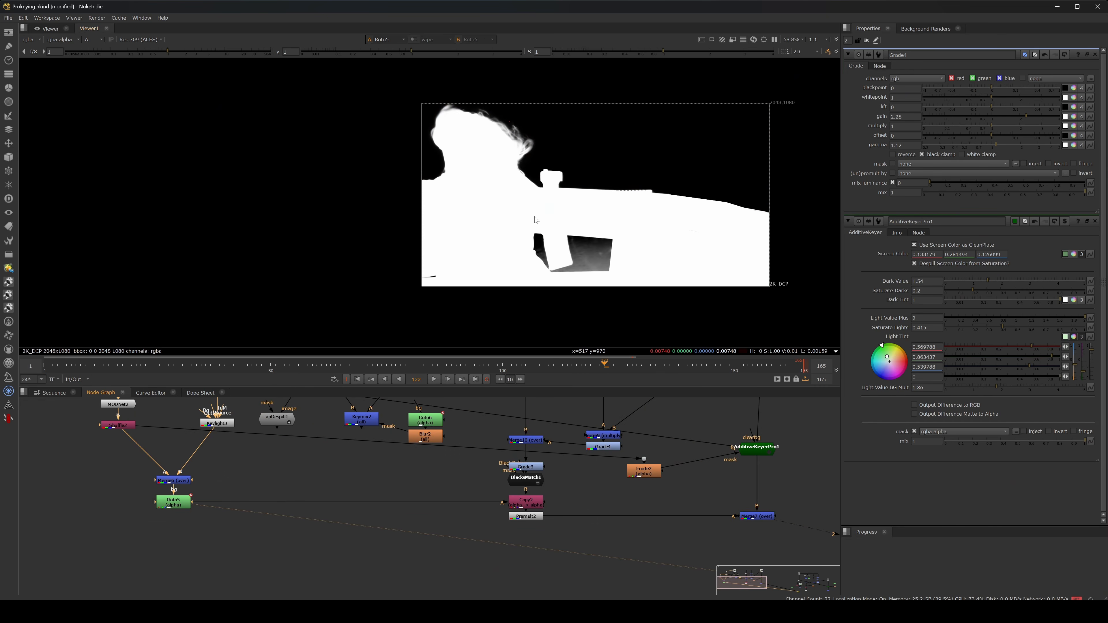